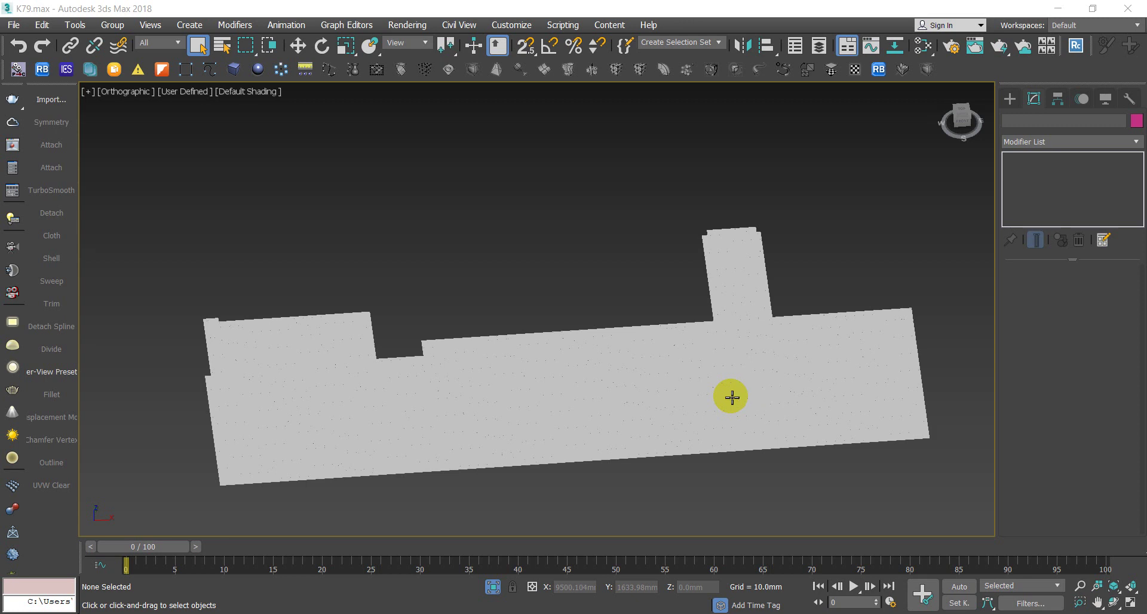
# - Select floor shape Shape004 to show its FloorGenerator settings: Standard pattern, 1000mm by 90mm boards
pyautogui.moveTo(633, 310); pyautogui.dragTo(617, 379)
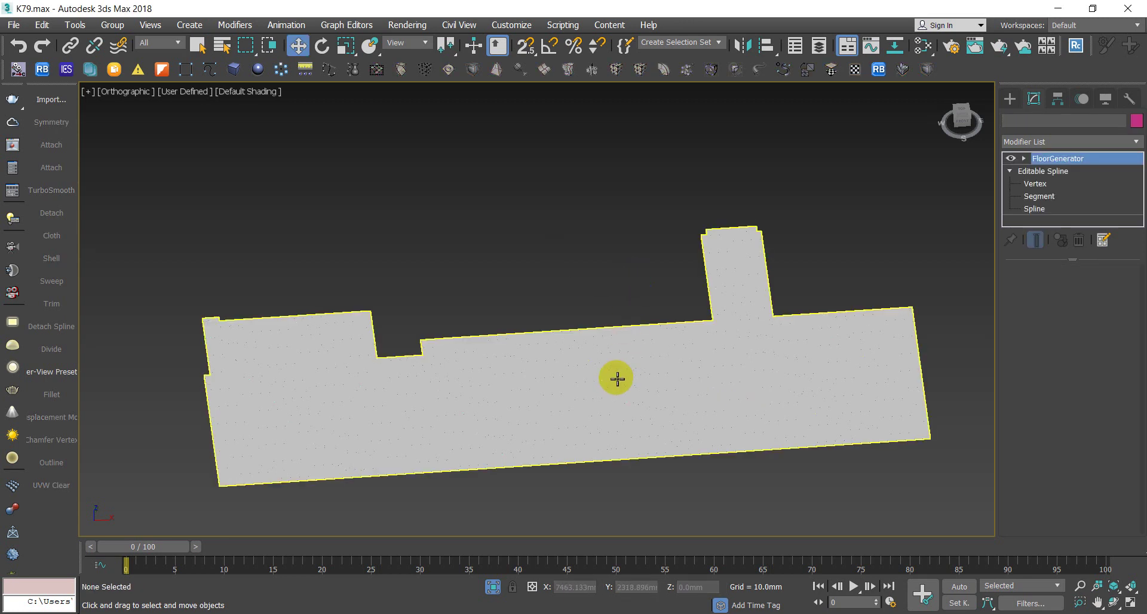
pyautogui.press('w')
pyautogui.click(717, 517)
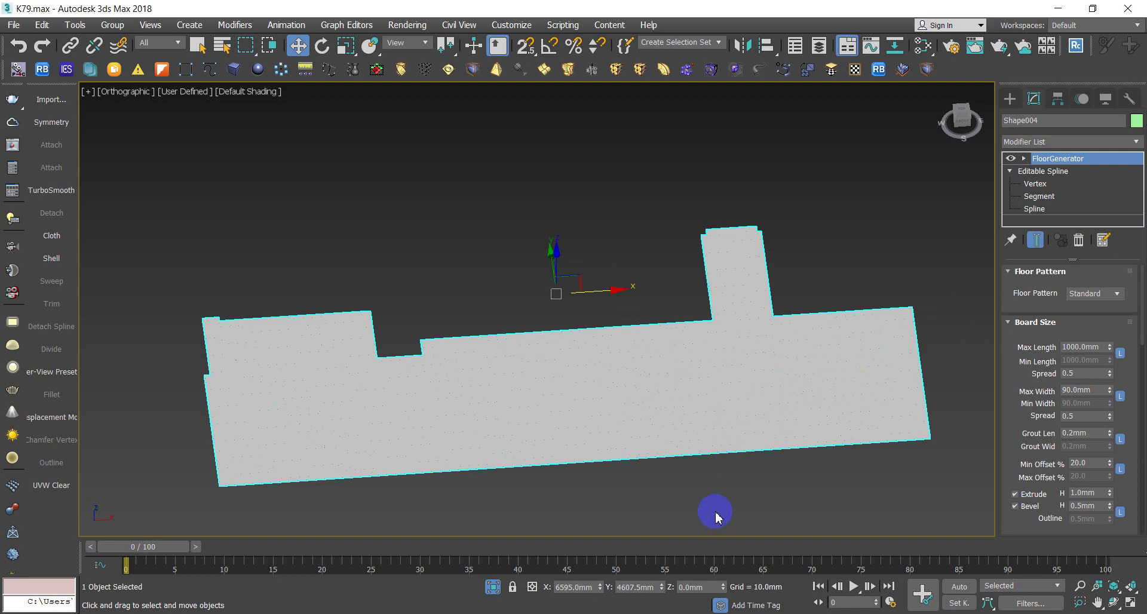
pyautogui.click(499, 409)
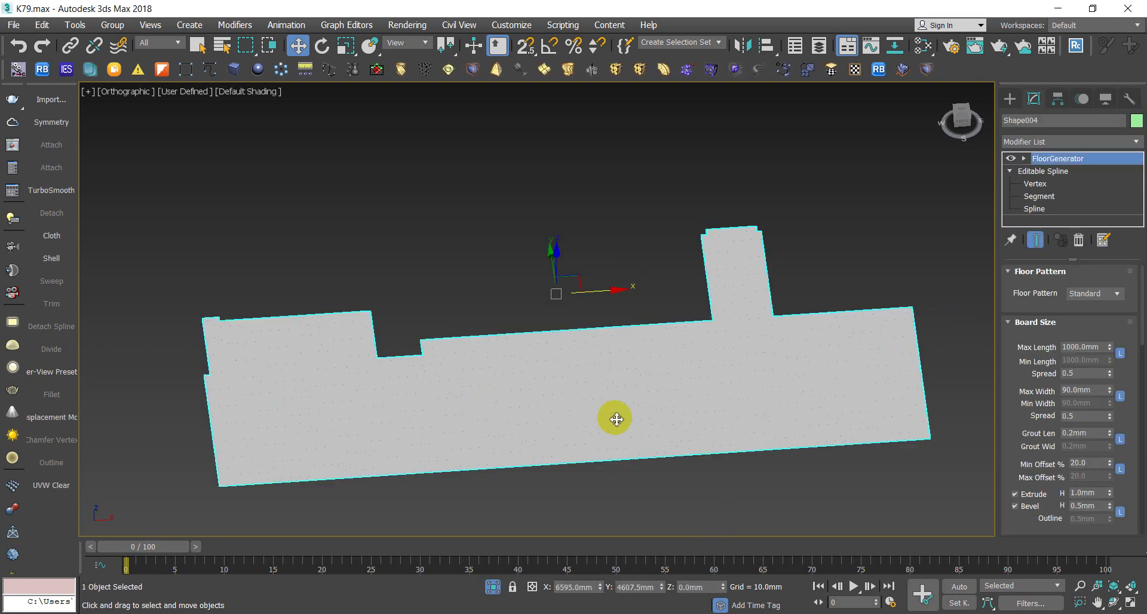
# - Open the material editor with M, return to Slate mode from Compact, and move it right
pyautogui.press('m')
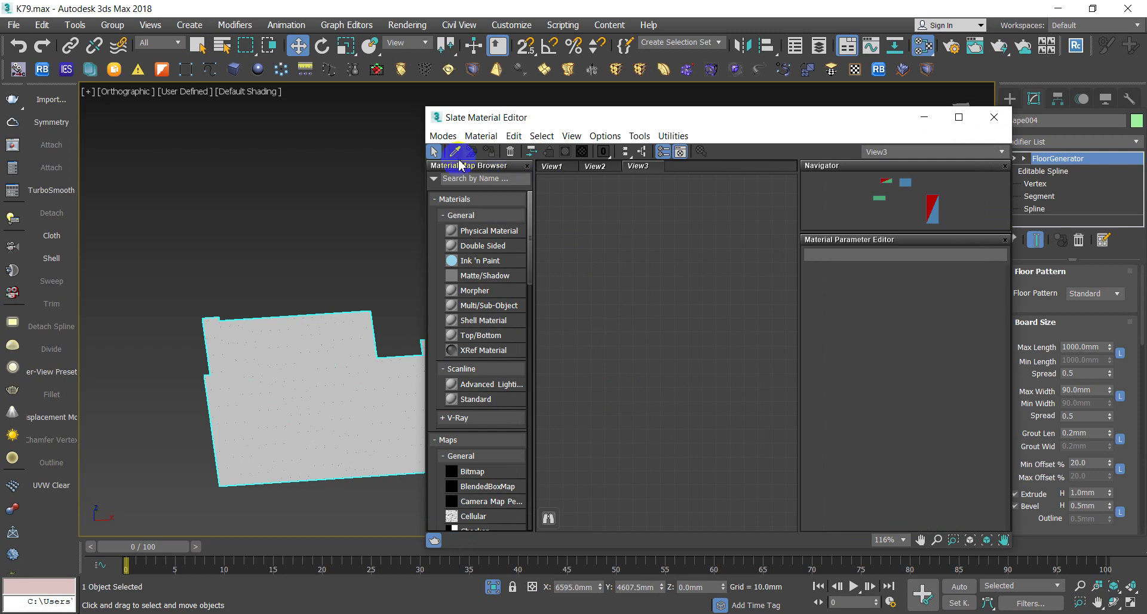
pyautogui.click(444, 136)
pyautogui.click(473, 152)
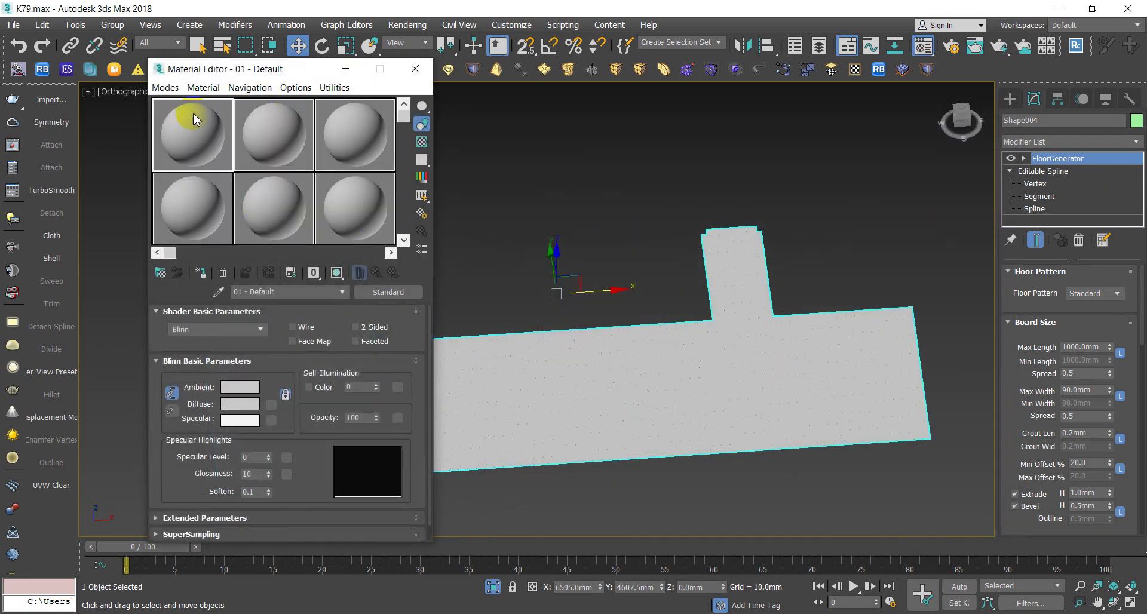
pyautogui.click(165, 89)
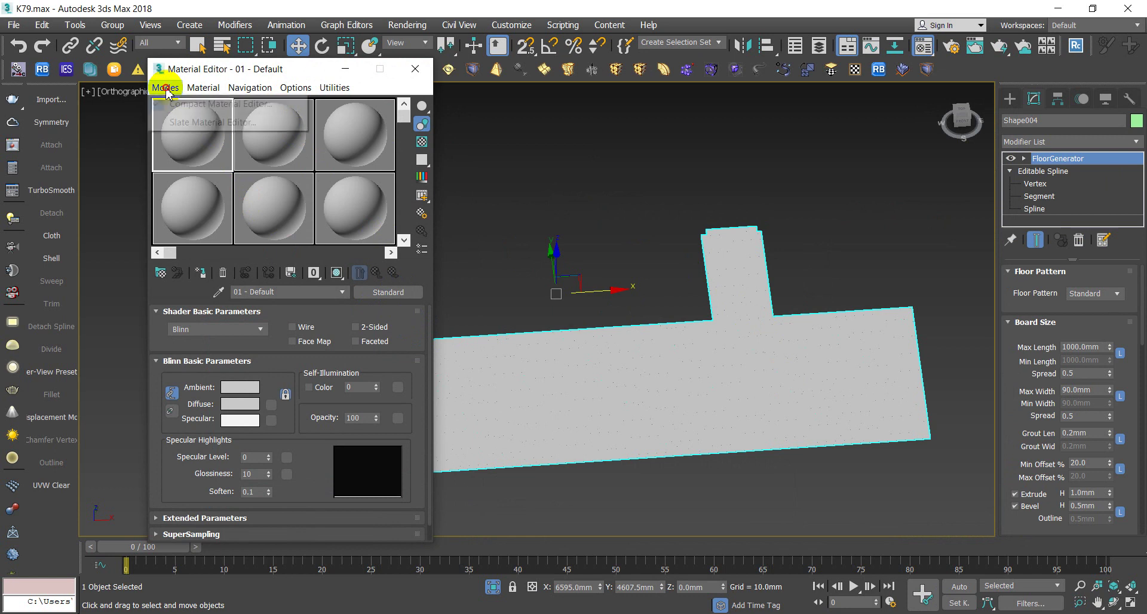
pyautogui.click(183, 124)
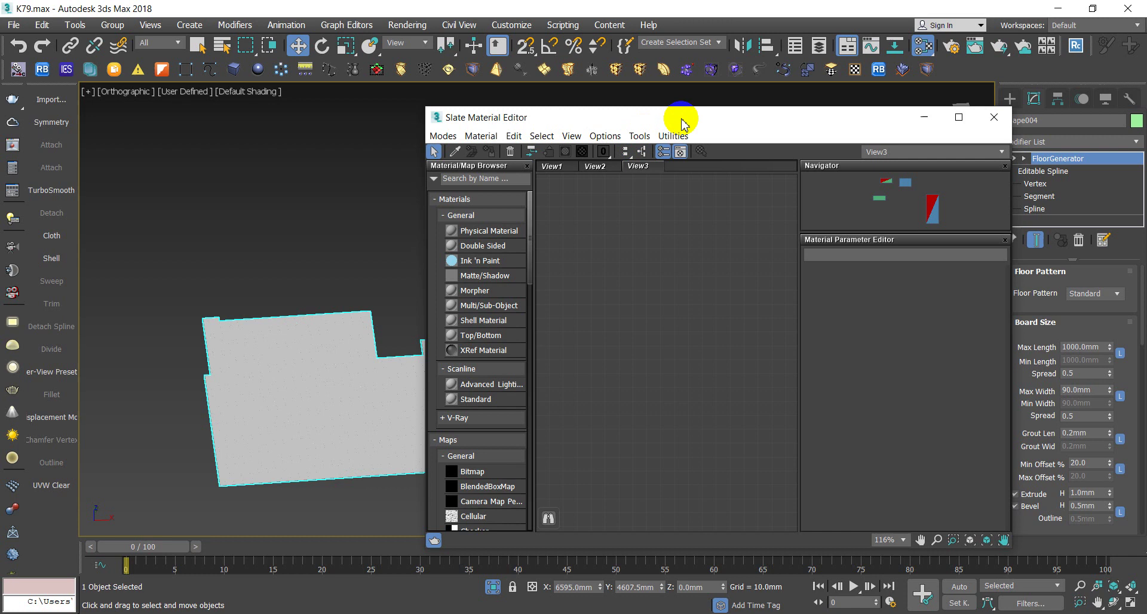
pyautogui.moveTo(679, 115); pyautogui.dragTo(764, 123)
# - Create a VRayMtl node from the V-Ray materials list and move it further right
pyautogui.rightClick(668, 230)
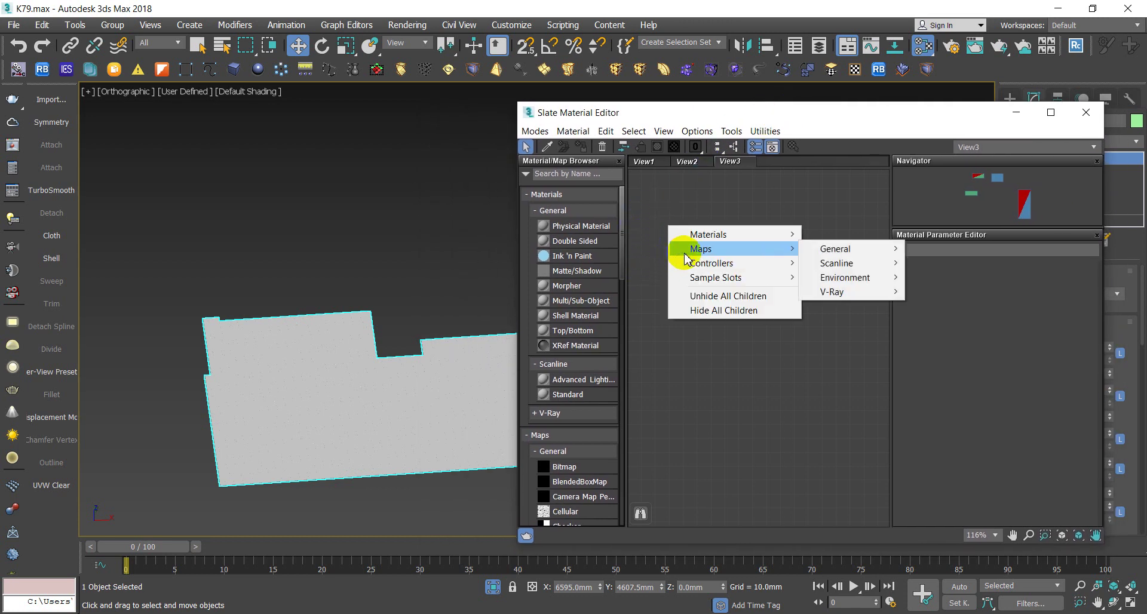
pyautogui.moveTo(710, 234)
pyautogui.click(864, 266)
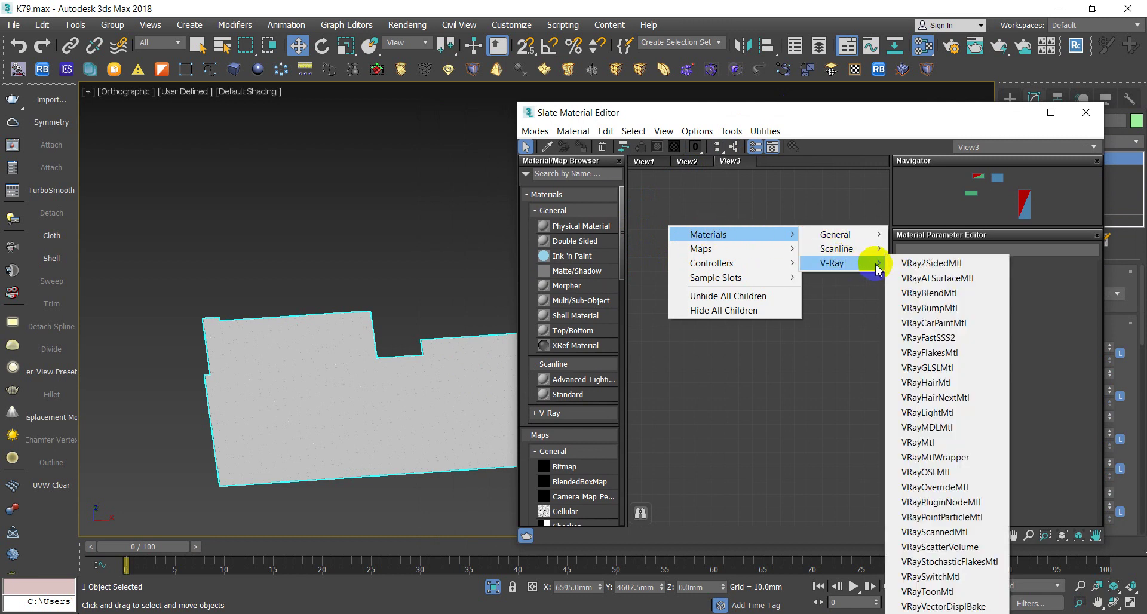
pyautogui.click(920, 443)
pyautogui.moveTo(658, 225); pyautogui.dragTo(793, 225)
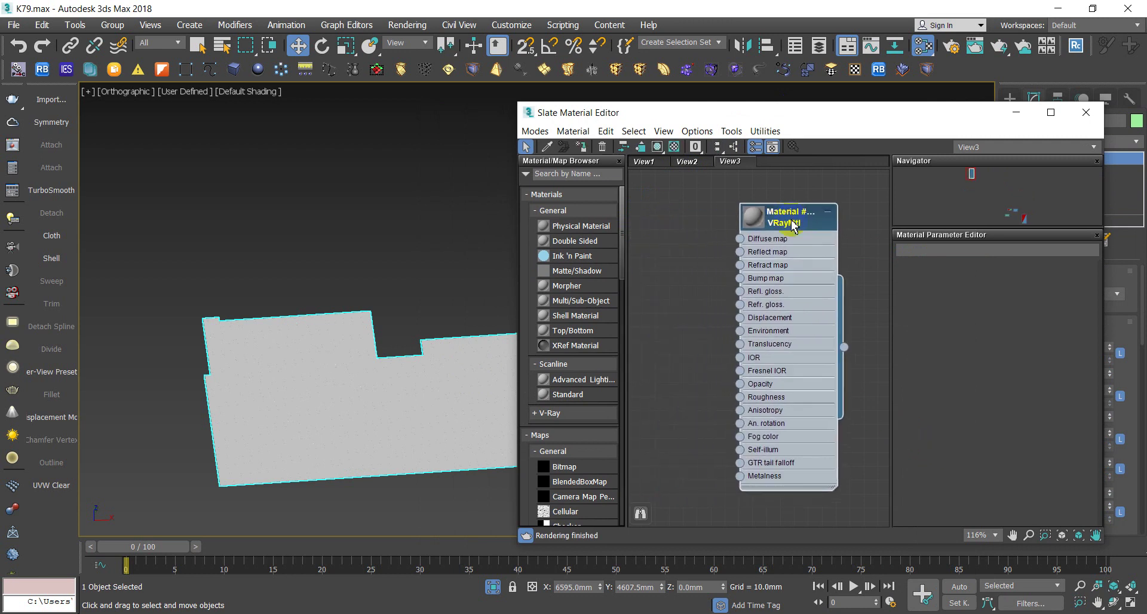
# - Add a MultiTexture map, wire it into the VRayMtl's Diffuse map, and maximize the editor
pyautogui.rightClick(679, 240)
pyautogui.moveTo(711, 262)
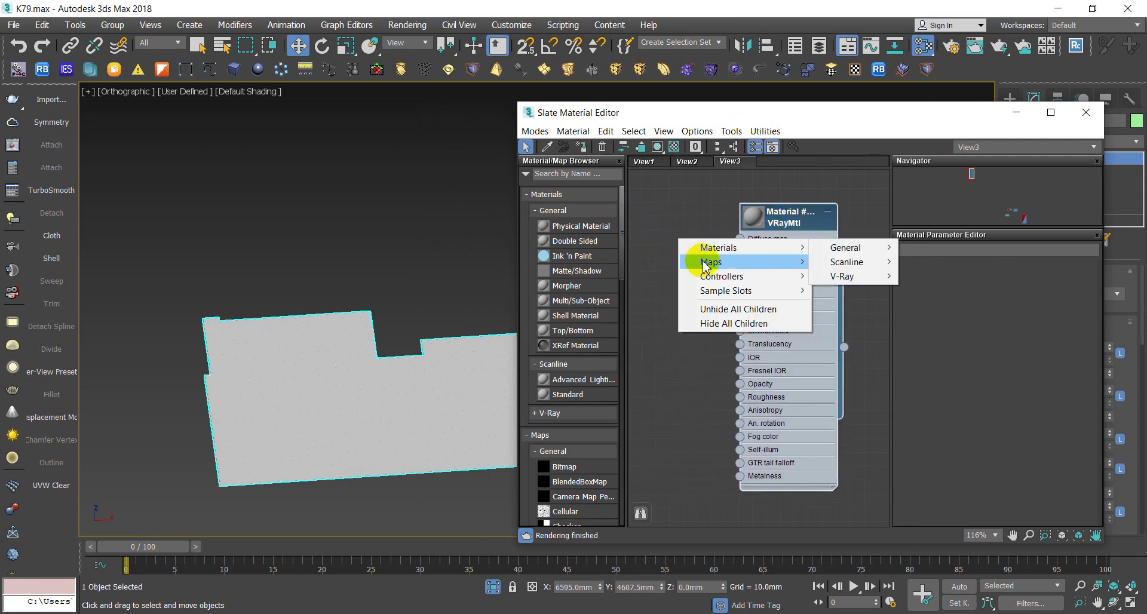
pyautogui.moveTo(845, 262)
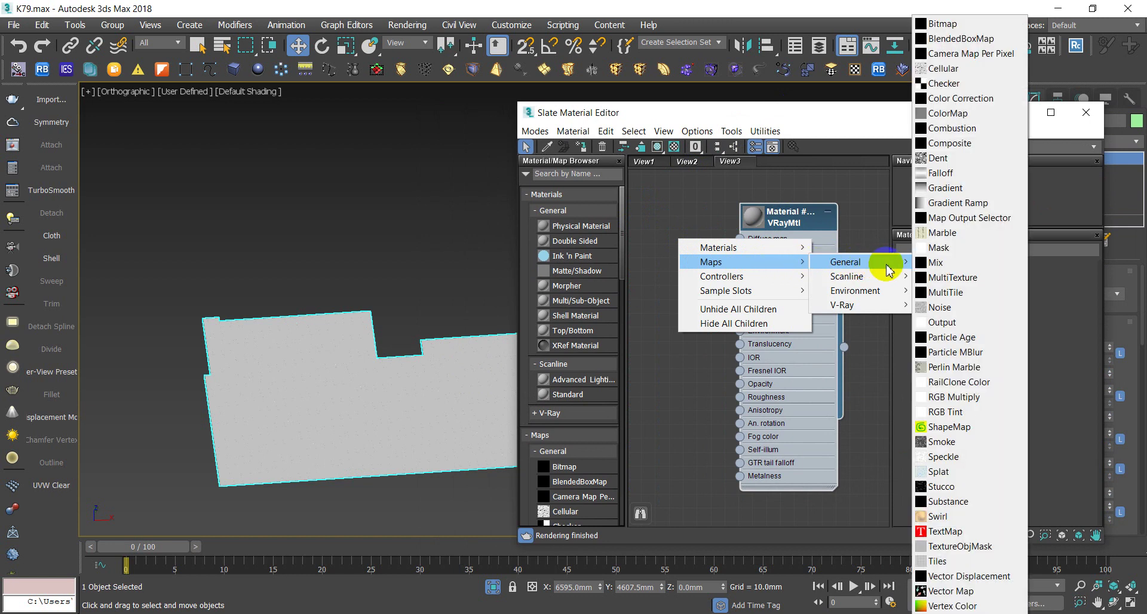
pyautogui.click(935, 281)
pyautogui.moveTo(715, 239); pyautogui.dragTo(692, 241)
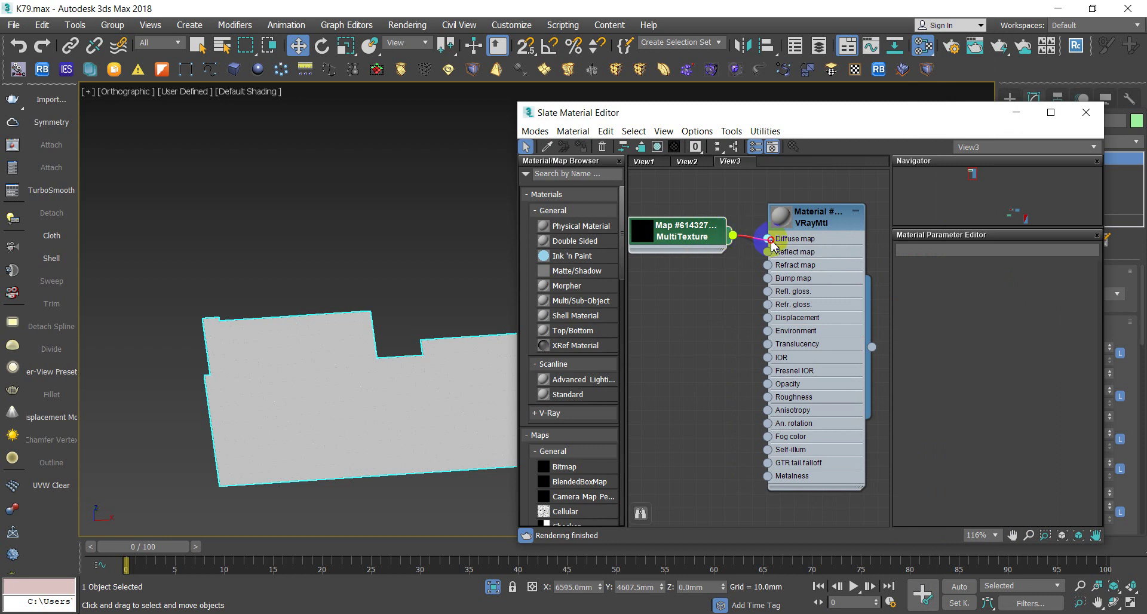
pyautogui.moveTo(769, 244); pyautogui.dragTo(769, 240)
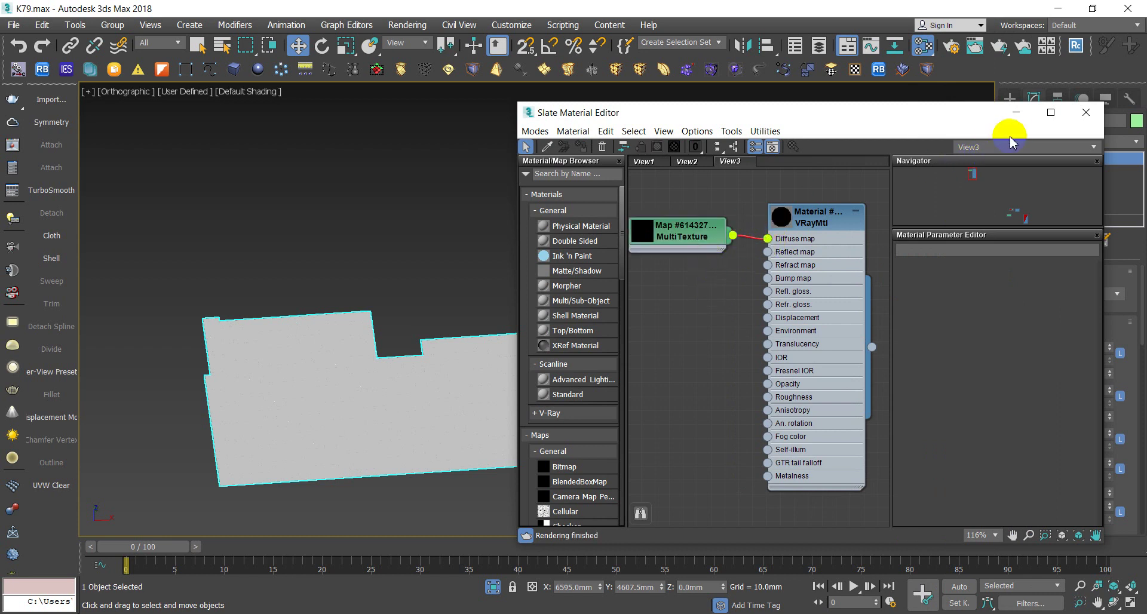
pyautogui.click(1051, 113)
# - Add images 0149-01_list1 to list8 from the San go 02 folder as MultiTexture bitmaps
pyautogui.moveTo(435, 238); pyautogui.dragTo(804, 310, button='middle')
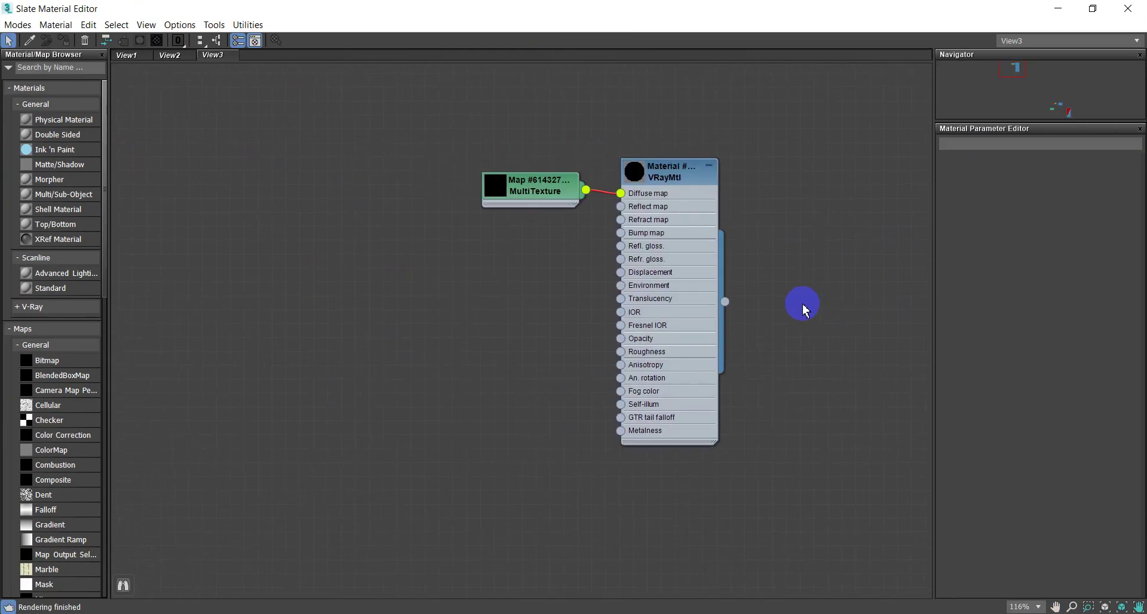
pyautogui.doubleClick(545, 192)
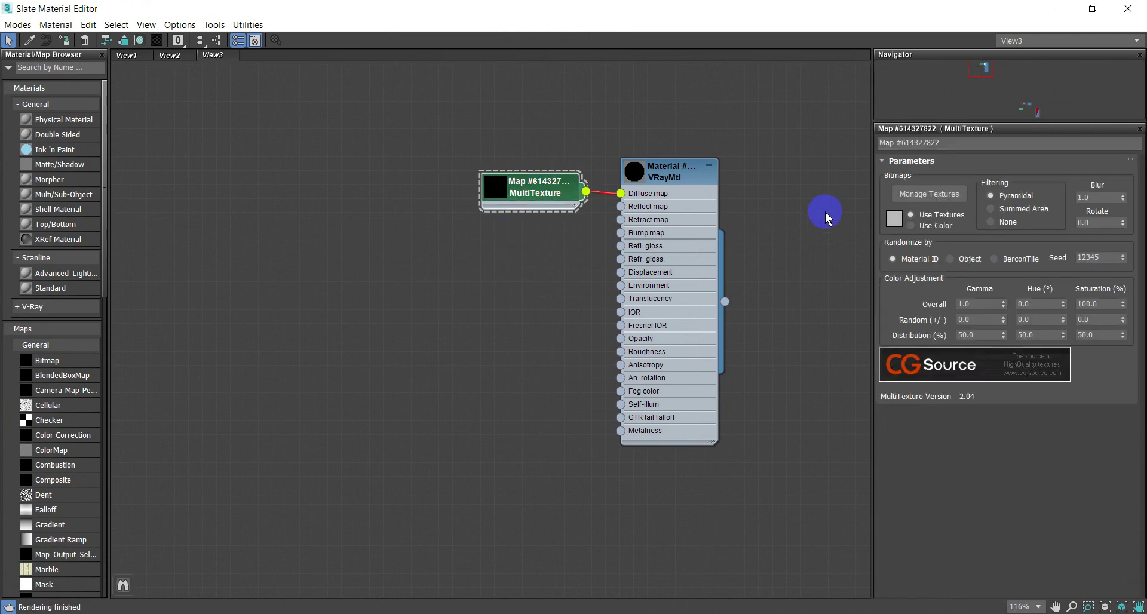
pyautogui.click(946, 197)
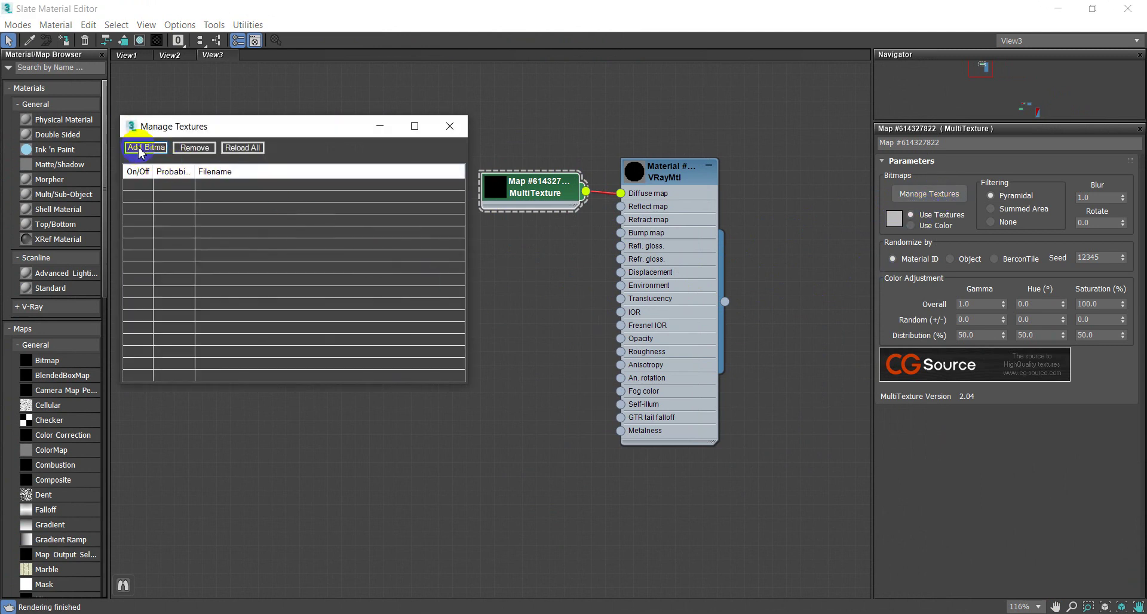
pyautogui.click(140, 149)
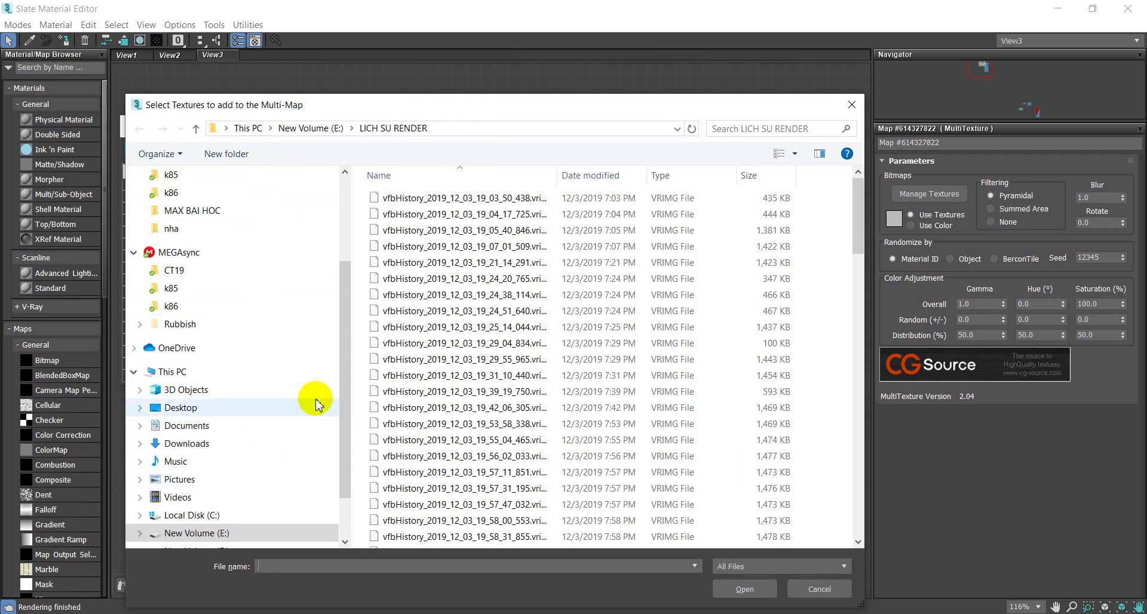
pyautogui.moveTo(344, 363); pyautogui.dragTo(344, 450)
pyautogui.click(242, 497)
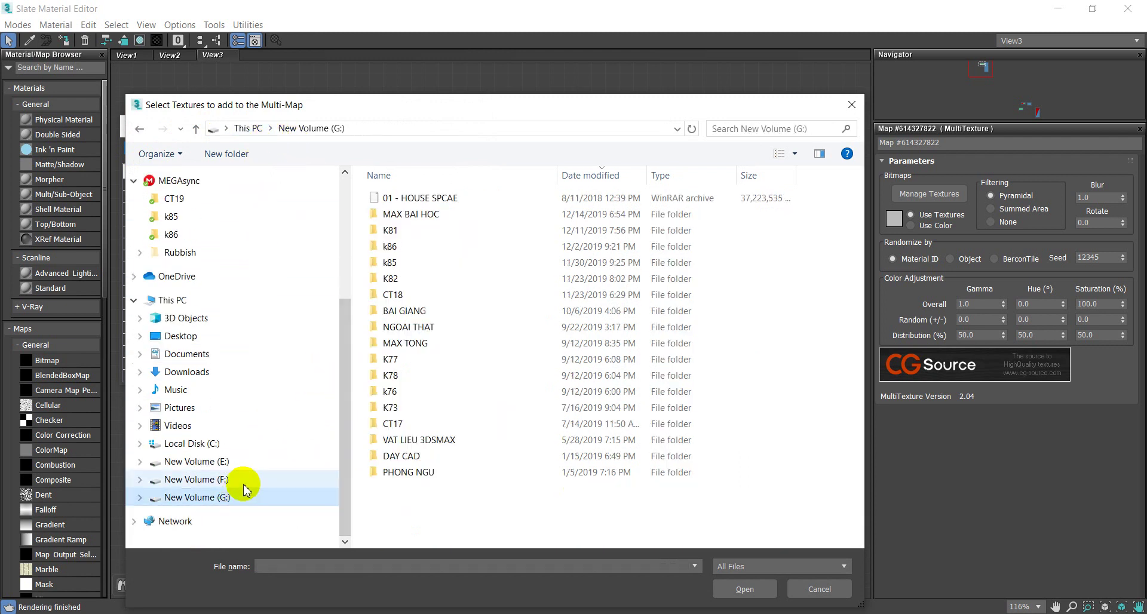
pyautogui.doubleClick(411, 214)
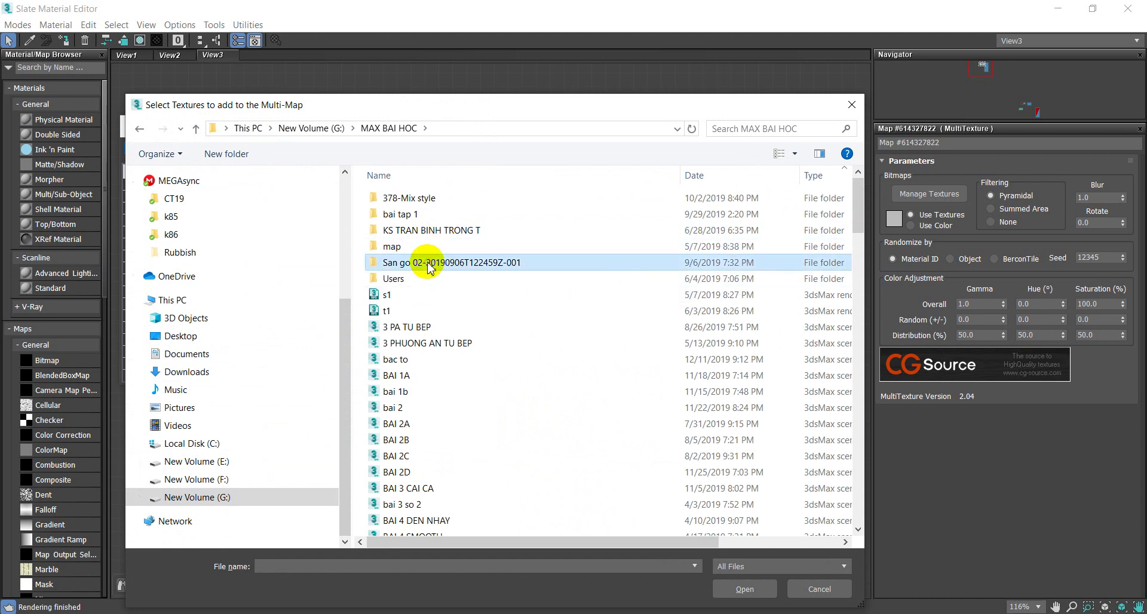
pyautogui.doubleClick(474, 262)
pyautogui.click(508, 244)
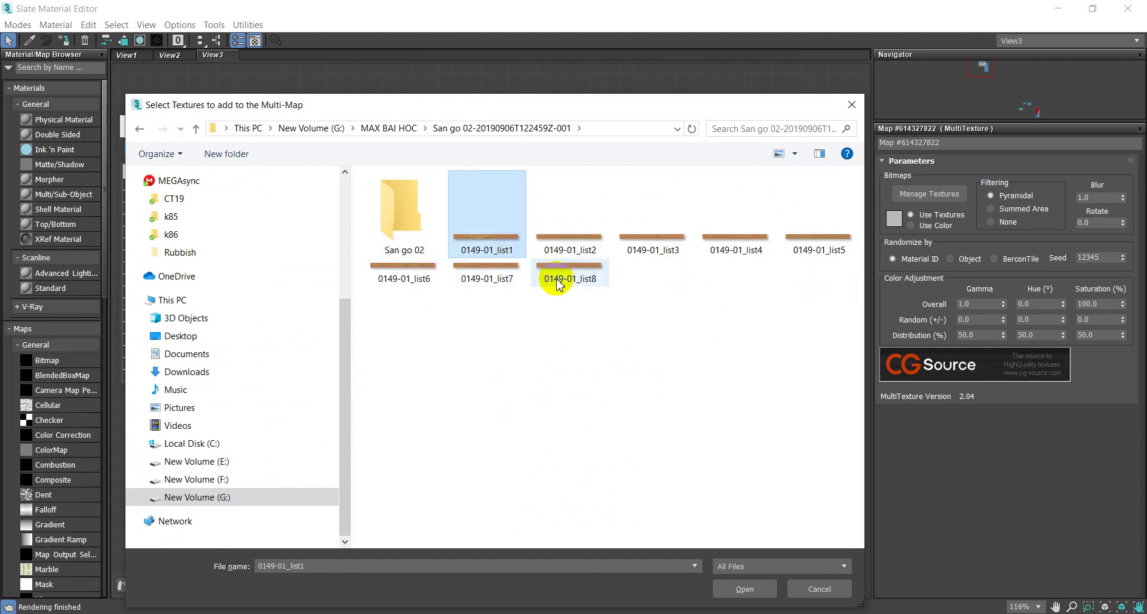
pyautogui.keyDown('shift'); pyautogui.click(564, 286); pyautogui.keyUp('shift')
pyautogui.click(745, 589)
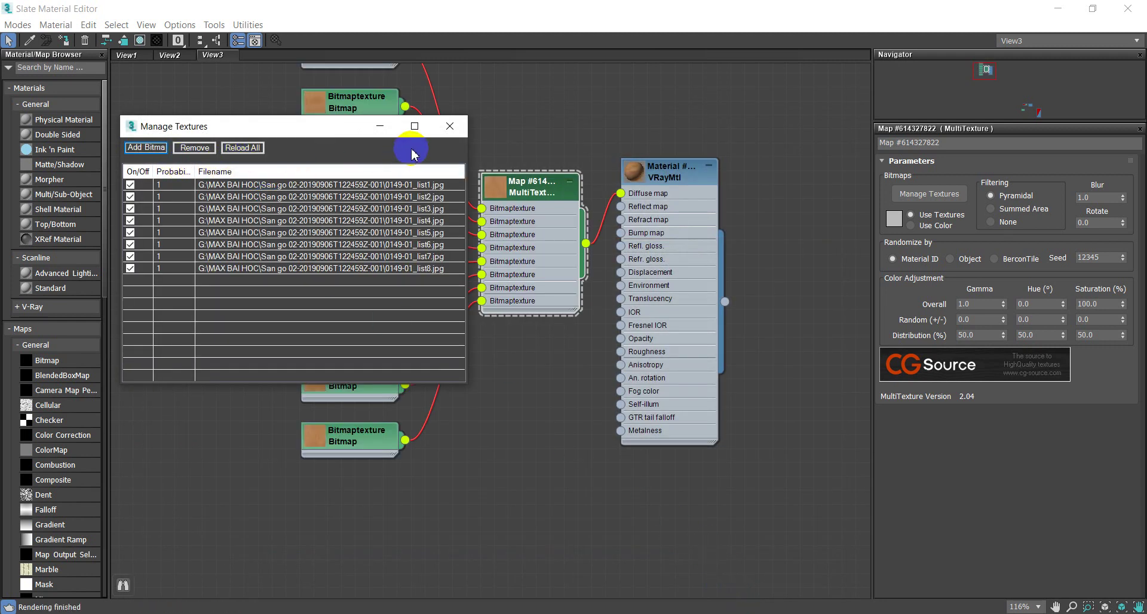
# - Close the texture list, show the MultiTexture shaded in the viewport, and restore the editor window
pyautogui.click(449, 126)
pyautogui.moveTo(504, 263); pyautogui.dragTo(506, 377, button='middle')
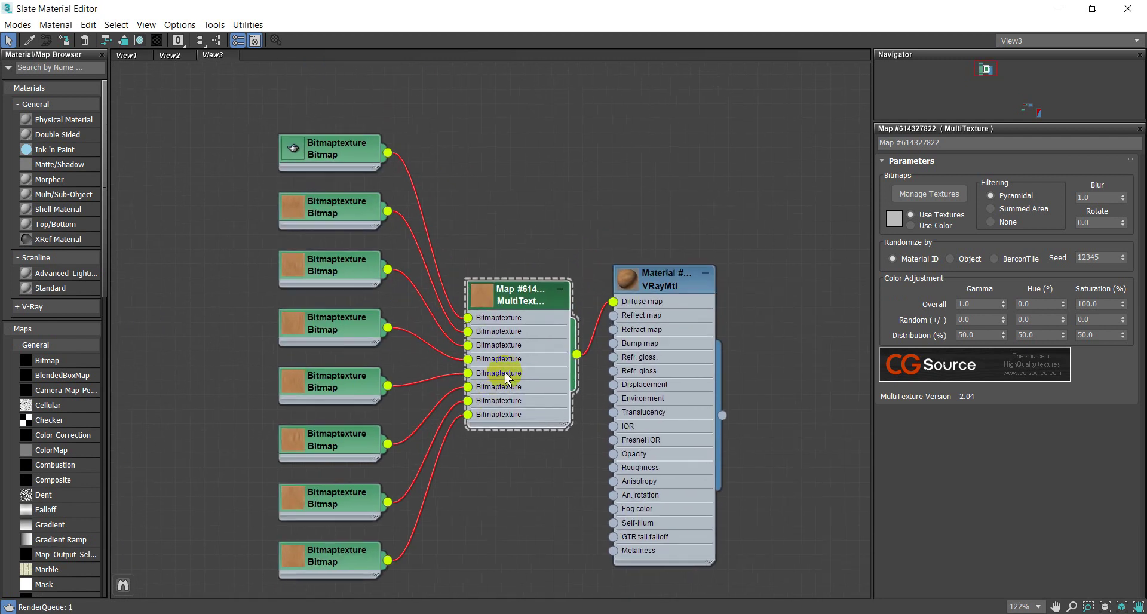
pyautogui.click(449, 387)
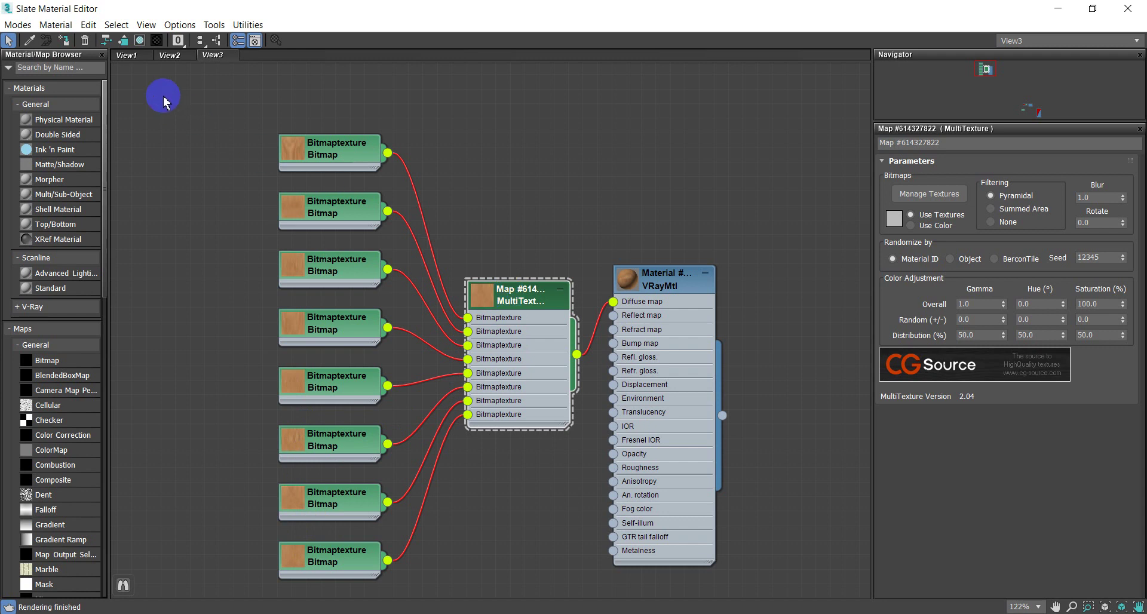
pyautogui.click(140, 41)
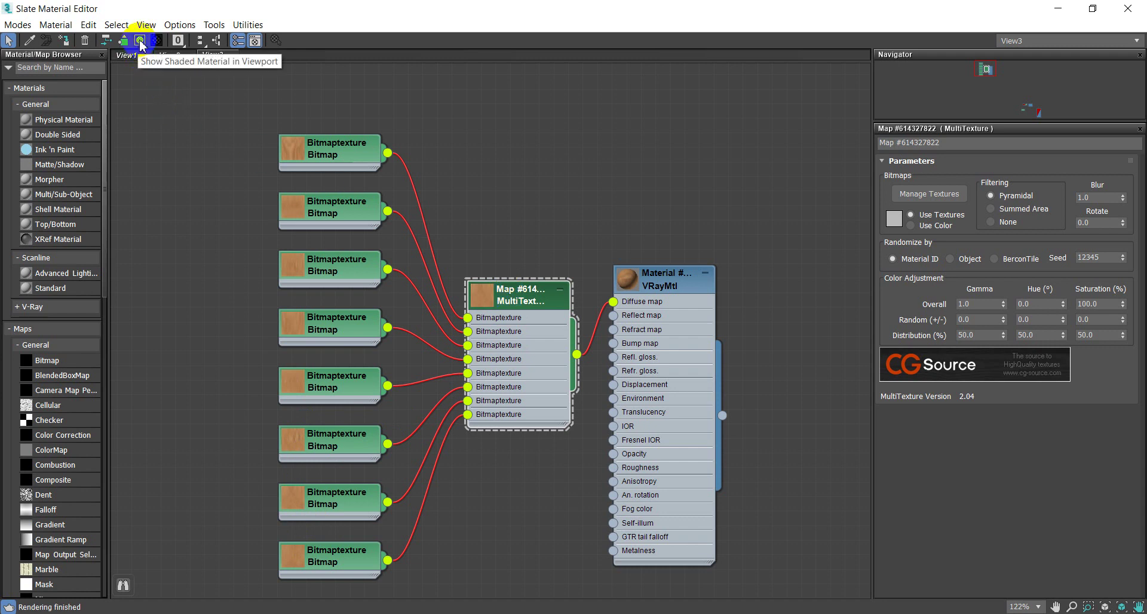
pyautogui.click(554, 315)
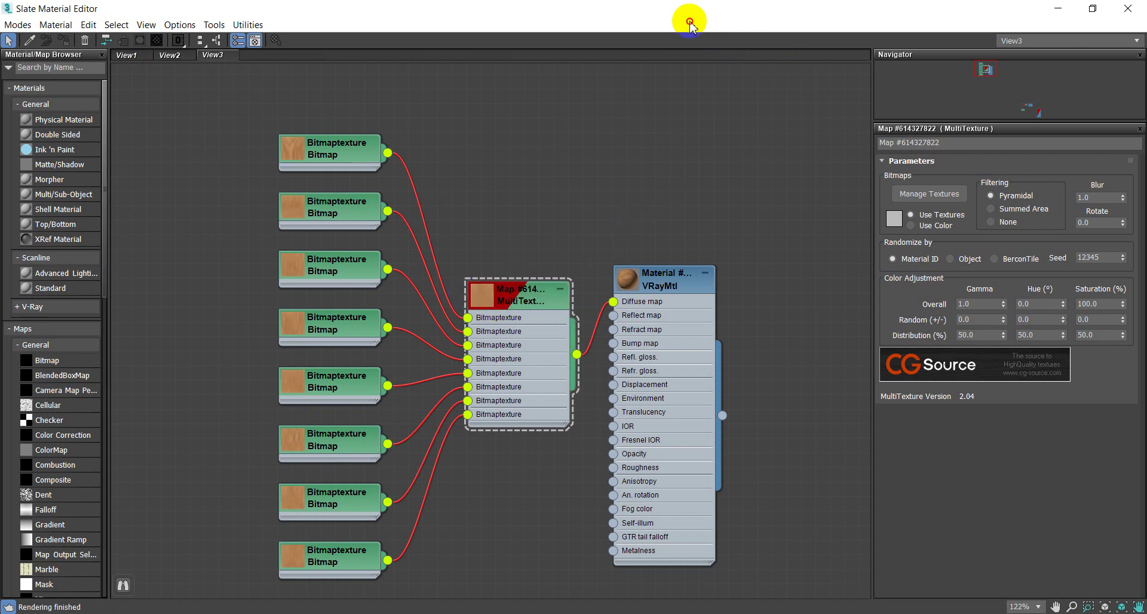
pyautogui.moveTo(658, 12); pyautogui.dragTo(777, 27)
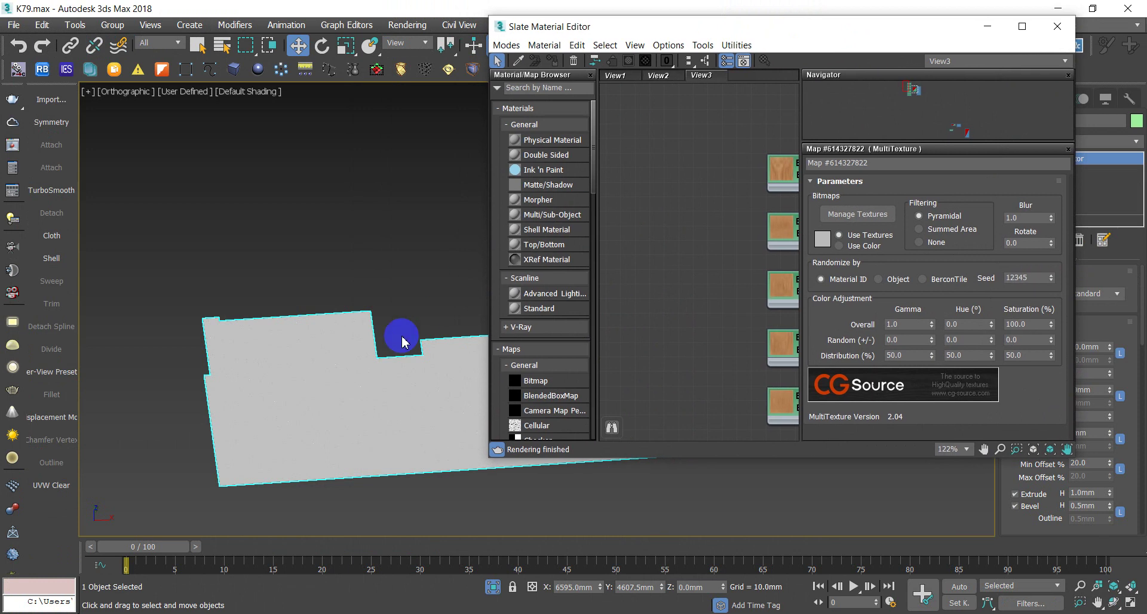
# - Assign the VRayMtl to the floor so it displays the wood-plank texture
pyautogui.click(324, 351)
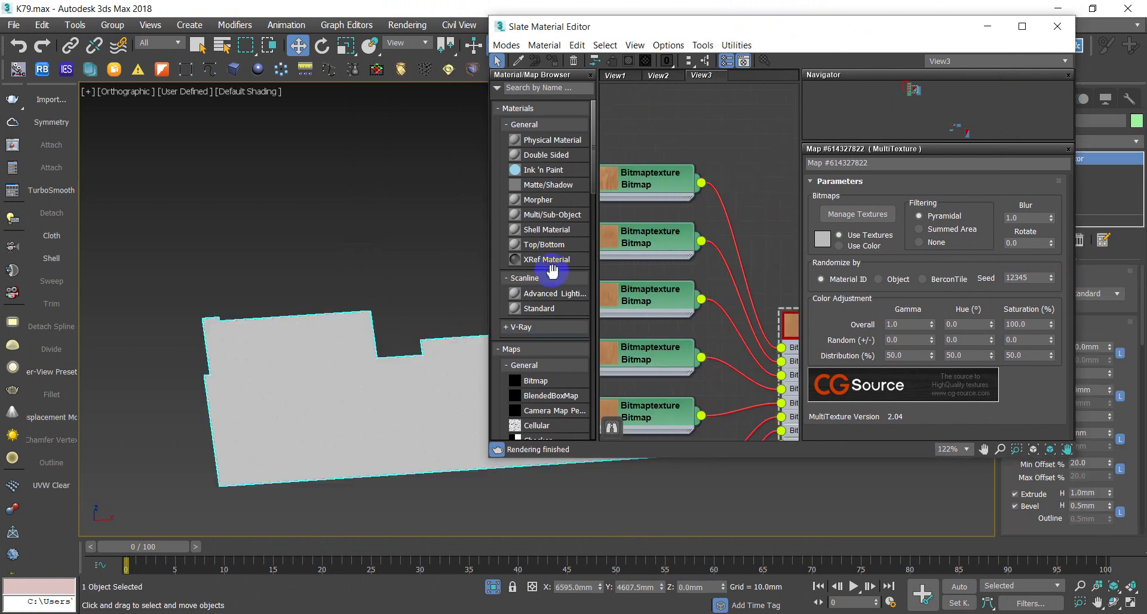
pyautogui.rightClick(657, 282)
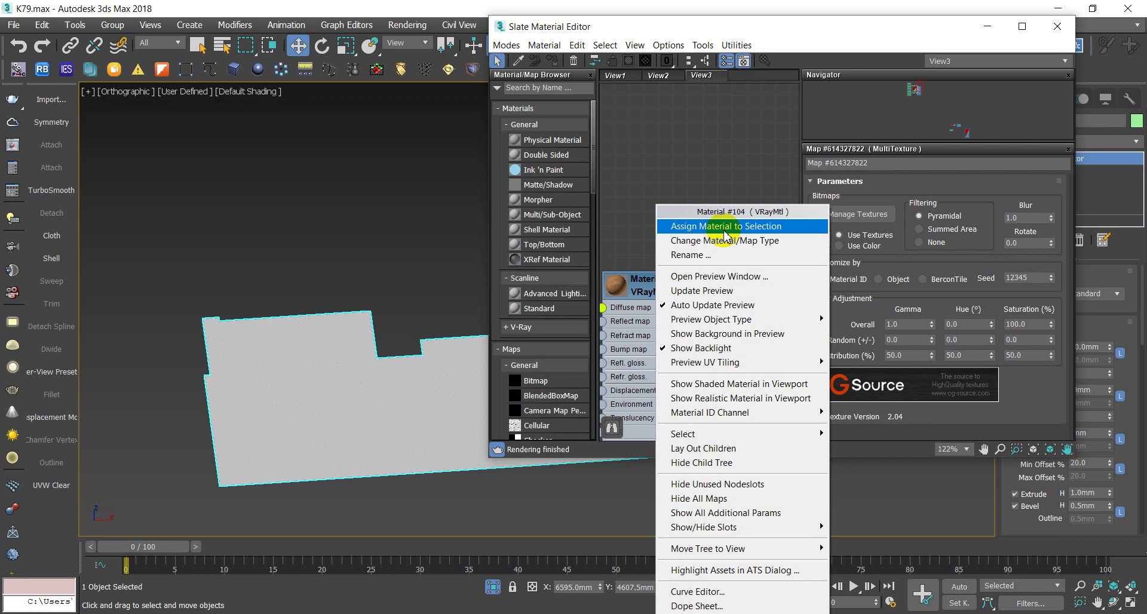
pyautogui.click(754, 227)
pyautogui.click(435, 499)
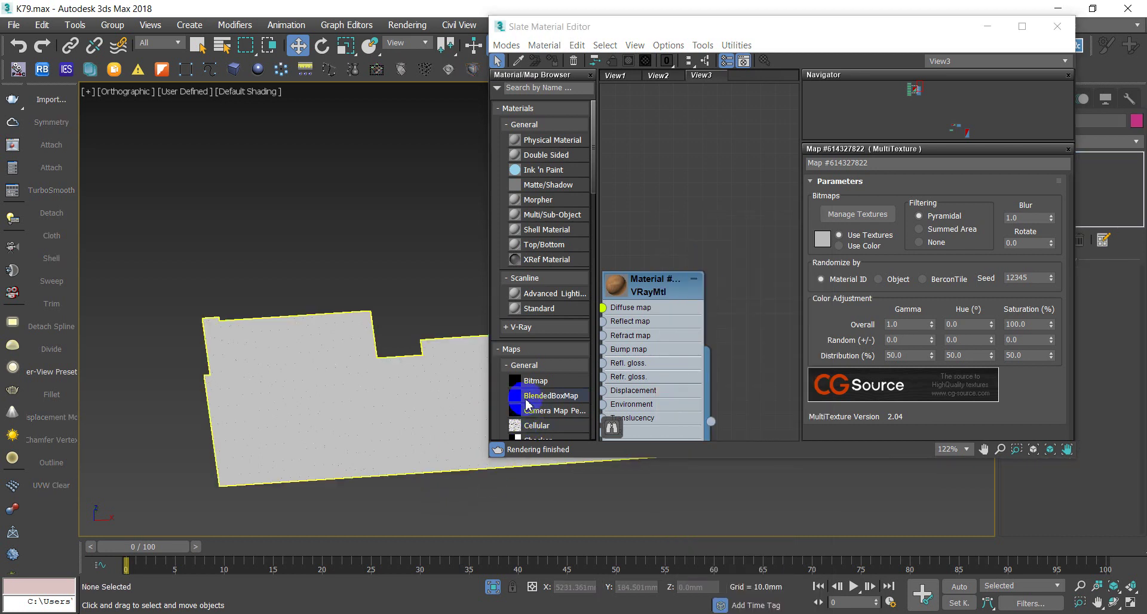
pyautogui.scroll(3, 279, 321)
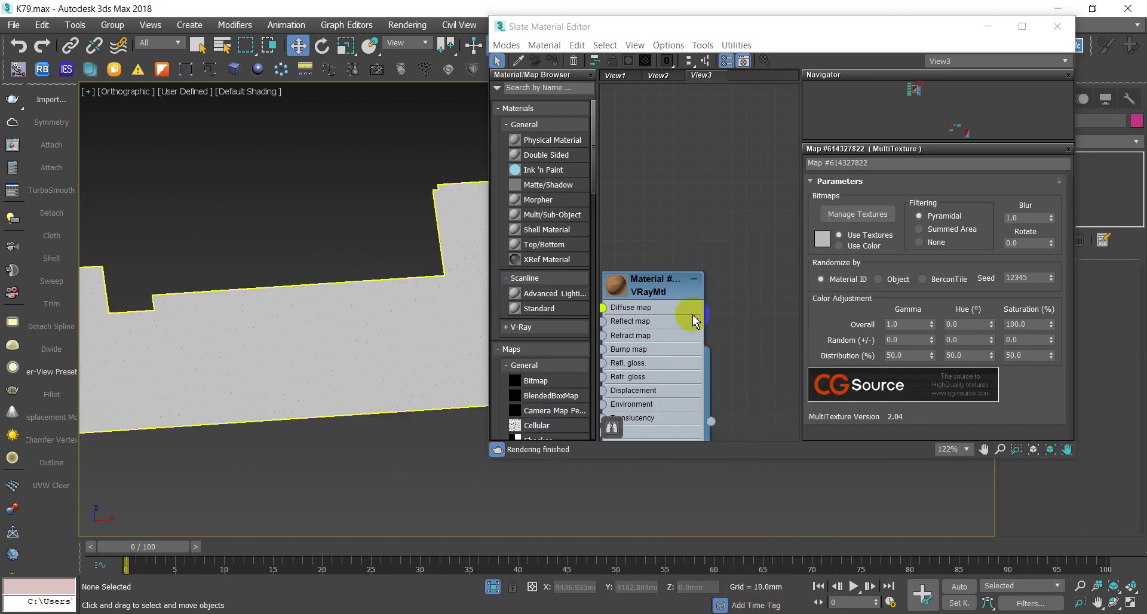
pyautogui.click(711, 423)
pyautogui.moveTo(711, 422)
pyautogui.mouseDown()
pyautogui.moveTo(387, 357)
pyautogui.moveTo(395, 391)
pyautogui.mouseUp()
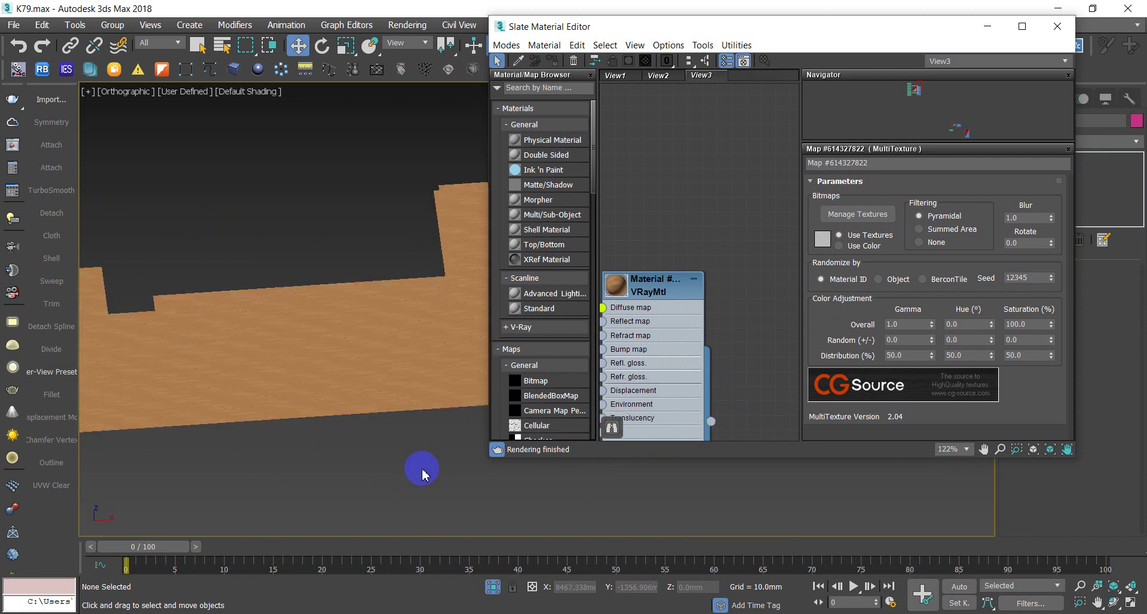
pyautogui.scroll(-2, 417, 462)
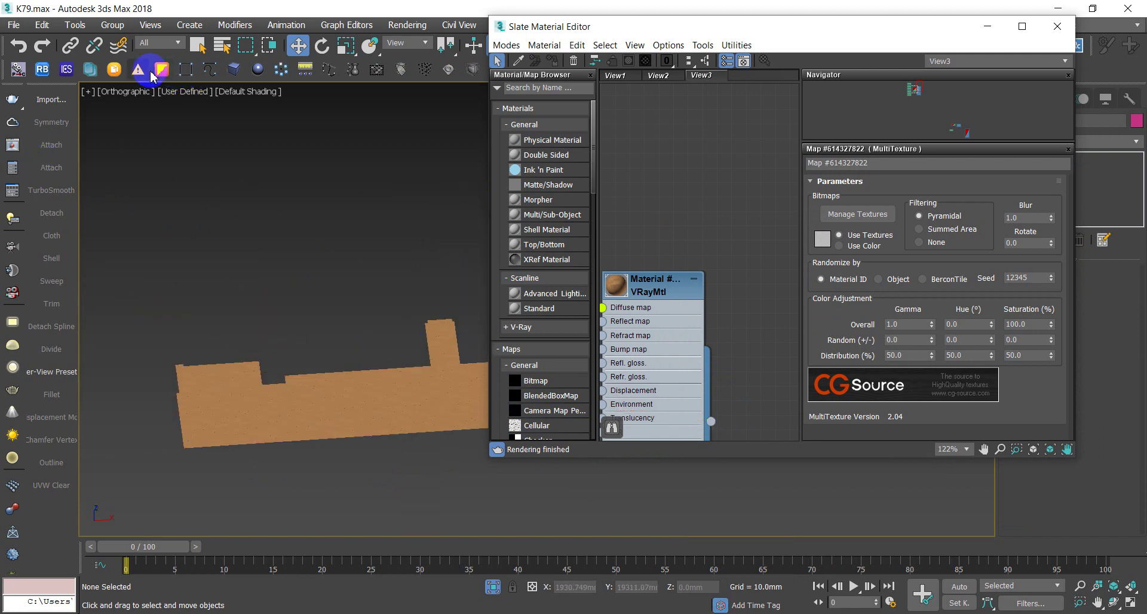
# - Draw a flat box above the wood floor and select it
pyautogui.click(234, 69)
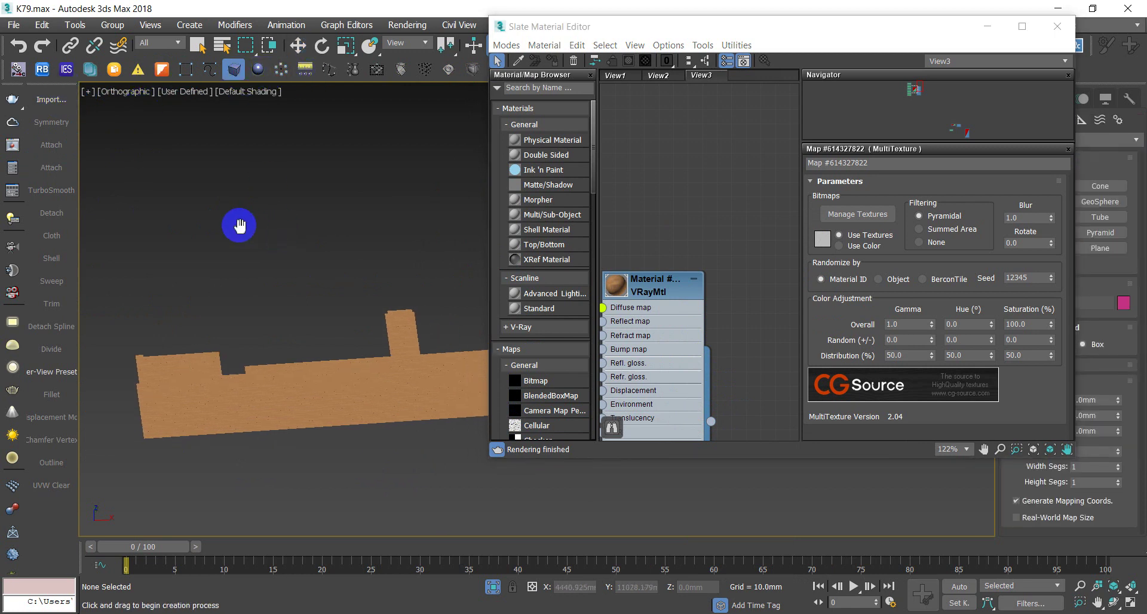
pyautogui.moveTo(188, 163); pyautogui.dragTo(472, 314)
pyautogui.rightClick(451, 319)
pyautogui.click(387, 295)
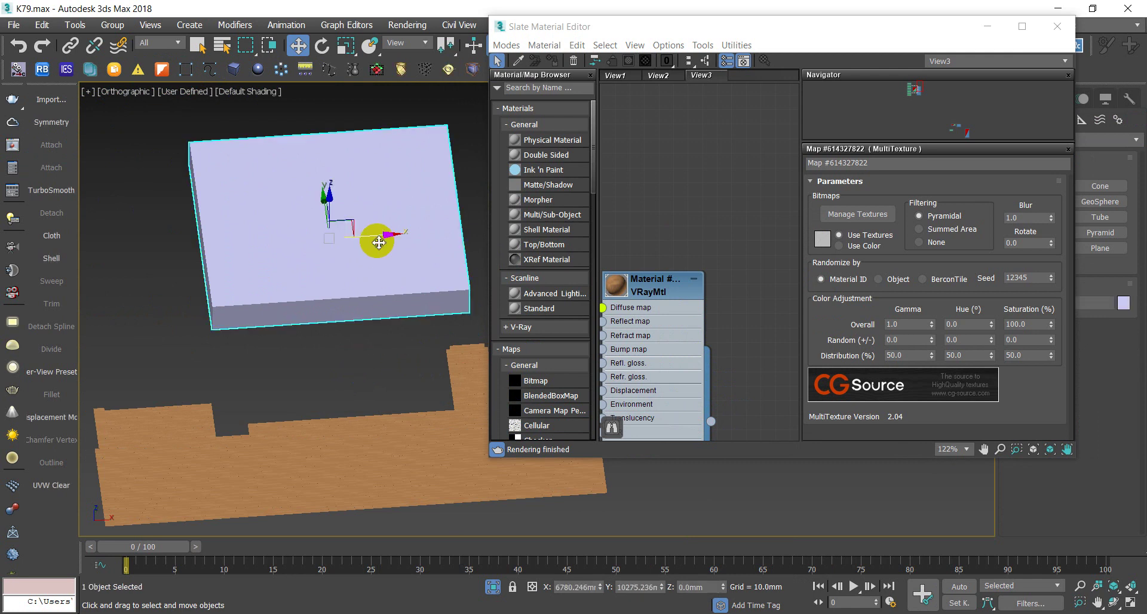
# - Display Material #104's VRayMtl basic parameters in the Slate editor
pyautogui.rightClick(668, 288)
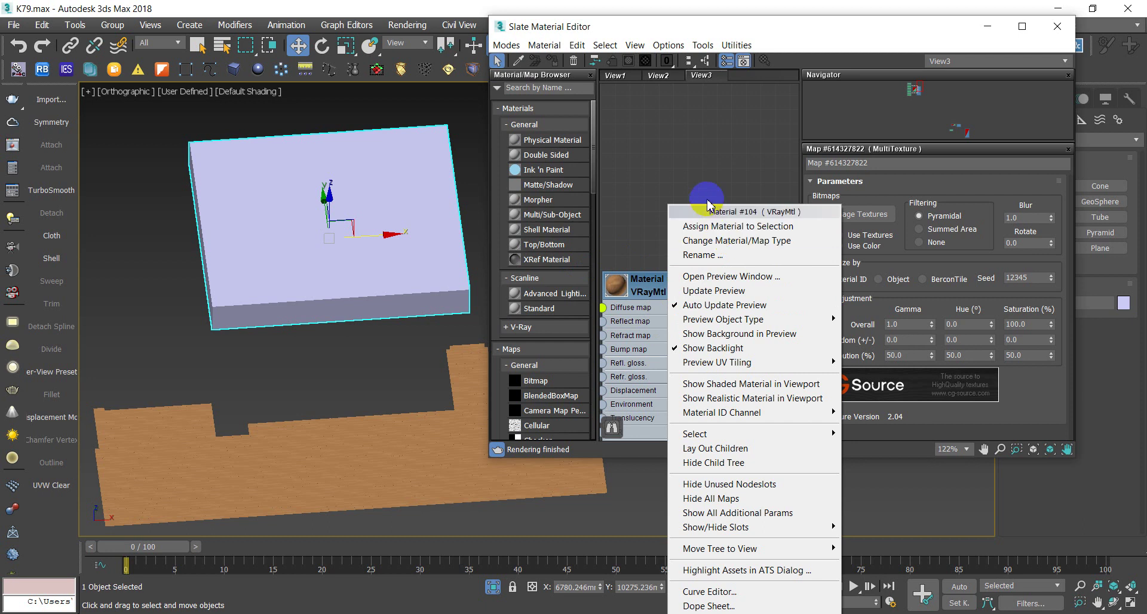
pyautogui.click(459, 178)
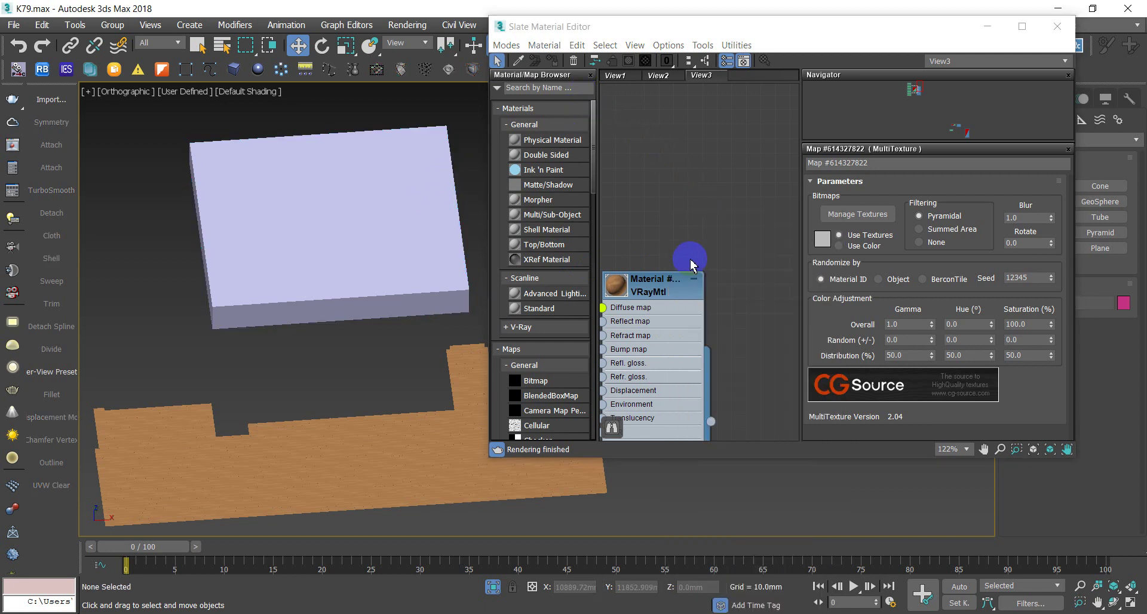
pyautogui.click(687, 276)
pyautogui.click(440, 256)
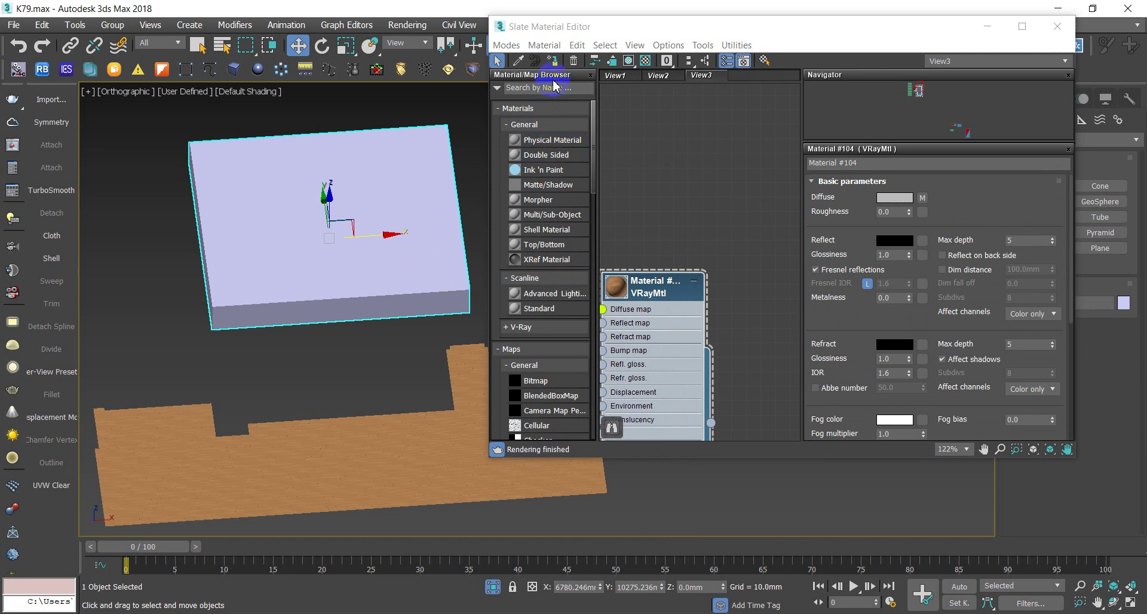
# - Assign Material #104 to the selected flat box so it shows the wood grain
pyautogui.click(551, 59)
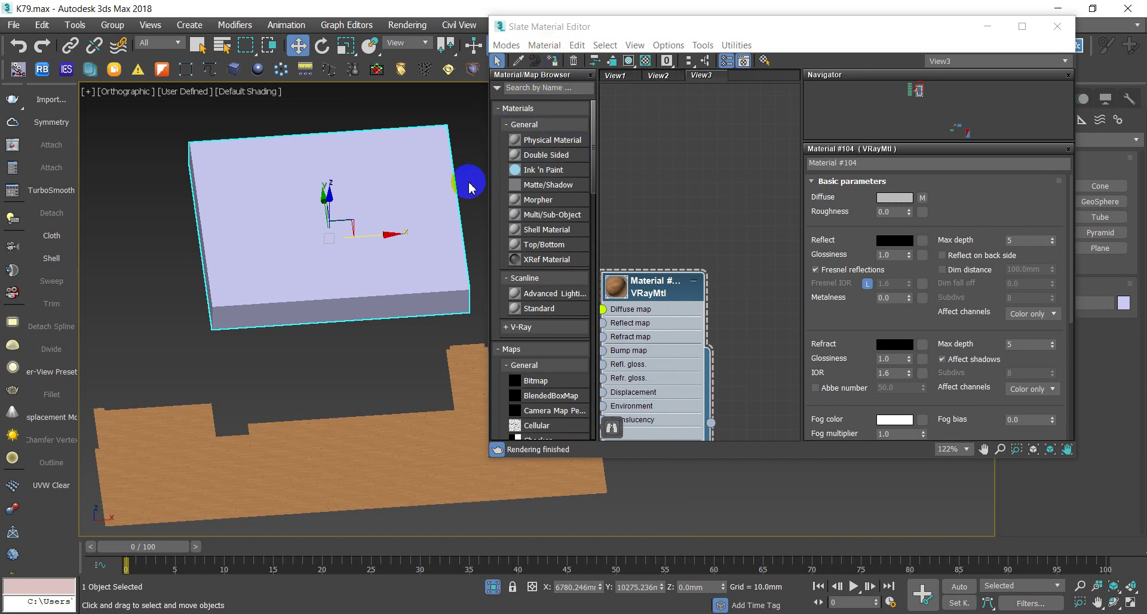
pyautogui.rightClick(642, 286)
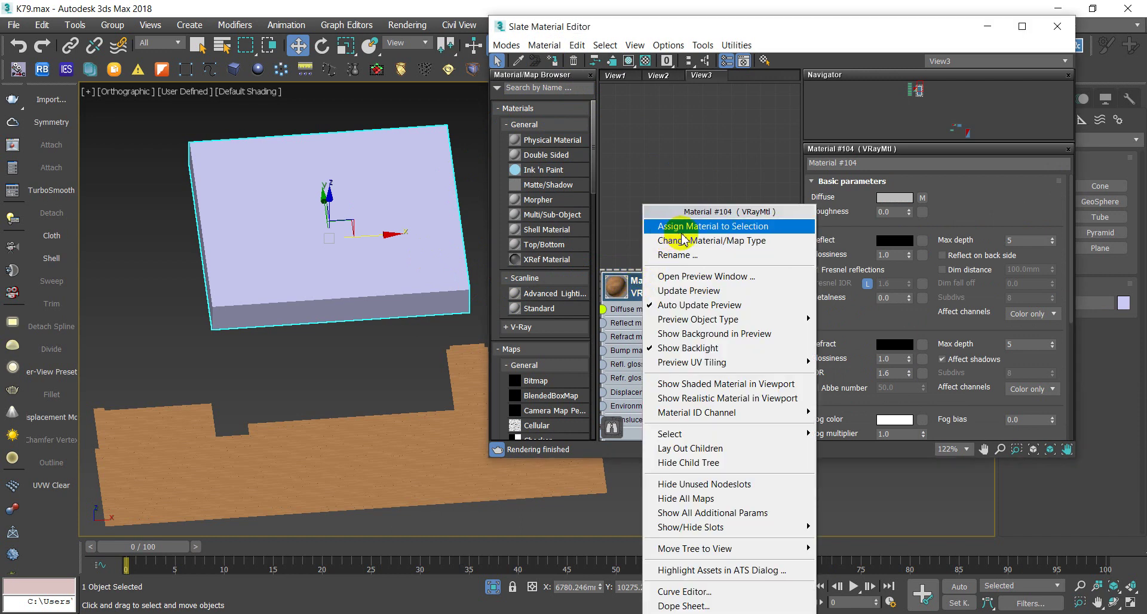
pyautogui.click(666, 226)
pyautogui.click(398, 328)
pyautogui.rightClick(641, 303)
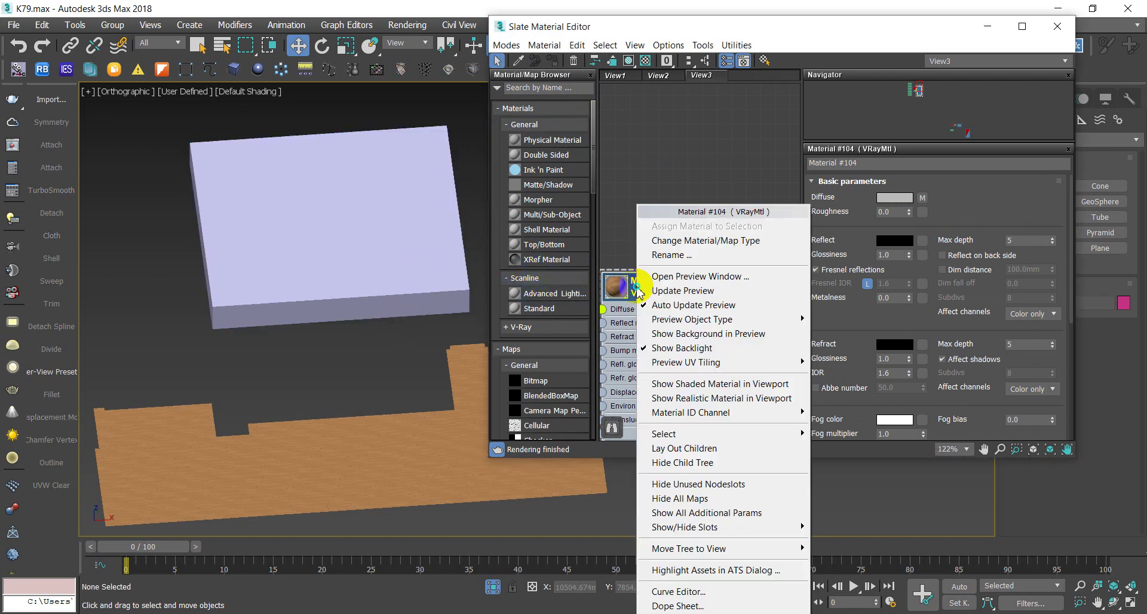
pyautogui.click(460, 332)
pyautogui.click(366, 277)
pyautogui.click(655, 291)
pyautogui.rightClick(655, 291)
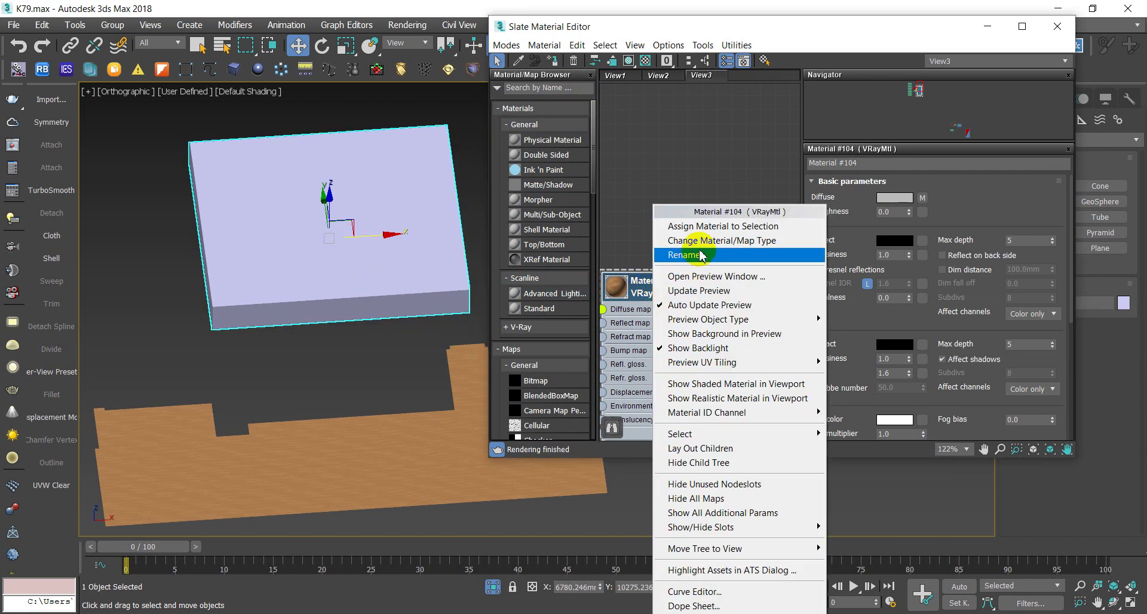
pyautogui.click(704, 230)
pyautogui.click(363, 283)
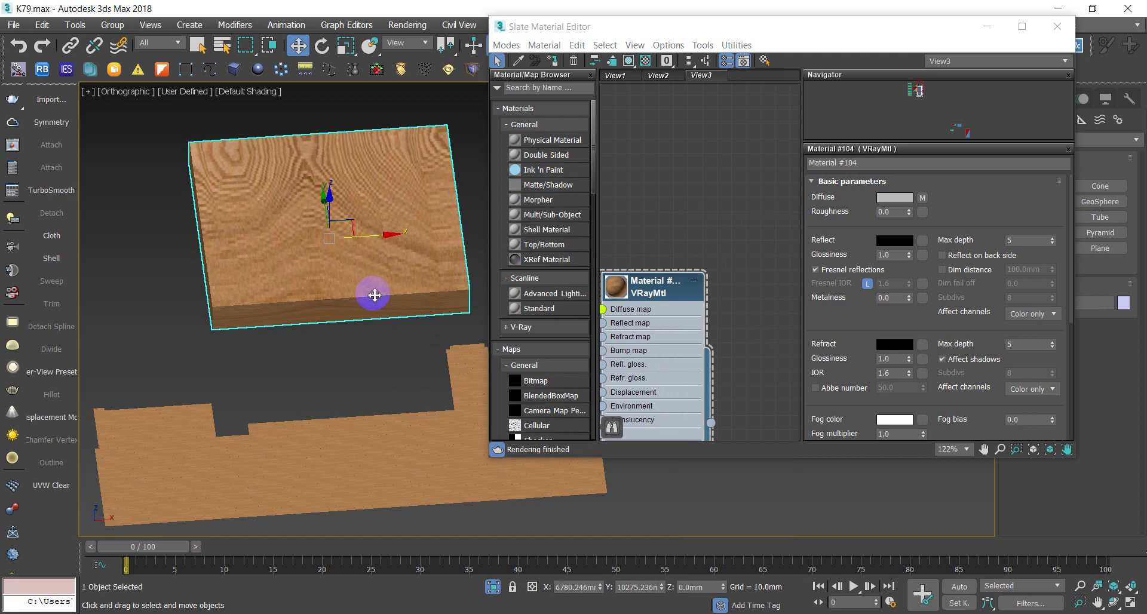
# - Delete the wood-textured test box and zoom in on the floor in Top view
pyautogui.click(441, 198)
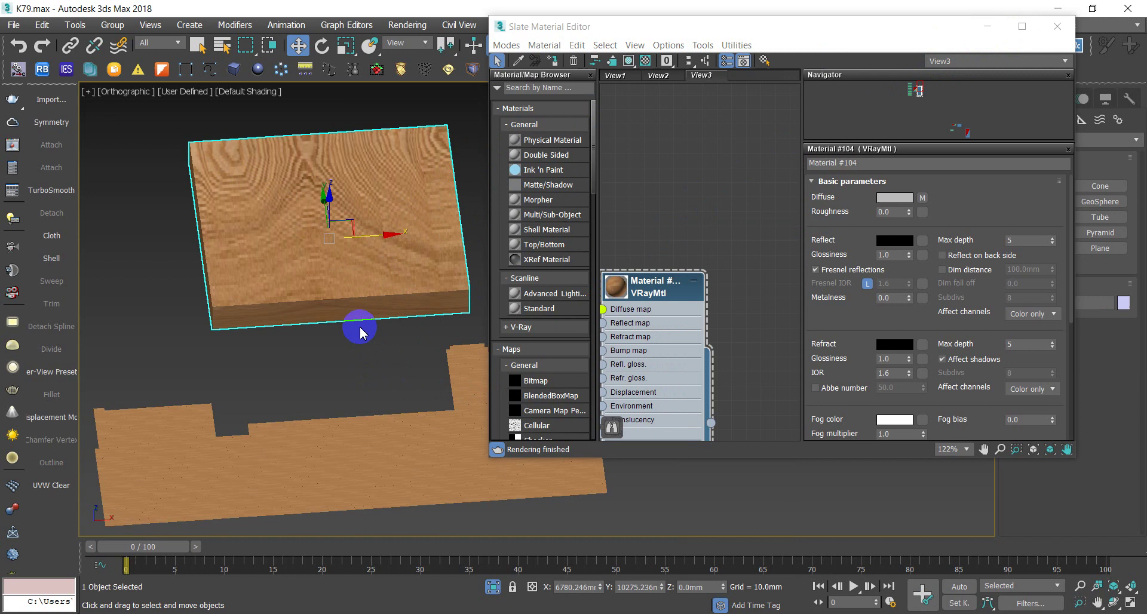
pyautogui.press('Delete')
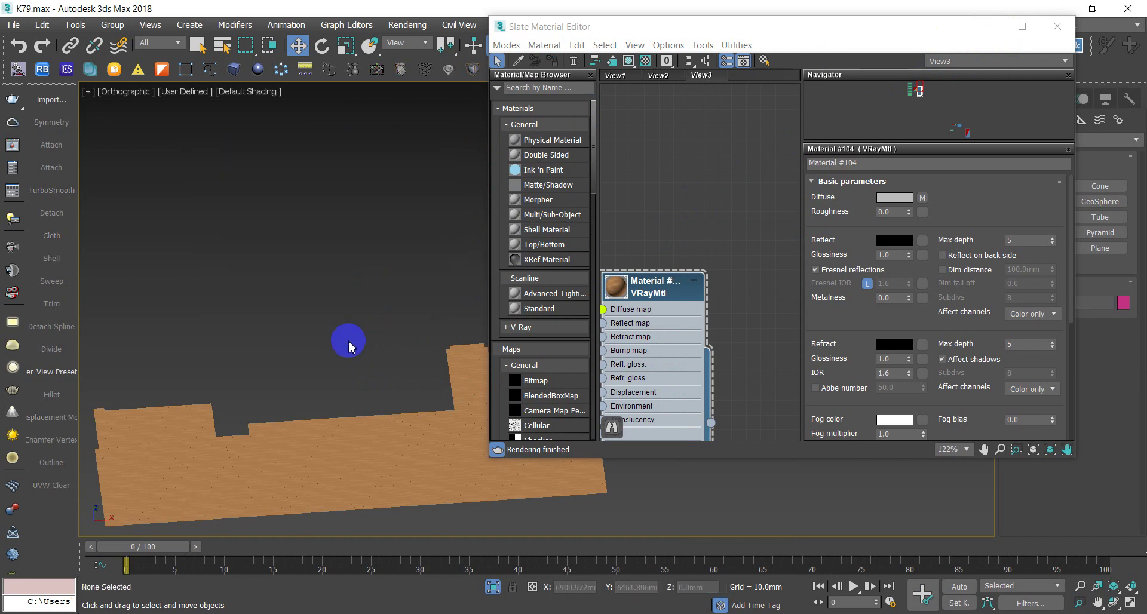
pyautogui.press('t')
pyautogui.scroll(5, 312, 388)
pyautogui.scroll(2, 312, 388)
pyautogui.scroll(2, 287, 309)
pyautogui.scroll(1, 315, 379)
pyautogui.scroll(2, 297, 366)
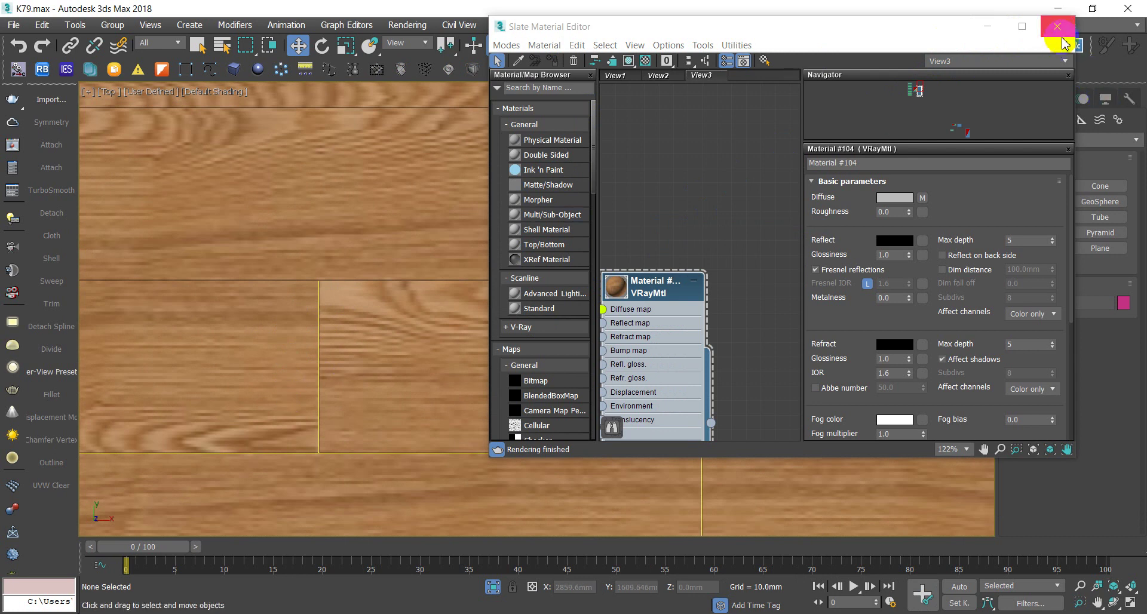
# - Reopen the Slate editor and inspect the eight-bitmap MultiTexture network feeding Material #104
pyautogui.click(1057, 26)
pyautogui.press('m')
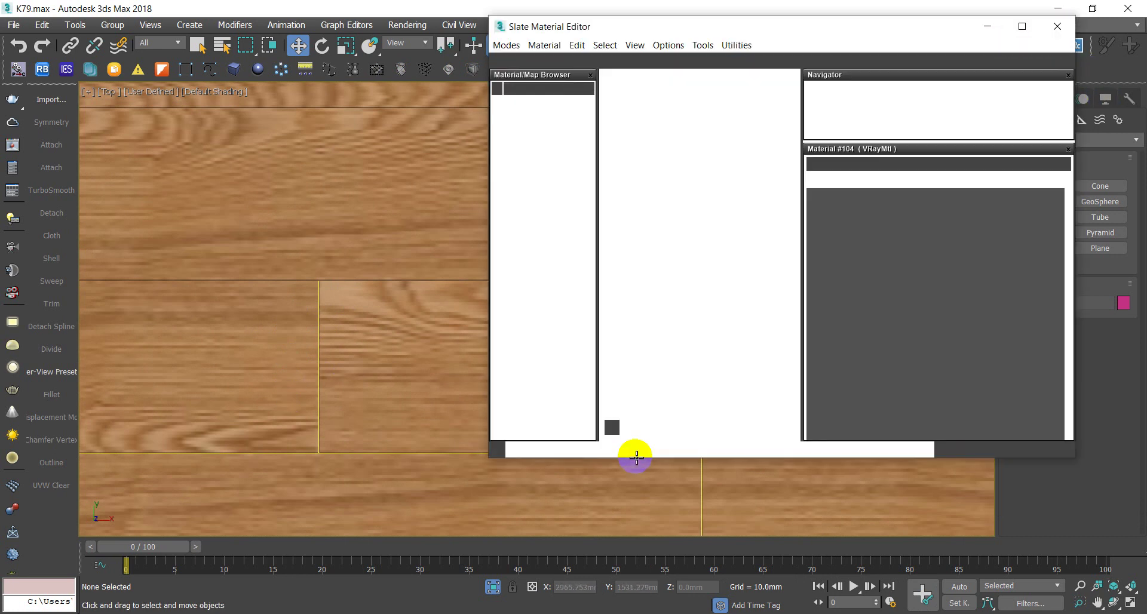
pyautogui.moveTo(628, 425)
pyautogui.mouseDown()
pyautogui.moveTo(684, 358)
pyautogui.moveTo(678, 345)
pyautogui.mouseUp()
pyautogui.scroll(2, 687, 337)
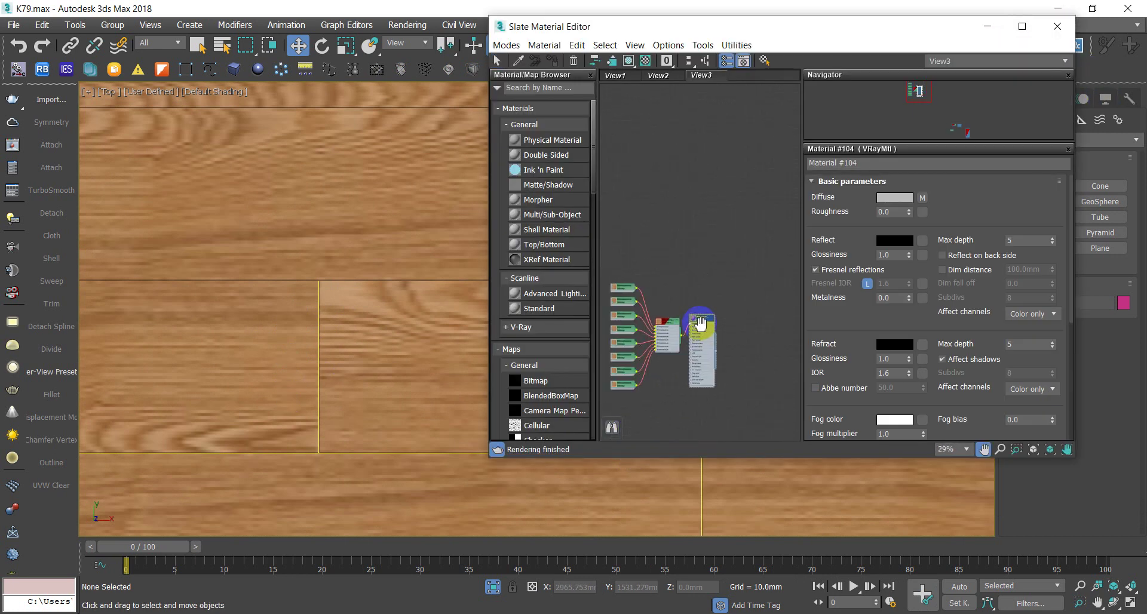
pyautogui.scroll(2, 699, 281)
pyautogui.moveTo(712, 264); pyautogui.dragTo(658, 255, button='middle')
pyautogui.scroll(3, 687, 298)
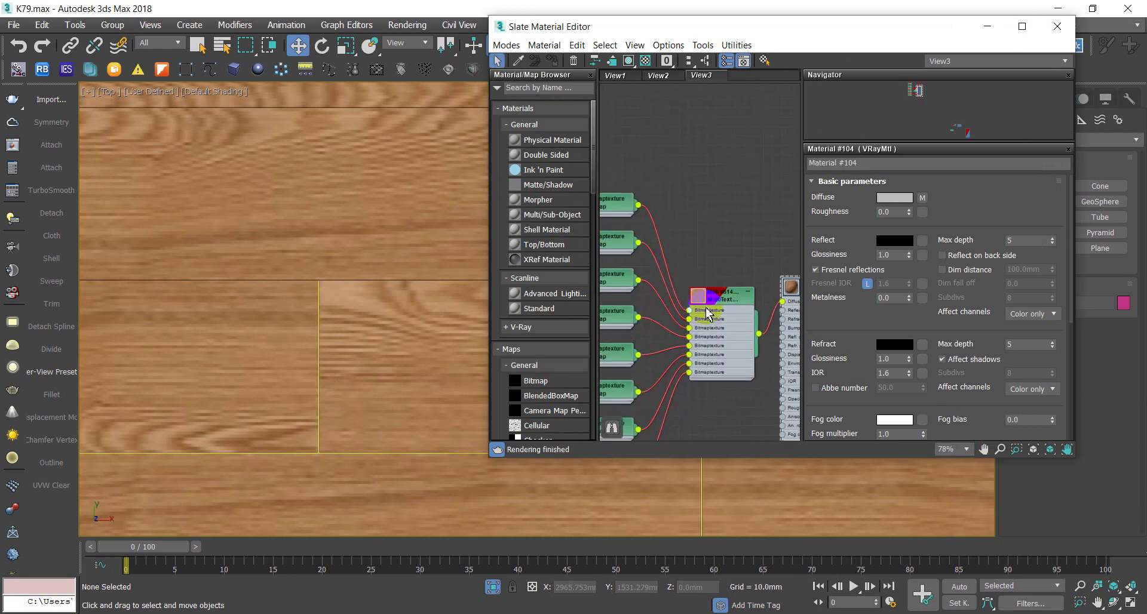
pyautogui.click(712, 326)
pyautogui.scroll(-5, 717, 394)
pyautogui.scroll(-5, 699, 364)
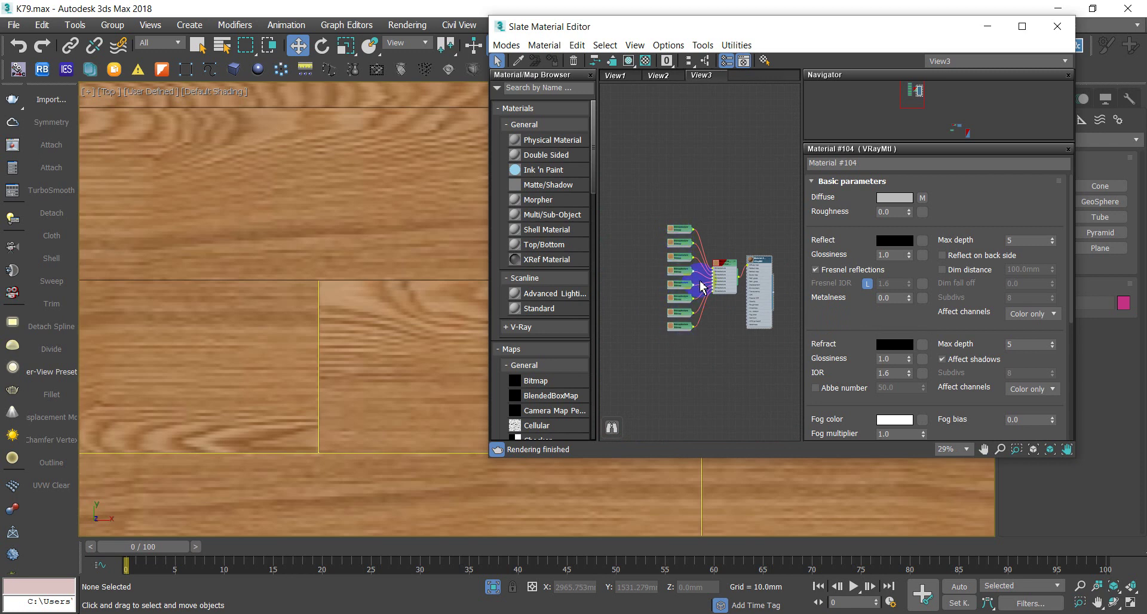
# - Close the Slate editor, switch to the VRayCam001 view, and Unhide All objects
pyautogui.click(1046, 34)
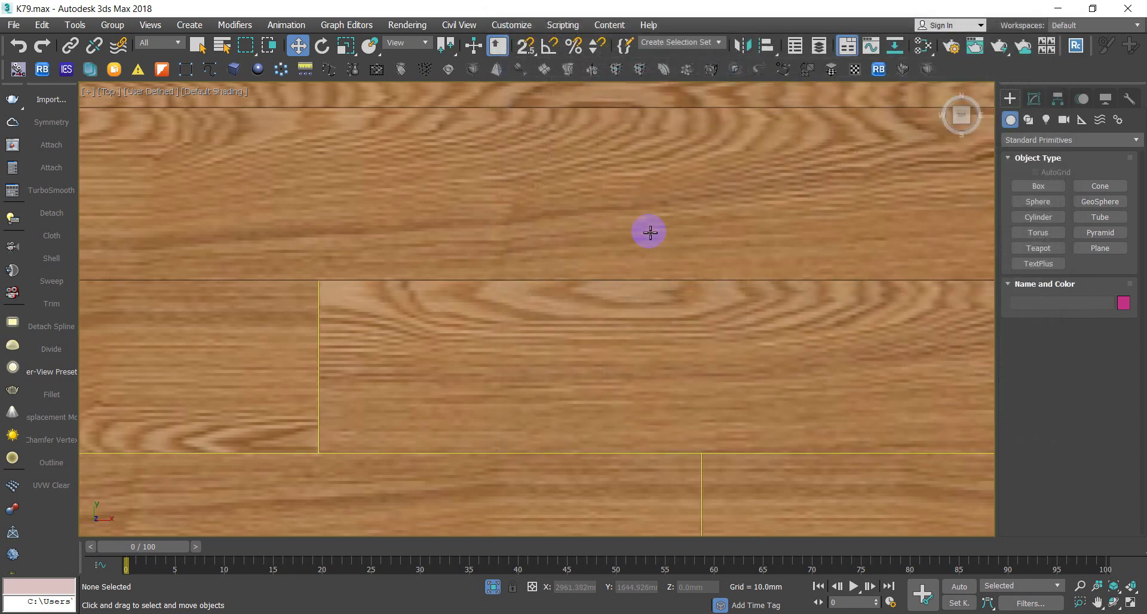
pyautogui.scroll(-2, 627, 268)
pyautogui.scroll(-2, 567, 297)
pyautogui.scroll(-3, 454, 300)
pyautogui.scroll(-2, 398, 302)
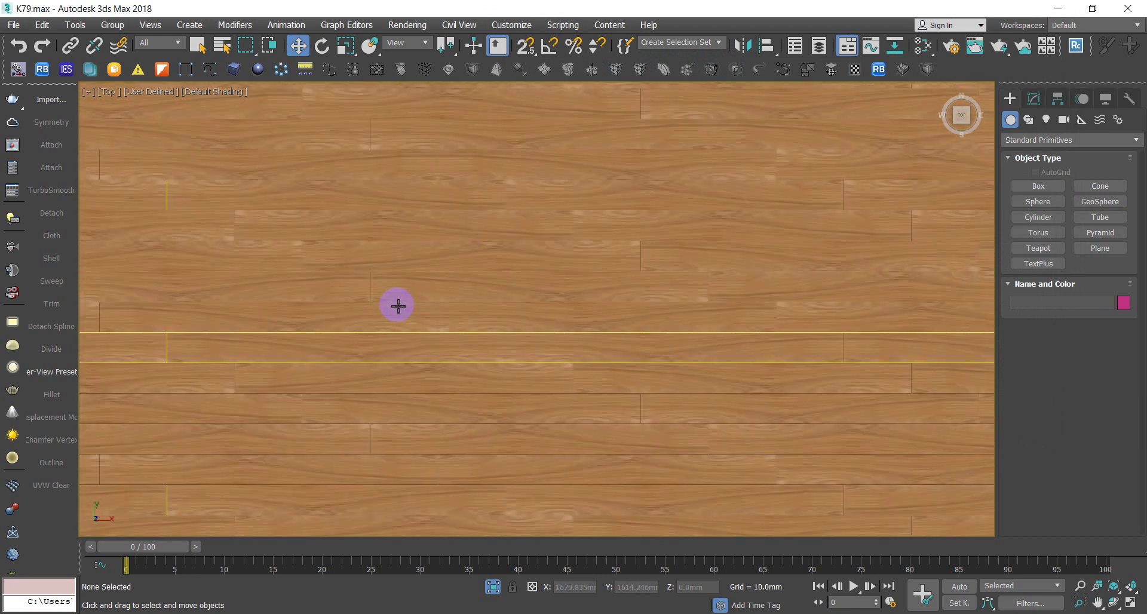
pyautogui.scroll(-3, 413, 308)
pyautogui.scroll(-1, 334, 369)
pyautogui.press('c')
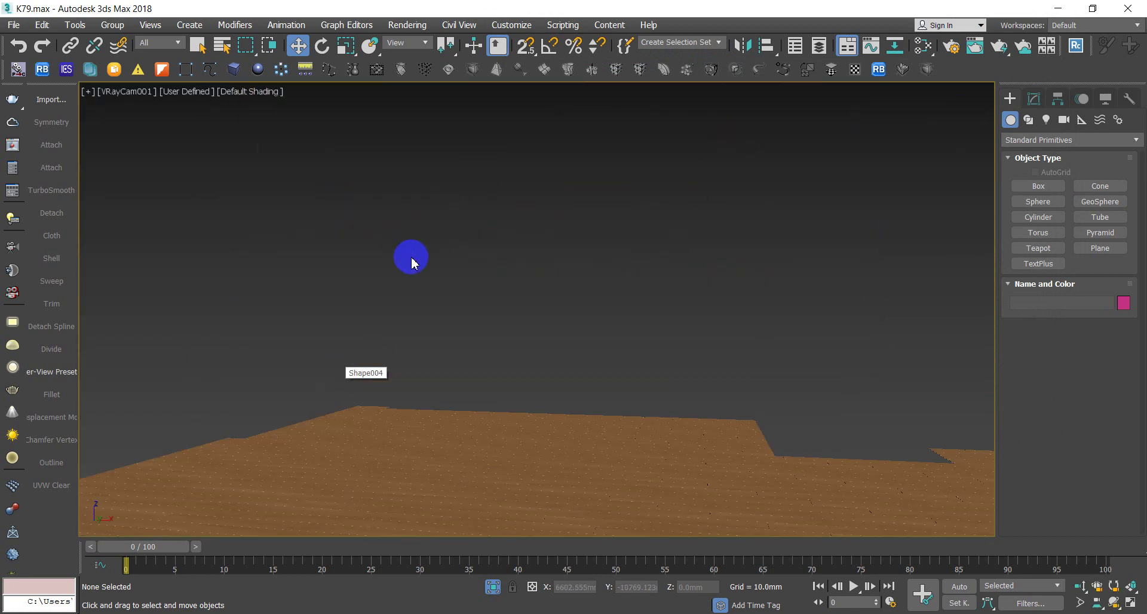
pyautogui.rightClick(410, 245)
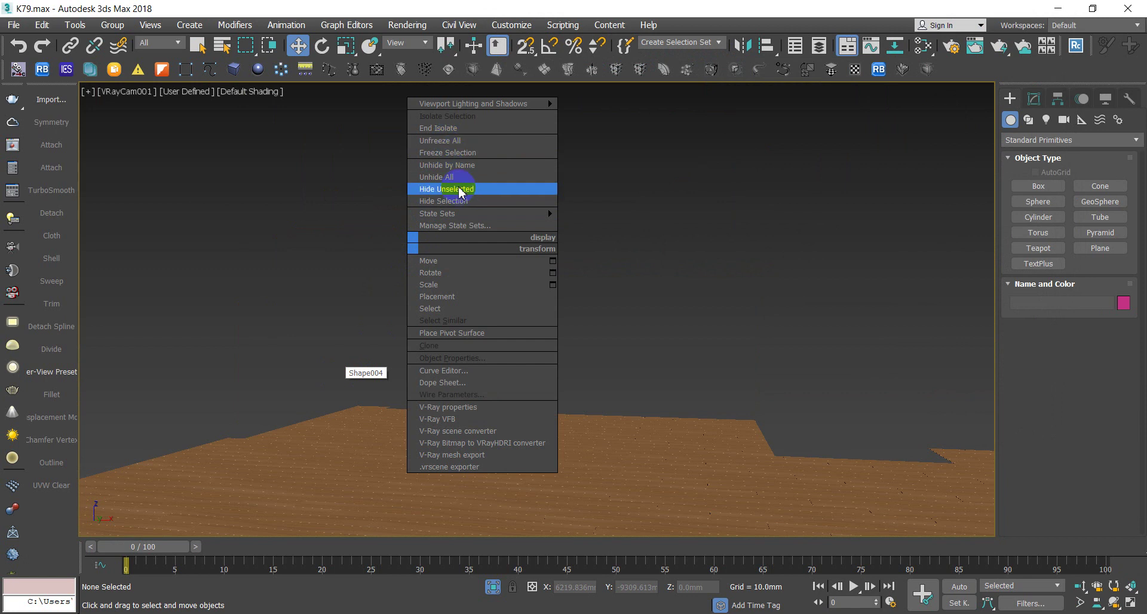
pyautogui.click(451, 177)
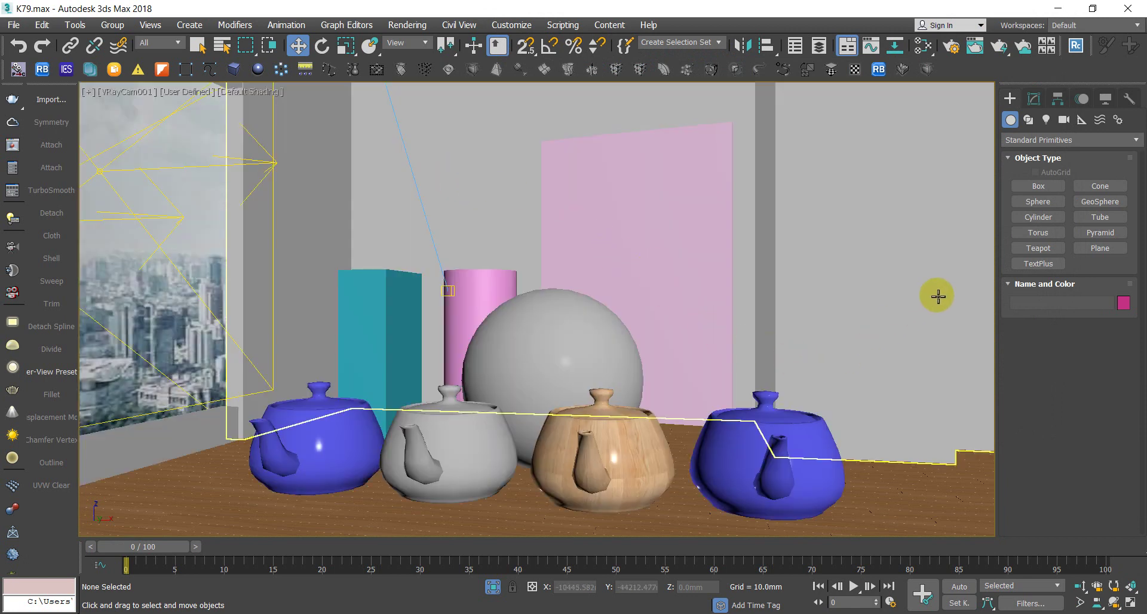
# - Open the TIK3D plugin panel from Create > VN_Plugins > Dialog
pyautogui.click(1033, 100)
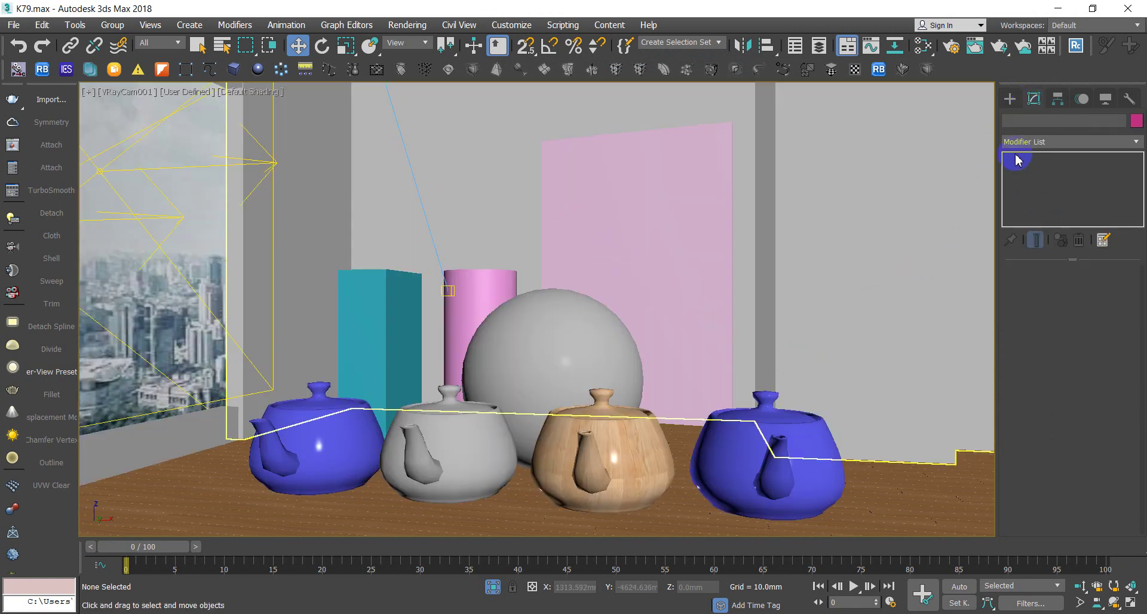
pyautogui.click(1009, 100)
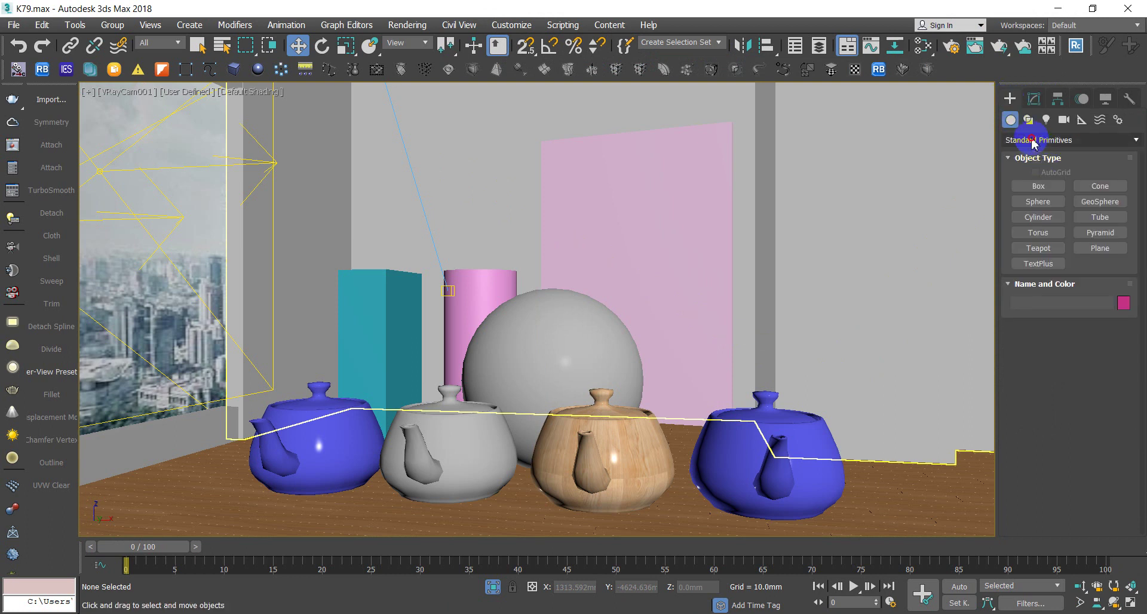
pyautogui.click(1033, 139)
pyautogui.click(1021, 392)
pyautogui.click(1034, 187)
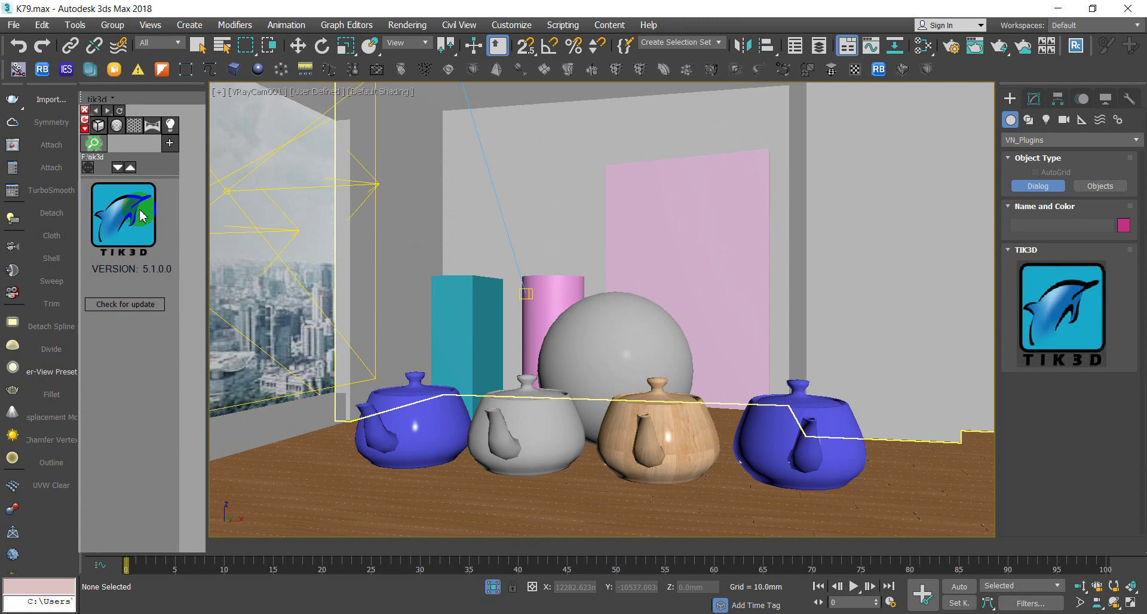
# - Launch TIK3D's Catalyst script, choose the Fast and good Setting preset, and render
pyautogui.click(169, 147)
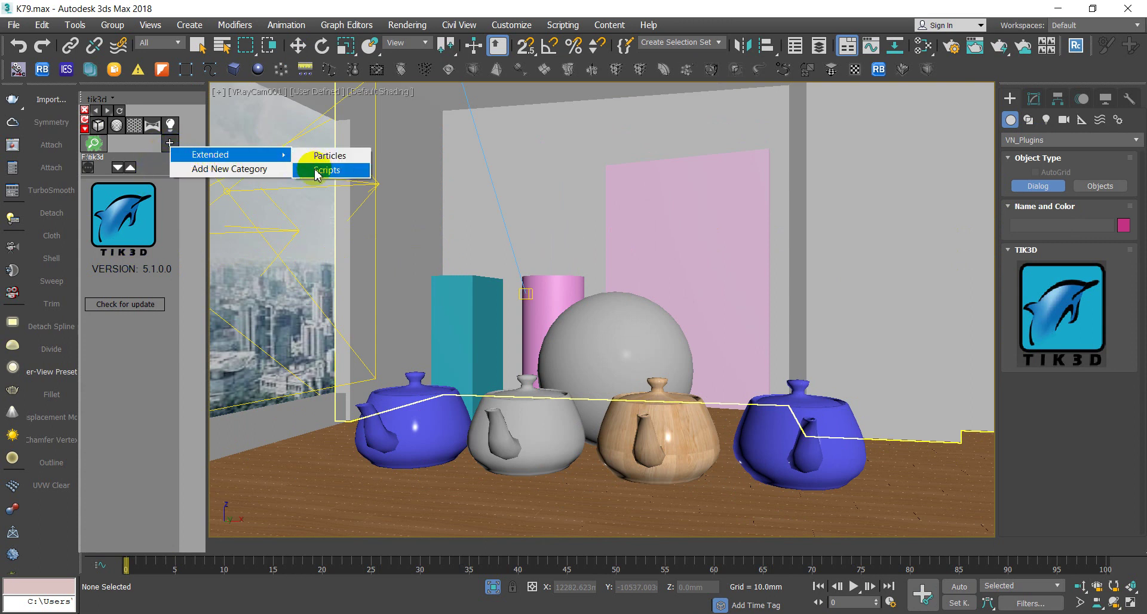
pyautogui.click(322, 172)
pyautogui.click(133, 491)
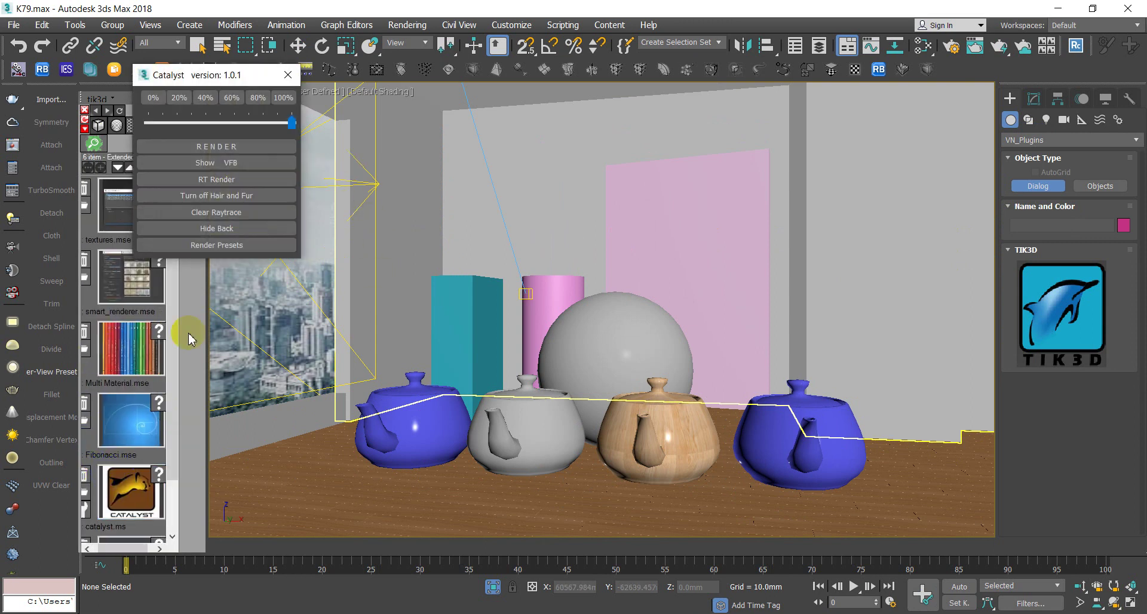
pyautogui.click(206, 245)
pyautogui.click(249, 253)
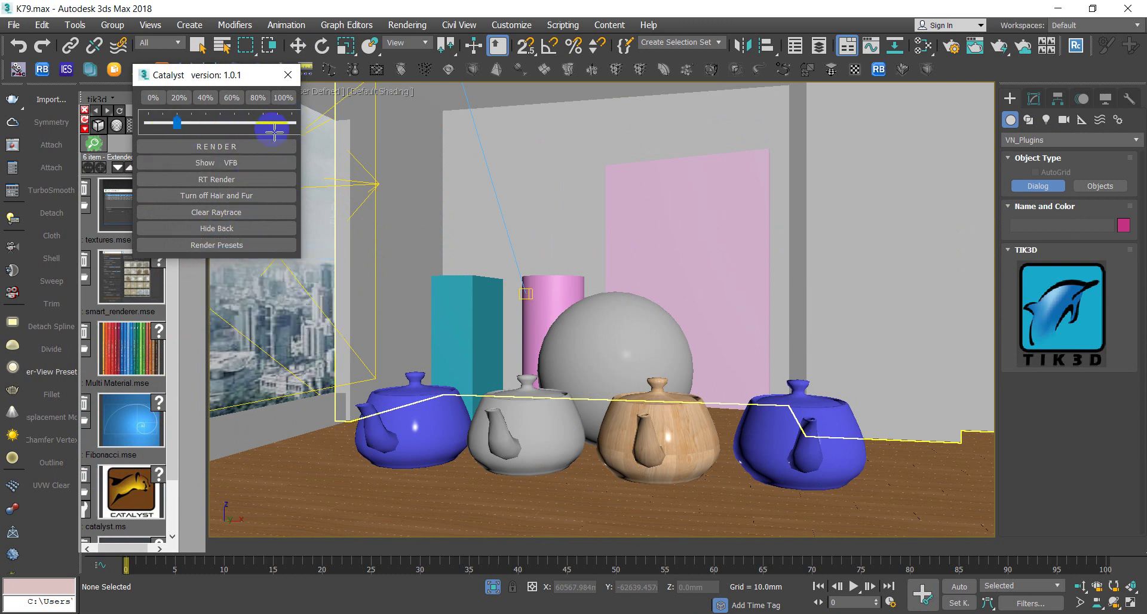
pyautogui.click(256, 147)
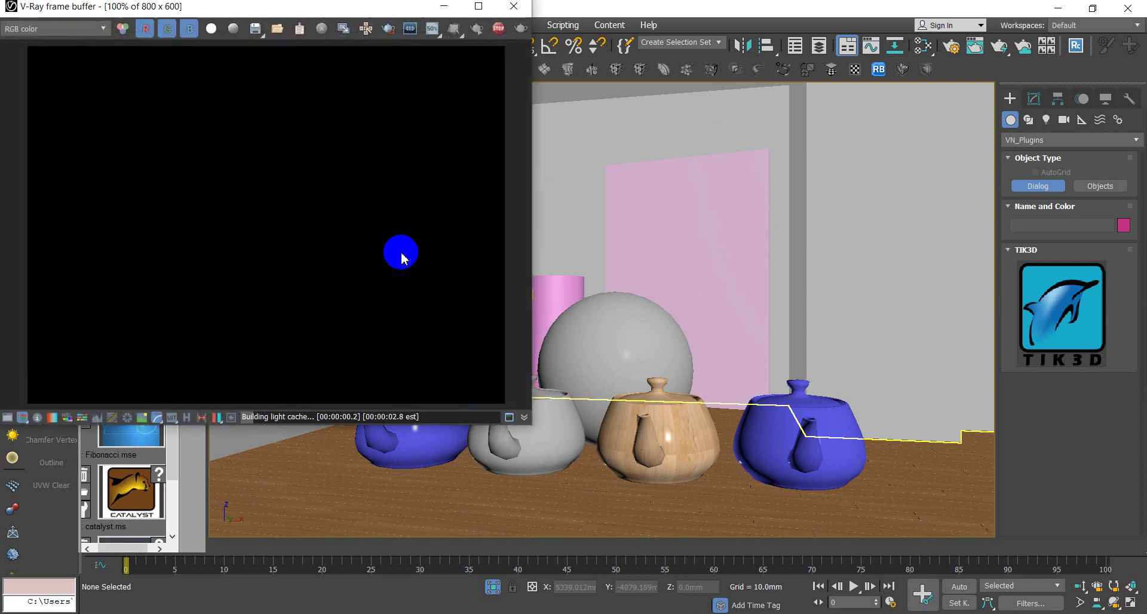
# - Move the render window to the centre, then minimize it after the 9-second render finishes
pyautogui.moveTo(260, 11); pyautogui.dragTo(522, 44)
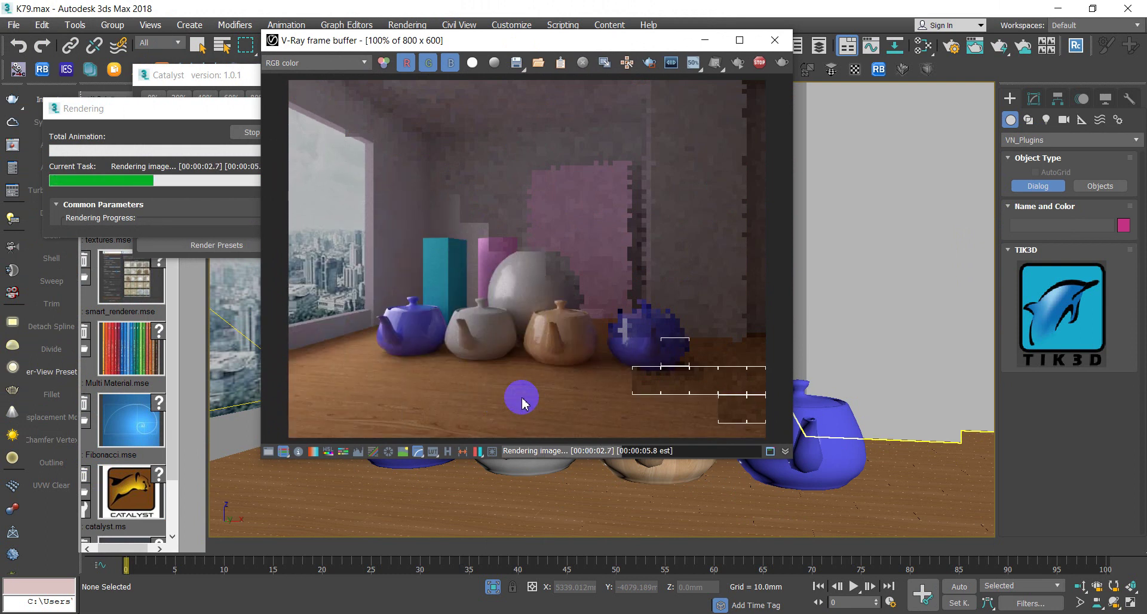
pyautogui.click(478, 63)
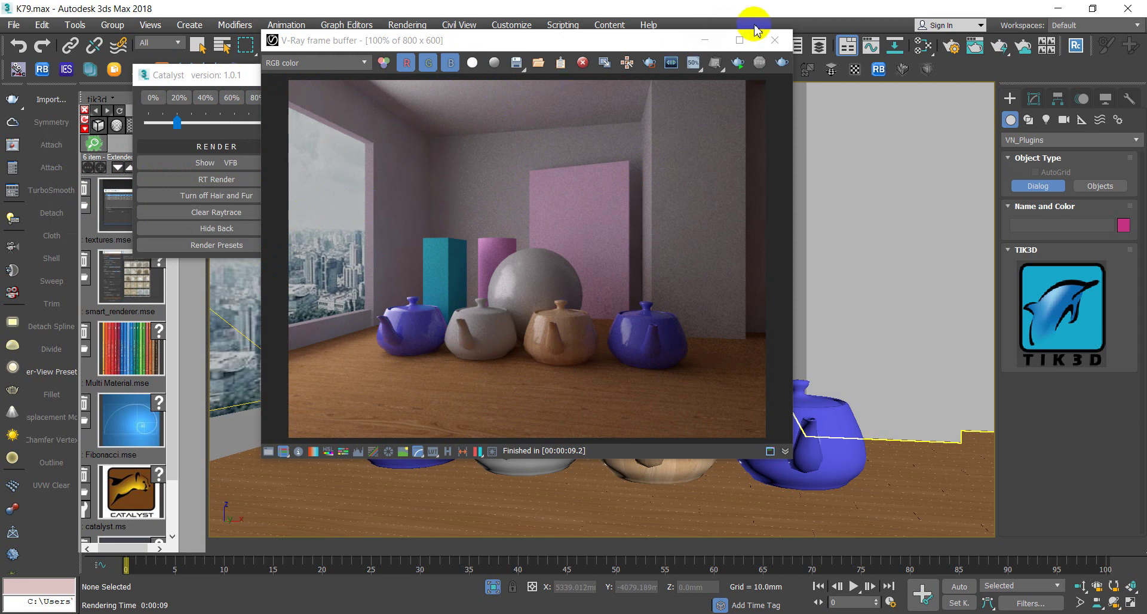
pyautogui.click(706, 43)
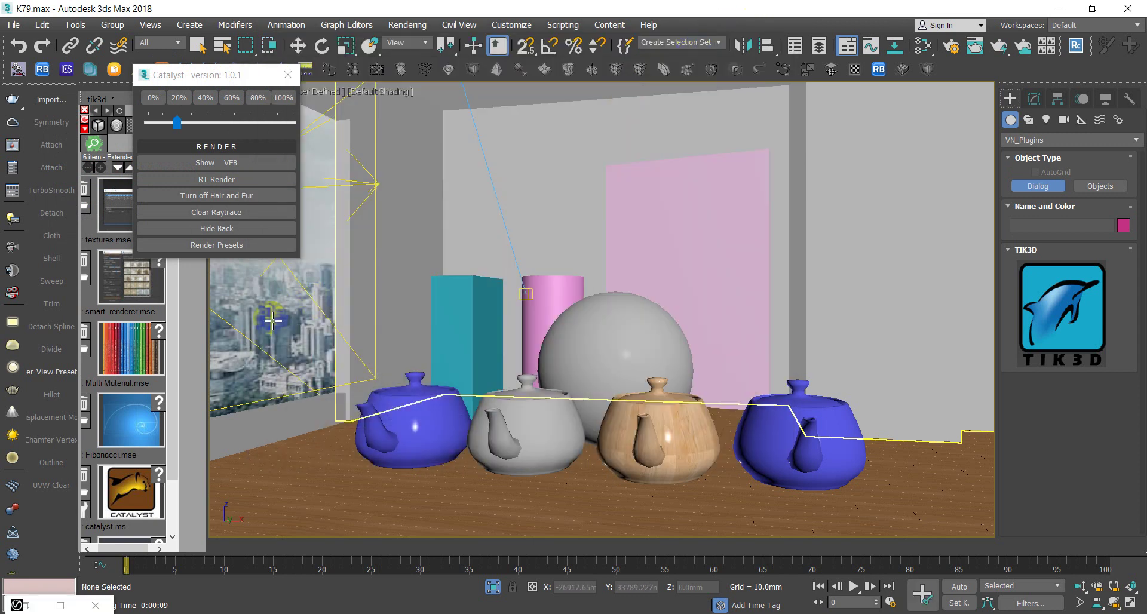
# - In the V-Ray Light Lister, make VRayLight001 light blue (167,186,212) and test-render
pyautogui.press('w')
pyautogui.click(10, 230)
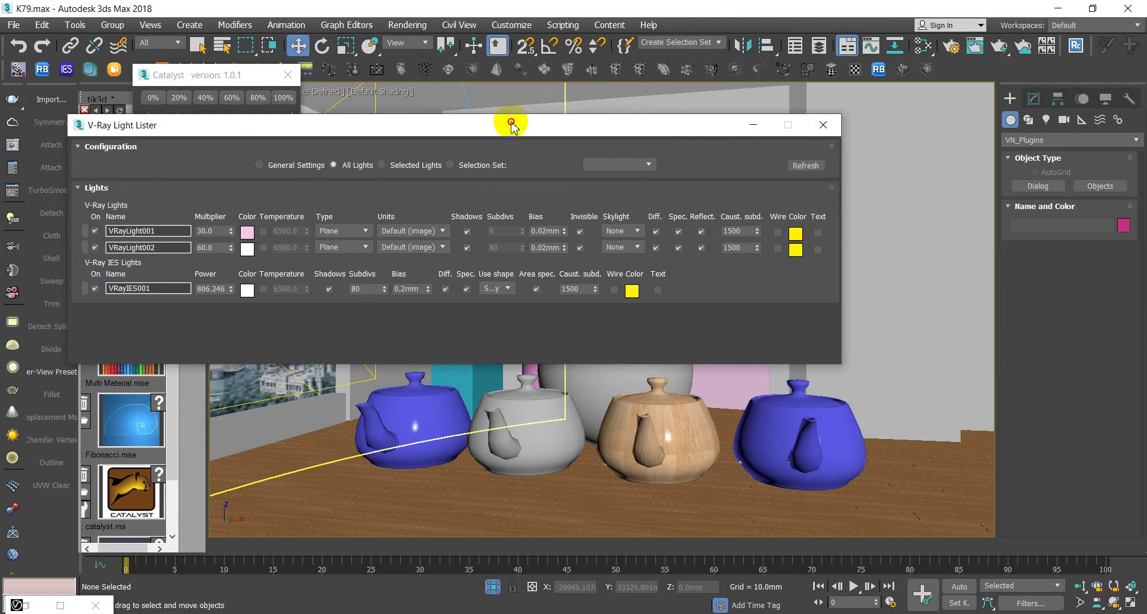
pyautogui.moveTo(160, 114); pyautogui.dragTo(696, 124)
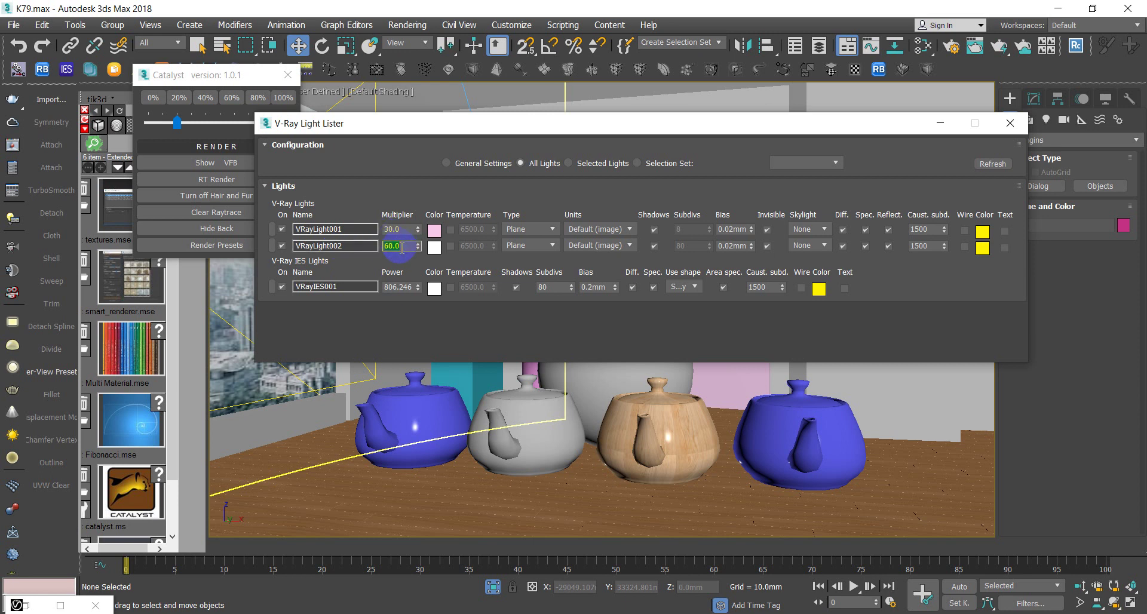
pyautogui.click(430, 231)
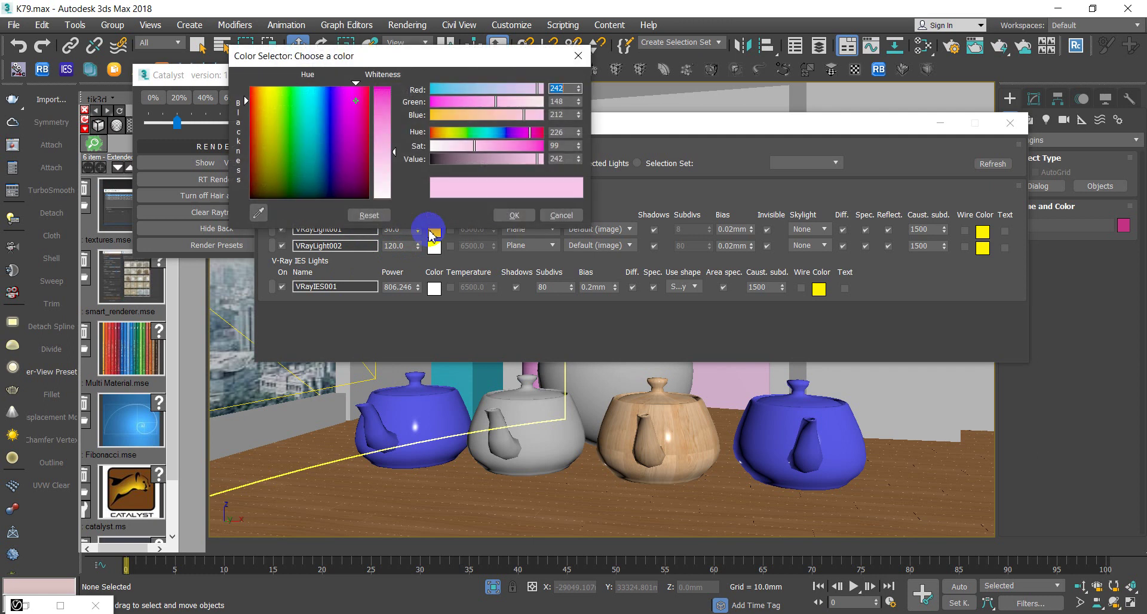
pyautogui.click(322, 143)
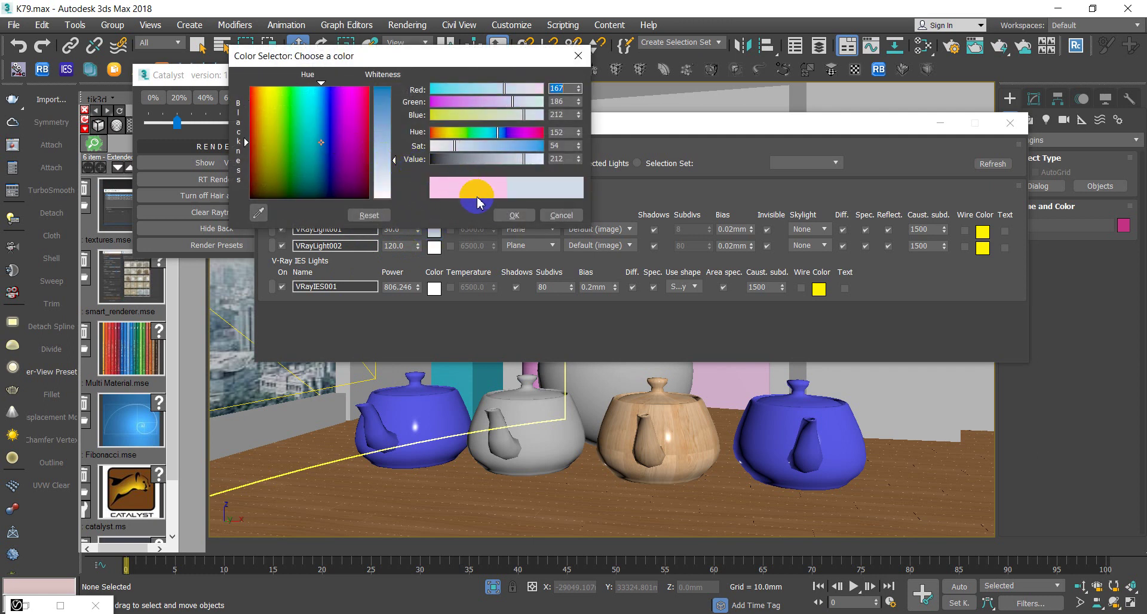
pyautogui.click(511, 217)
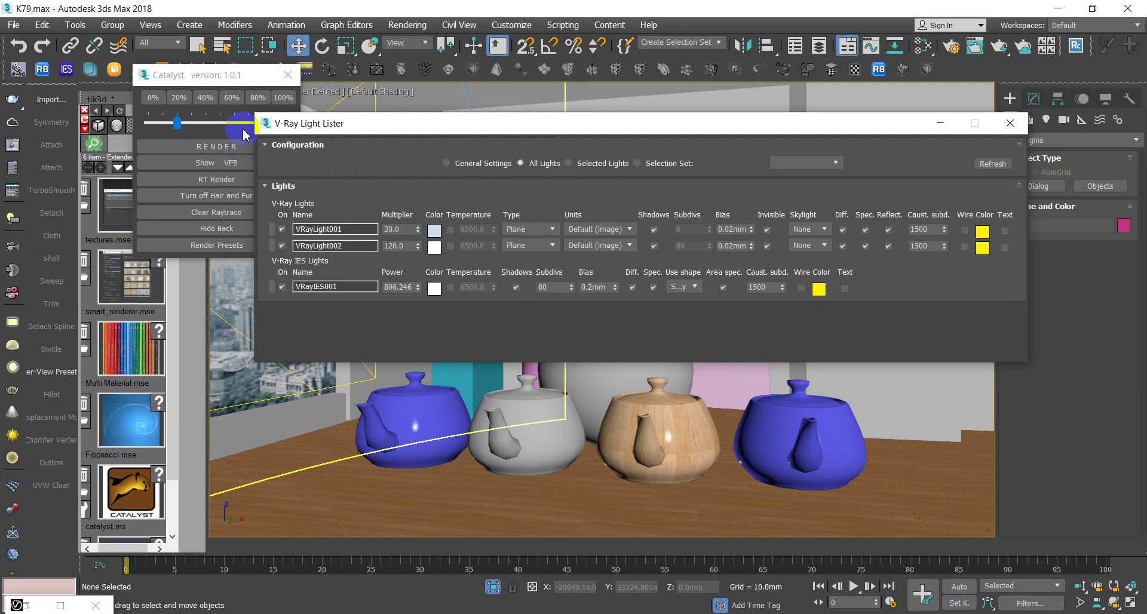
pyautogui.click(217, 146)
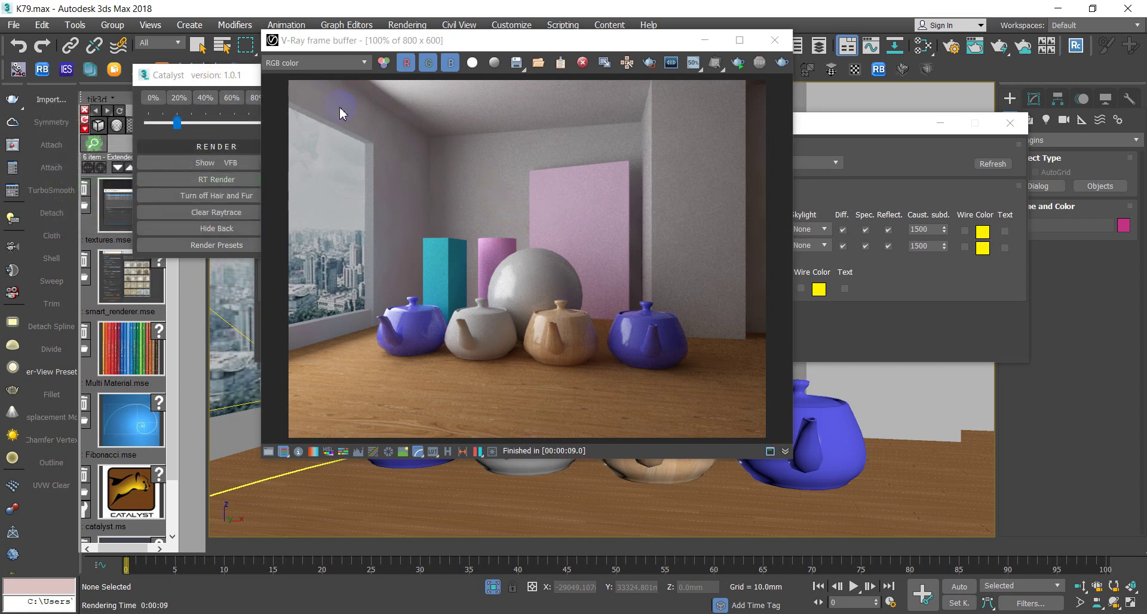
# - Raise Catalyst quality to 100%, start an RT Render, and move the frame buffer aside
pyautogui.moveTo(218, 85); pyautogui.dragTo(189, 81)
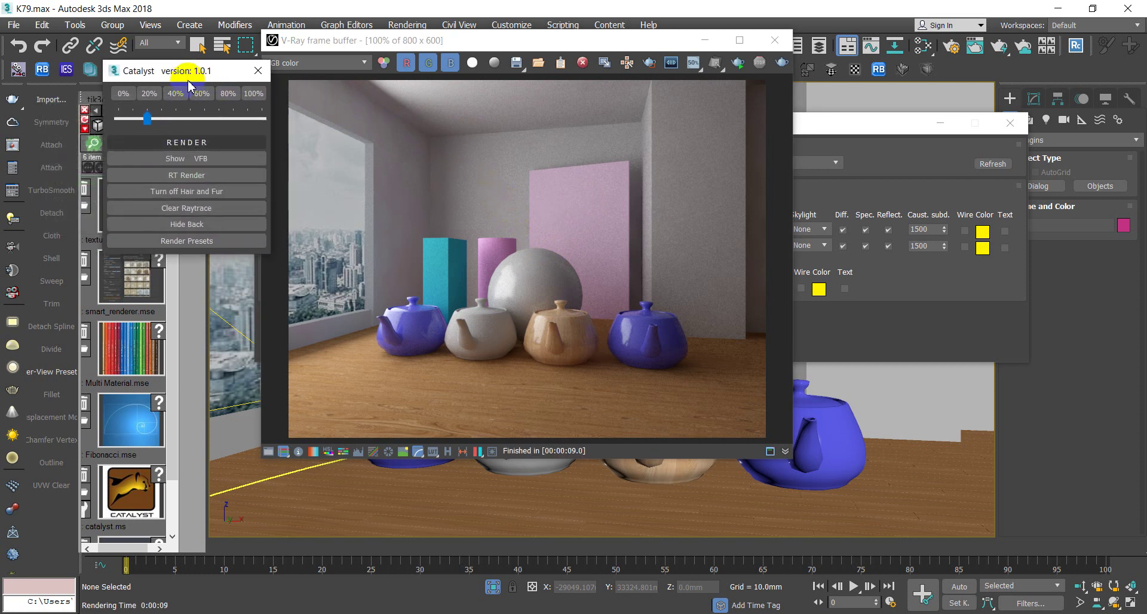
pyautogui.moveTo(153, 124); pyautogui.dragTo(304, 130)
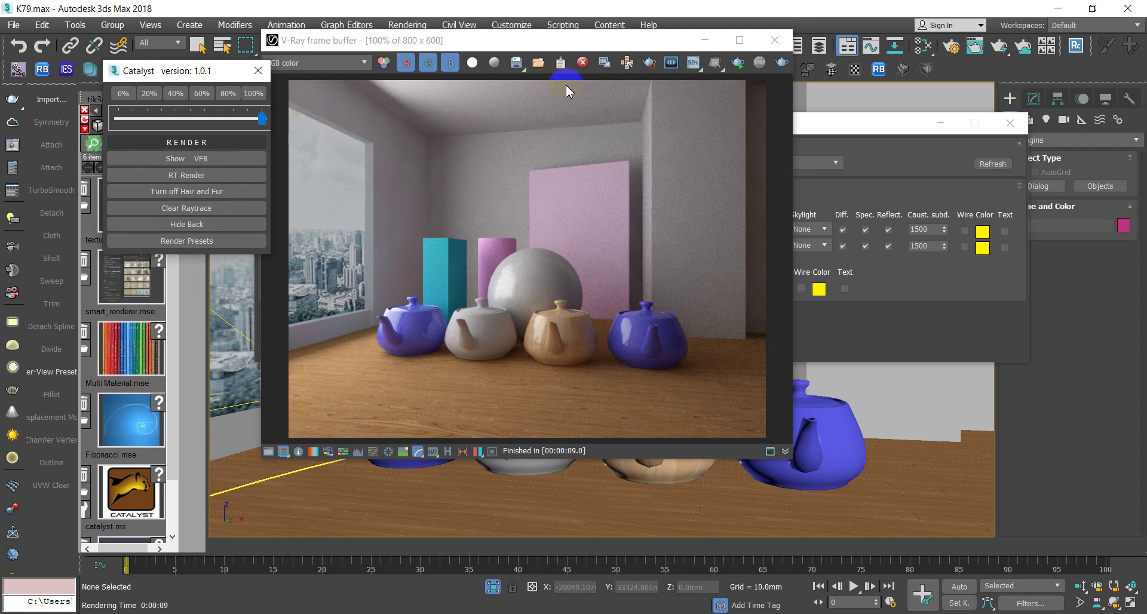
pyautogui.click(775, 68)
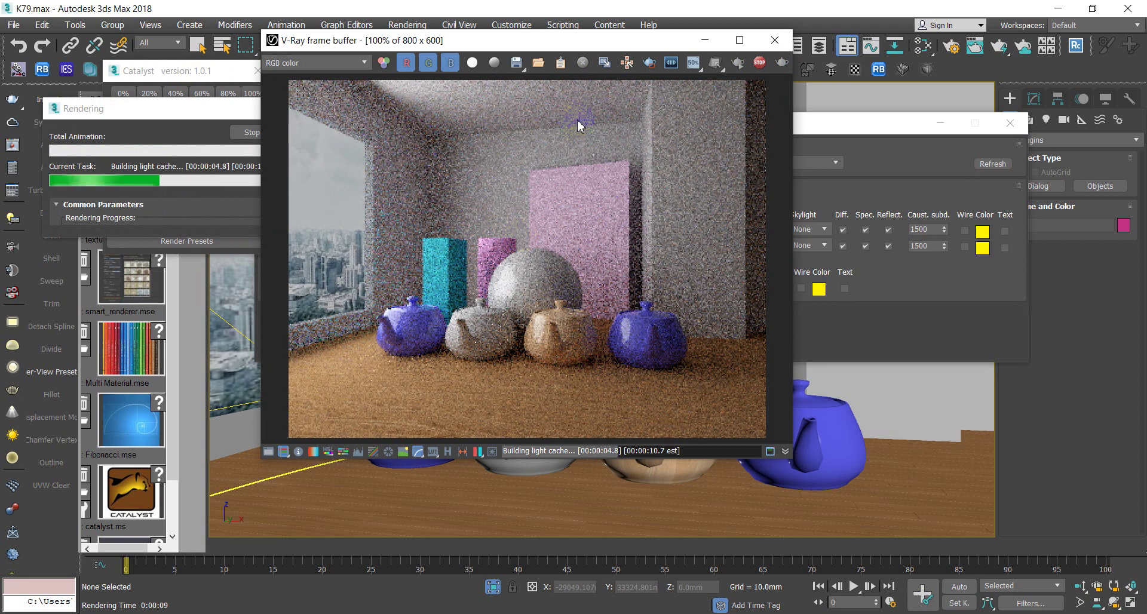
pyautogui.moveTo(546, 40); pyautogui.dragTo(642, 39)
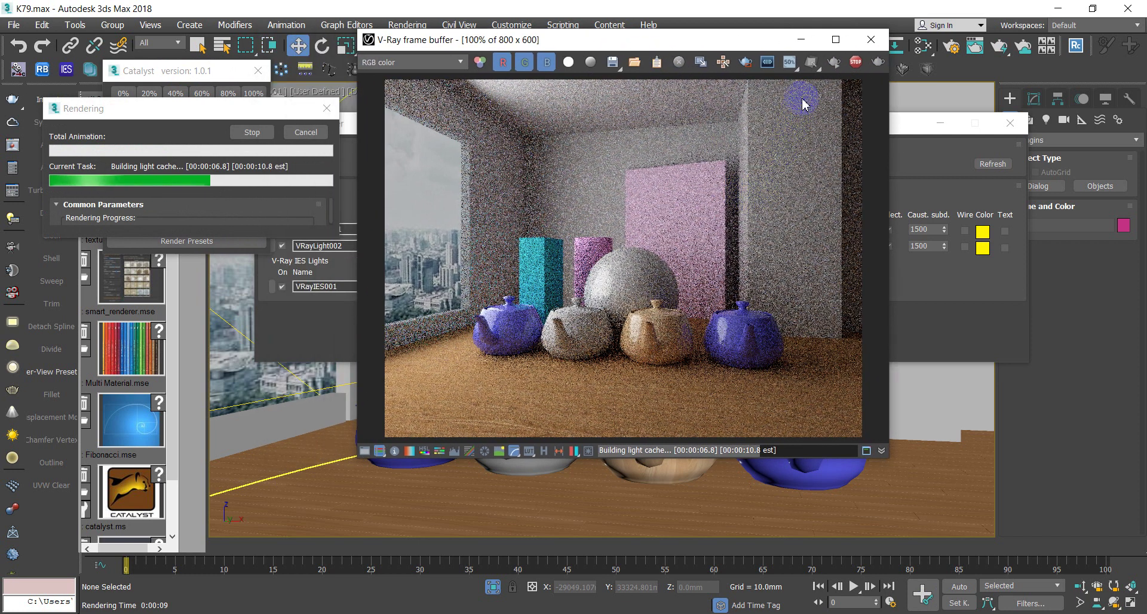
# - Maximize the frame buffer and bring up the earlier K79.max render from the history
pyautogui.click(836, 39)
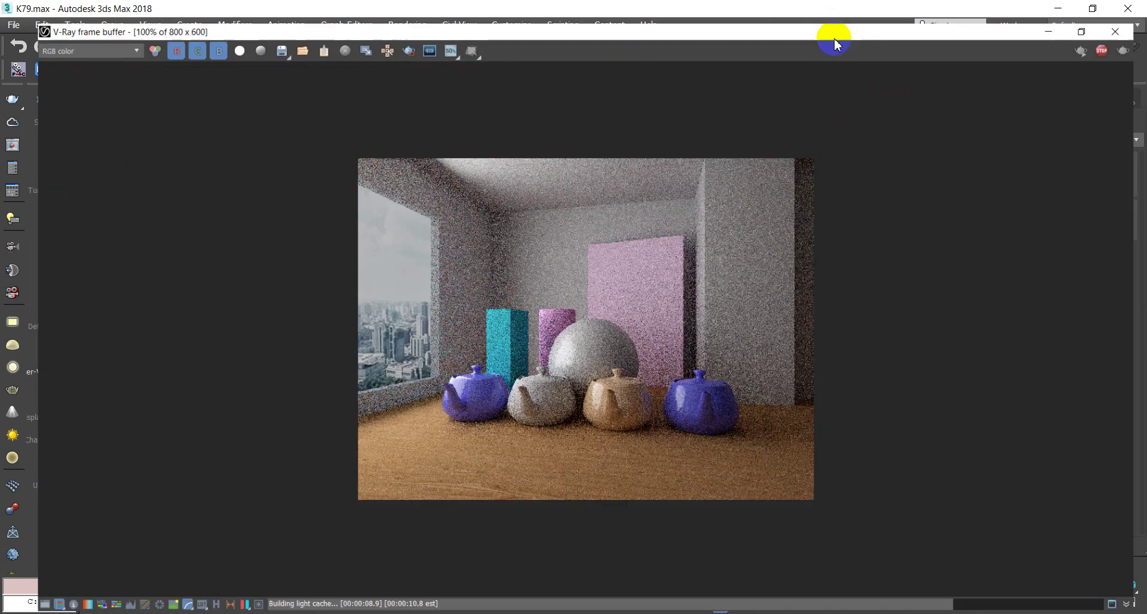
pyautogui.scroll(1, 632, 284)
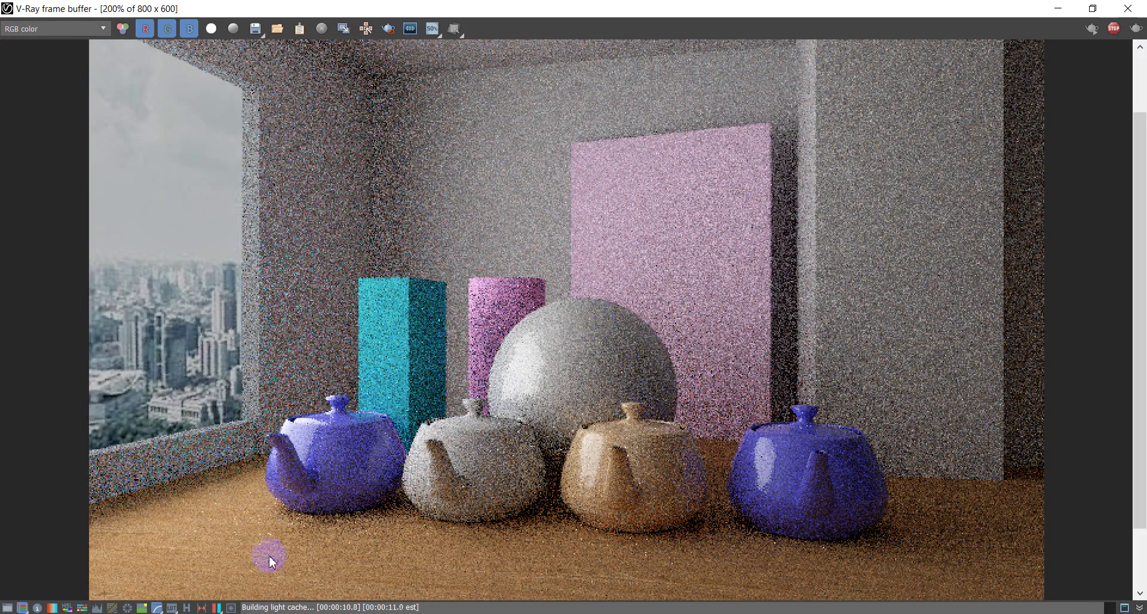
pyautogui.click(186, 608)
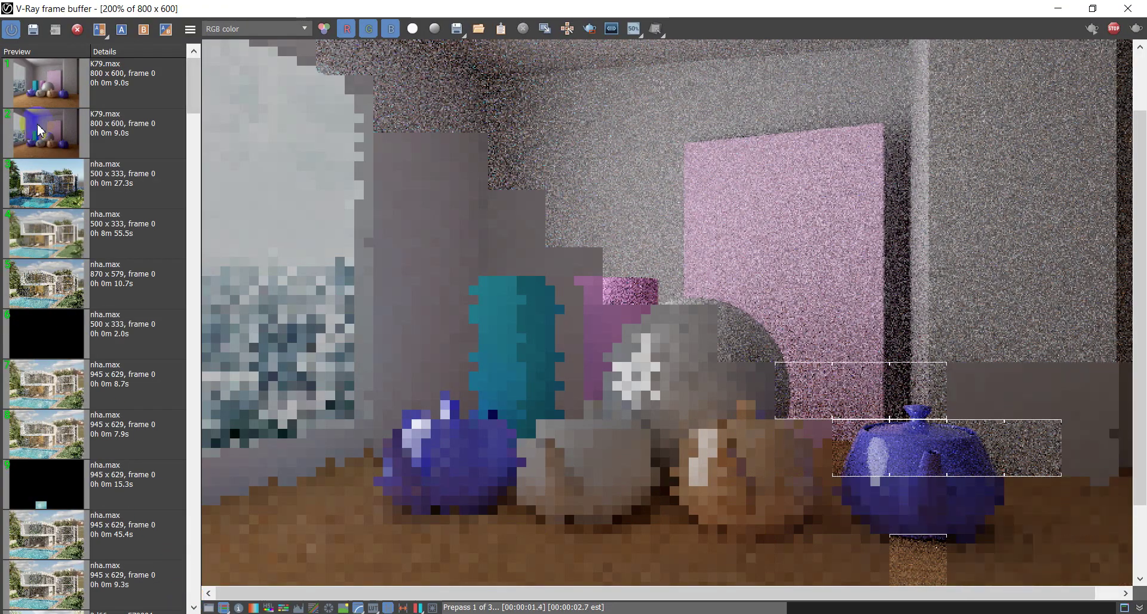
pyautogui.click(34, 78)
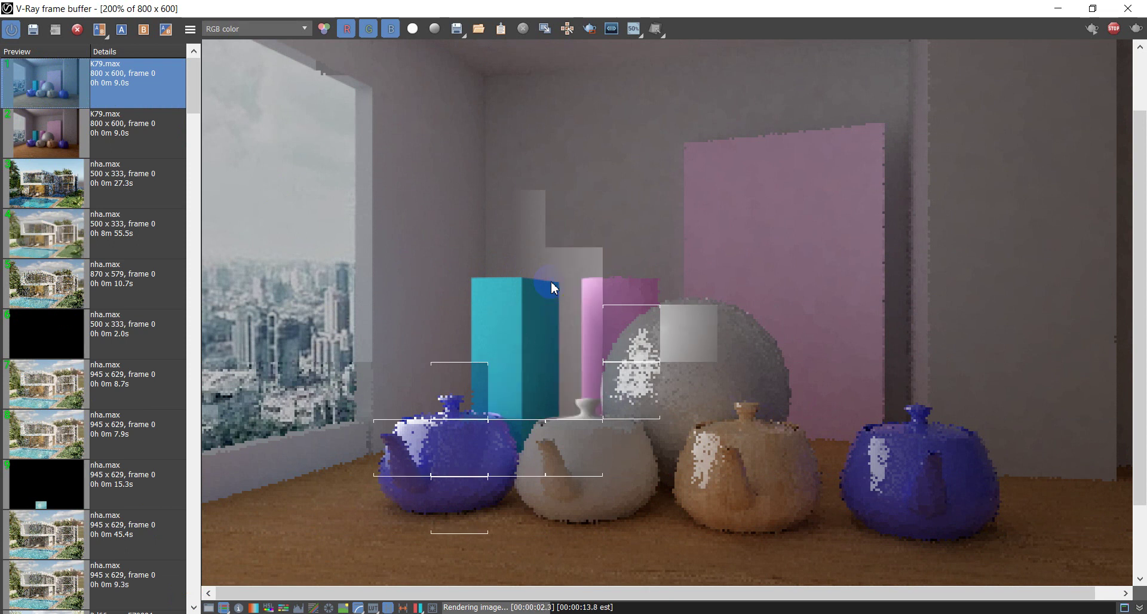
# - Zoom through both renders to compare them, reset to actual size, and minimize the frame buffer
pyautogui.scroll(1, 522, 224)
pyautogui.scroll(1, 526, 263)
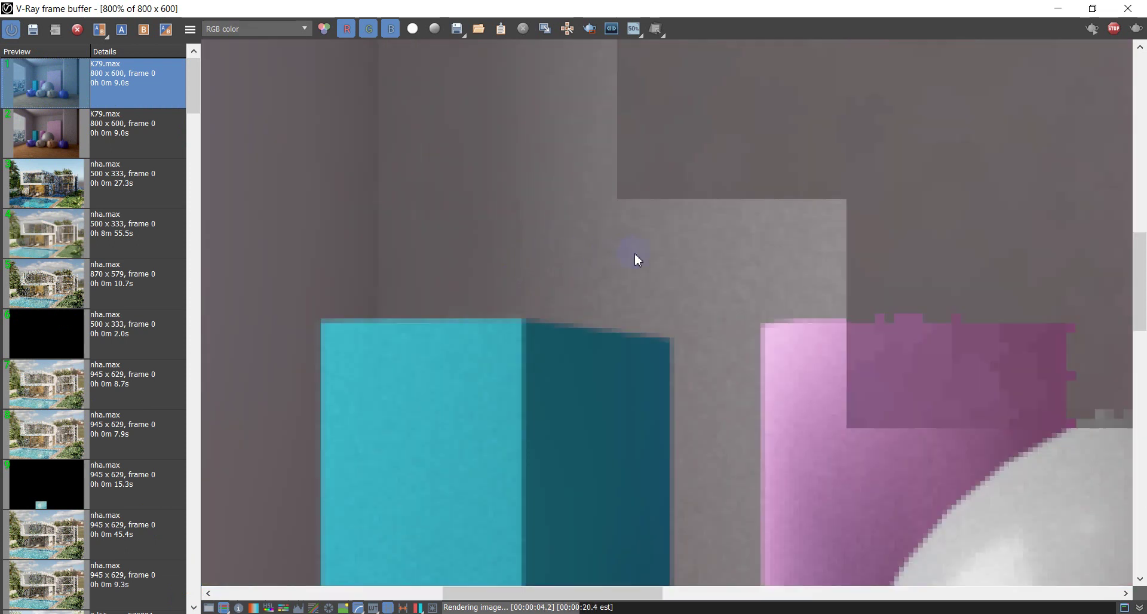
pyautogui.scroll(-1, 674, 274)
pyautogui.scroll(-1, 671, 276)
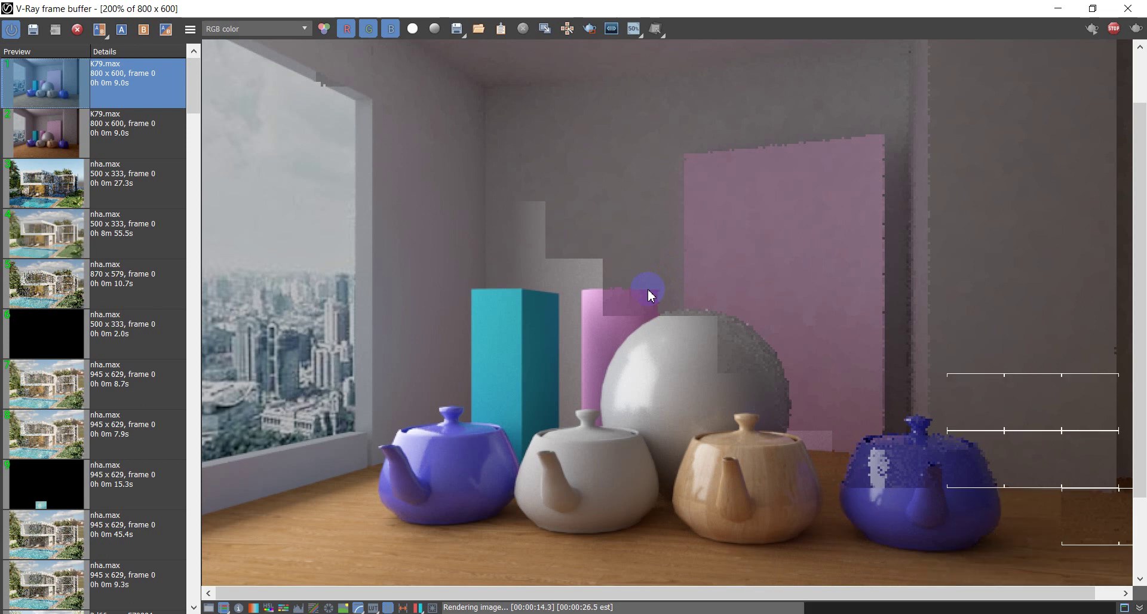
pyautogui.scroll(-2, 648, 289)
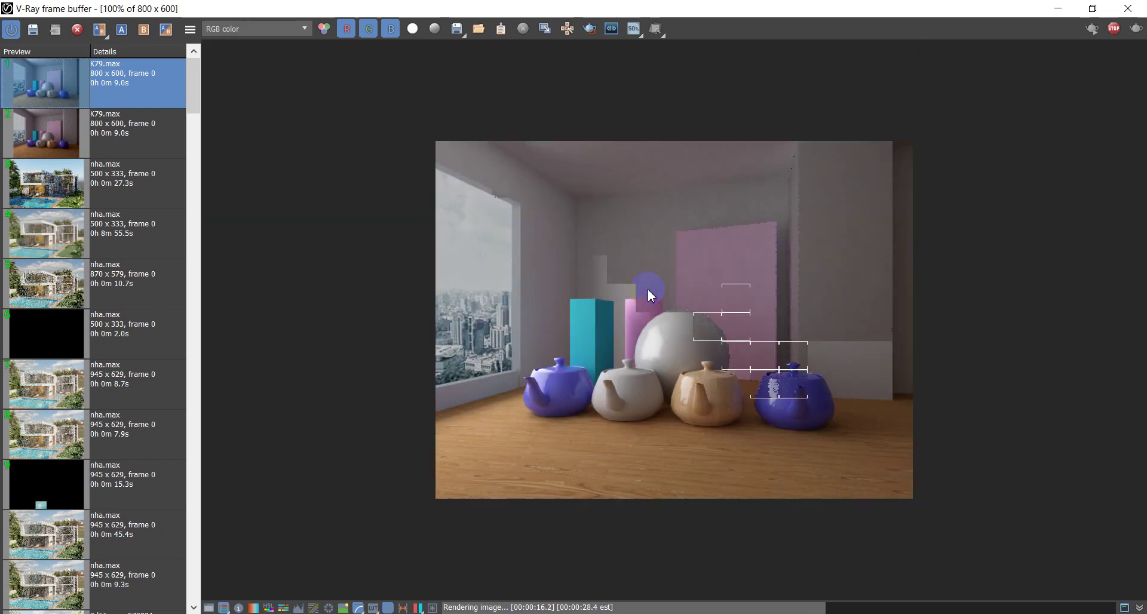
pyautogui.scroll(2, 650, 293)
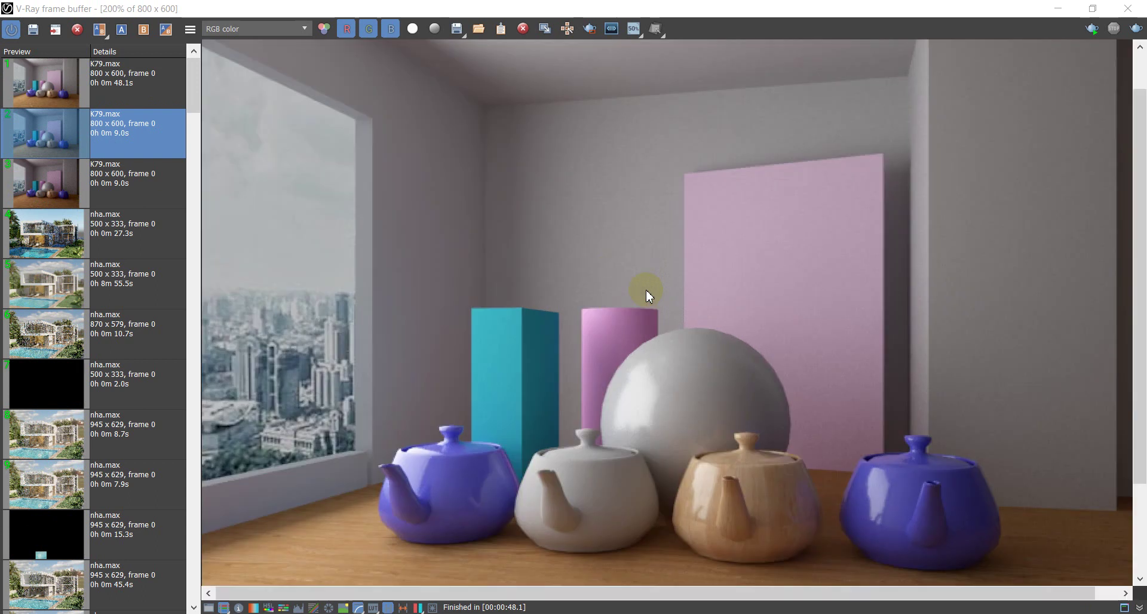
pyautogui.doubleClick(647, 289)
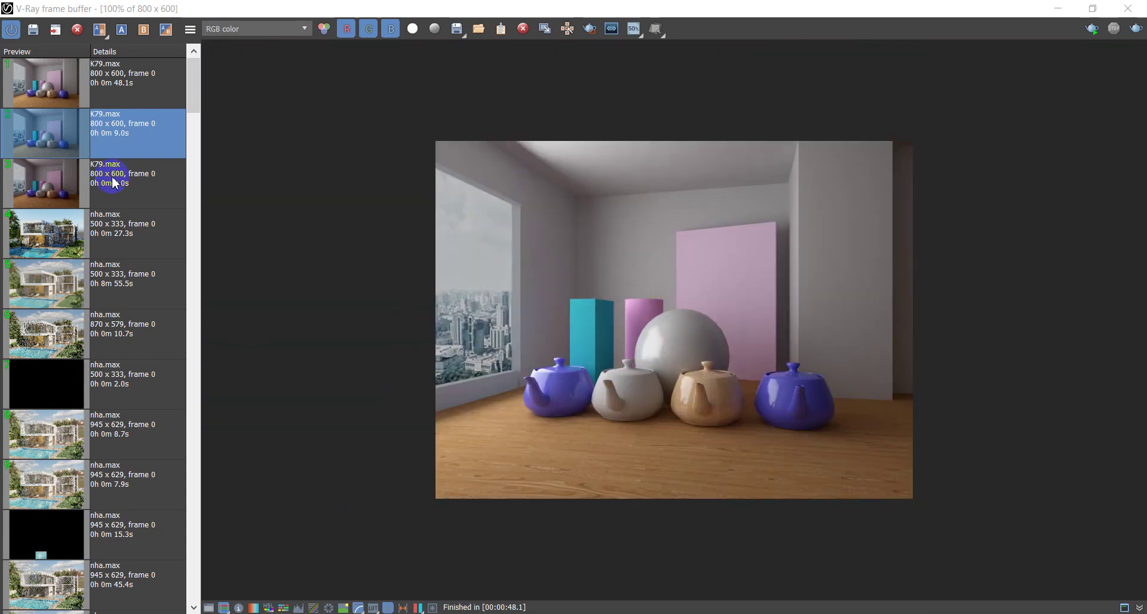
pyautogui.click(1057, 7)
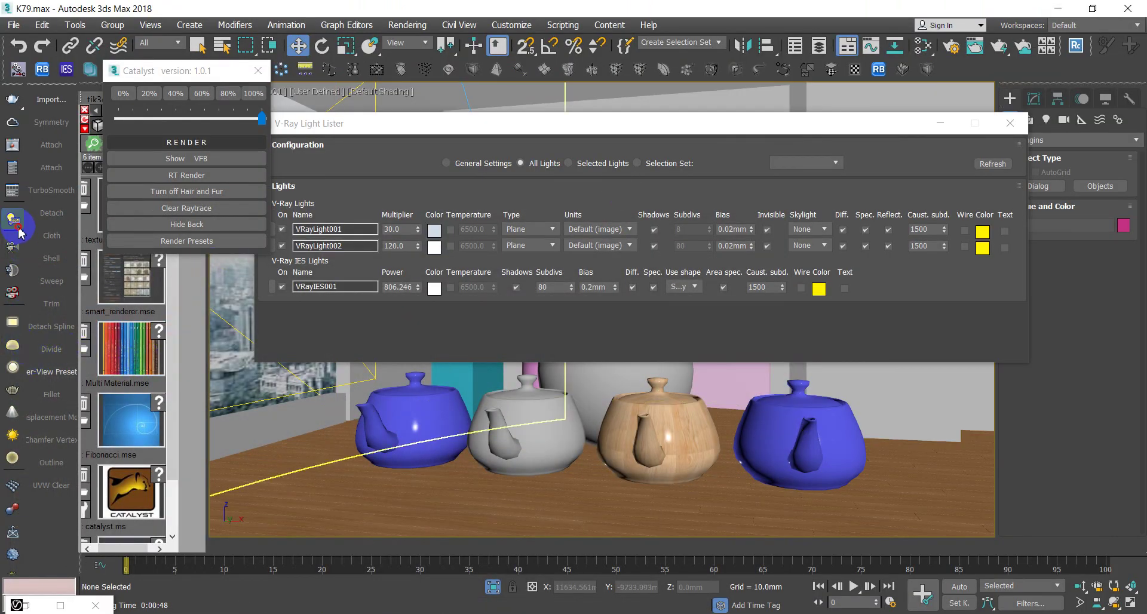
# - Set VRayLight002's multiplier to 180, re-render, then minimize the frame buffer and Light Lister
pyautogui.moveTo(20, 231); pyautogui.dragTo(207, 246)
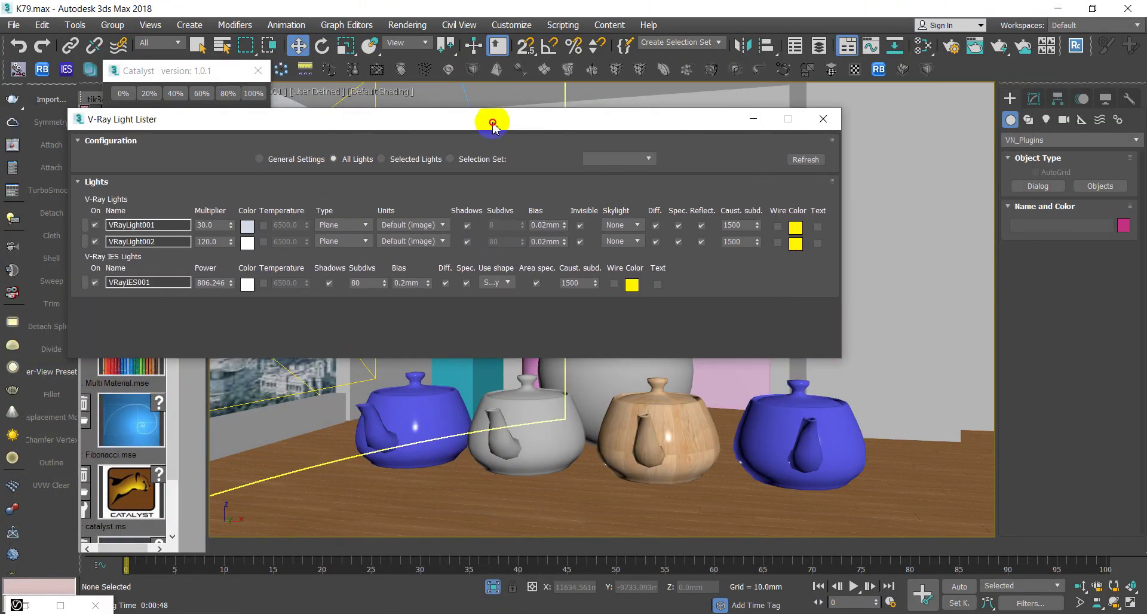
pyautogui.moveTo(138, 125); pyautogui.dragTo(519, 126)
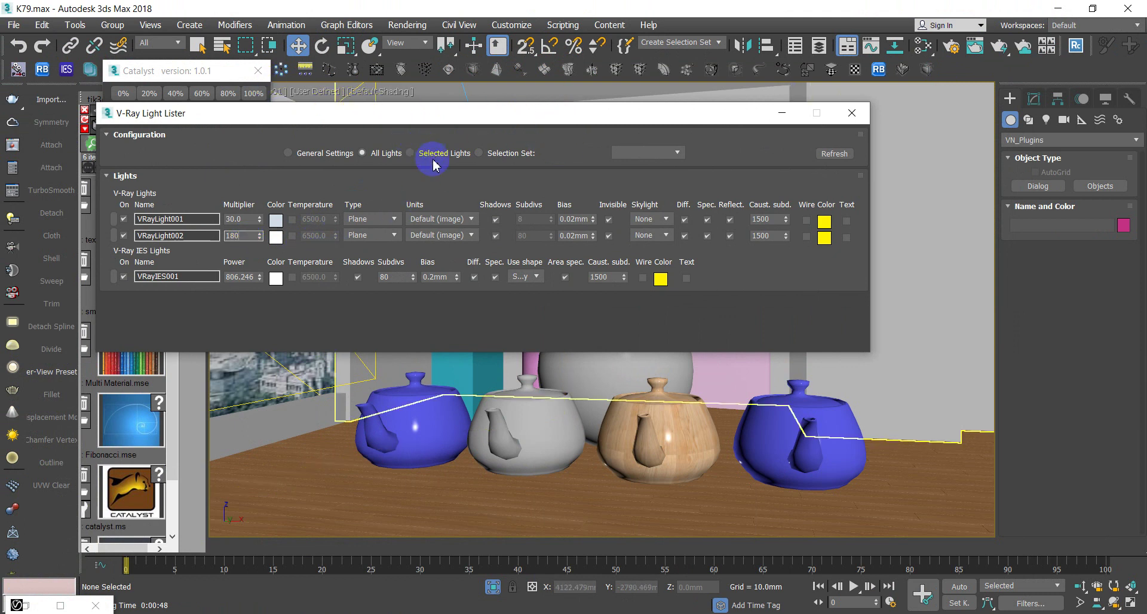
pyautogui.click(484, 396)
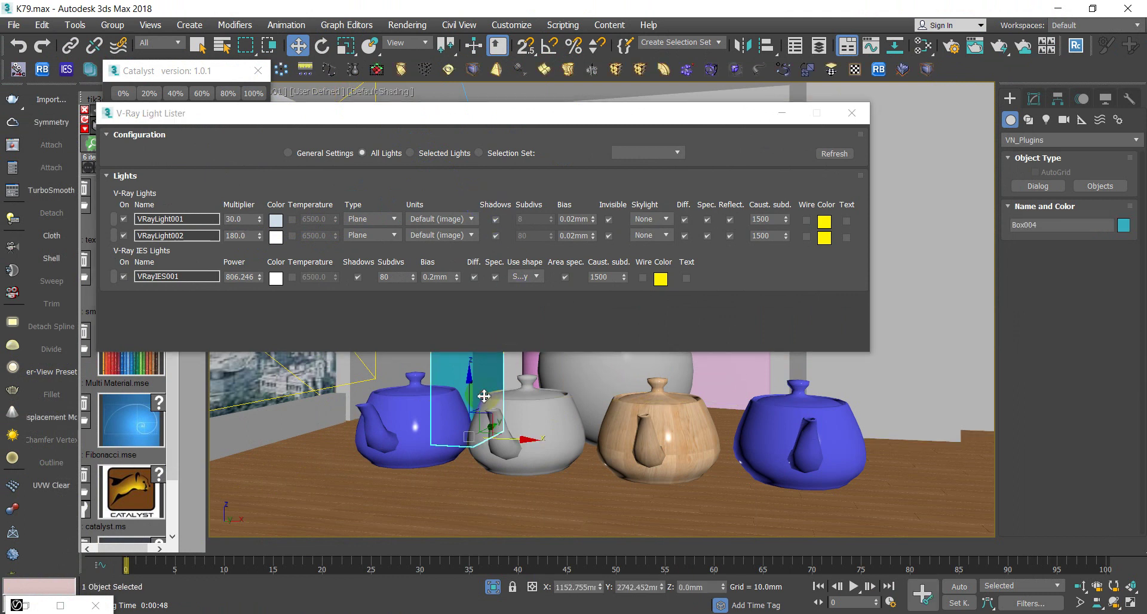
pyautogui.hotkey('shift', 'q')
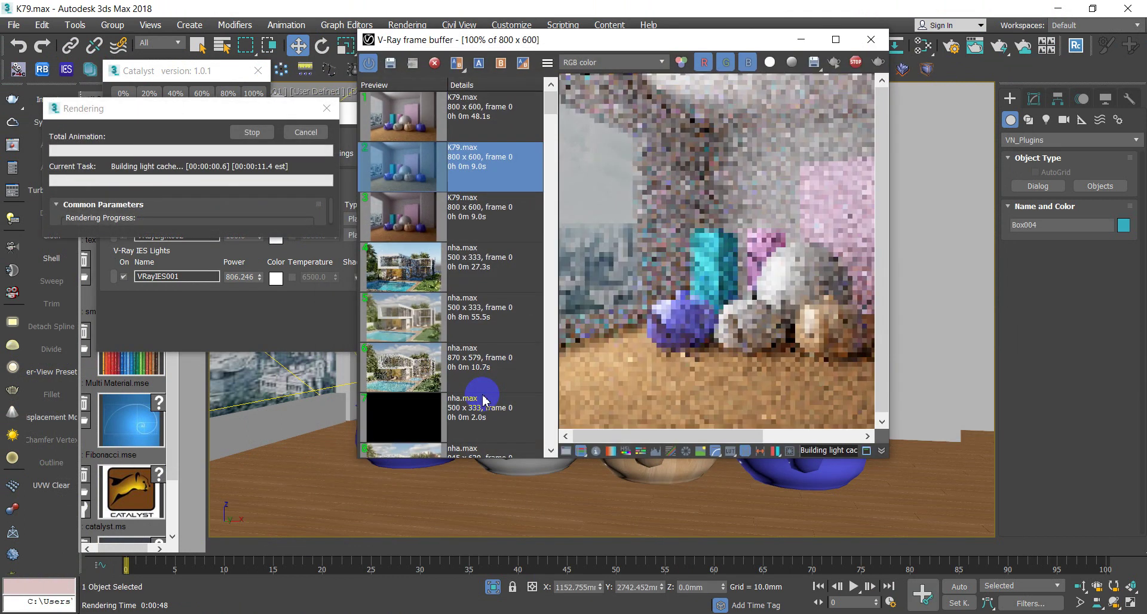
pyautogui.click(836, 41)
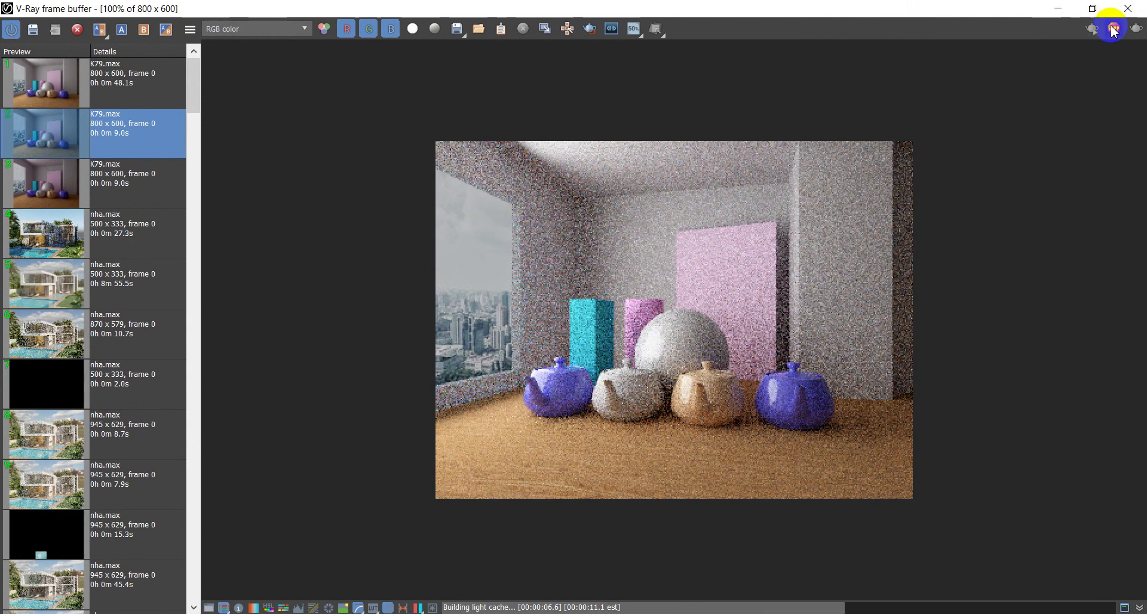
pyautogui.click(1057, 12)
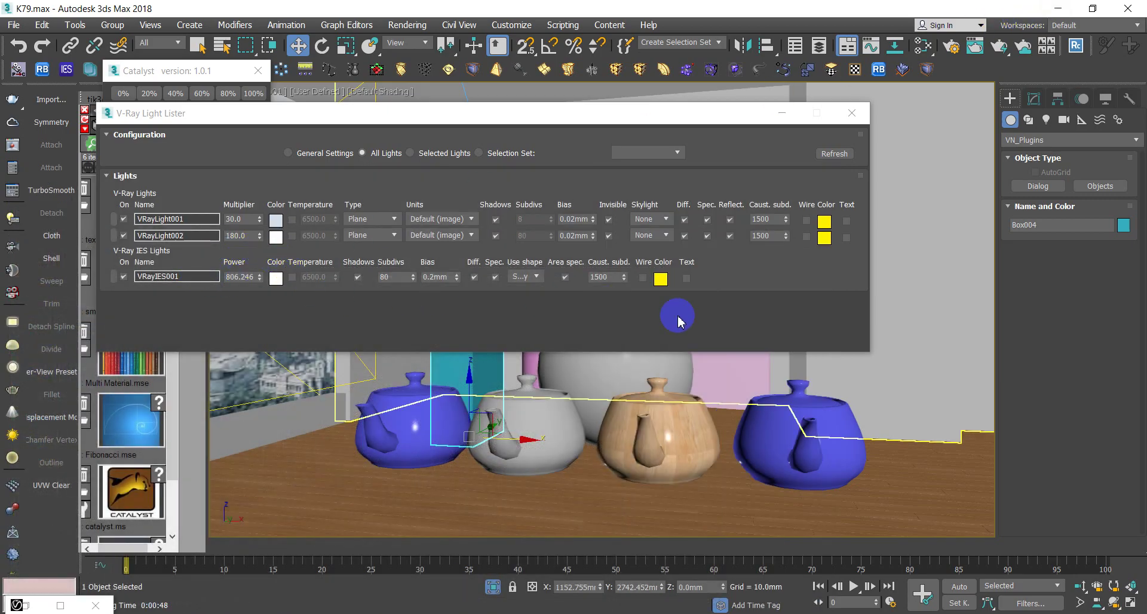
pyautogui.click(782, 113)
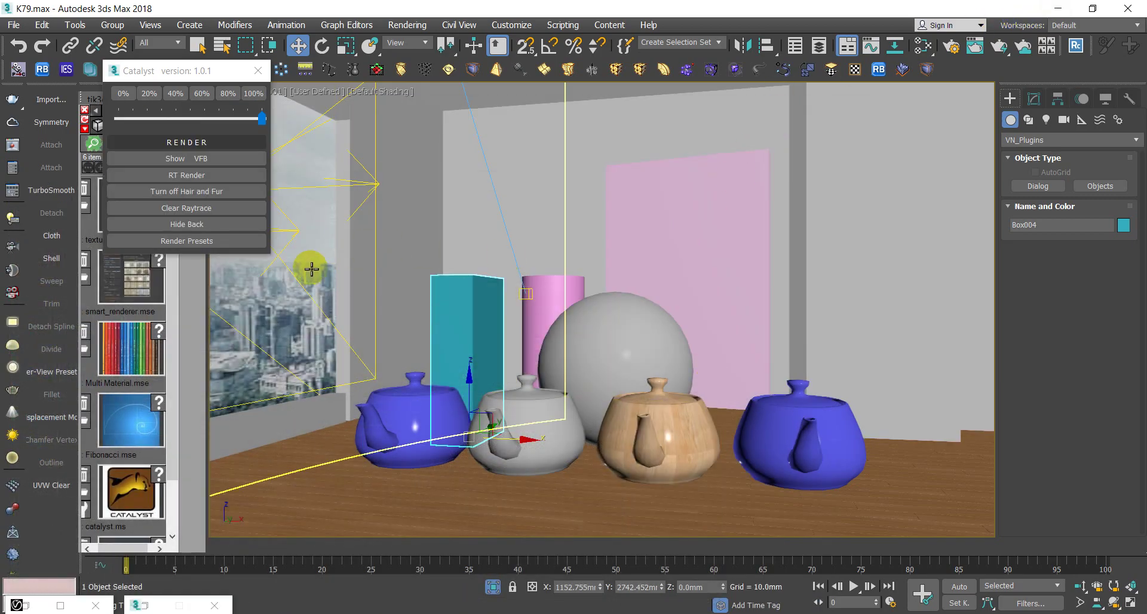
# - Close Catalyst and open Material #103's VRayLightMtl parameters in the Slate editor
pyautogui.click(258, 71)
pyautogui.press('m')
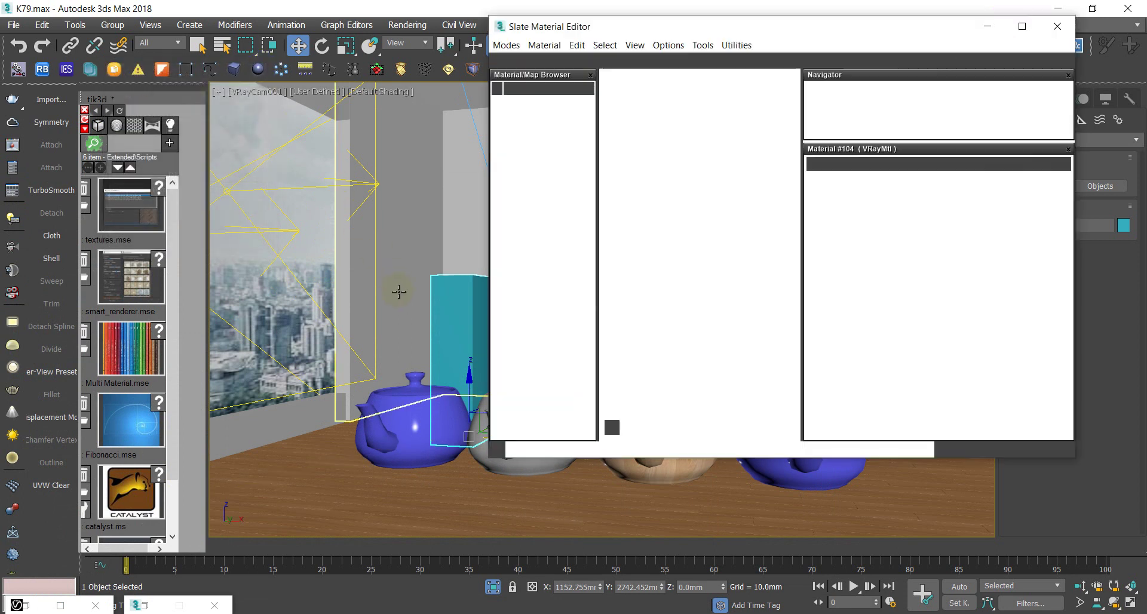
pyautogui.moveTo(702, 269); pyautogui.dragTo(871, 221)
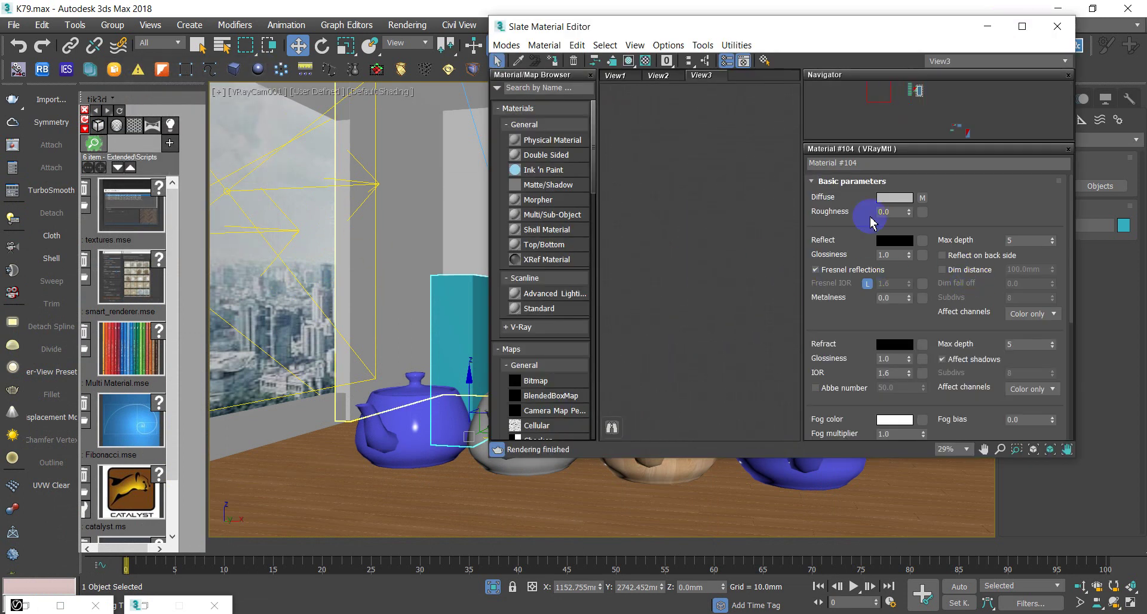
pyautogui.click(287, 162)
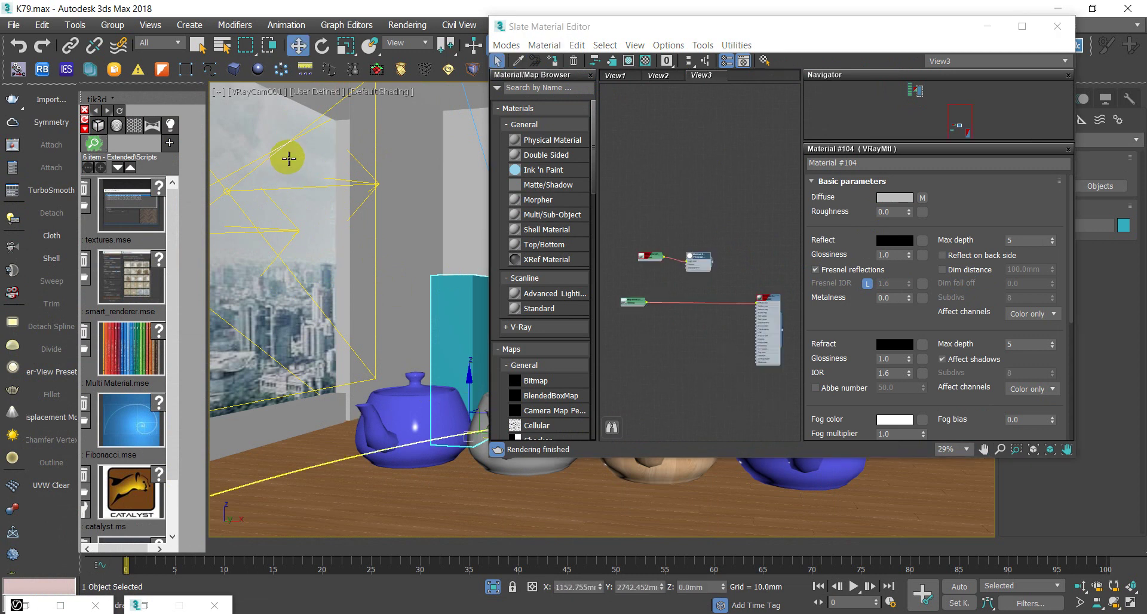
pyautogui.scroll(5, 697, 281)
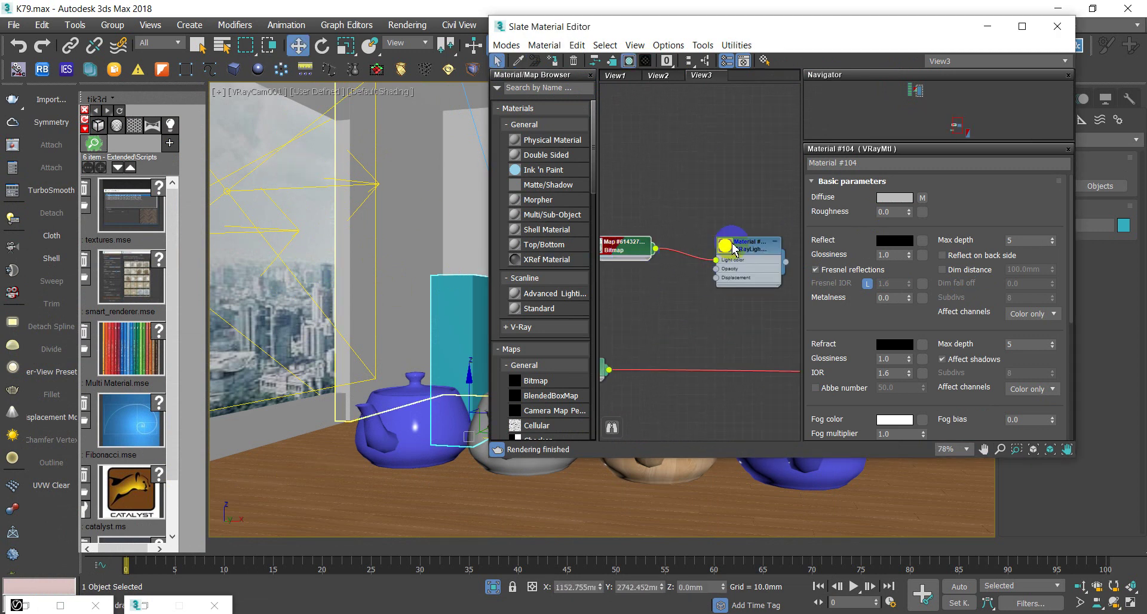
pyautogui.doubleClick(762, 249)
pyautogui.click(904, 201)
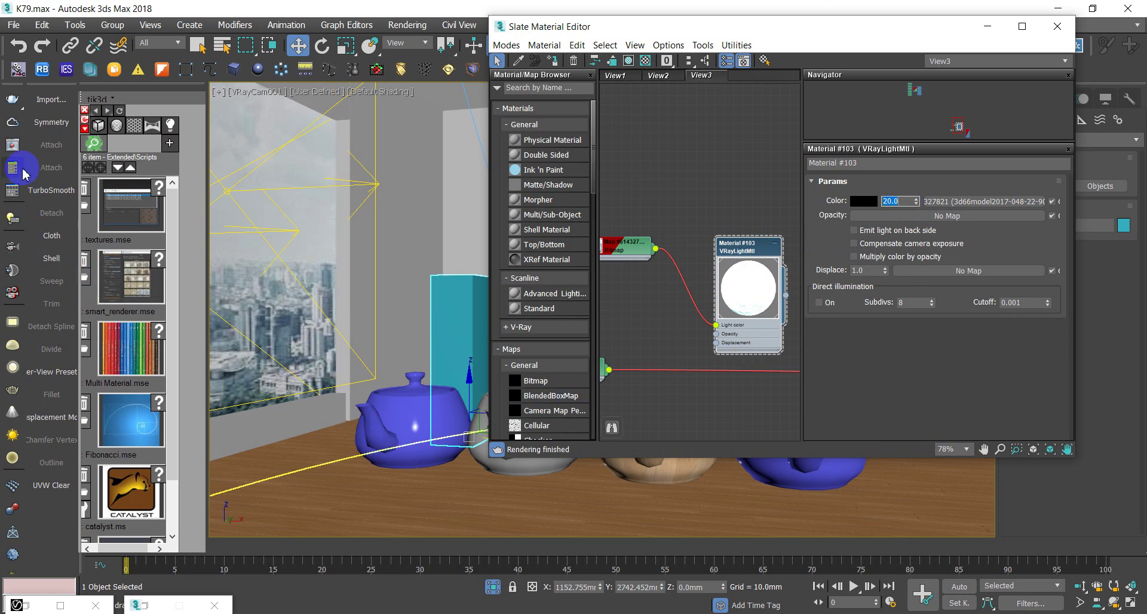
# - Set the light material's Color multiplier to 35 and start a new render
pyautogui.click(13, 148)
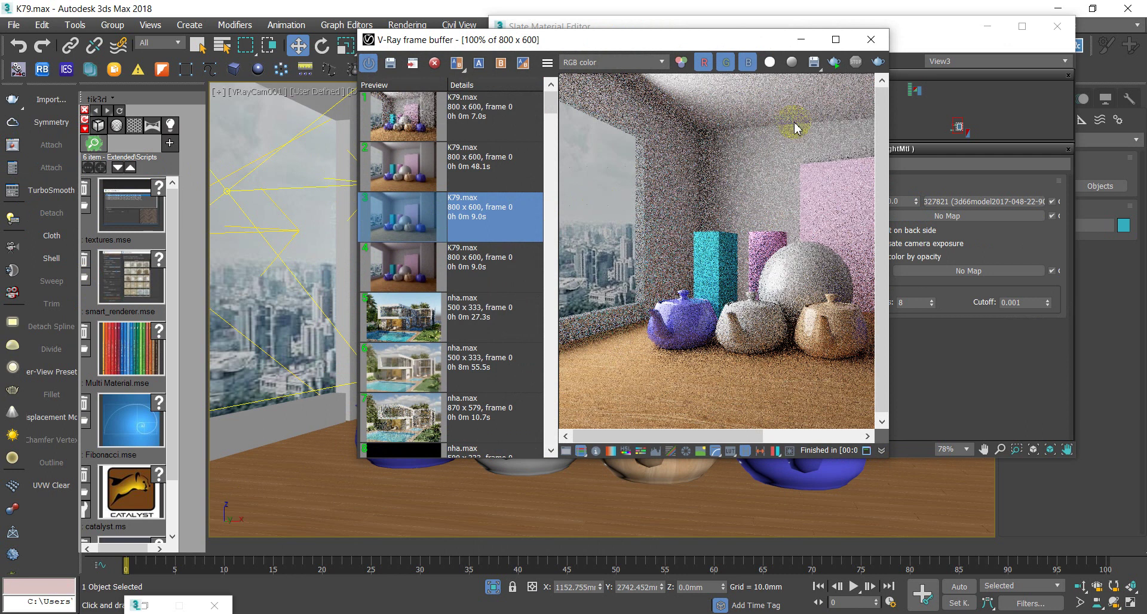
pyautogui.click(870, 39)
pyautogui.click(898, 200)
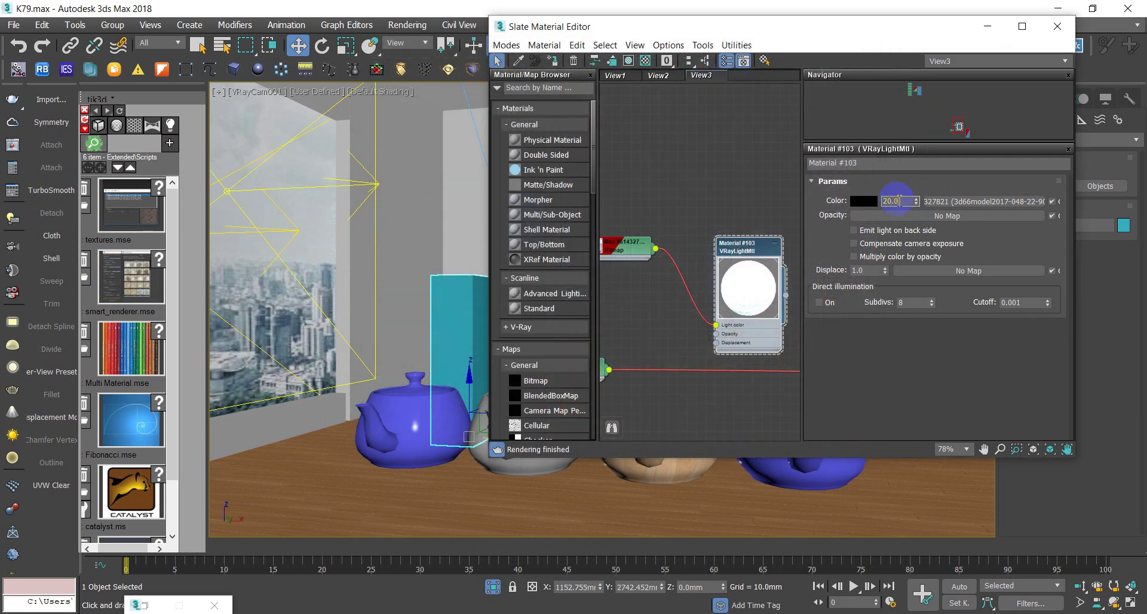
pyautogui.write('35')
pyautogui.press('Return')
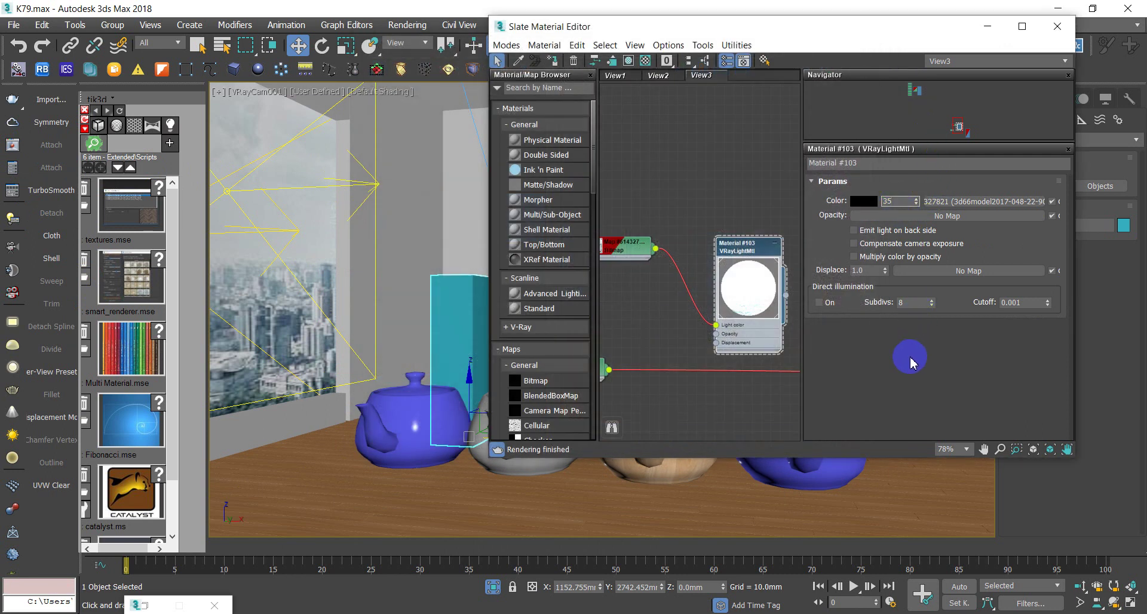
pyautogui.hotkey('shift', 'q')
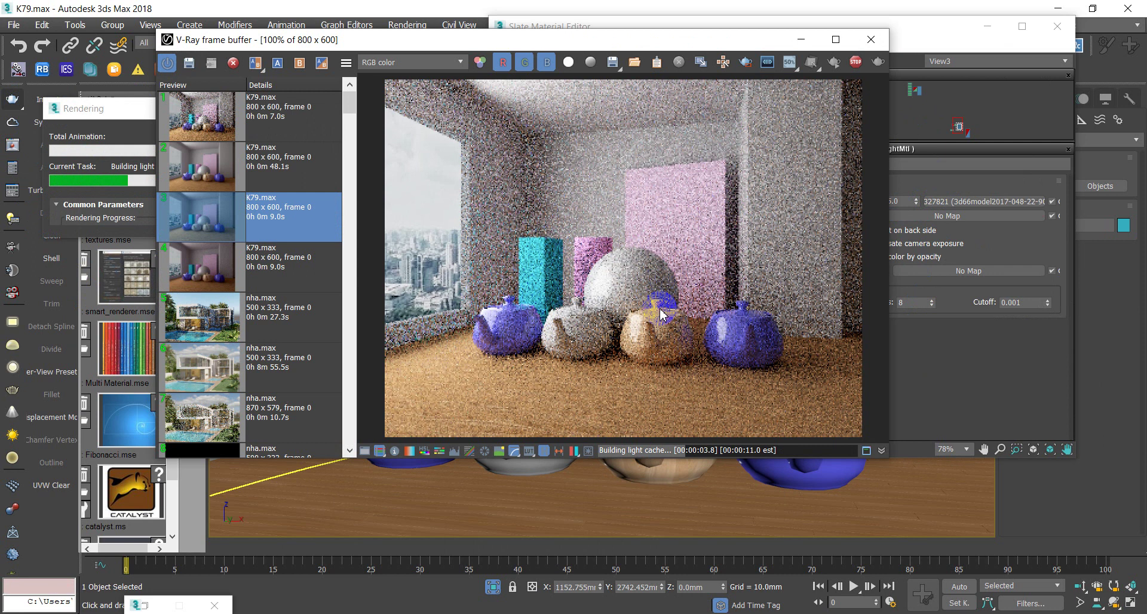
# - Stop the render, raise Material #103's Color multiplier to 40, and render again full screen
pyautogui.click(856, 62)
pyautogui.click(913, 186)
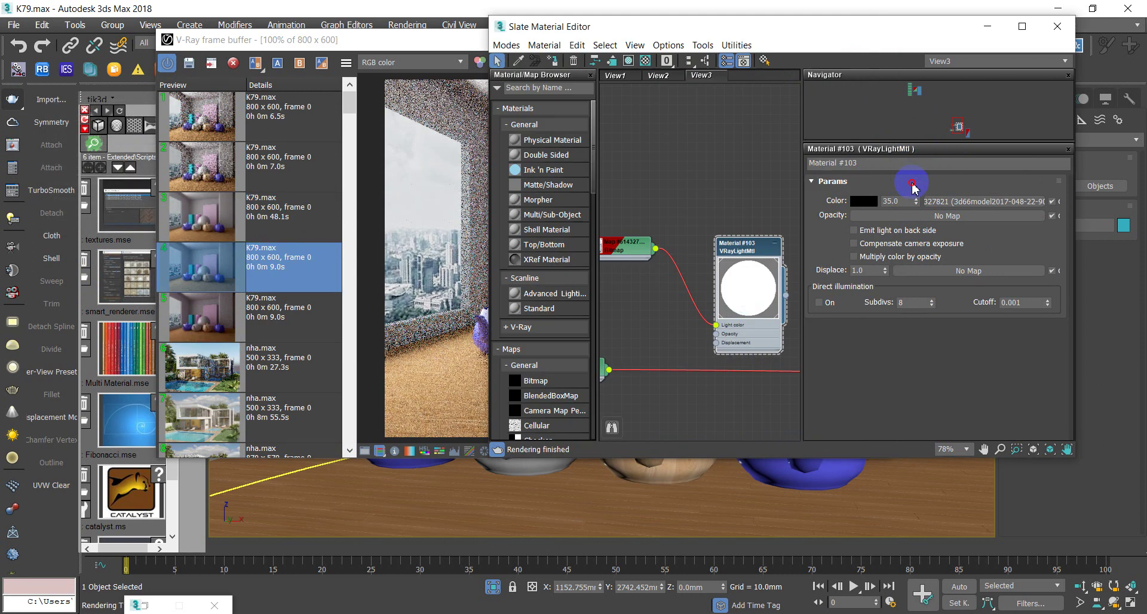
pyautogui.click(838, 185)
pyautogui.write('40')
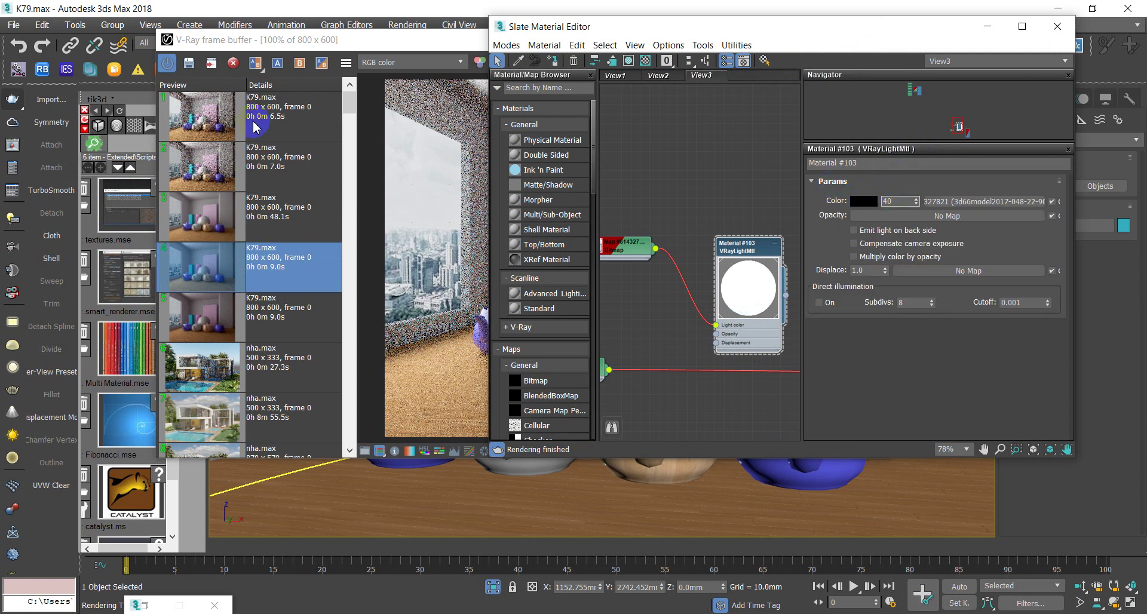
pyautogui.click(46, 107)
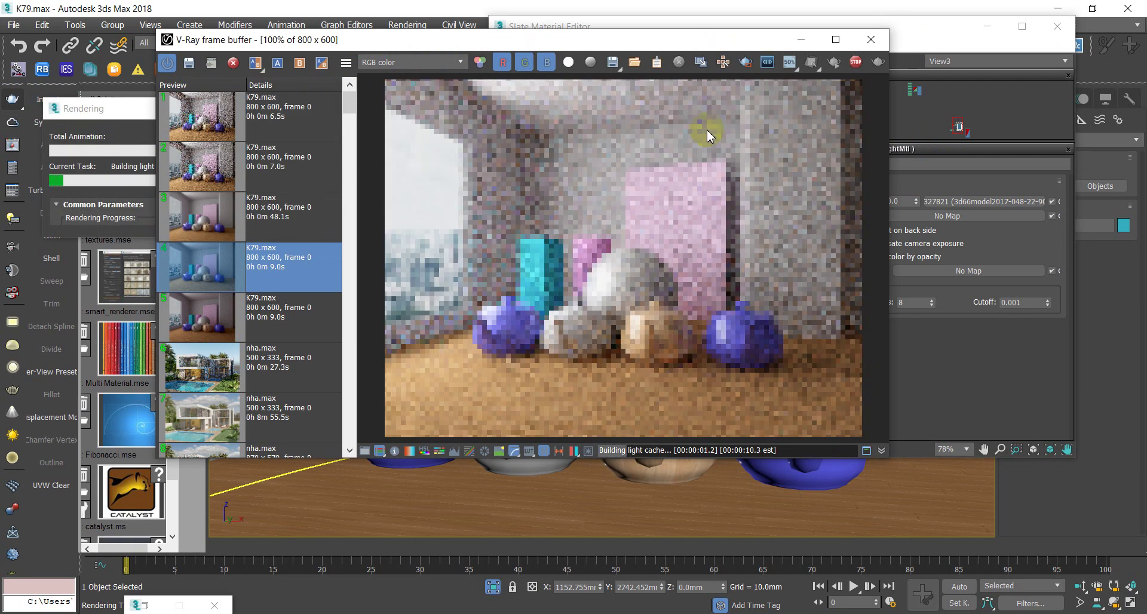
pyautogui.click(836, 39)
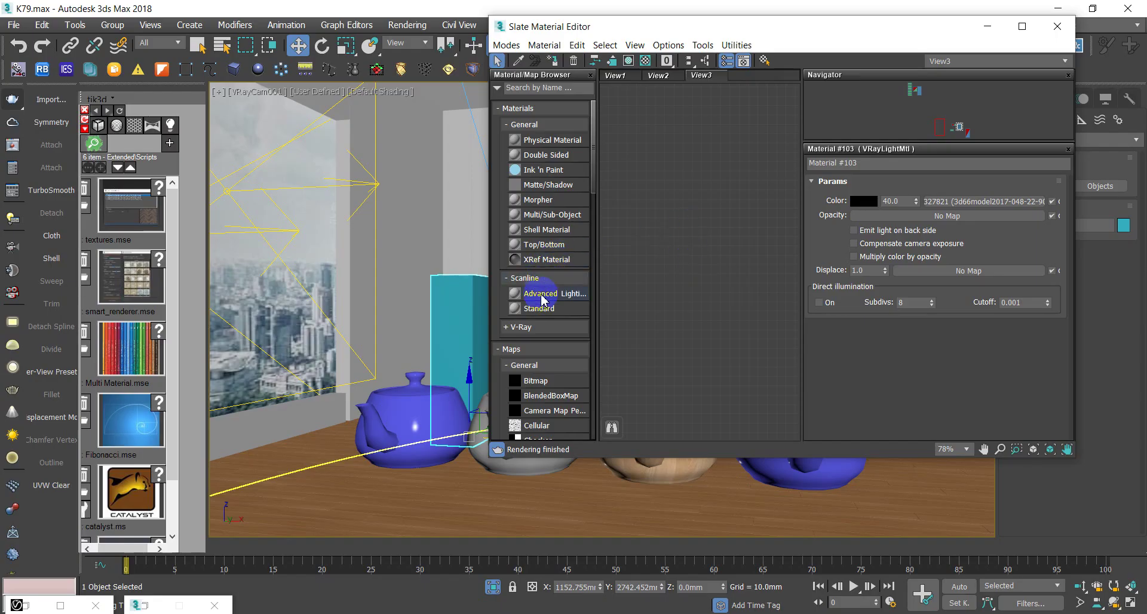
# - Add a new VRayMtl, Material #105, to the Slate view and open its parameters
pyautogui.click(517, 326)
pyautogui.scroll(-4, 577, 355)
pyautogui.moveTo(545, 355)
pyautogui.mouseDown()
pyautogui.moveTo(727, 299)
pyautogui.moveTo(720, 241)
pyautogui.mouseUp()
pyautogui.doubleClick(720, 239)
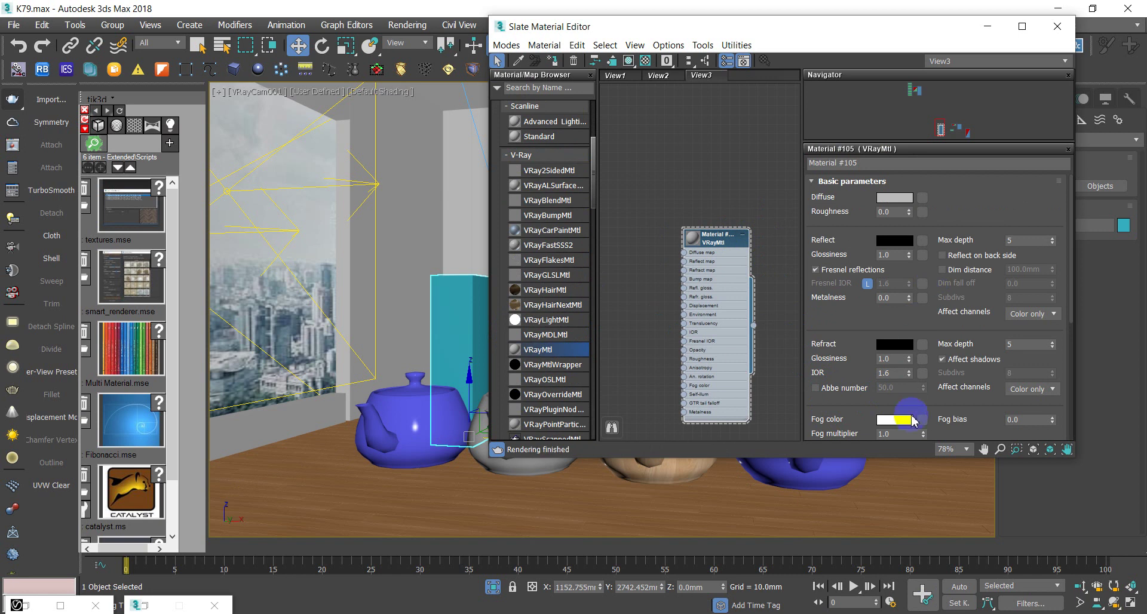
pyautogui.moveTo(901, 458); pyautogui.dragTo(901, 613)
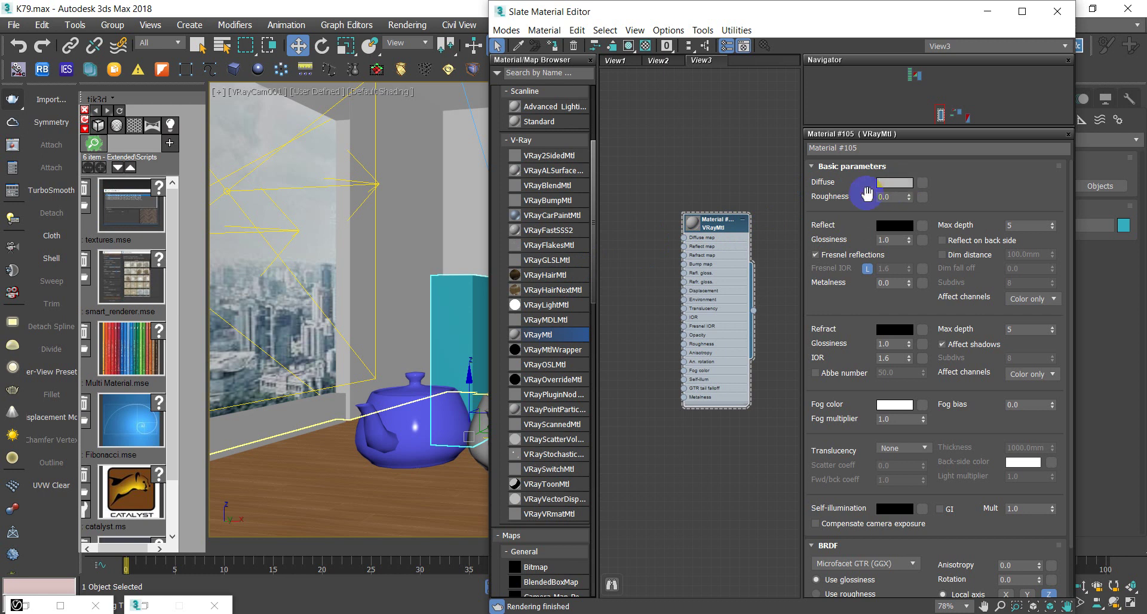
# - Give it a deep pink diffuse (171,18,72) and assign it to the left teapot
pyautogui.click(383, 418)
pyautogui.click(910, 185)
pyautogui.click(360, 126)
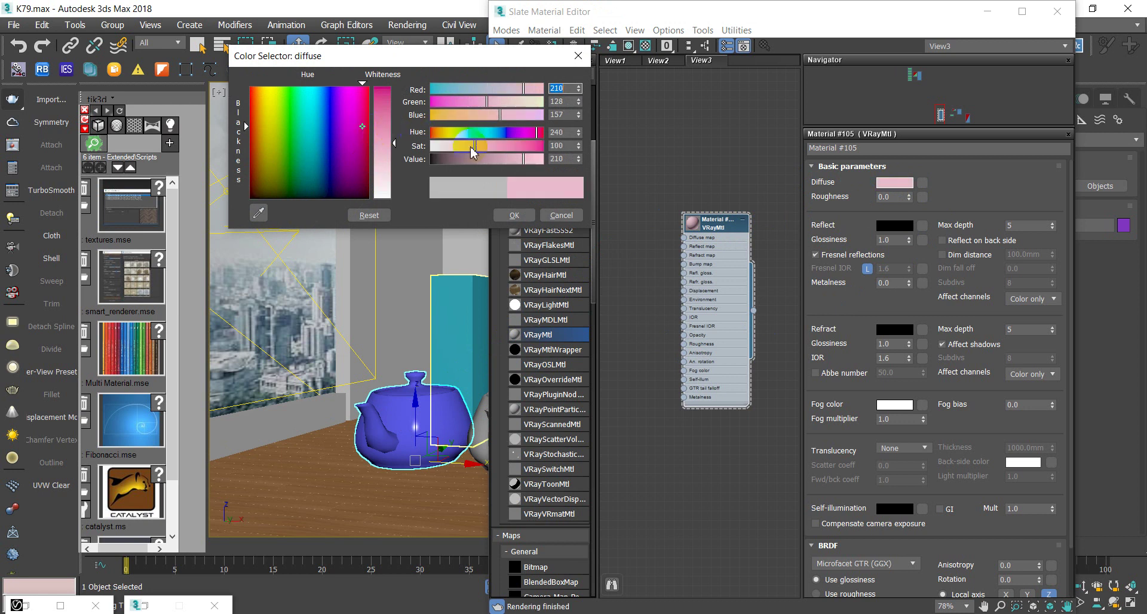
pyautogui.moveTo(523, 159); pyautogui.dragTo(506, 187)
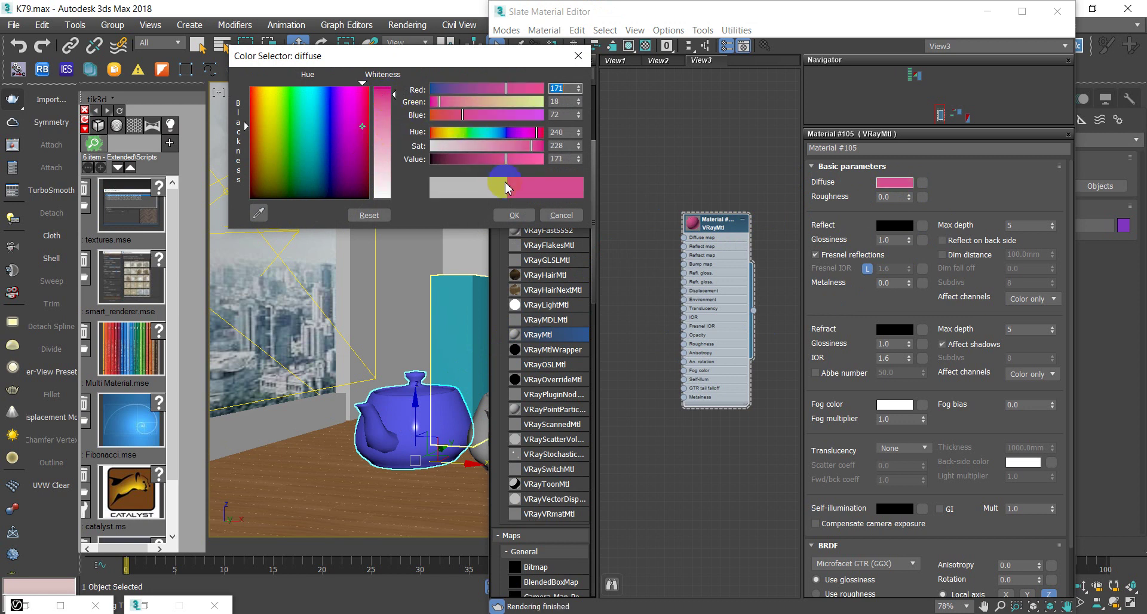
pyautogui.click(514, 215)
pyautogui.rightClick(702, 227)
pyautogui.click(723, 224)
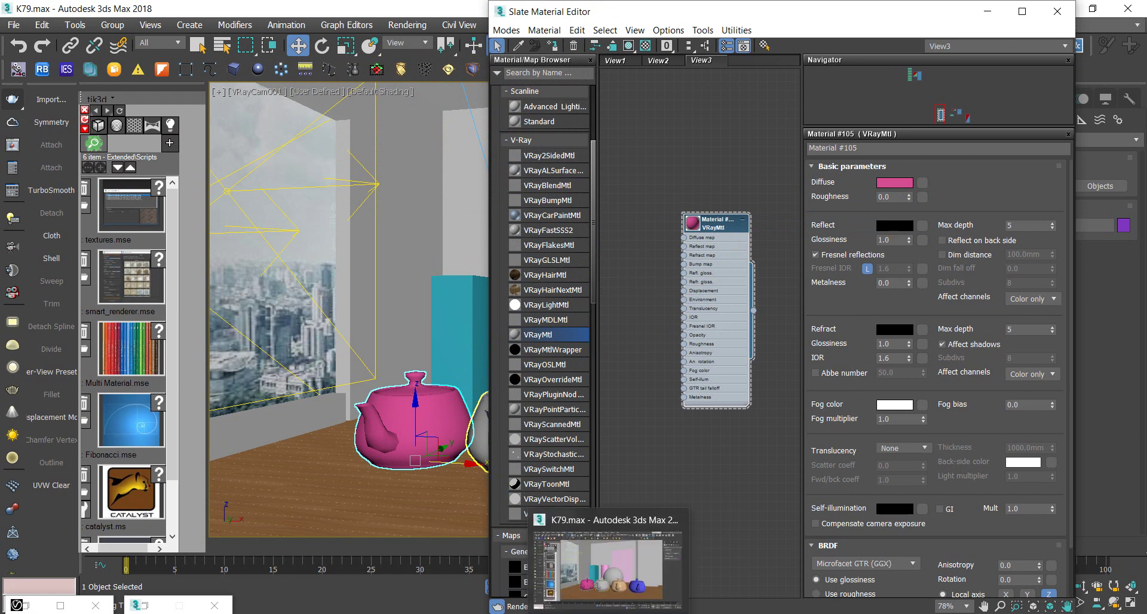
# - Maximize the V-Ray frame buffer, mark a render region around the left teapot, and render it
pyautogui.click(24, 163)
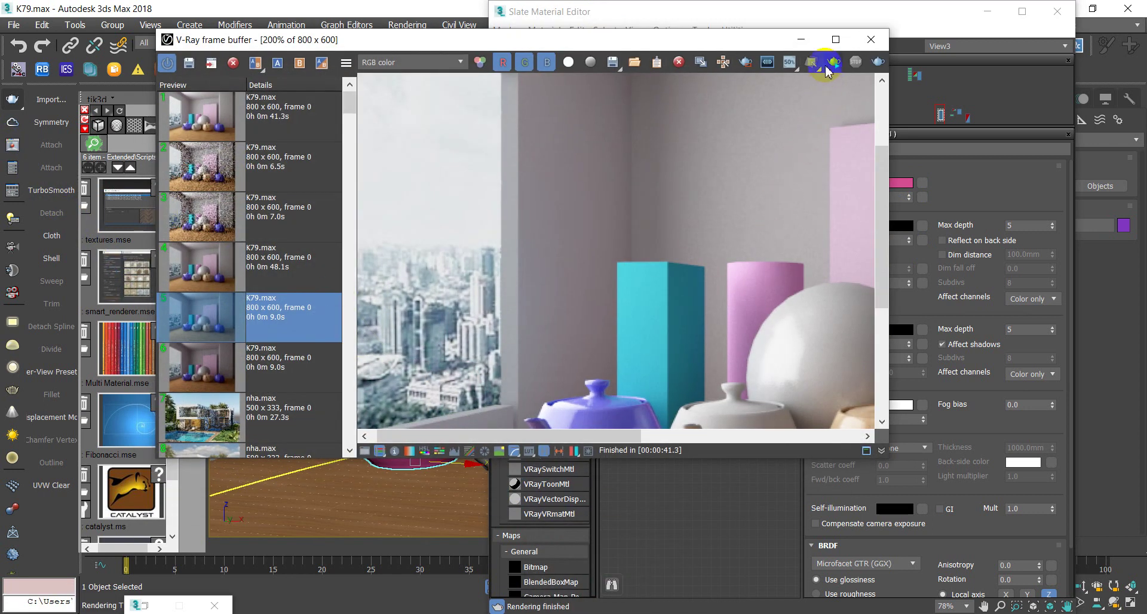
pyautogui.click(832, 45)
pyautogui.click(434, 368)
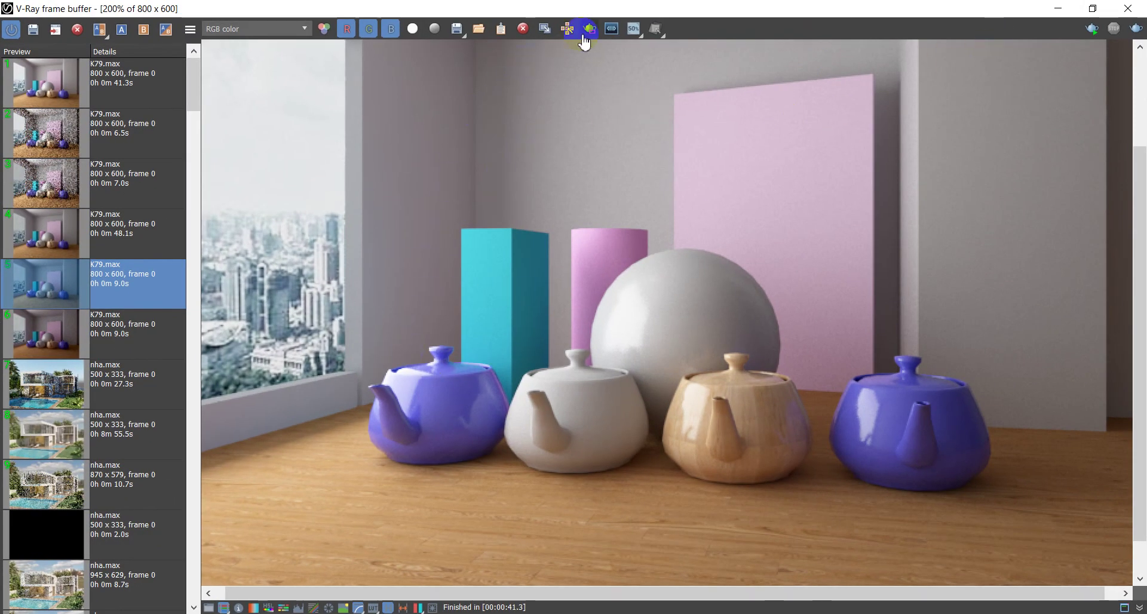
pyautogui.moveTo(333, 325); pyautogui.dragTo(531, 475)
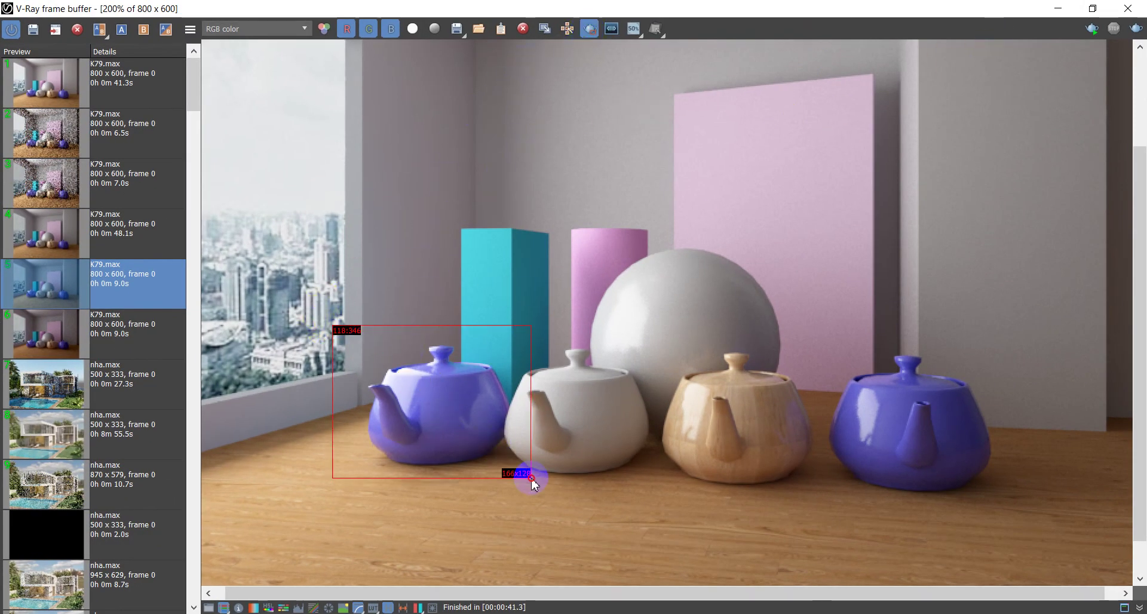
pyautogui.click(1093, 29)
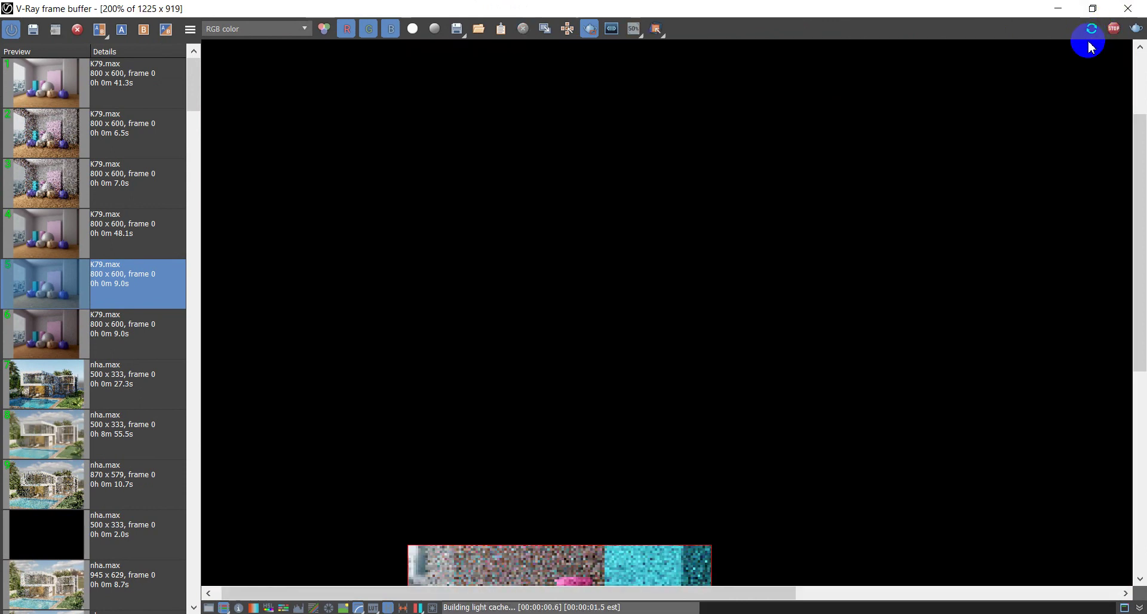
pyautogui.click(1114, 30)
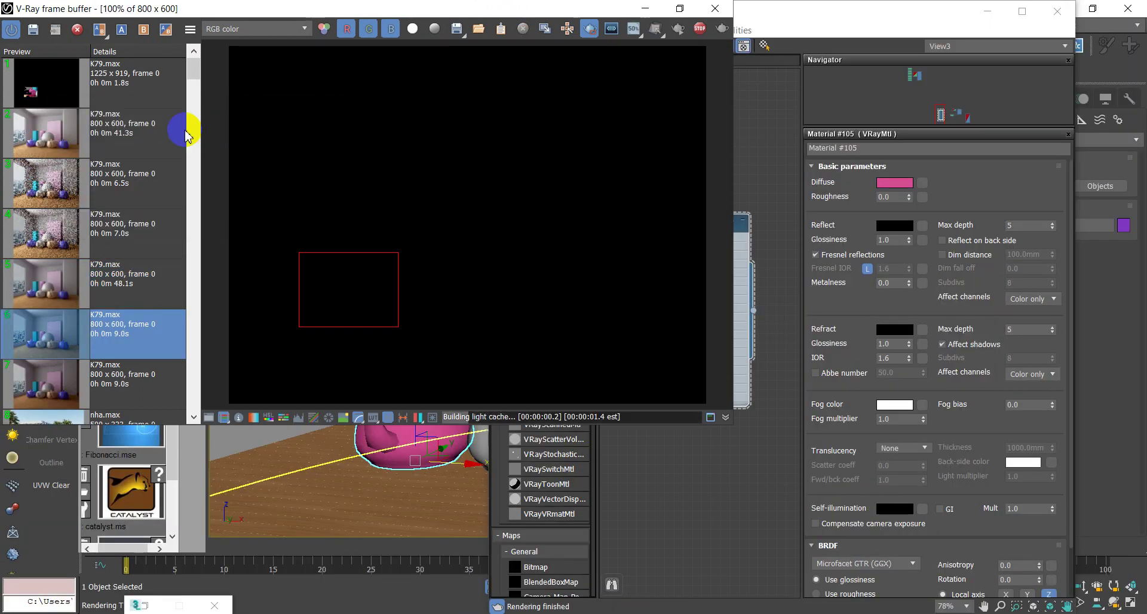
# - Compare against the earlier full render from history and re-render the left teapot region
pyautogui.click(27, 135)
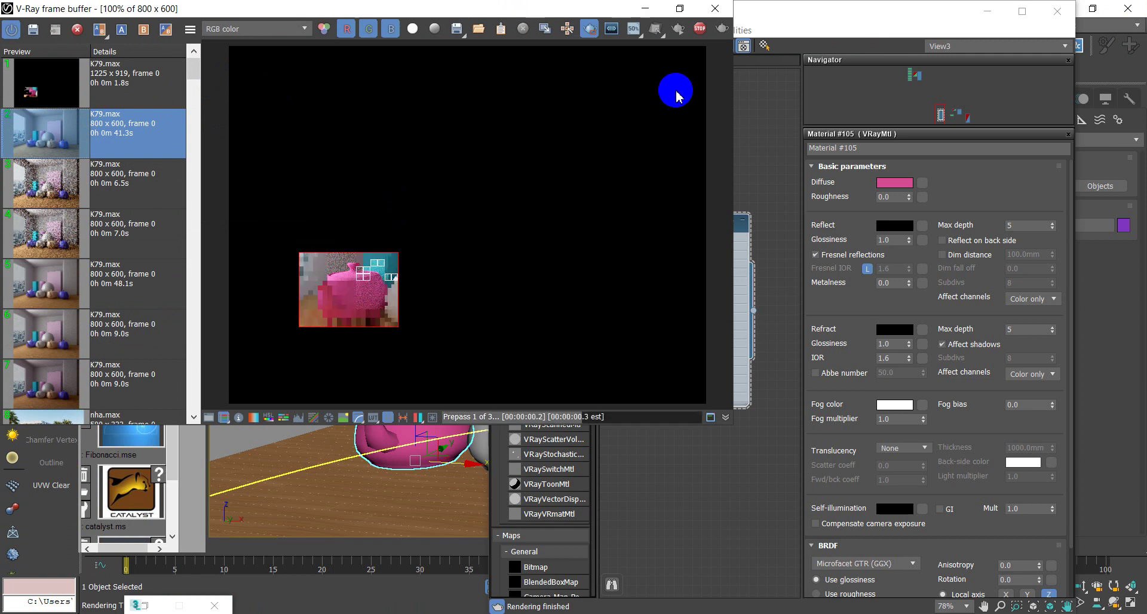
pyautogui.doubleClick(57, 179)
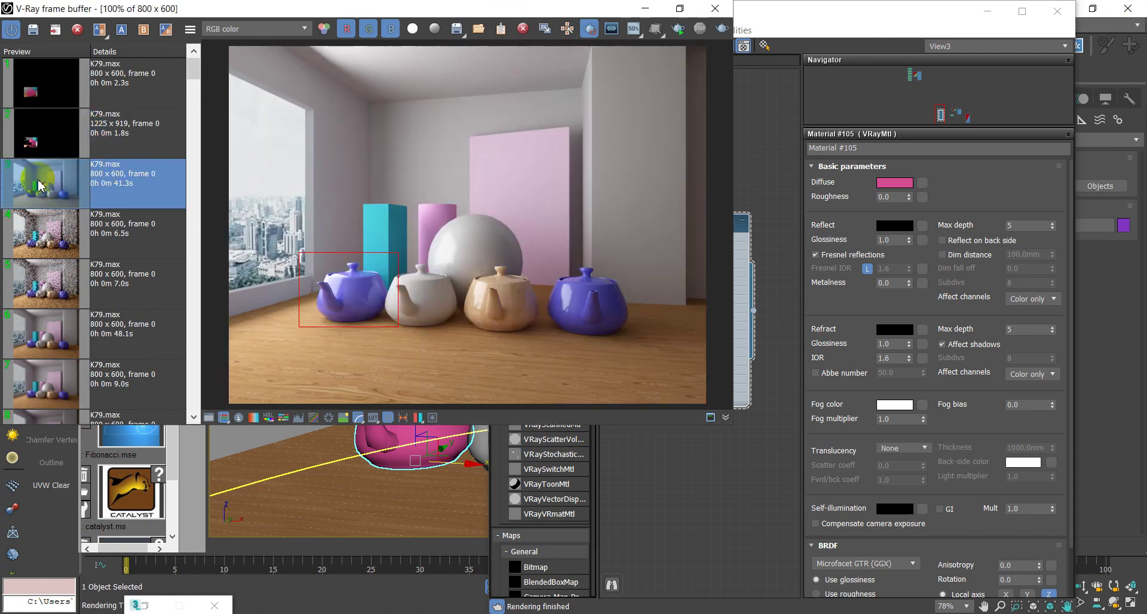
pyautogui.click(723, 30)
pyautogui.click(679, 8)
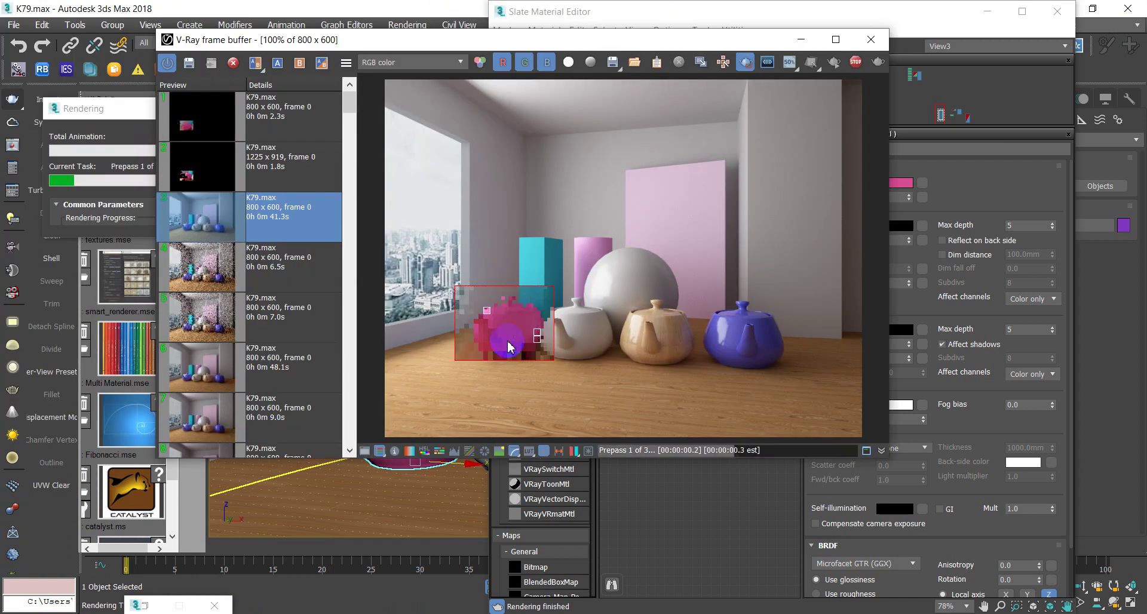
pyautogui.scroll(1, 508, 347)
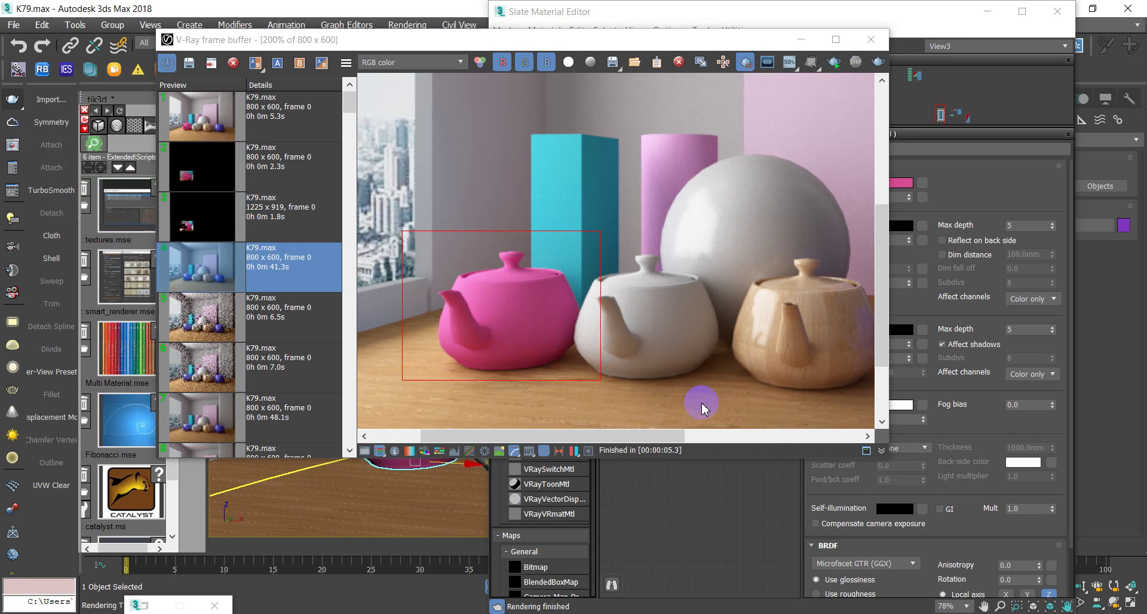
pyautogui.moveTo(743, 38); pyautogui.dragTo(546, 36)
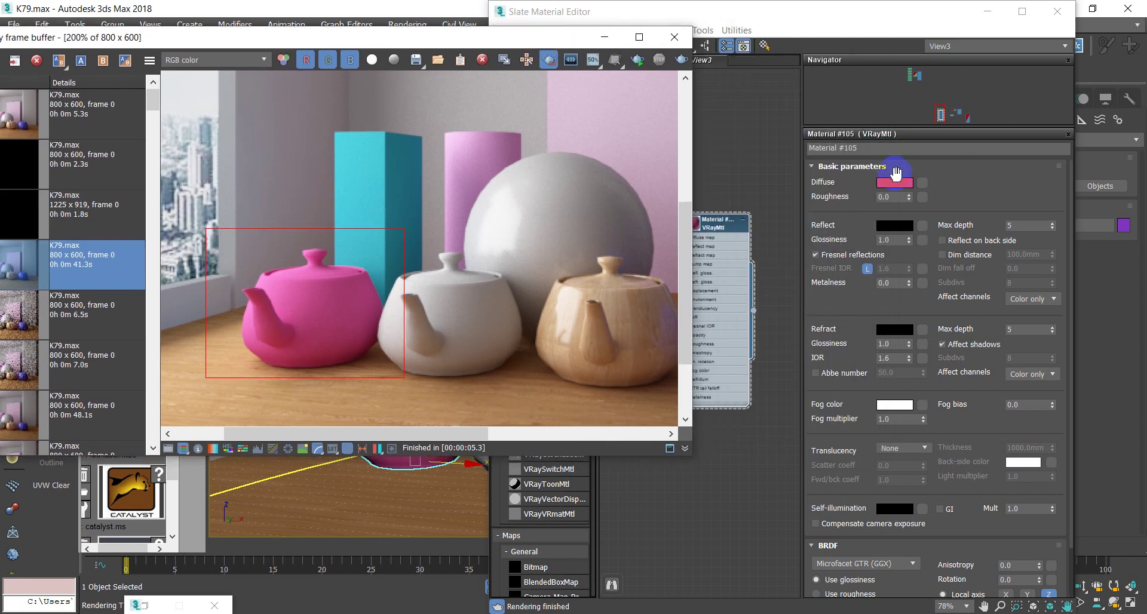
# - Change Material #105's Diffuse colour to bright green and re-render the teapot region
pyautogui.click(894, 182)
pyautogui.click(270, 122)
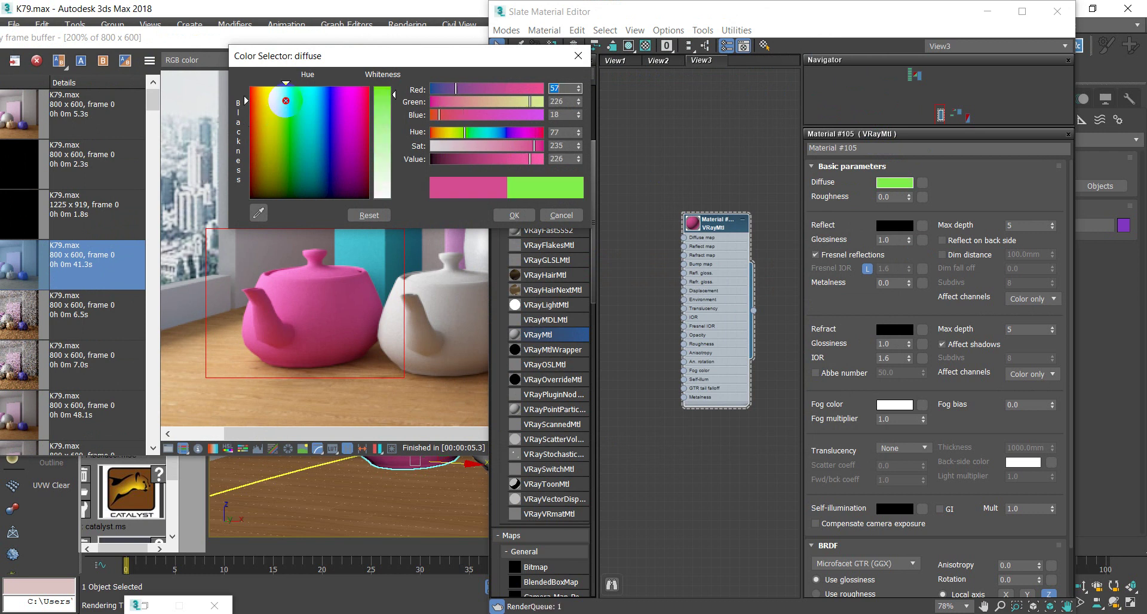
pyautogui.click(514, 215)
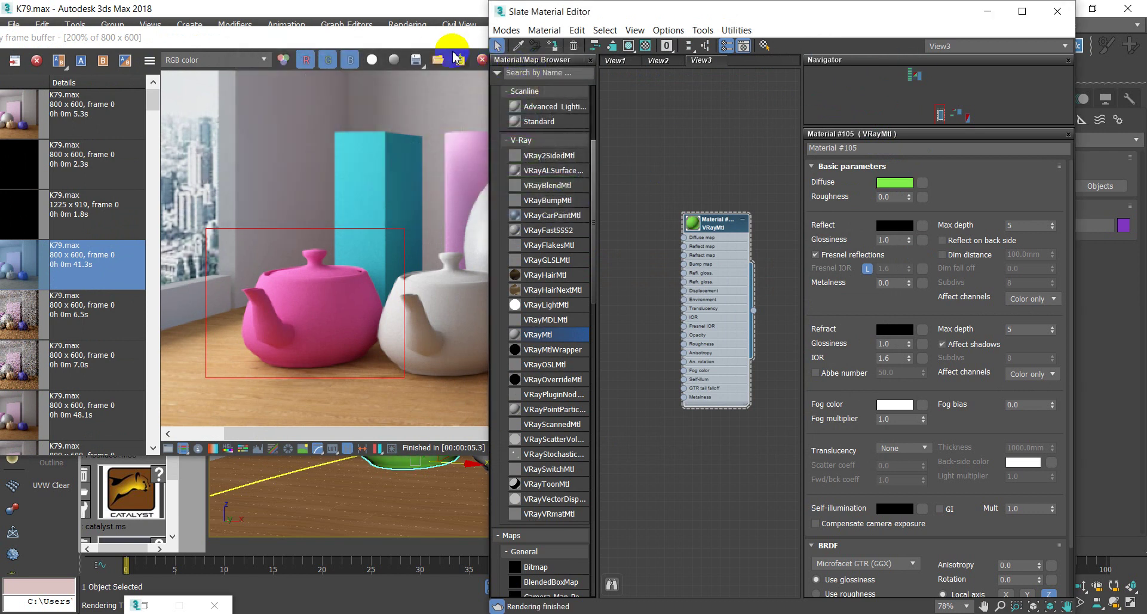
pyautogui.click(456, 57)
pyautogui.click(681, 59)
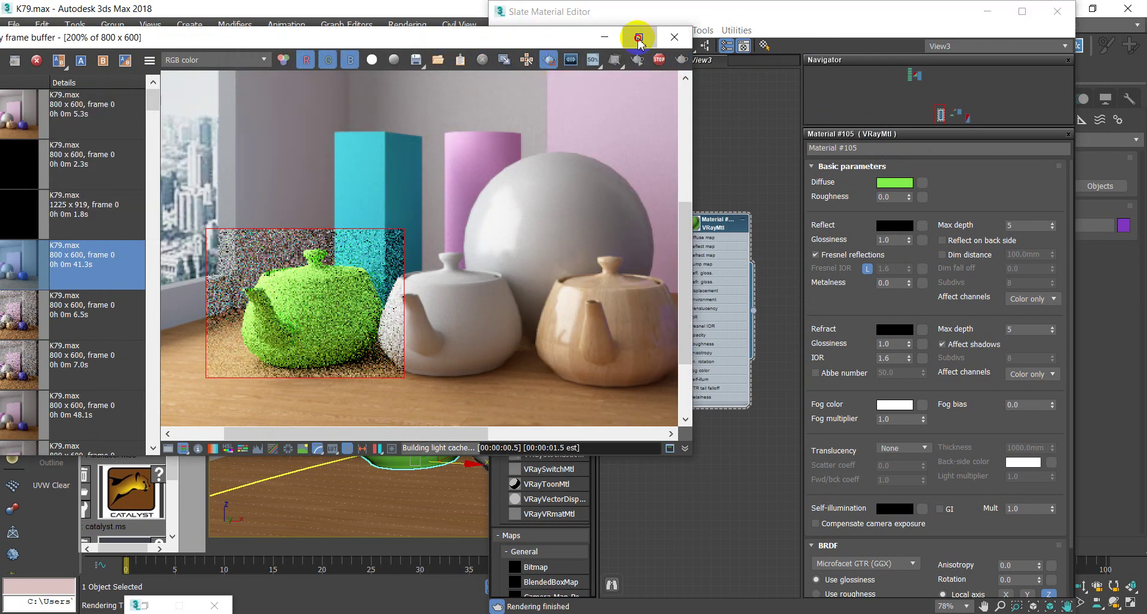
pyautogui.click(639, 36)
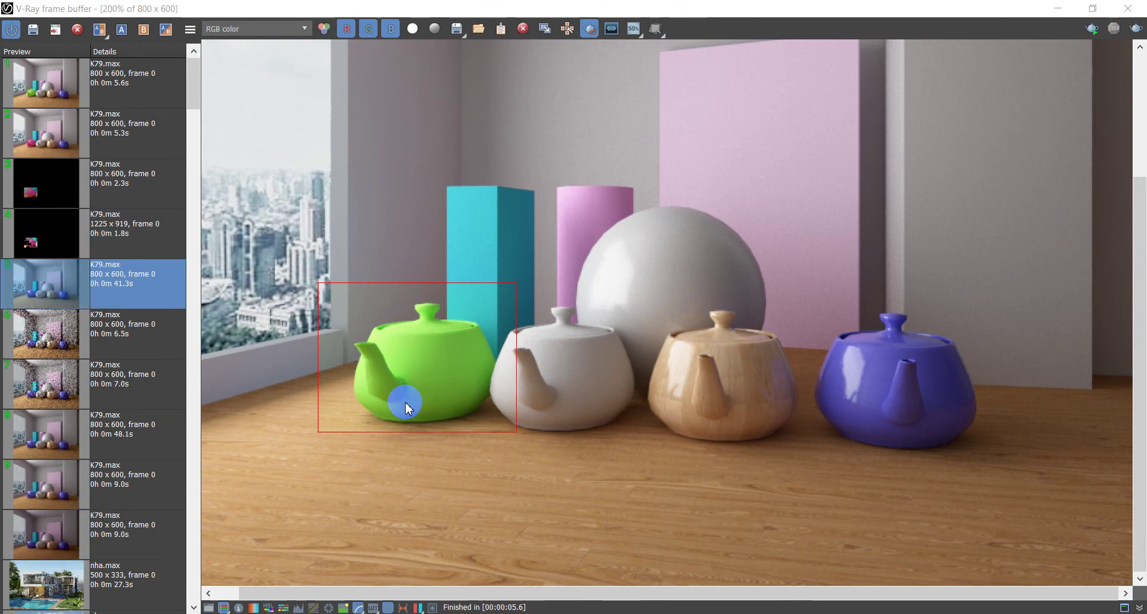
# - Add a Bitmap node using the dark marble texture from the MAX BAI HOC map folder
pyautogui.click(1059, 8)
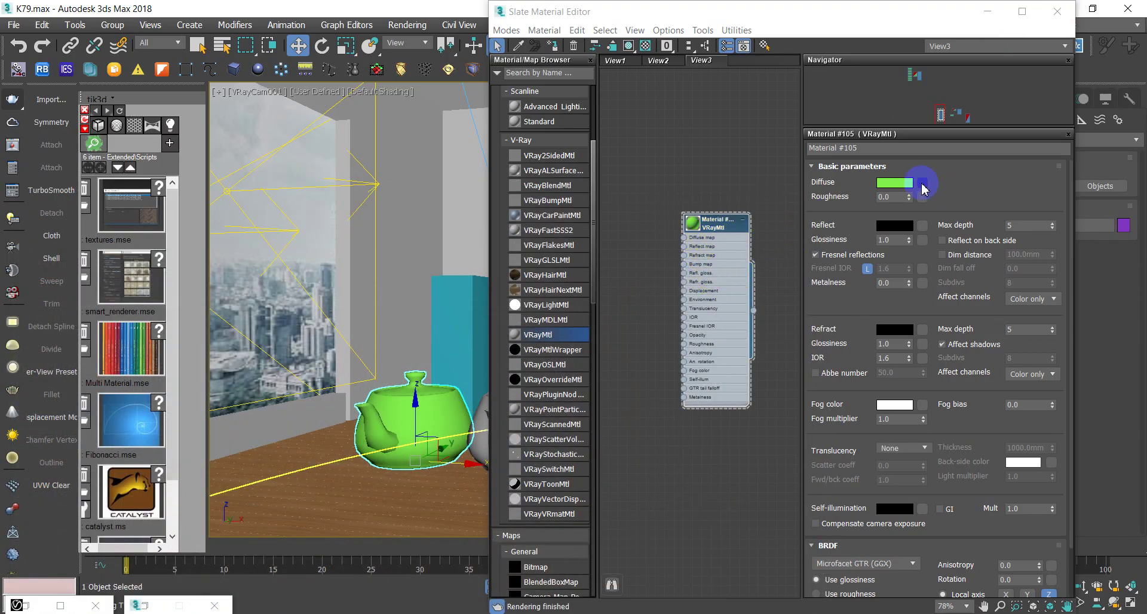
pyautogui.rightClick(656, 225)
pyautogui.moveTo(708, 246)
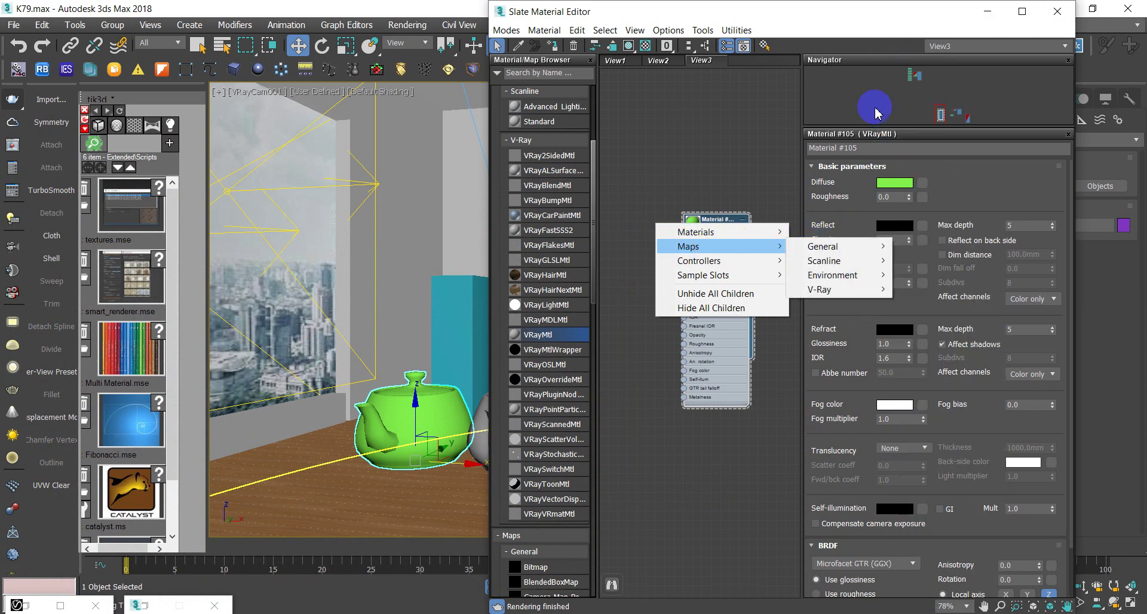
pyautogui.moveTo(595, 279); pyautogui.dragTo(599, 325)
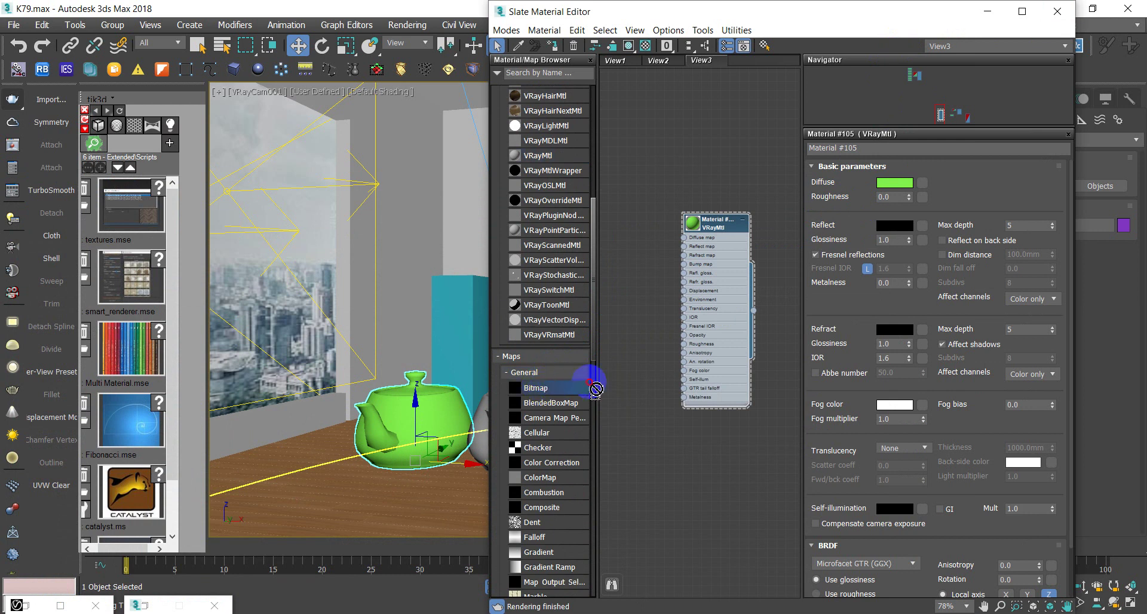
pyautogui.click(640, 341)
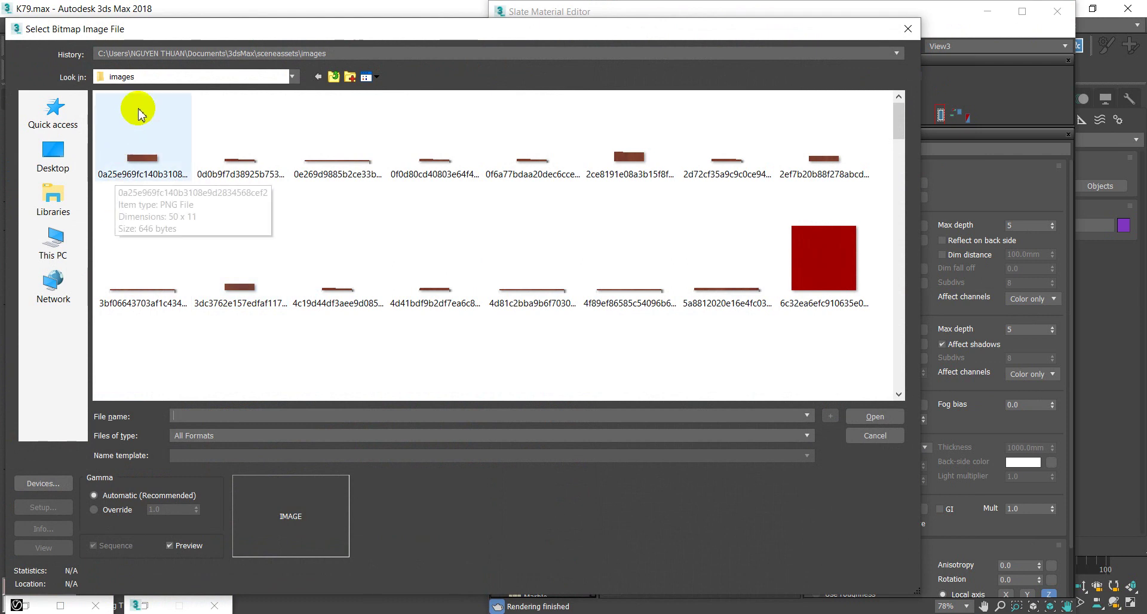
pyautogui.click(210, 55)
pyautogui.click(196, 78)
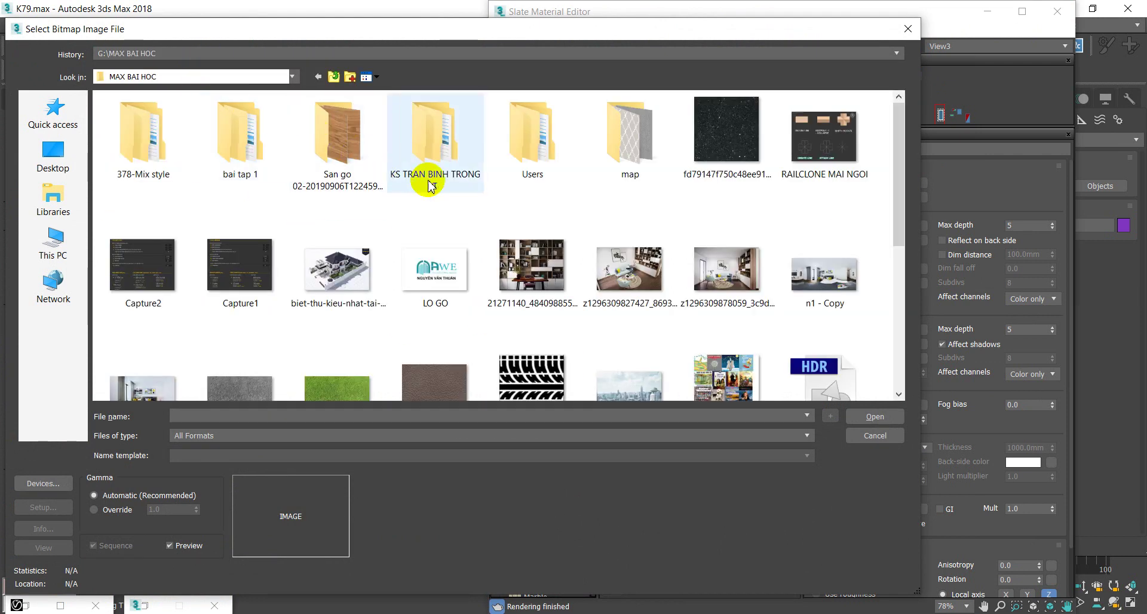
pyautogui.doubleClick(624, 146)
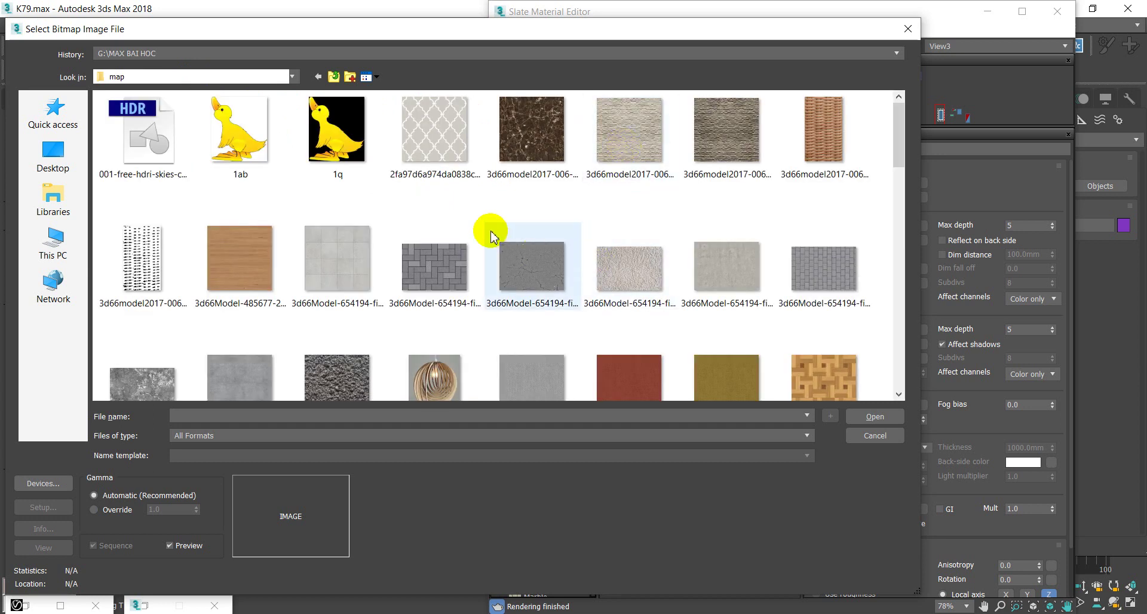
pyautogui.click(531, 128)
pyautogui.click(872, 418)
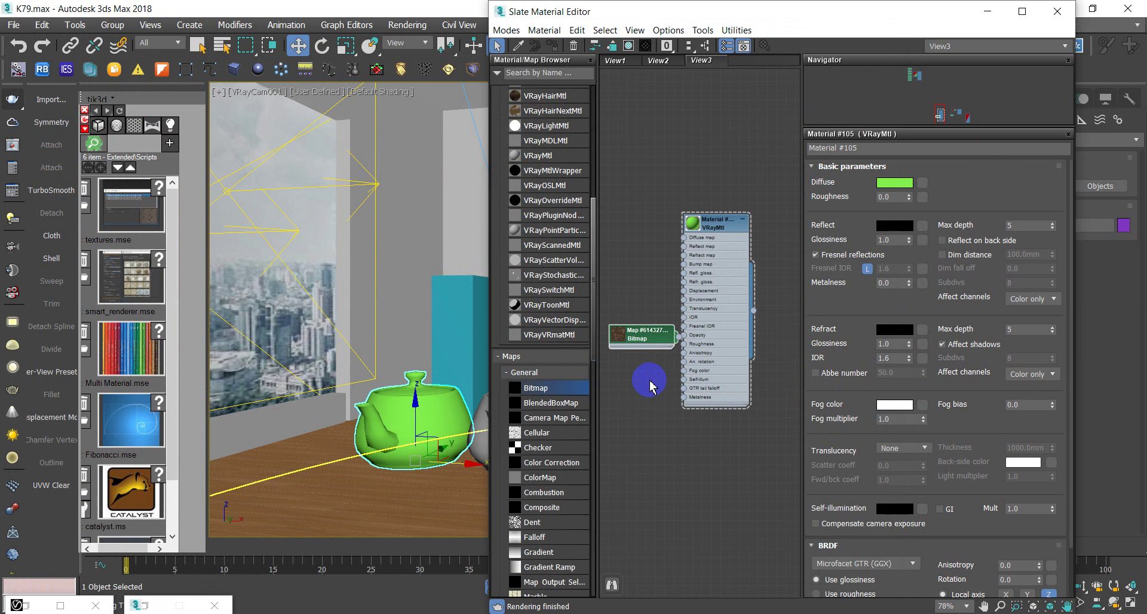
# - Connect the marble Bitmap to the teapot material's Diffuse map and show it in the viewport
pyautogui.moveTo(658, 339); pyautogui.dragTo(652, 265)
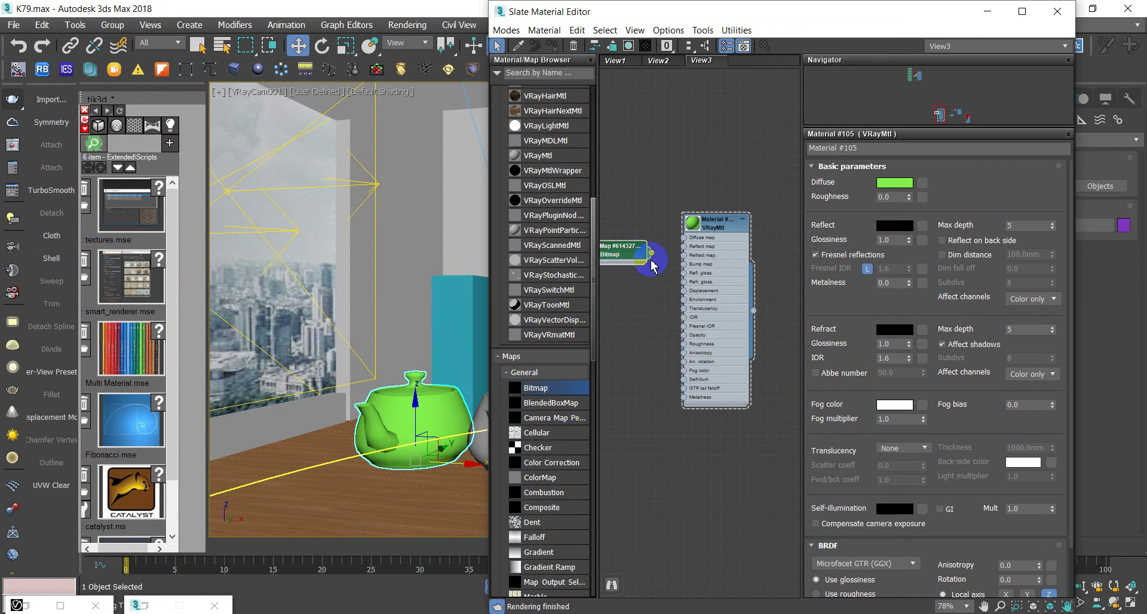
pyautogui.moveTo(622, 247); pyautogui.dragTo(648, 228)
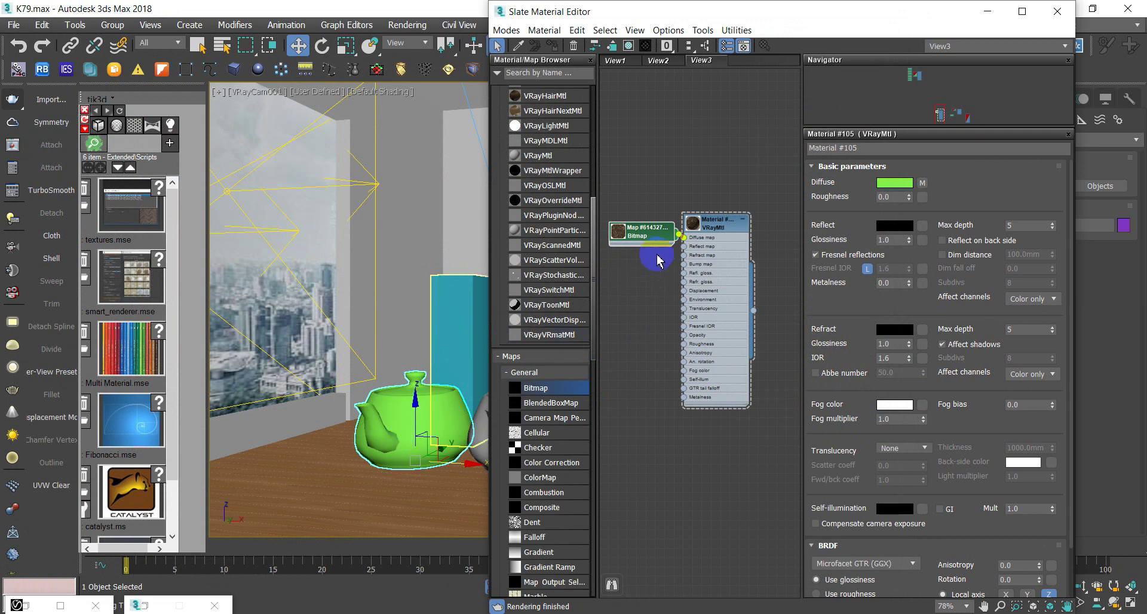
pyautogui.click(628, 48)
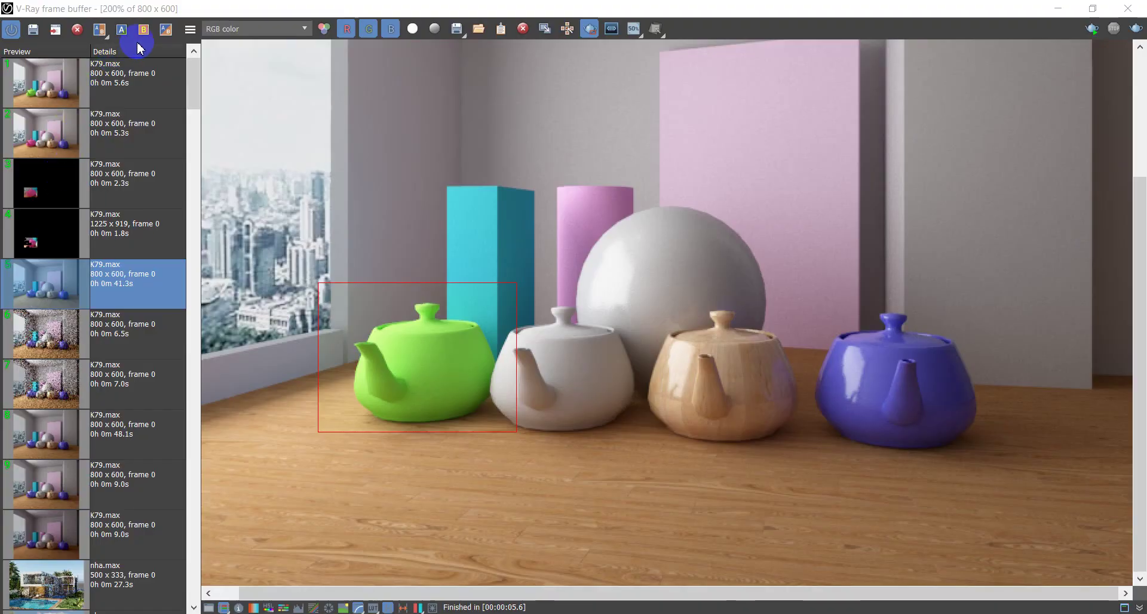
# - Region-render the marble teapot, close the V-Ray Light Lister, and maximize the Slate Material Editor
pyautogui.click(1130, 33)
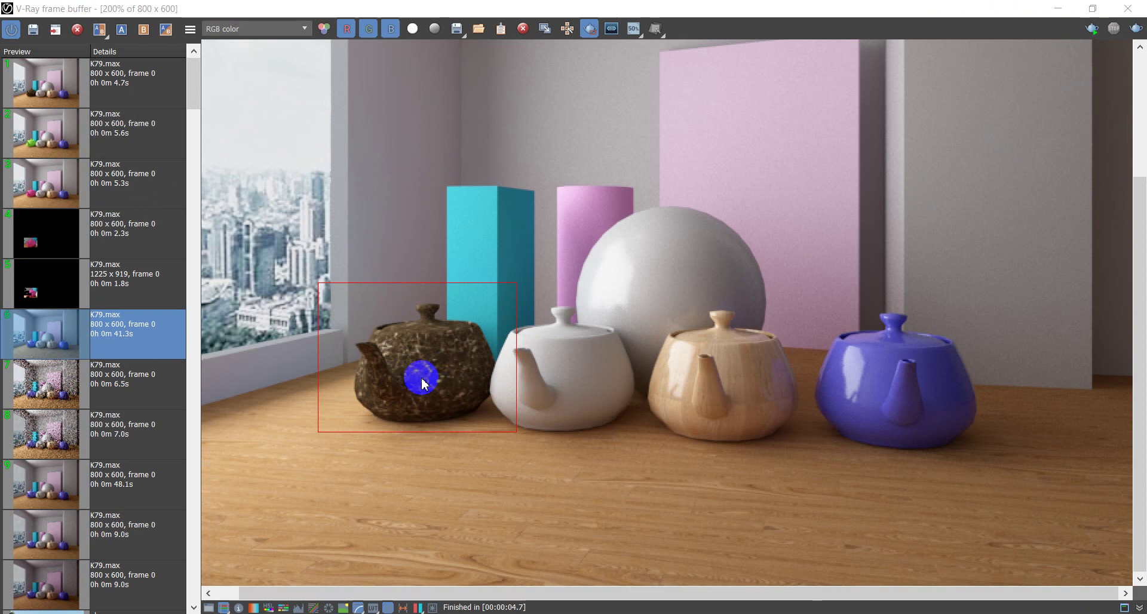
pyautogui.click(1057, 12)
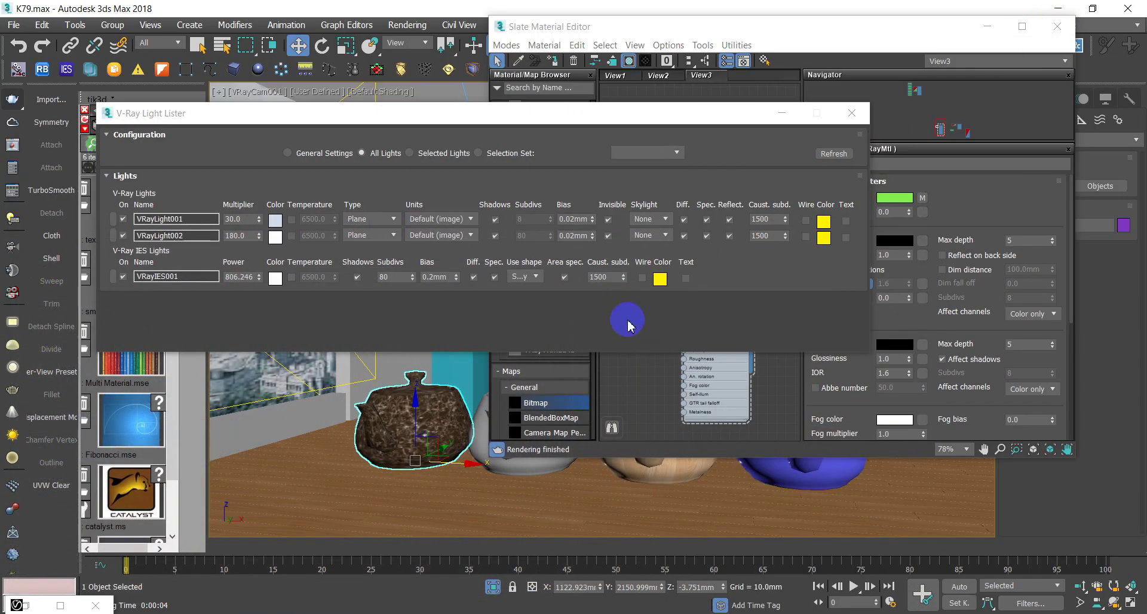
pyautogui.click(844, 123)
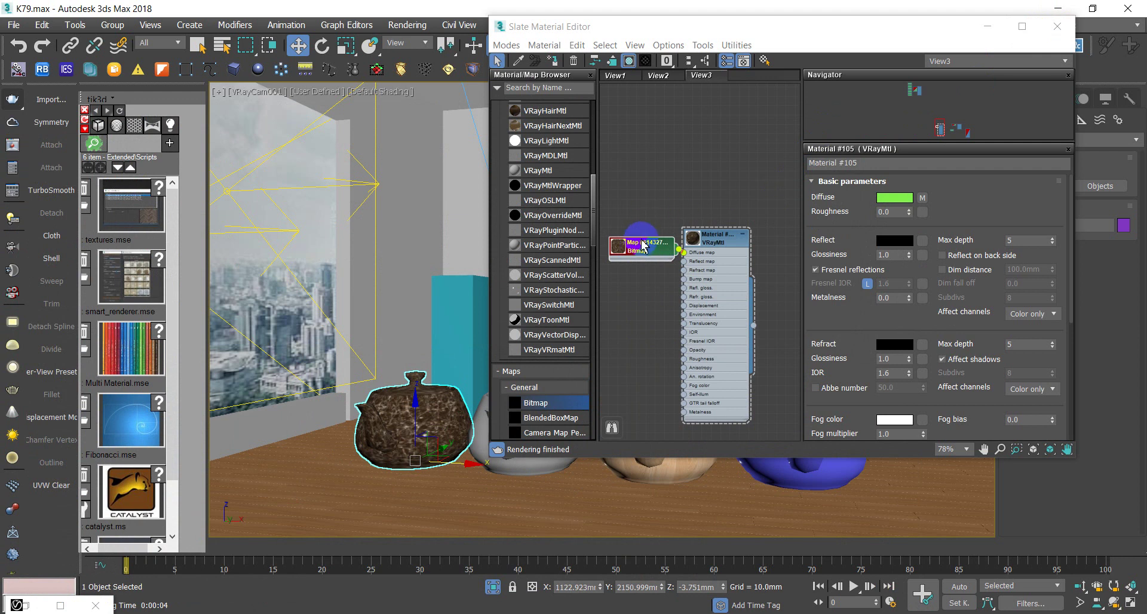
pyautogui.click(1022, 26)
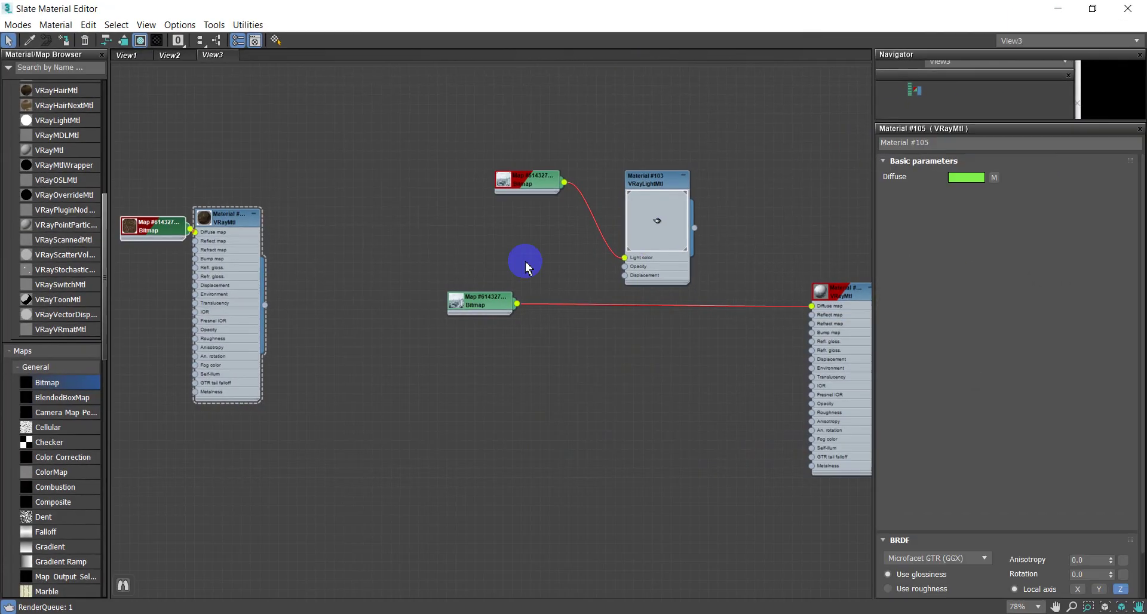
# - Swap the Bitmap image for the yellow duck 1q.jpg and region-render the teapot
pyautogui.doubleClick(155, 239)
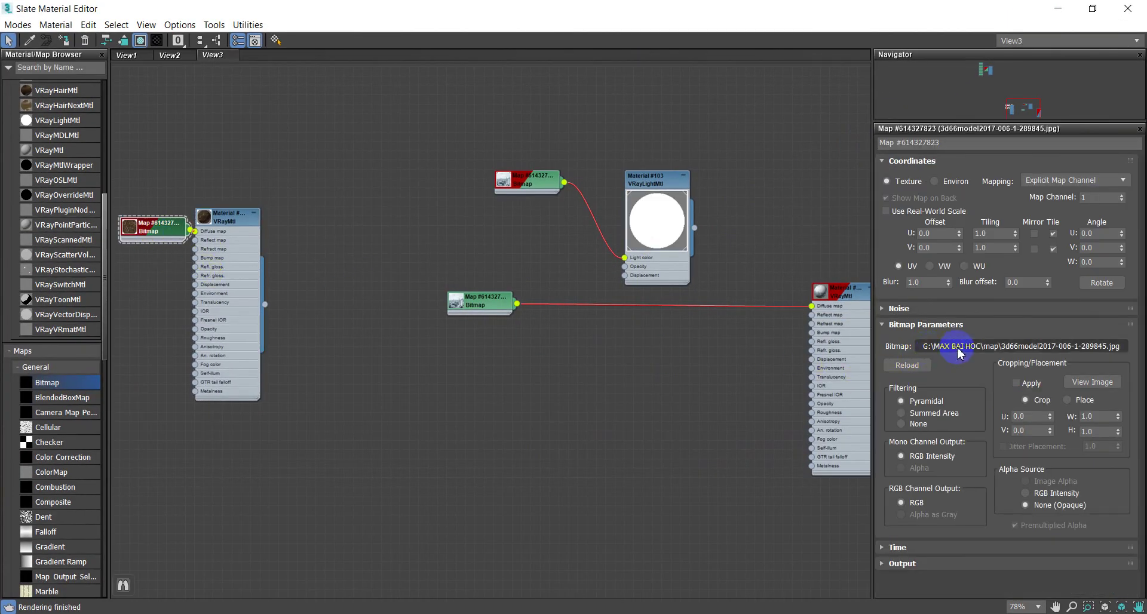
pyautogui.click(958, 352)
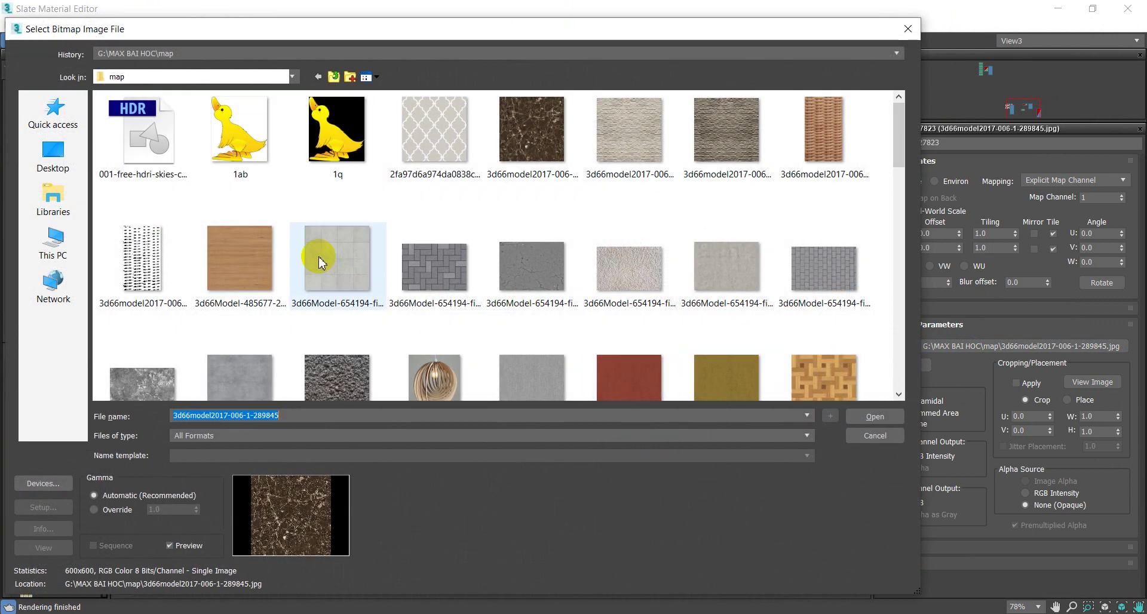
pyautogui.click(334, 137)
pyautogui.click(846, 417)
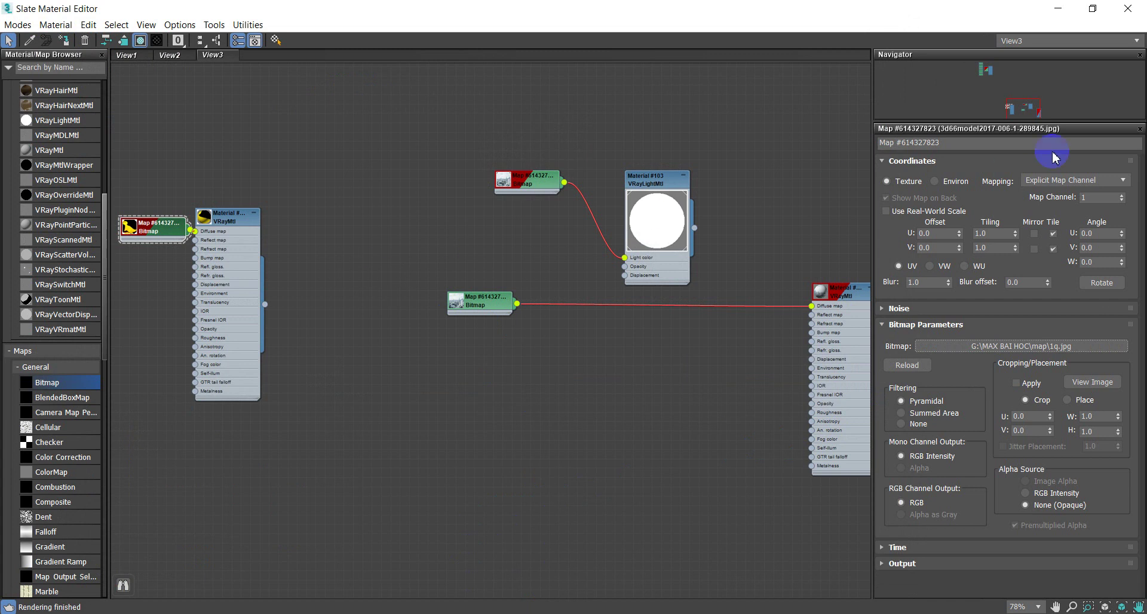
pyautogui.click(1092, 9)
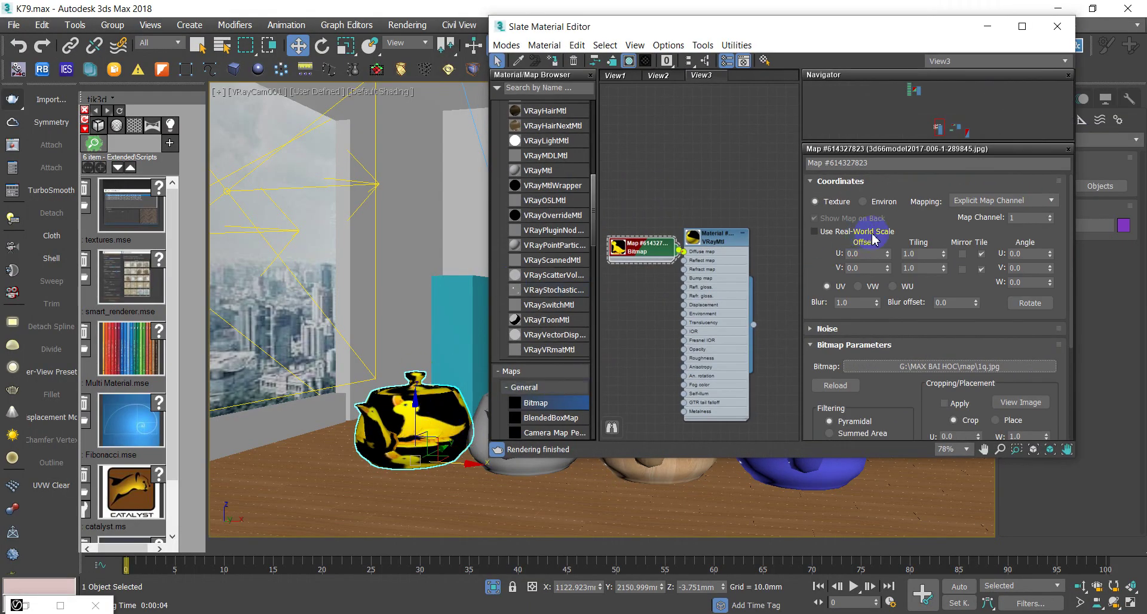
pyautogui.click(12, 99)
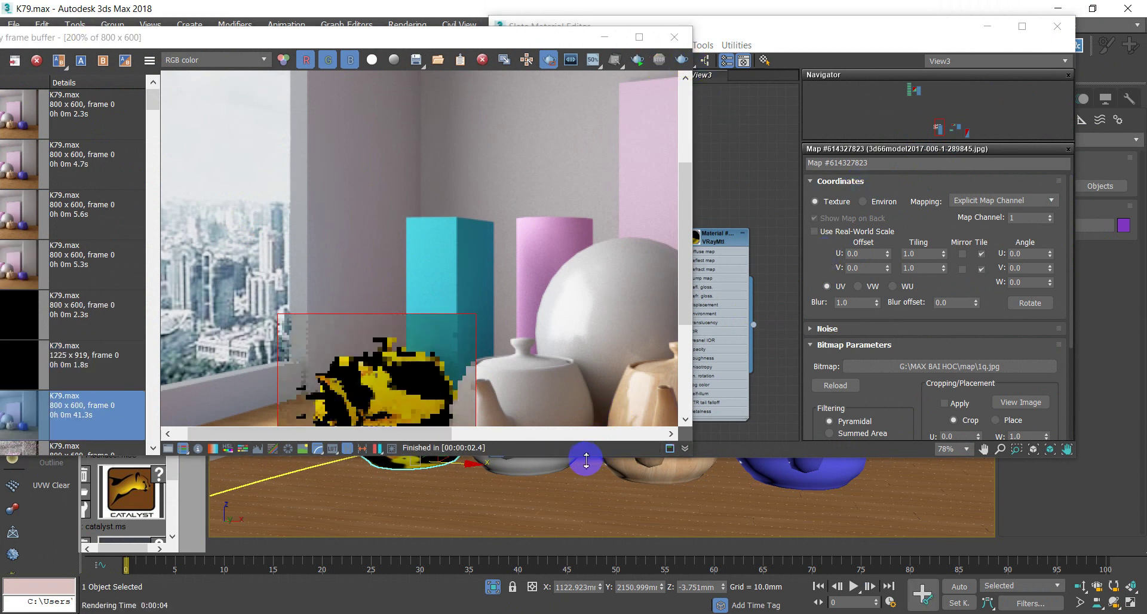
pyautogui.moveTo(586, 457); pyautogui.dragTo(628, 601)
# - Load 3d66model2017-006-74-289845.jpg as the bitmap and region-render the woven teapot
pyautogui.click(949, 369)
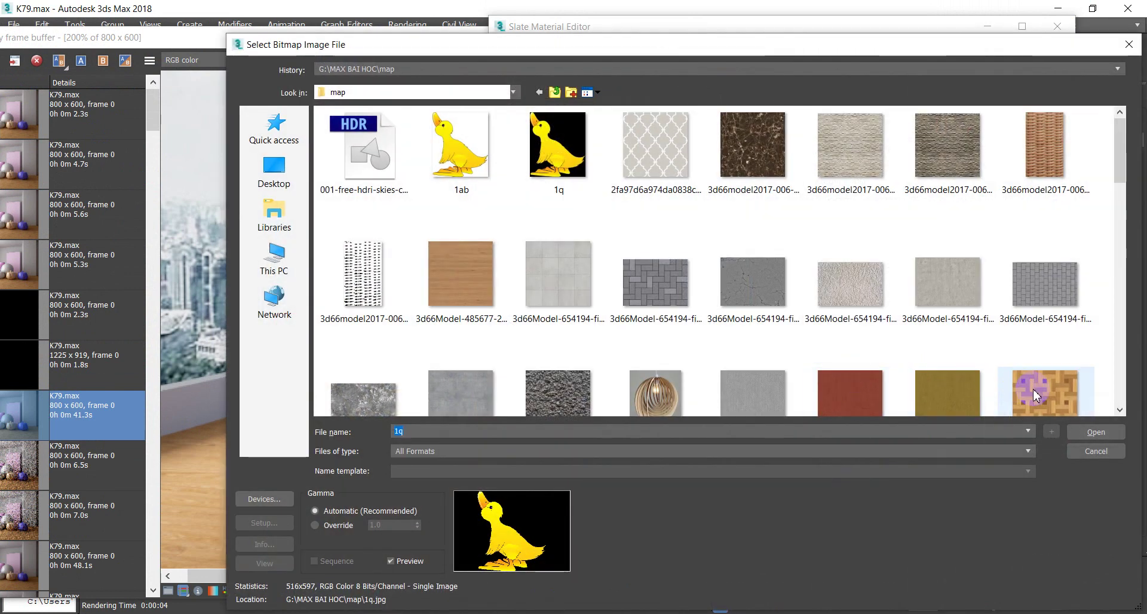
pyautogui.doubleClick(947, 144)
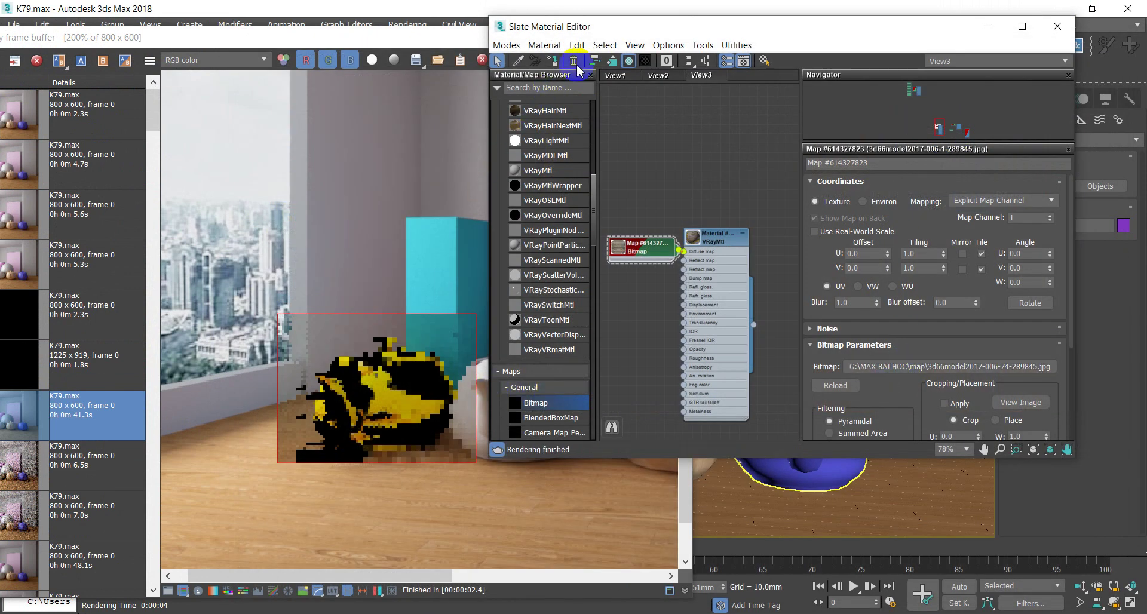
pyautogui.click(441, 35)
pyautogui.click(681, 59)
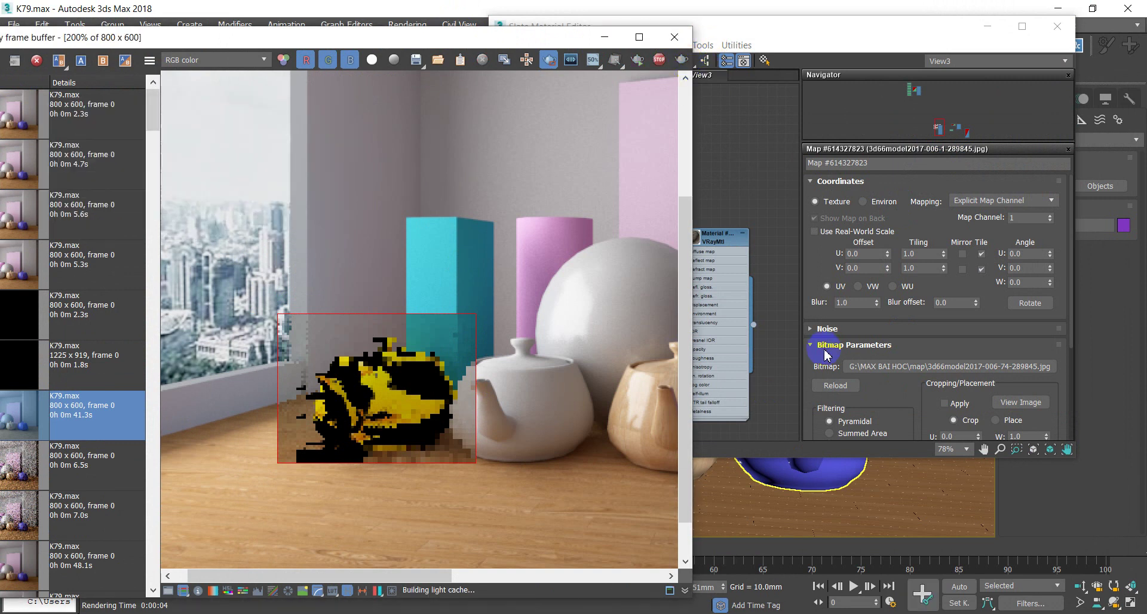
pyautogui.scroll(1, 398, 436)
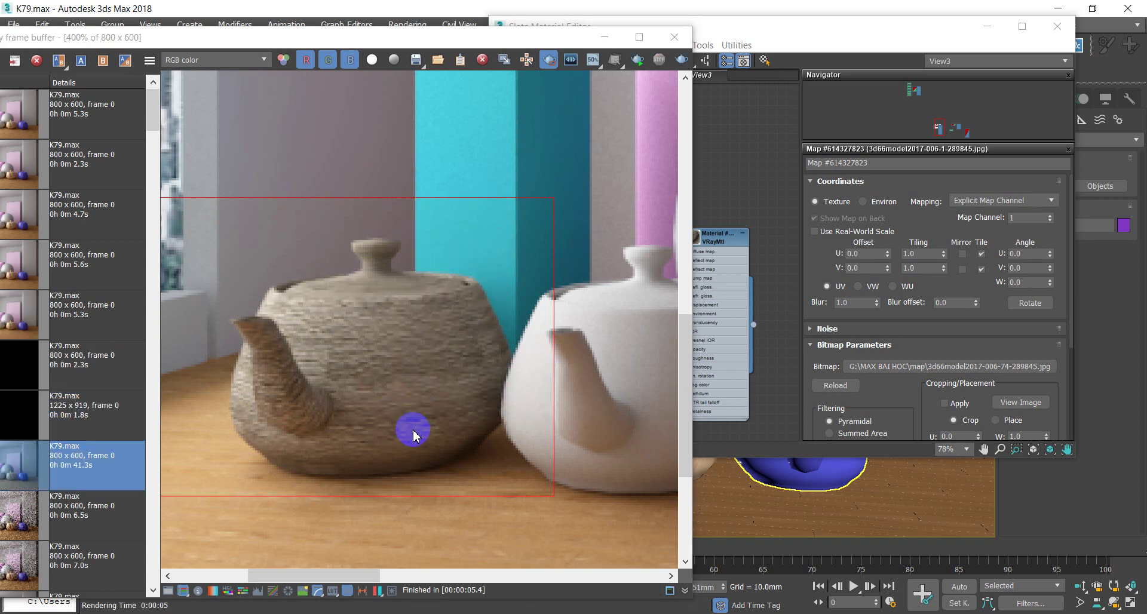
# - Replace the bitmap with 90.jpg and re-render the region to see the golden pattern
pyautogui.click(963, 368)
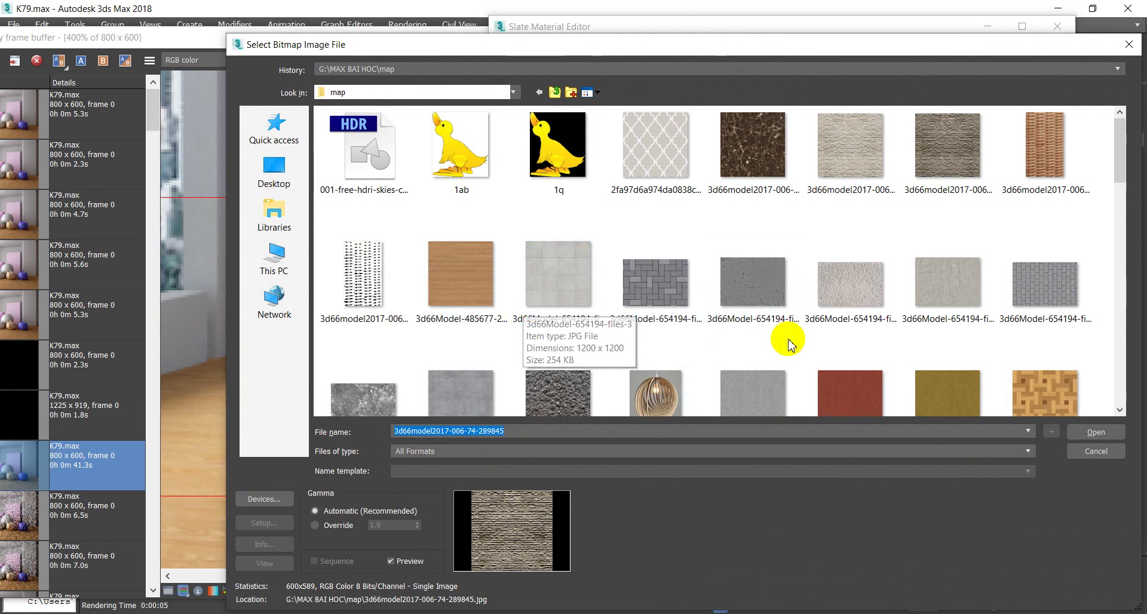
pyautogui.scroll(-3, 789, 339)
pyautogui.doubleClick(1056, 214)
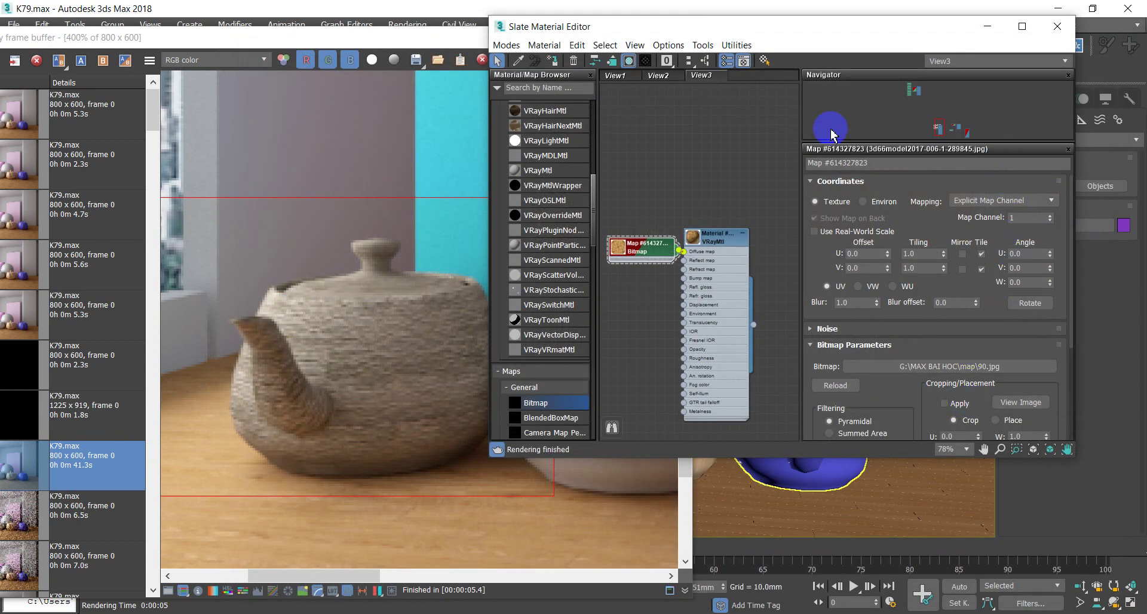
pyautogui.moveTo(674, 219); pyautogui.dragTo(657, 173)
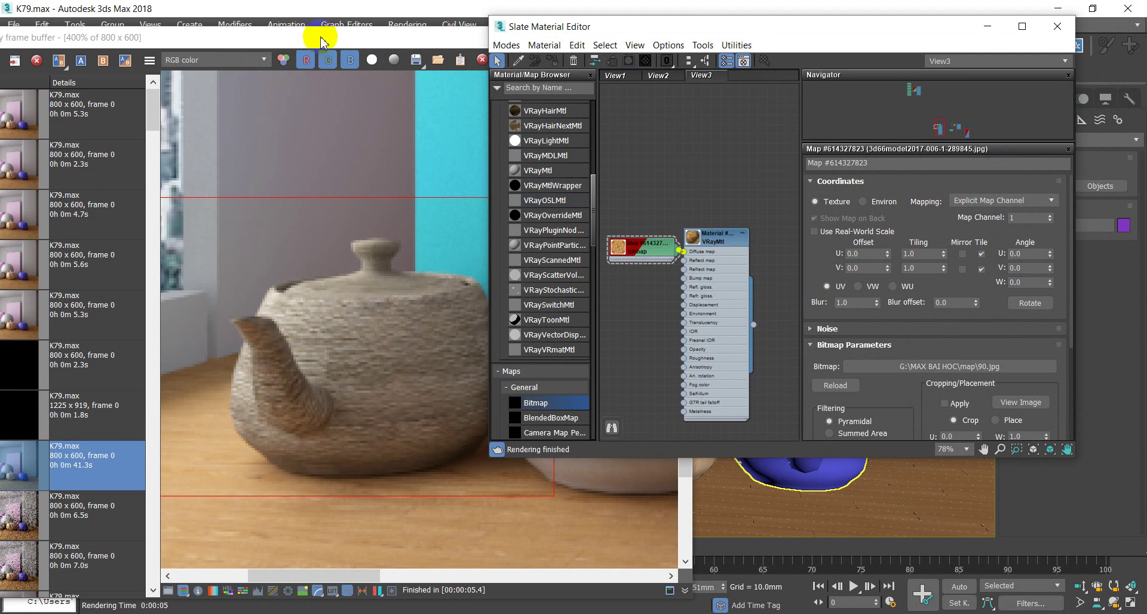
pyautogui.moveTo(321, 42); pyautogui.dragTo(344, 40)
pyautogui.click(706, 58)
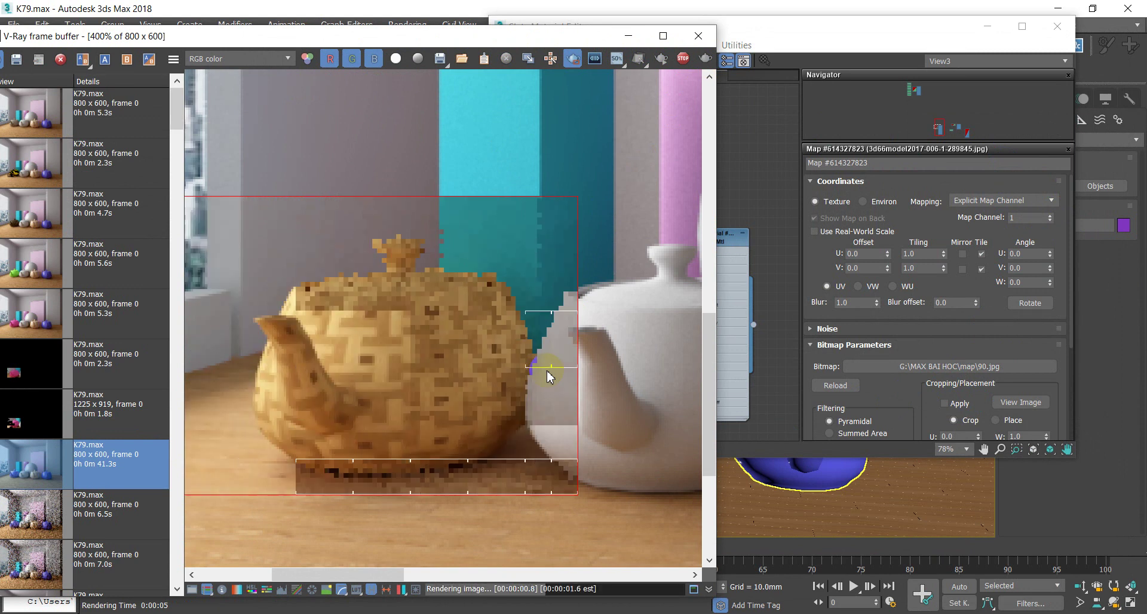
pyautogui.scroll(-2, 323, 390)
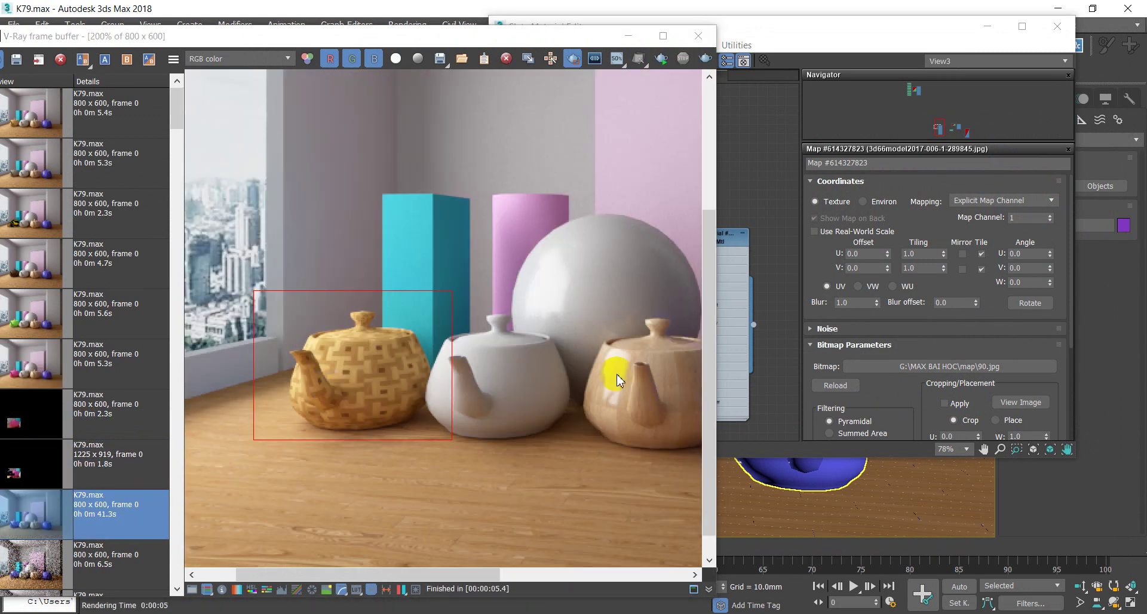
pyautogui.click(746, 150)
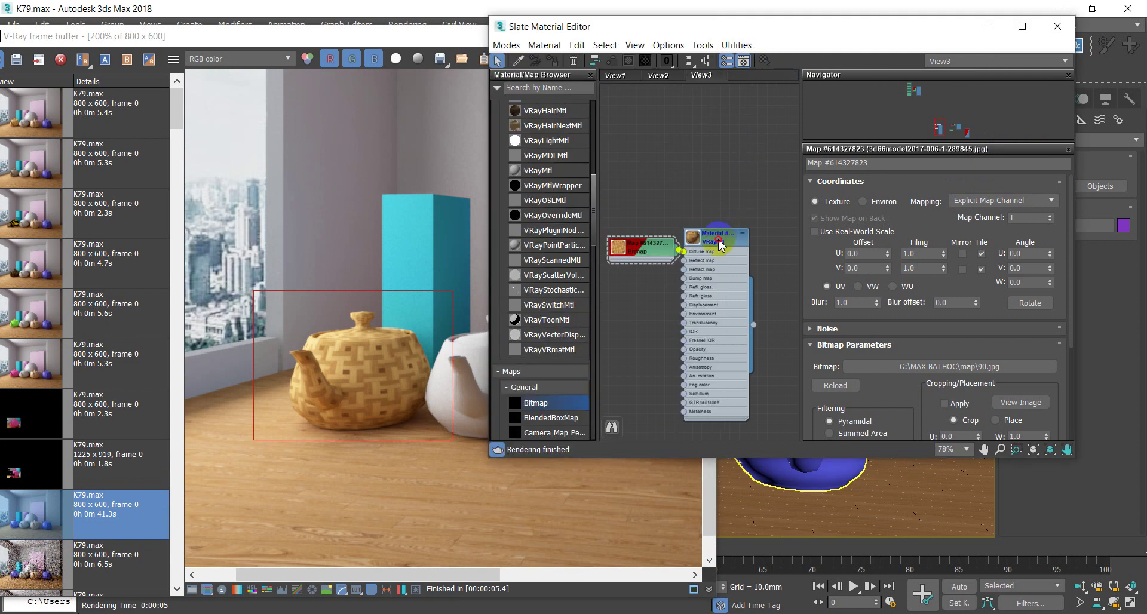
# - Set Material #105's Reflect colour to mid-grey, value 118
pyautogui.click(720, 242)
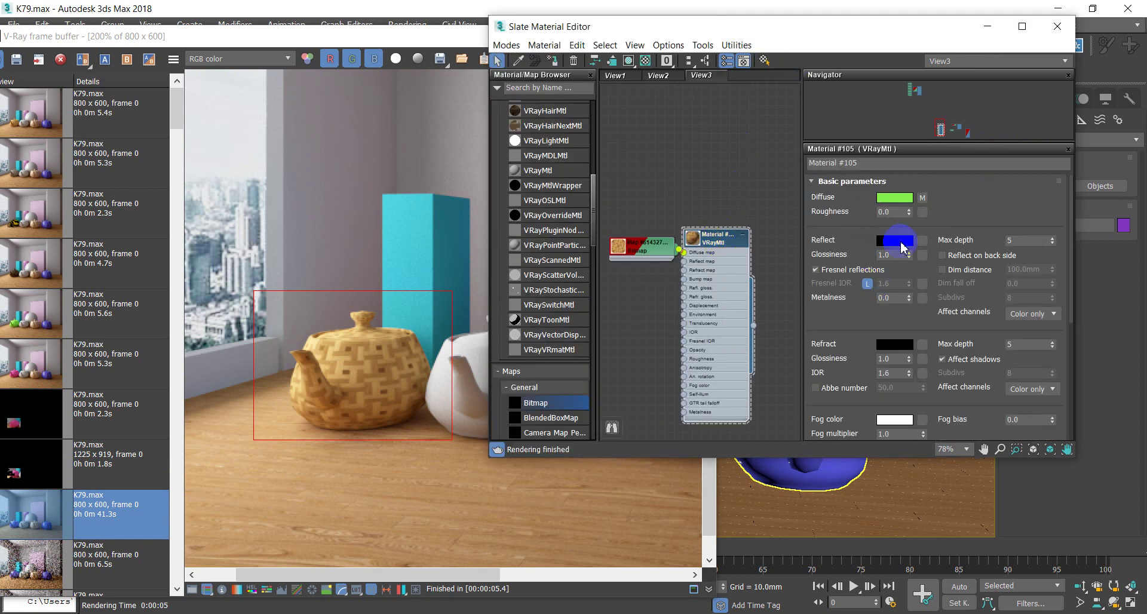
pyautogui.moveTo(898, 457); pyautogui.dragTo(898, 613)
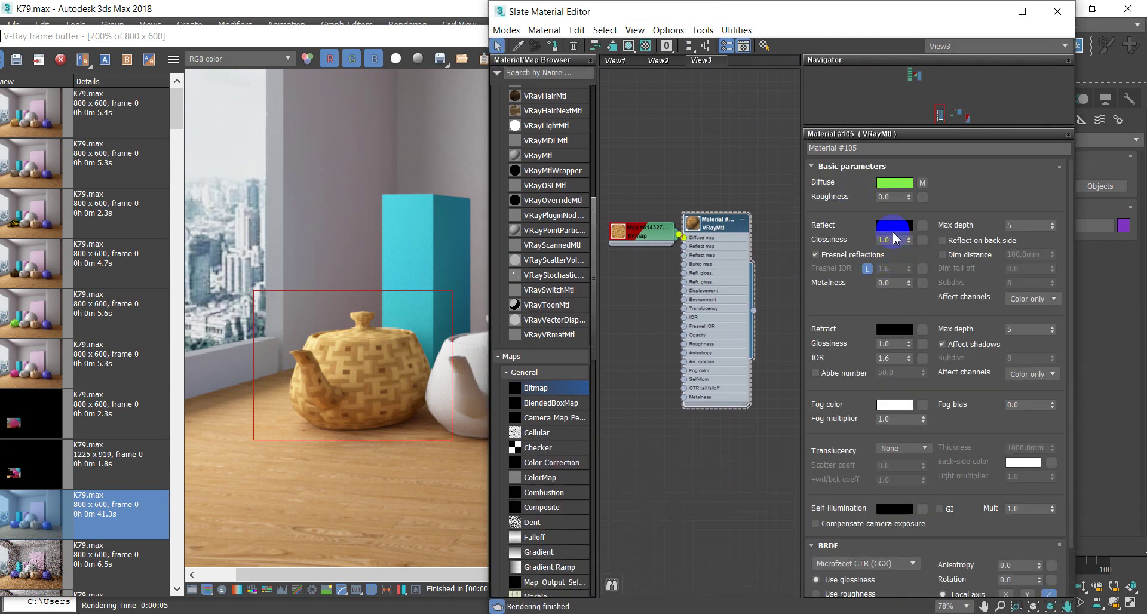
pyautogui.click(894, 227)
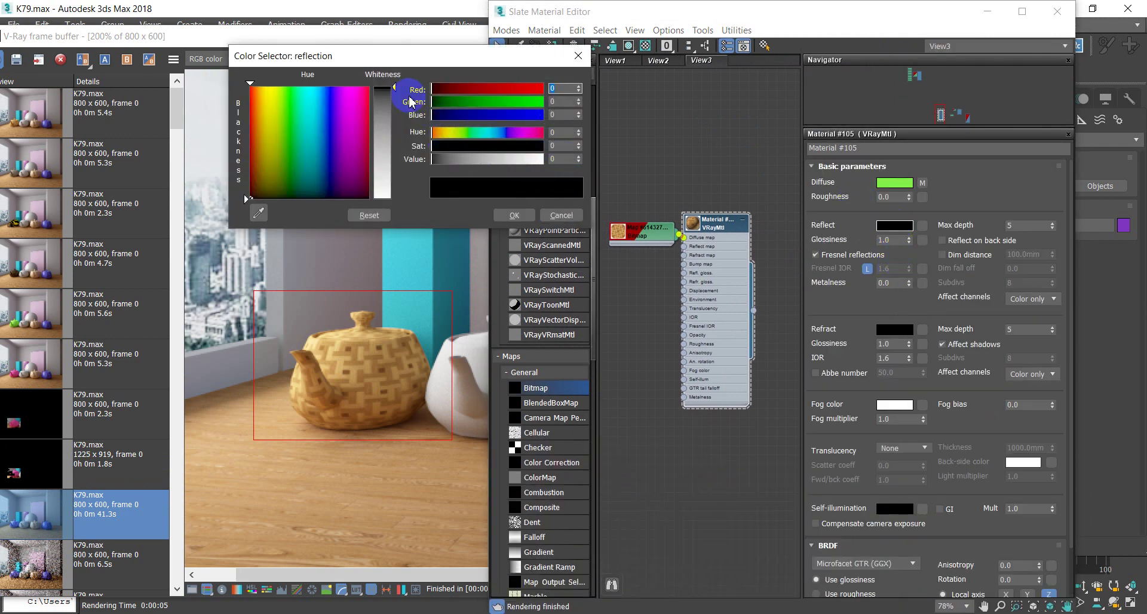
pyautogui.moveTo(395, 87); pyautogui.dragTo(394, 198)
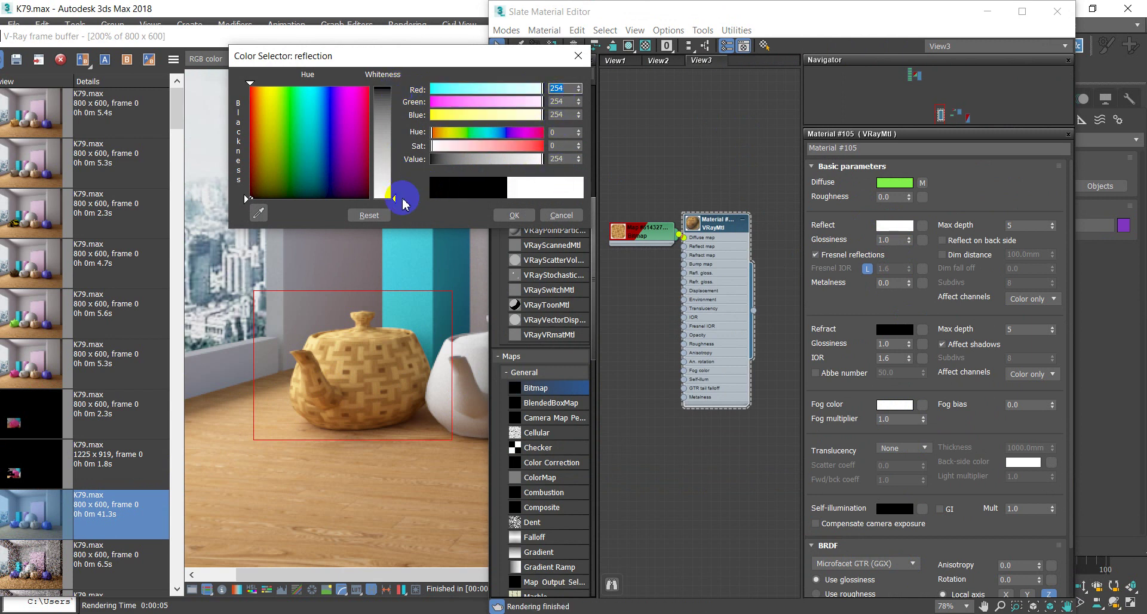
pyautogui.click(510, 163)
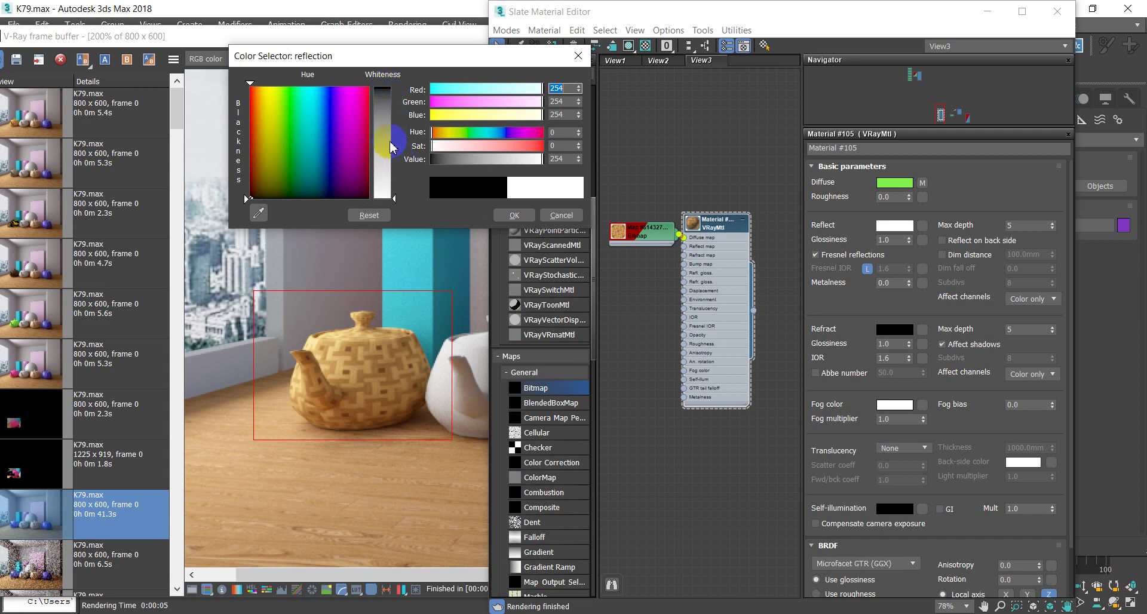
pyautogui.click(392, 147)
pyautogui.click(513, 216)
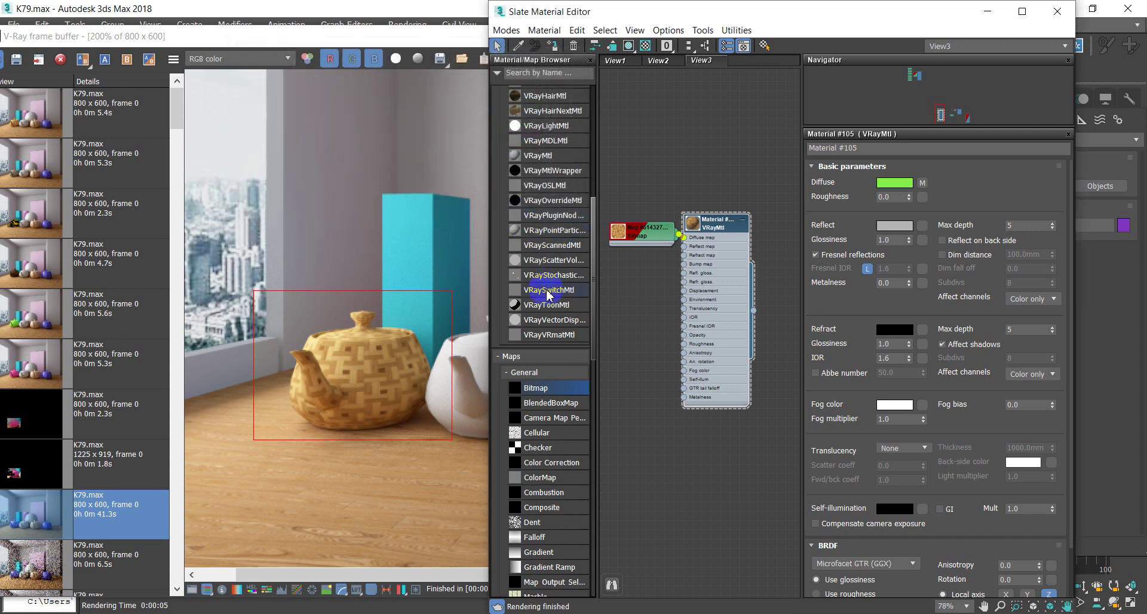
pyautogui.click(449, 38)
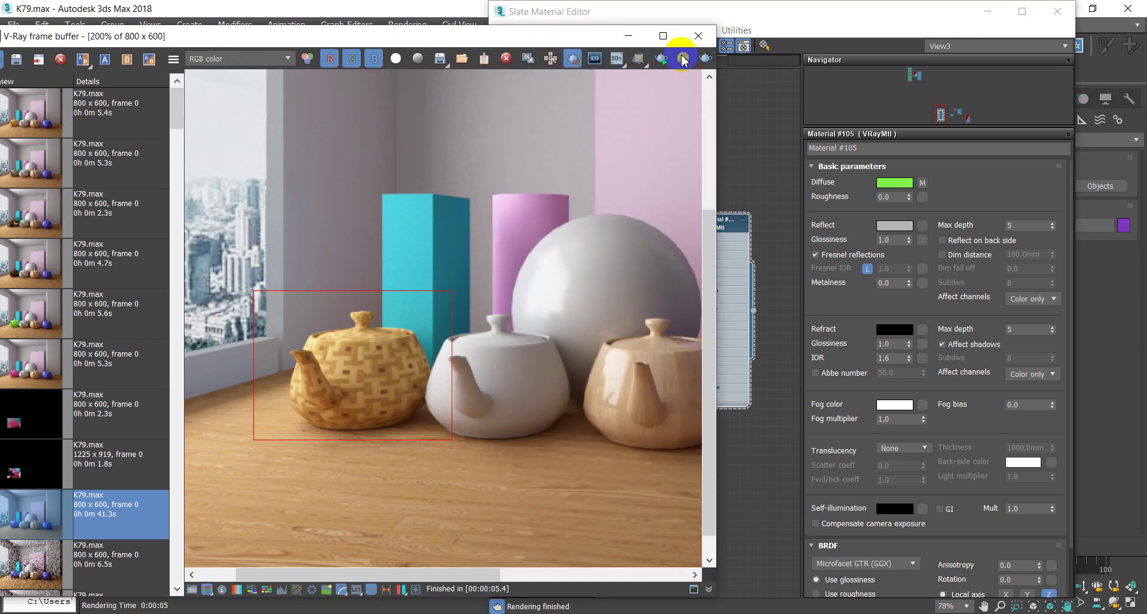
# - Re-render to check the grey reflection, then enlarge the render region over all four teapots
pyautogui.click(704, 60)
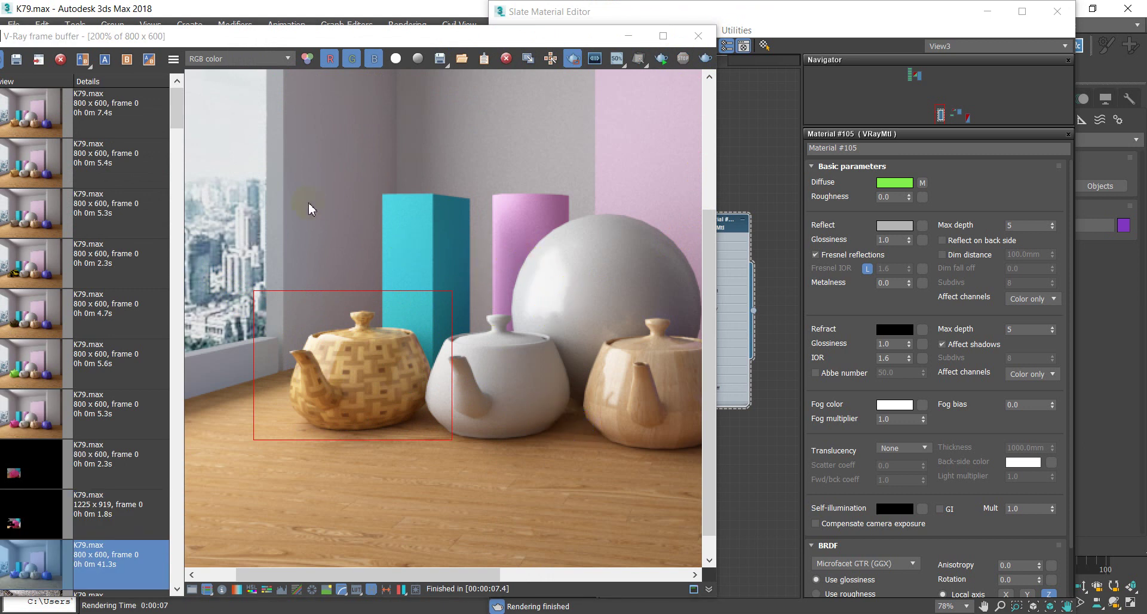
pyautogui.moveTo(251, 187); pyautogui.dragTo(714, 503)
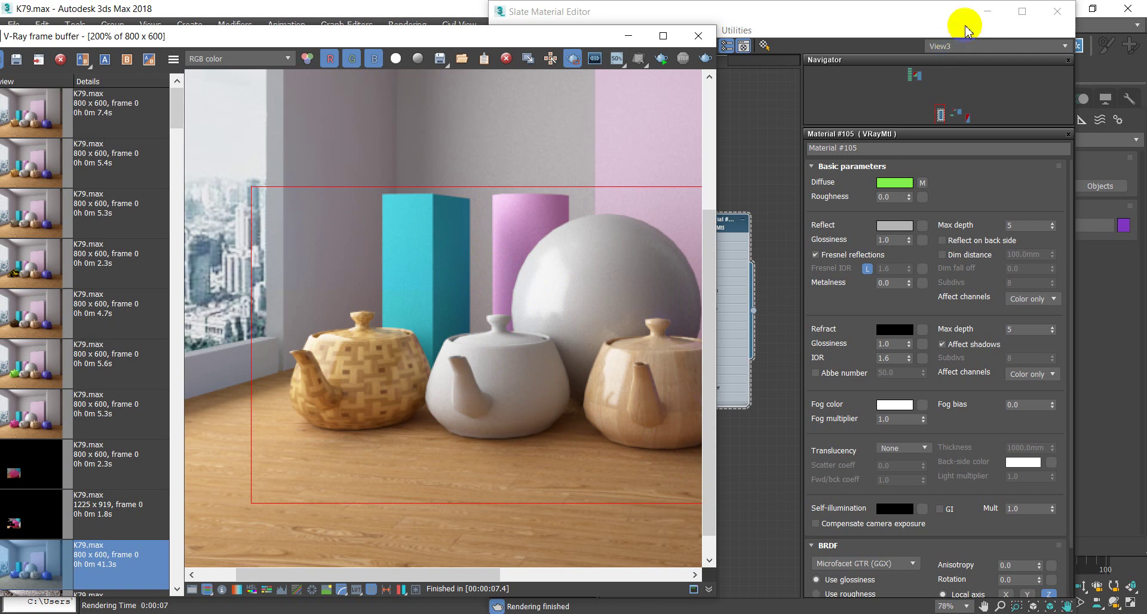
pyautogui.click(988, 11)
# - Assign Material #105 to the box, cylinder, sphere and white teapot, then region-render the scene
pyautogui.click(628, 36)
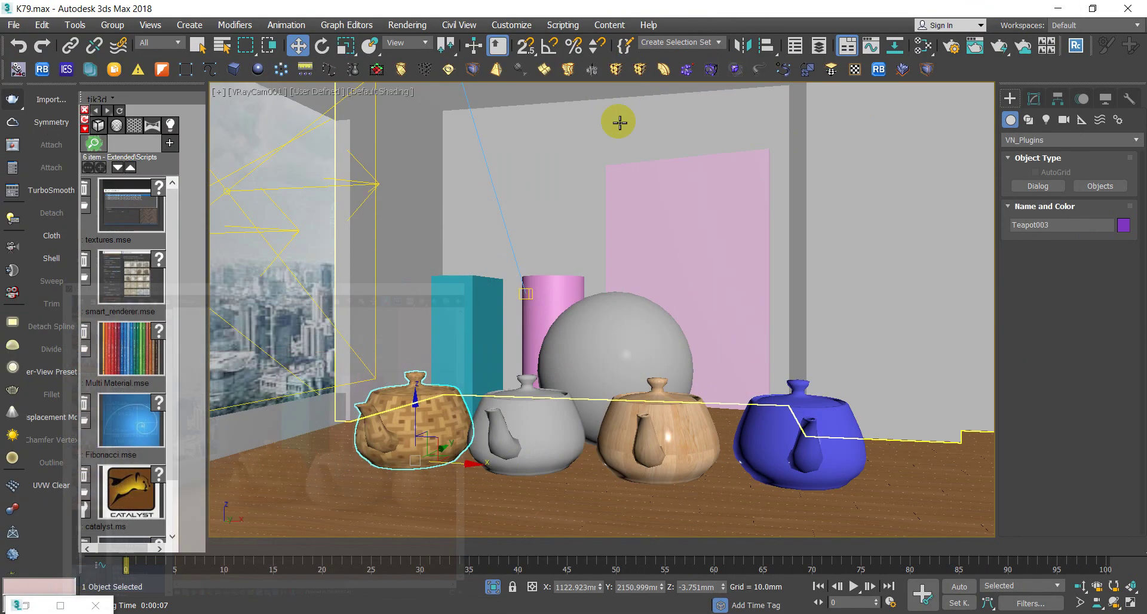
pyautogui.click(466, 335)
pyautogui.keyDown('ctrl'); pyautogui.click(552, 310); pyautogui.keyUp('ctrl')
pyautogui.keyDown('ctrl'); pyautogui.click(588, 335); pyautogui.keyUp('ctrl')
pyautogui.keyDown('ctrl'); pyautogui.click(546, 423); pyautogui.keyUp('ctrl')
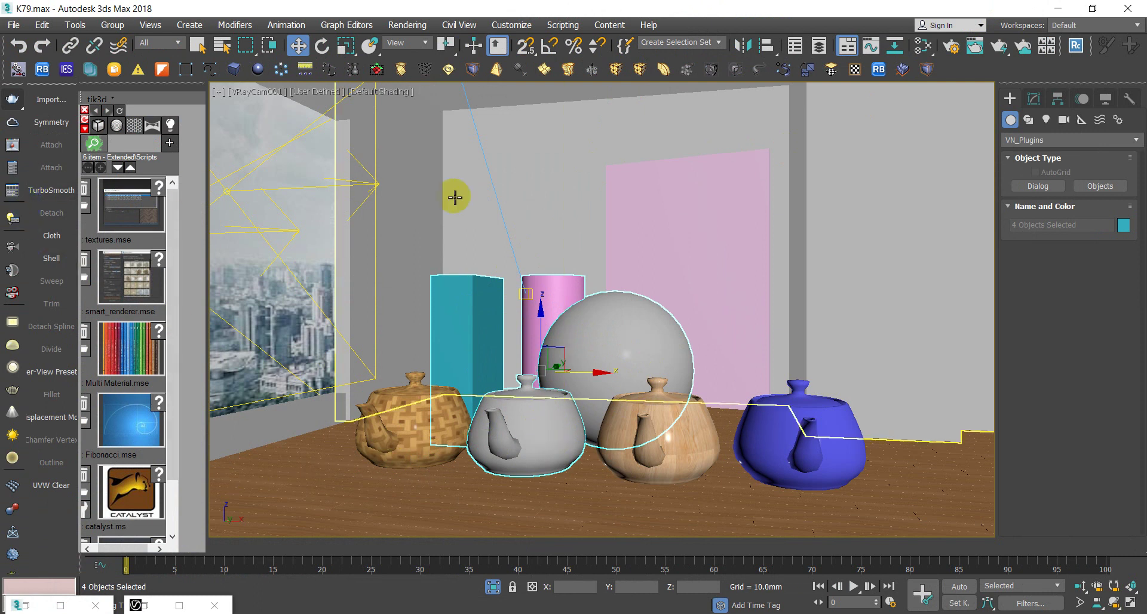
pyautogui.press('m')
pyautogui.rightClick(717, 219)
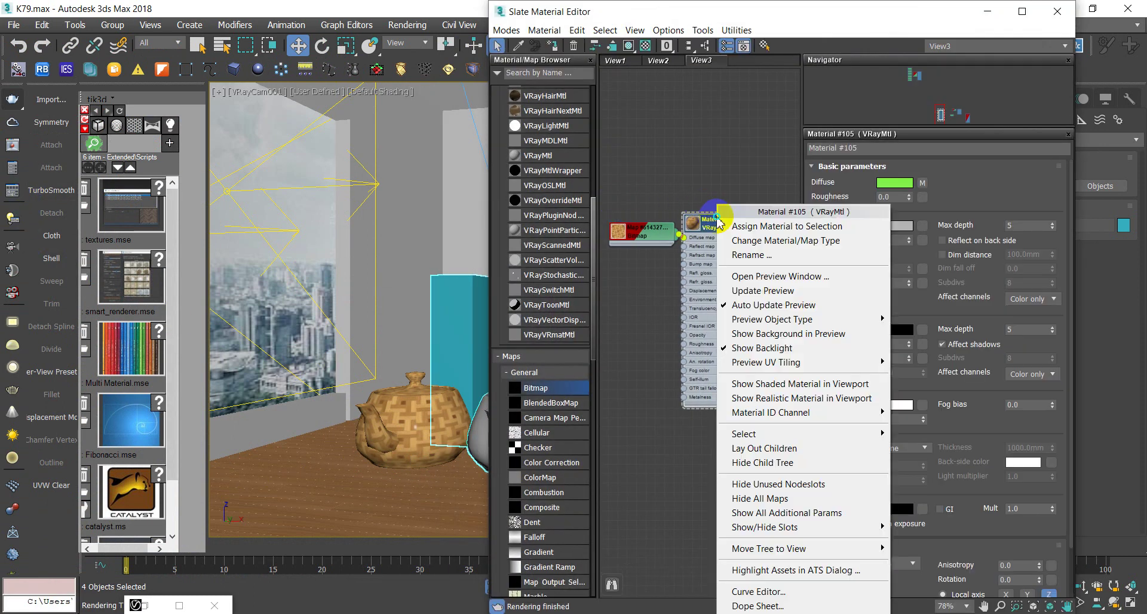
pyautogui.click(777, 226)
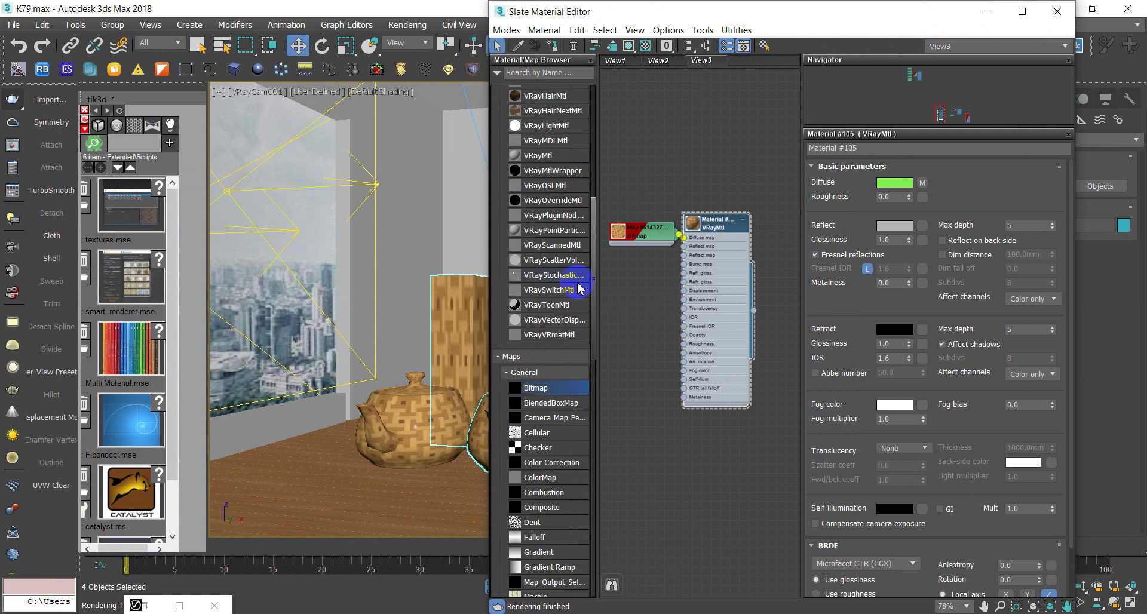
pyautogui.click(360, 144)
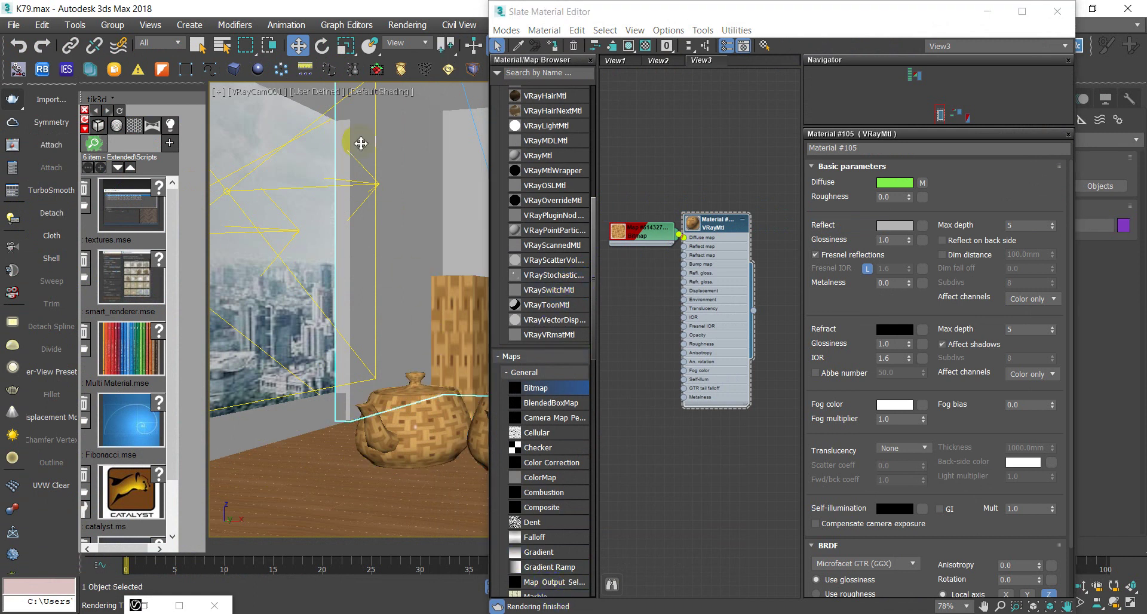
pyautogui.click(13, 103)
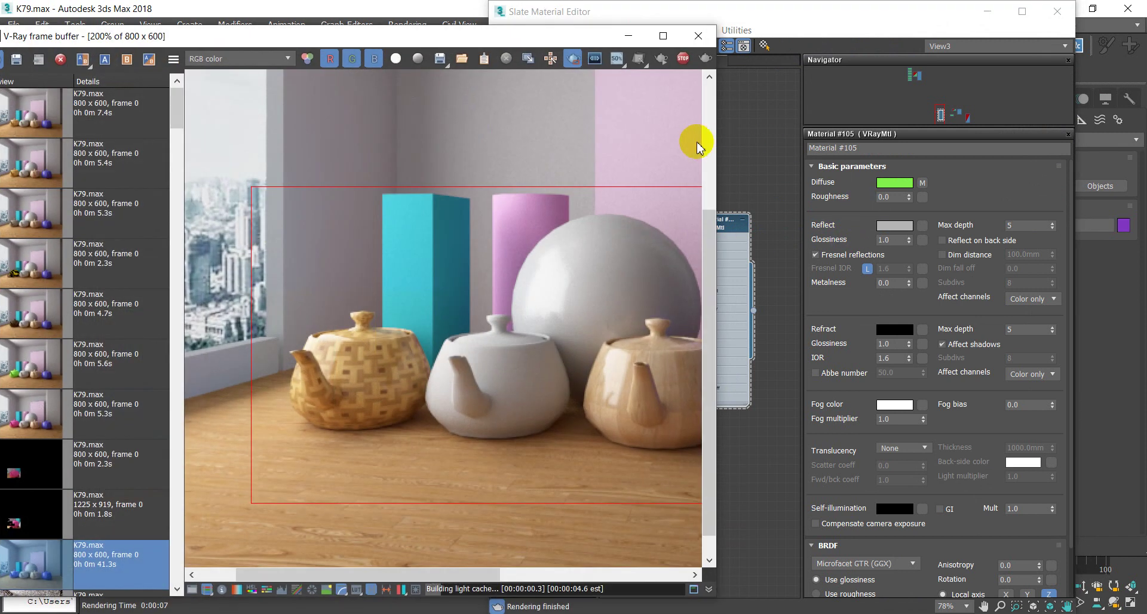
pyautogui.click(659, 37)
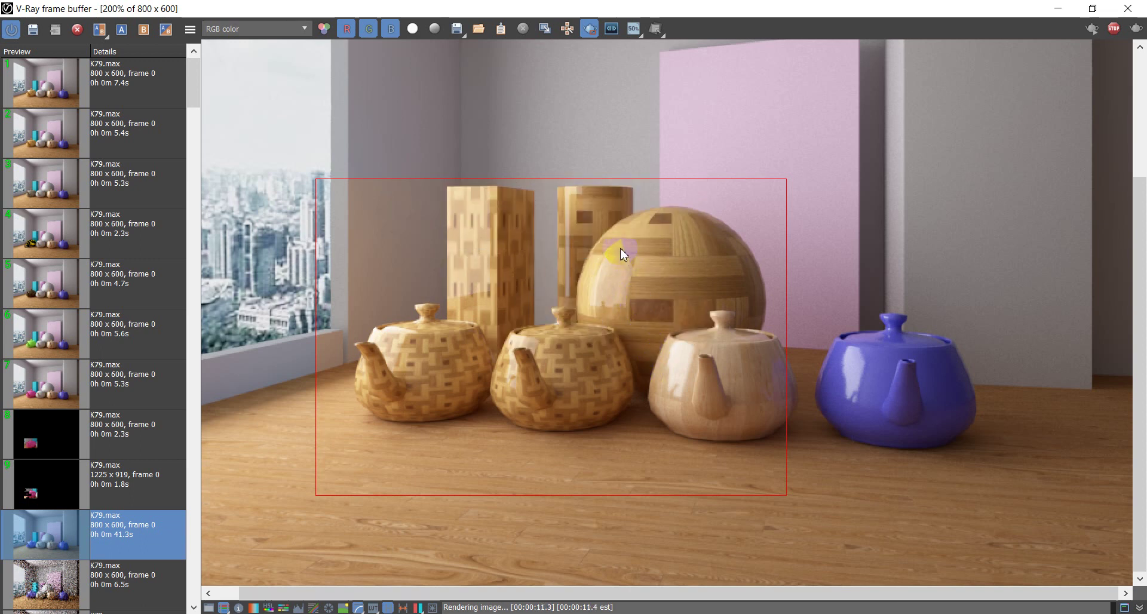
# - Raise Material #105's Reflect colour to near-white 236 and re-render the region
pyautogui.click(1058, 13)
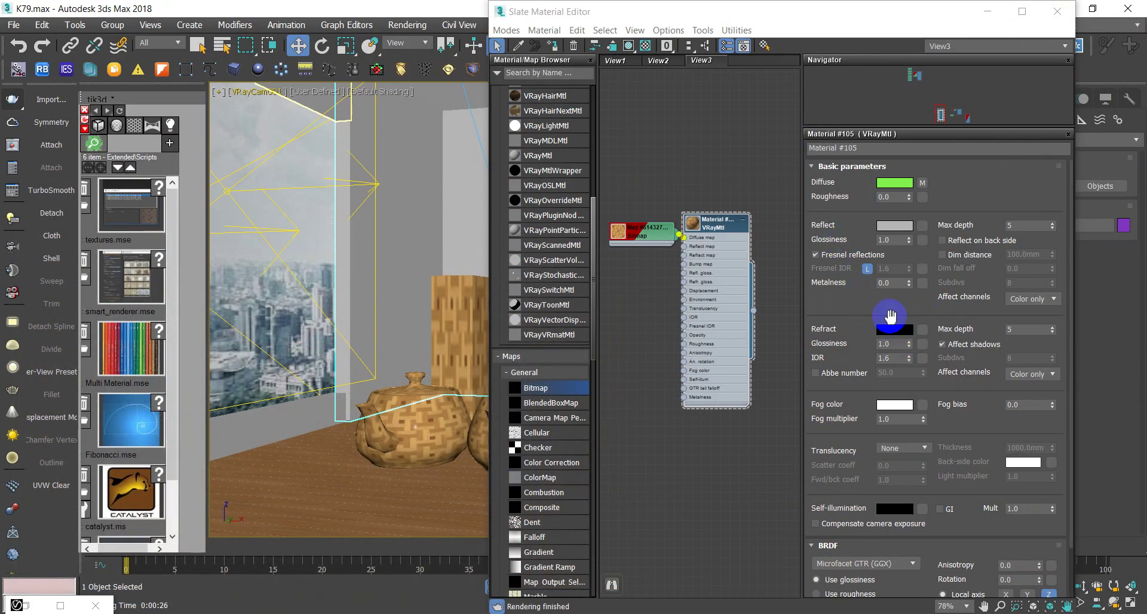
pyautogui.click(891, 230)
pyautogui.moveTo(401, 146); pyautogui.dragTo(395, 197)
pyautogui.click(514, 215)
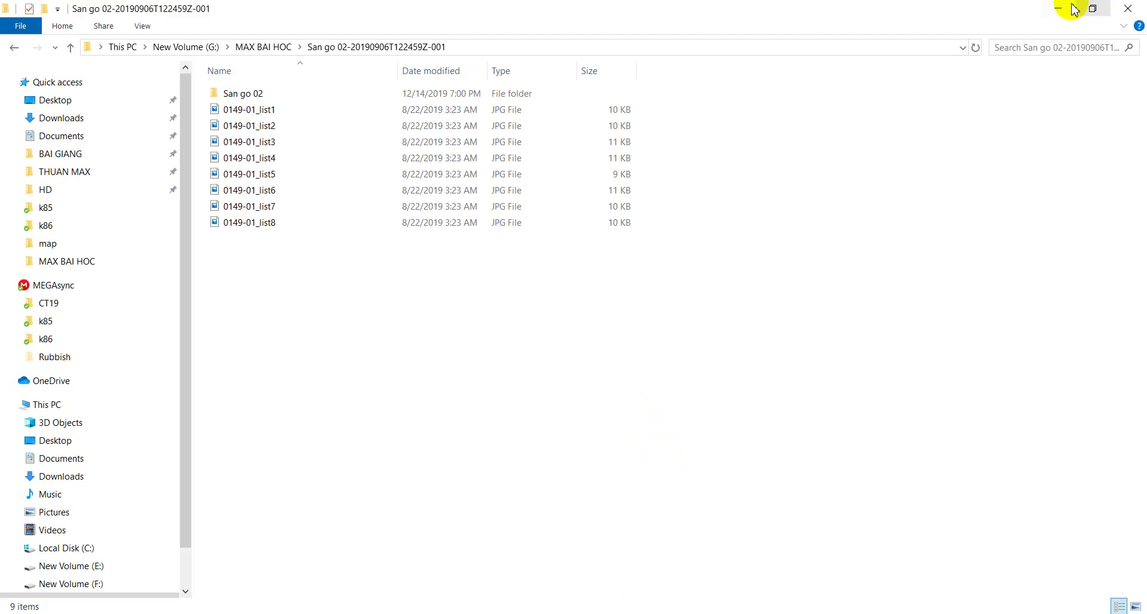
pyautogui.click(1063, 11)
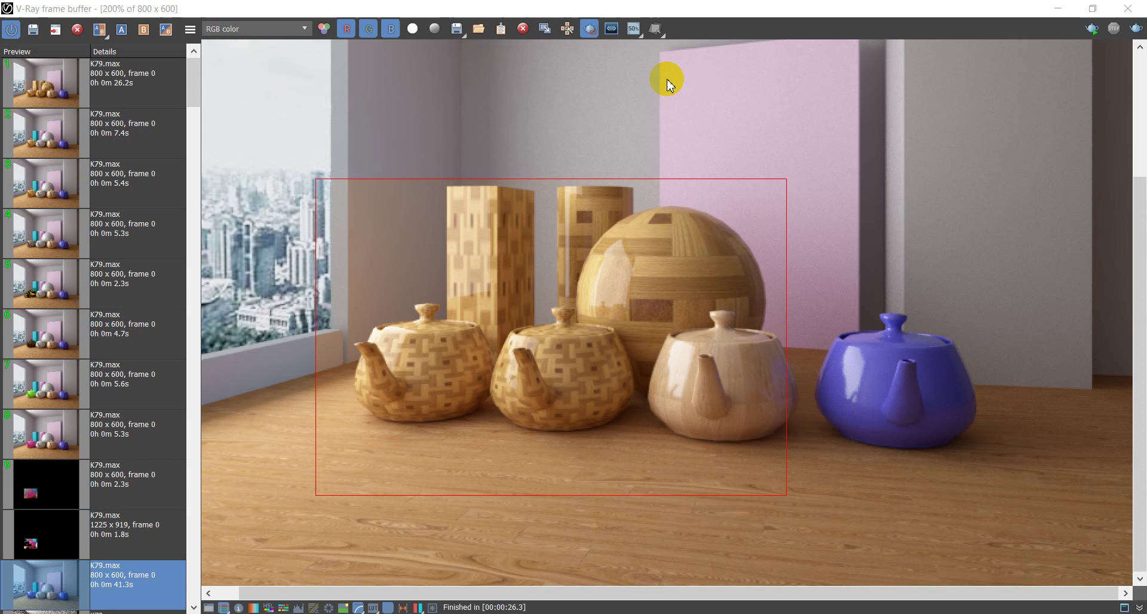
pyautogui.click(1135, 31)
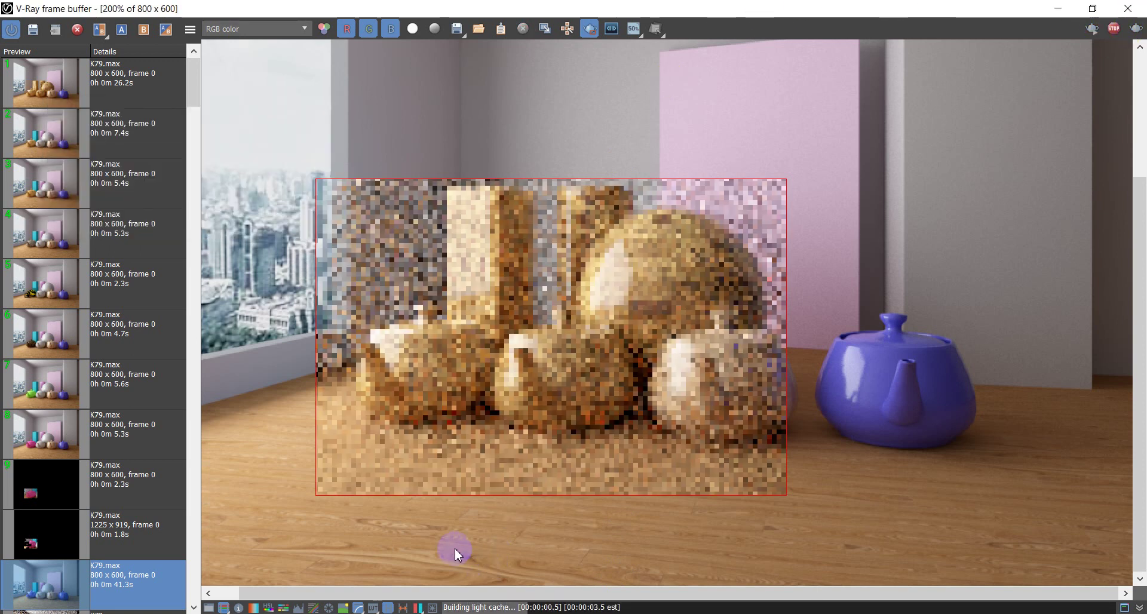
# - Compare the brighter-reflection render with the previous history entry using the A/B split divider
pyautogui.click(137, 66)
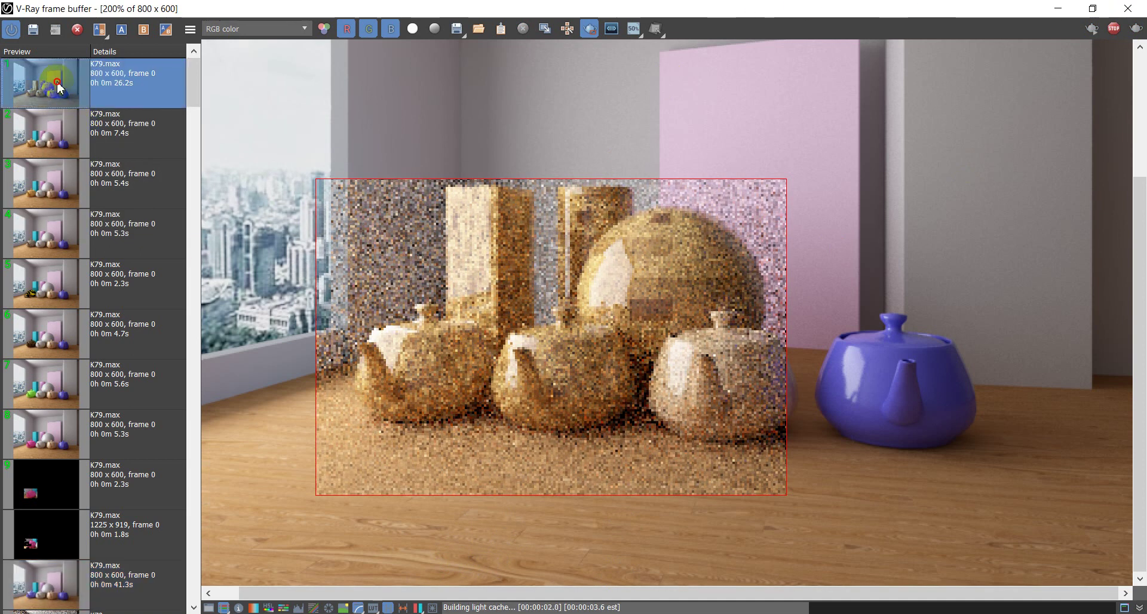
pyautogui.click(143, 29)
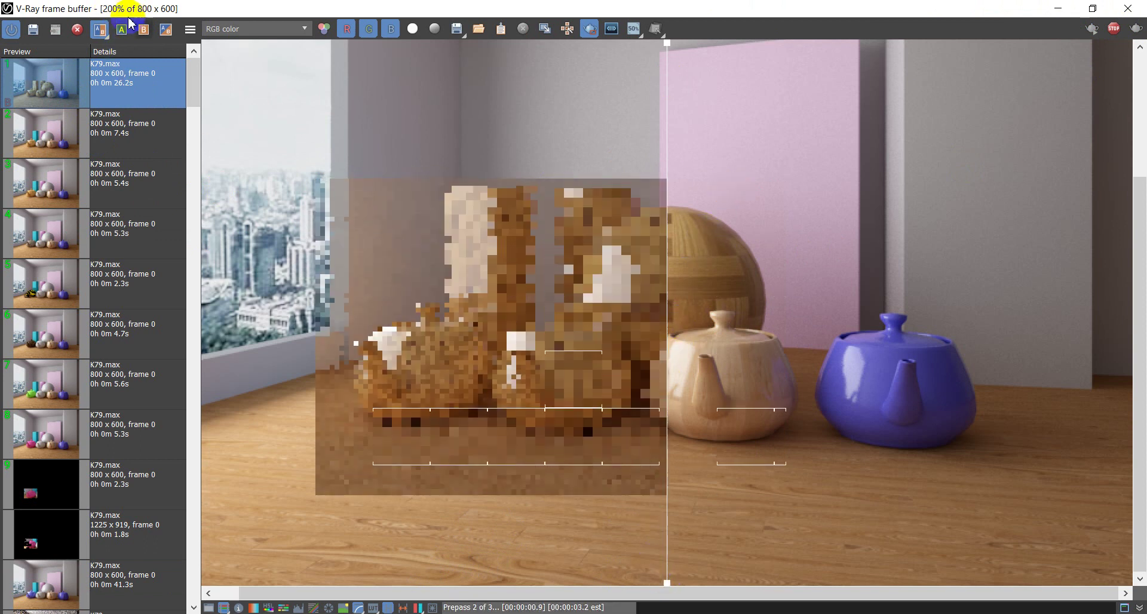
pyautogui.moveTo(666, 416)
pyautogui.mouseDown()
pyautogui.moveTo(412, 367)
pyautogui.moveTo(266, 379)
pyautogui.moveTo(504, 403)
pyautogui.moveTo(864, 465)
pyautogui.mouseUp()
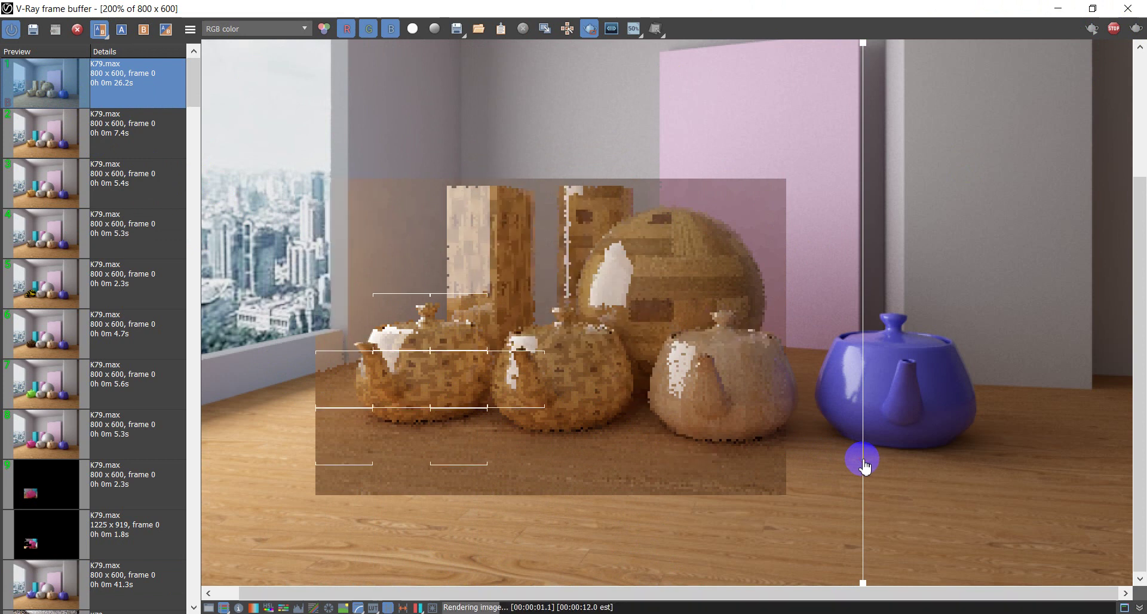
pyautogui.moveTo(864, 465)
pyautogui.mouseDown()
pyautogui.moveTo(276, 438)
pyautogui.moveTo(310, 441)
pyautogui.moveTo(410, 407)
pyautogui.moveTo(413, 386)
pyautogui.mouseUp()
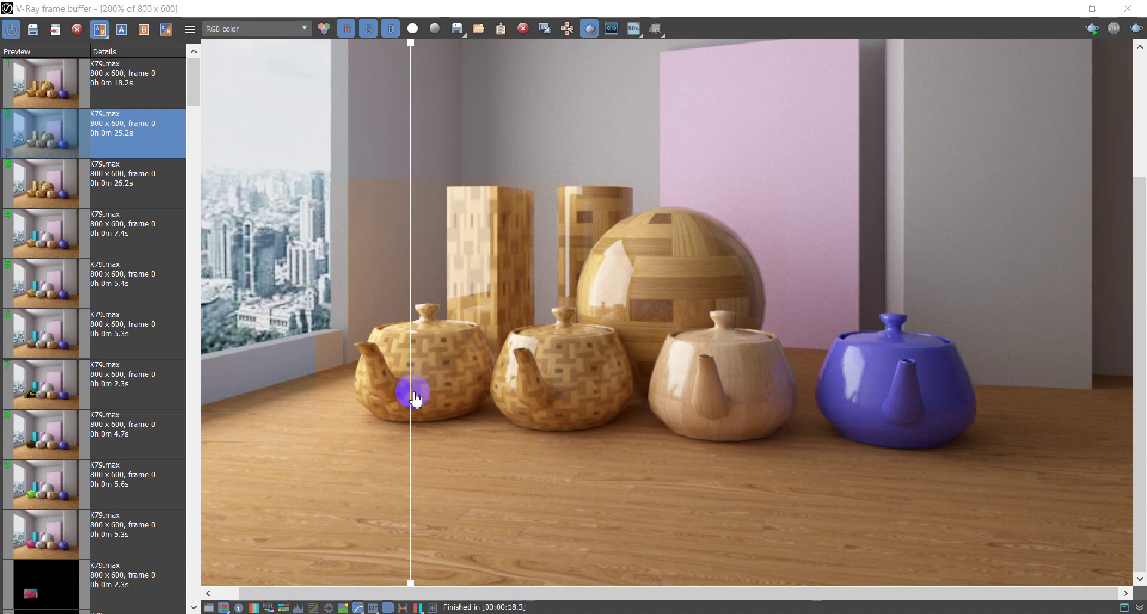
pyautogui.moveTo(416, 398)
pyautogui.mouseDown()
pyautogui.moveTo(660, 513)
pyautogui.moveTo(371, 486)
pyautogui.moveTo(709, 517)
pyautogui.moveTo(563, 505)
pyautogui.moveTo(790, 503)
pyautogui.mouseUp()
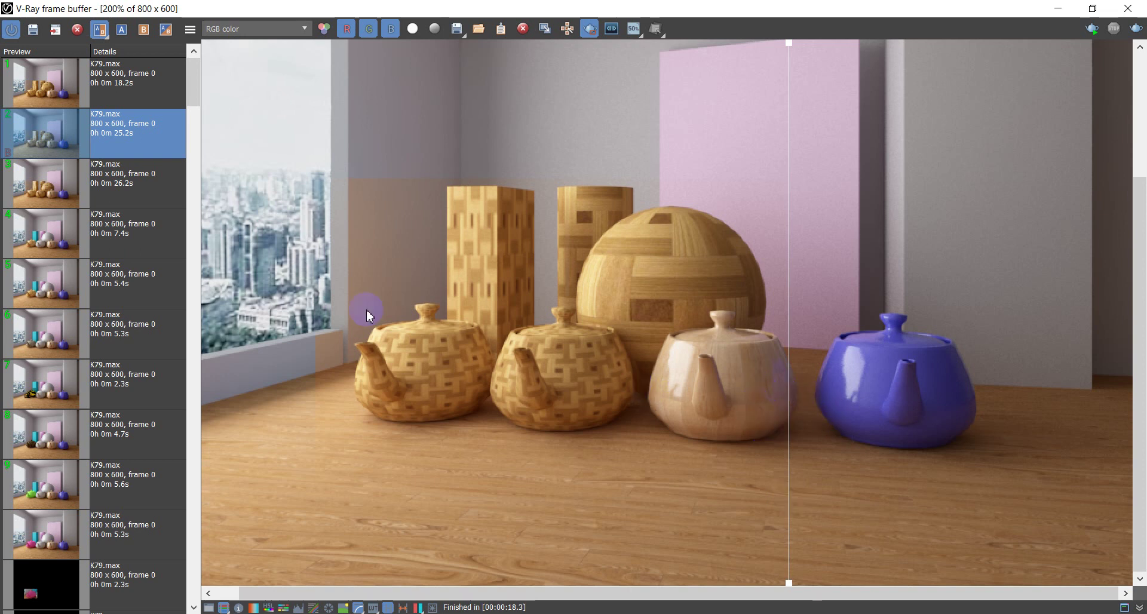
pyautogui.click(1055, 9)
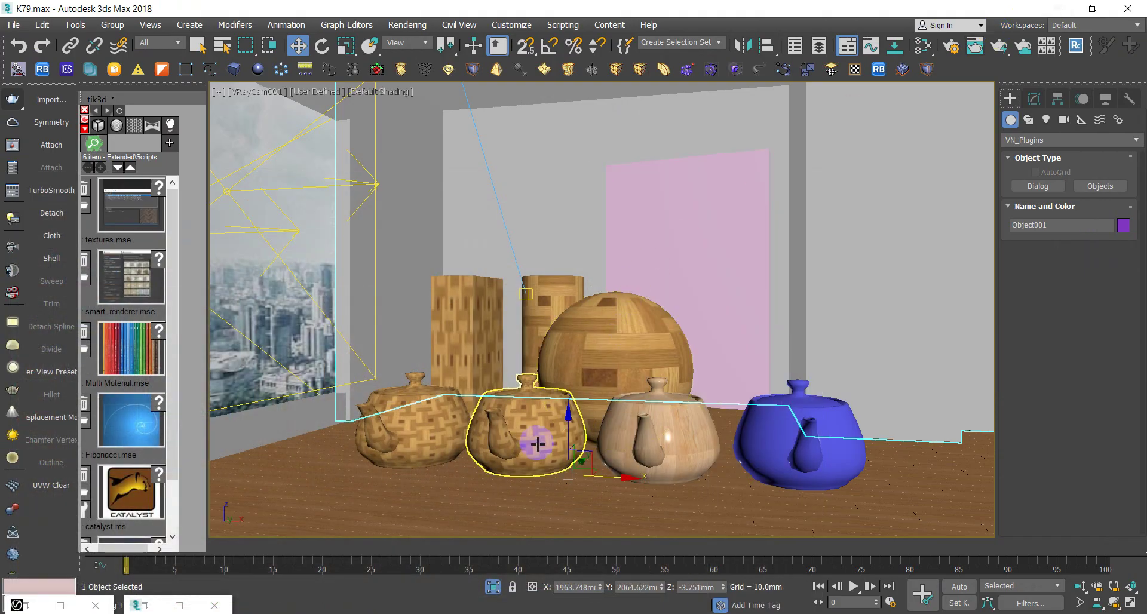
# - With the middle teapot selected, add a VRayMtl node in the Slate editor, undoing the extra copy
pyautogui.click(412, 439)
pyautogui.click(517, 433)
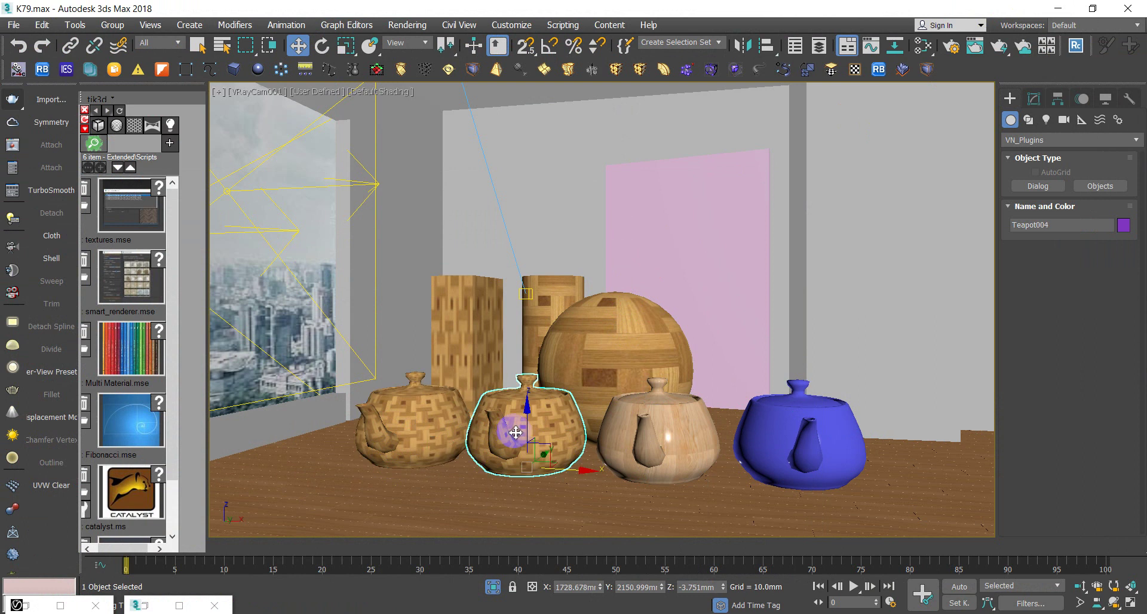
pyautogui.press('m')
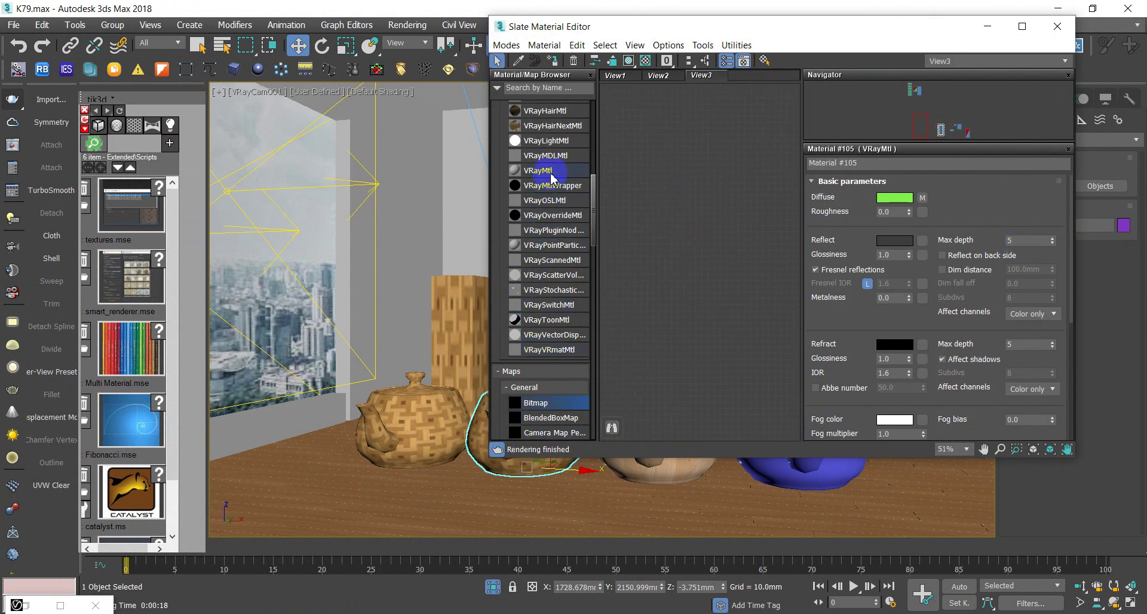
pyautogui.moveTo(551, 173)
pyautogui.mouseDown()
pyautogui.moveTo(717, 224)
pyautogui.moveTo(651, 197)
pyautogui.mouseUp()
pyautogui.click(736, 398)
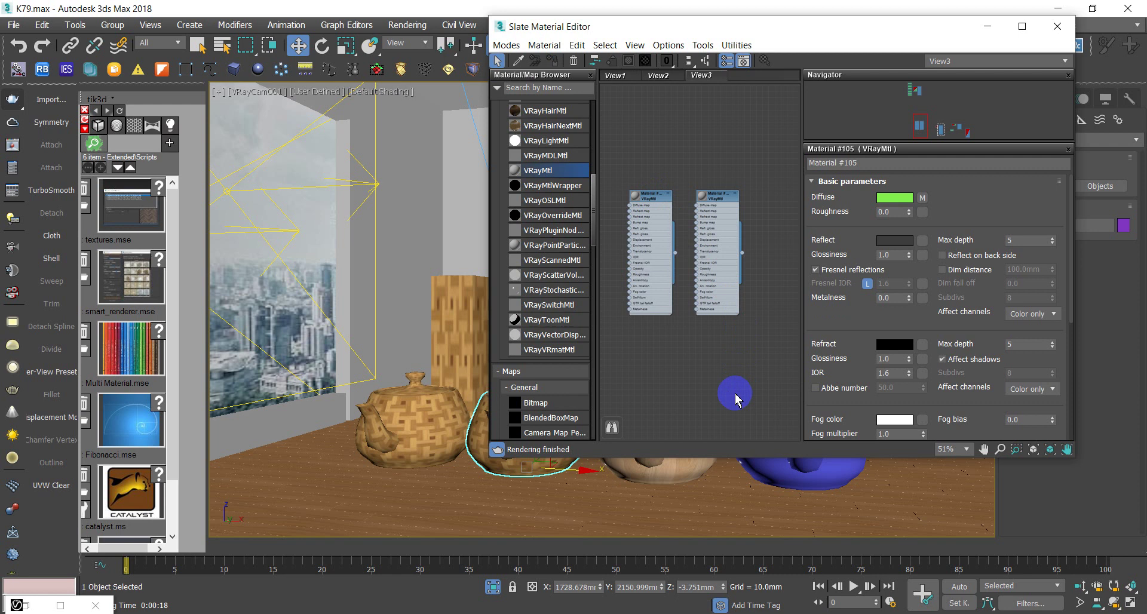
pyautogui.click(669, 195)
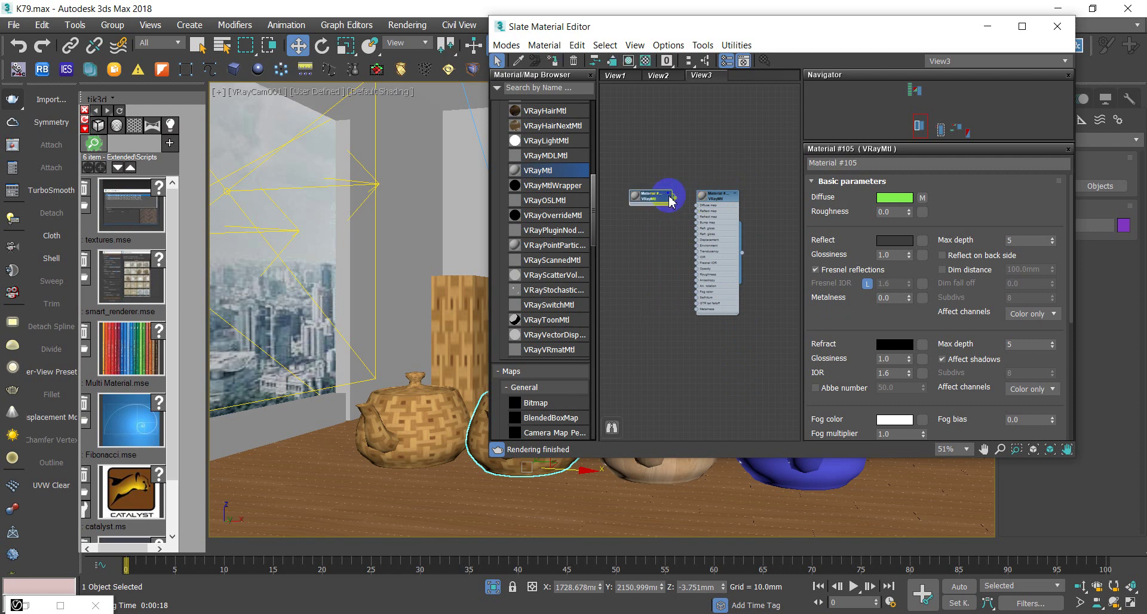
pyautogui.hotkey('ctrl', 'z')
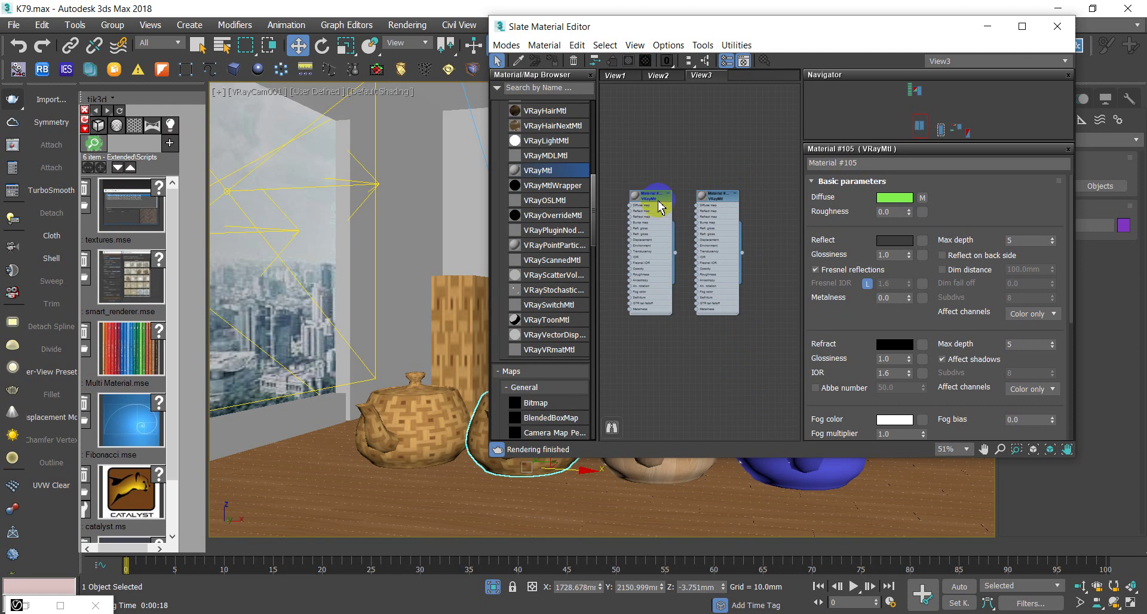
pyautogui.hotkey('ctrl', 'z')
# - Create VRayMtl Material #106 and raise its Reflect colour to 227
pyautogui.click(703, 200)
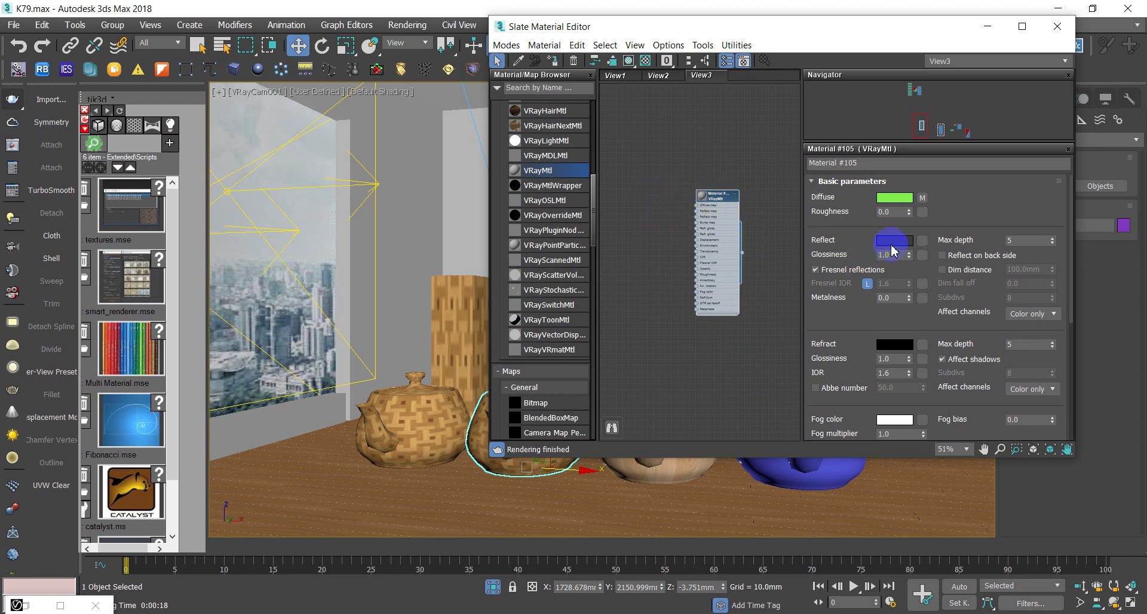
pyautogui.click(728, 203)
pyautogui.click(891, 247)
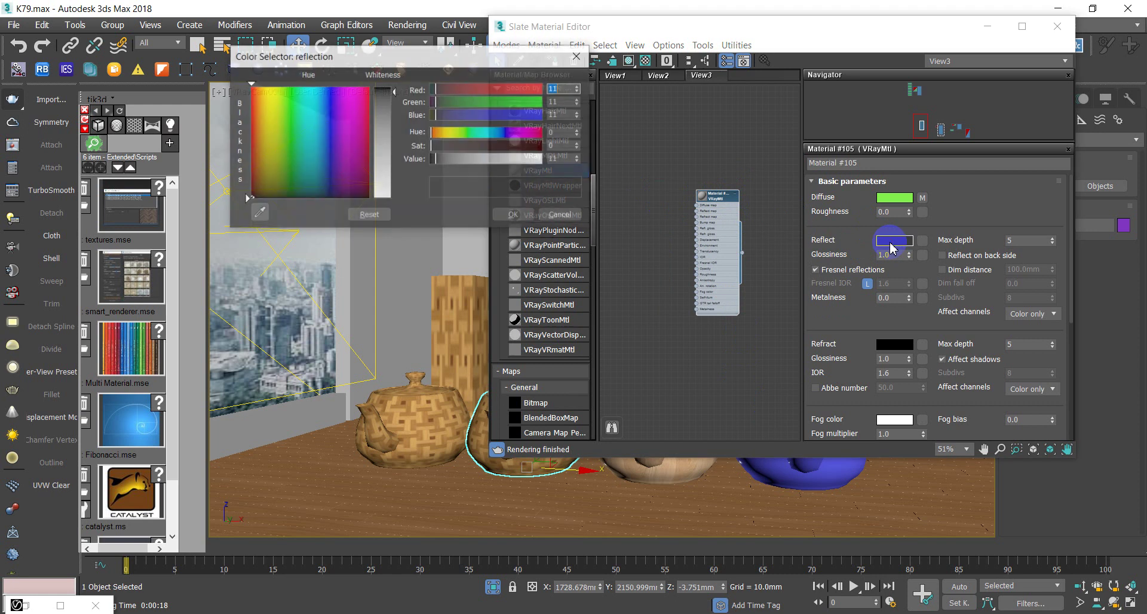
pyautogui.click(759, 222)
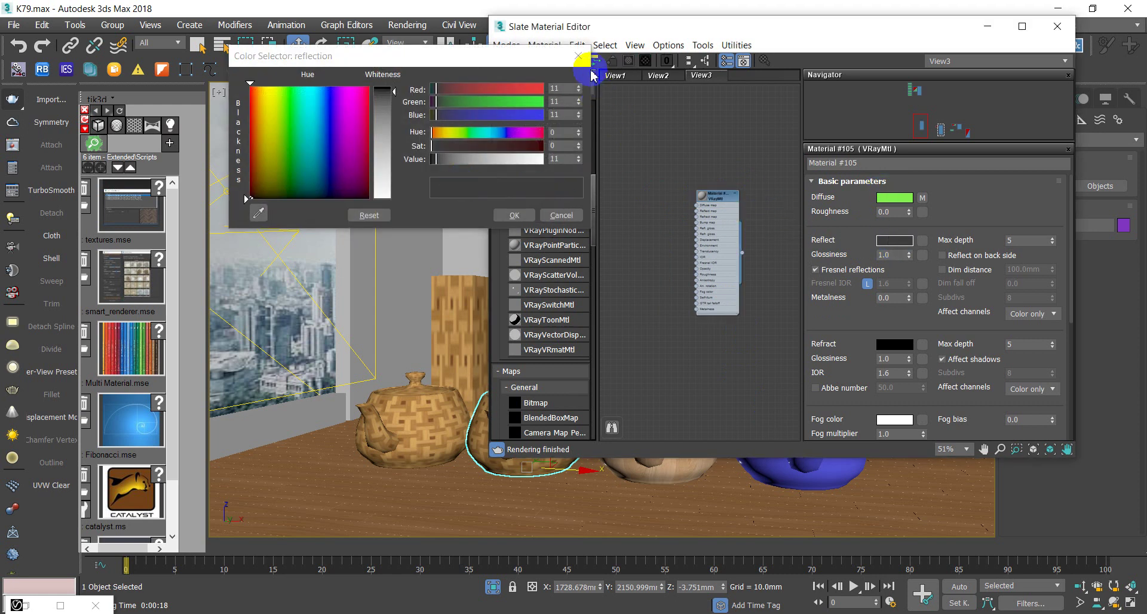
pyautogui.click(578, 56)
pyautogui.moveTo(538, 171); pyautogui.dragTo(735, 230)
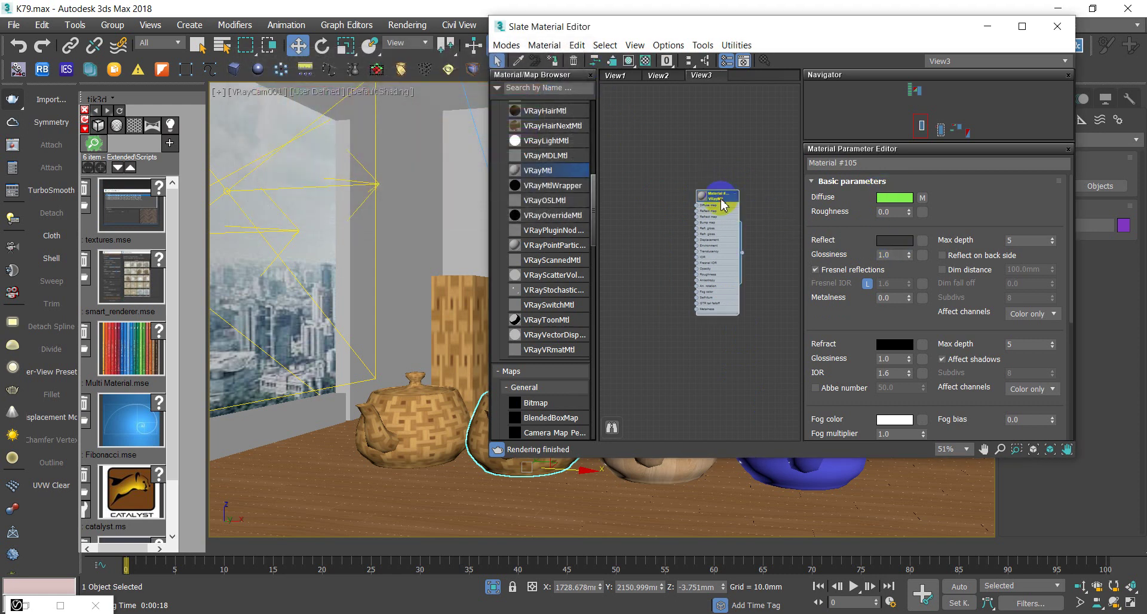
pyautogui.click(894, 247)
pyautogui.moveTo(391, 87); pyautogui.dragTo(395, 172)
pyautogui.click(518, 215)
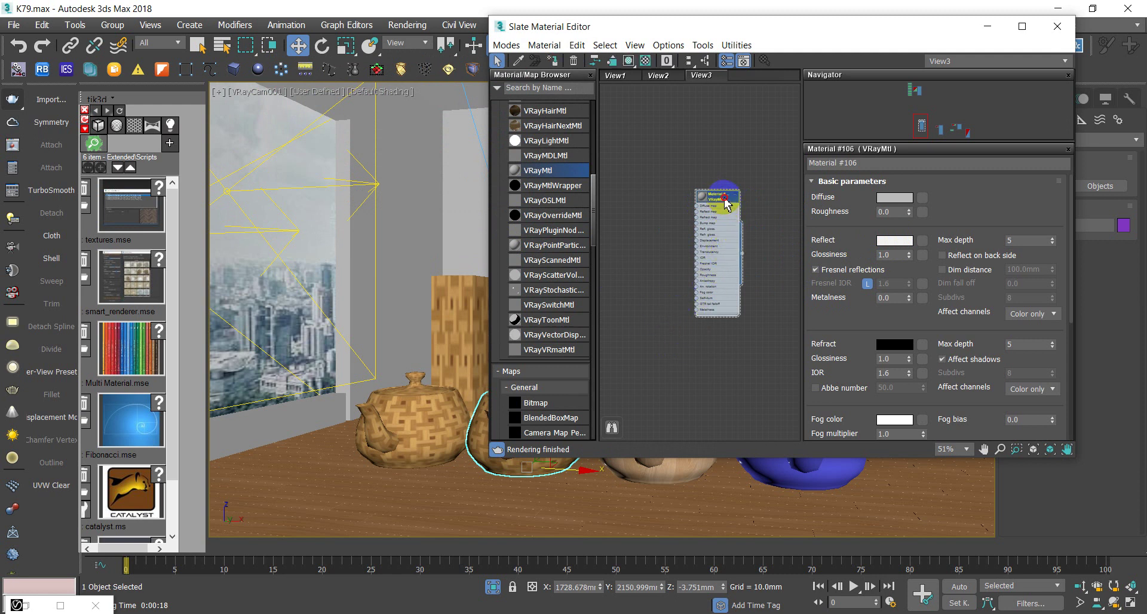
# - Copy the material node and give Material #106 a golden orange Reflect colour (247, 141, 3)
pyautogui.keyDown('shift'); pyautogui.moveTo(727, 204); pyautogui.dragTo(654, 203); pyautogui.keyUp('shift')
pyautogui.click(701, 200)
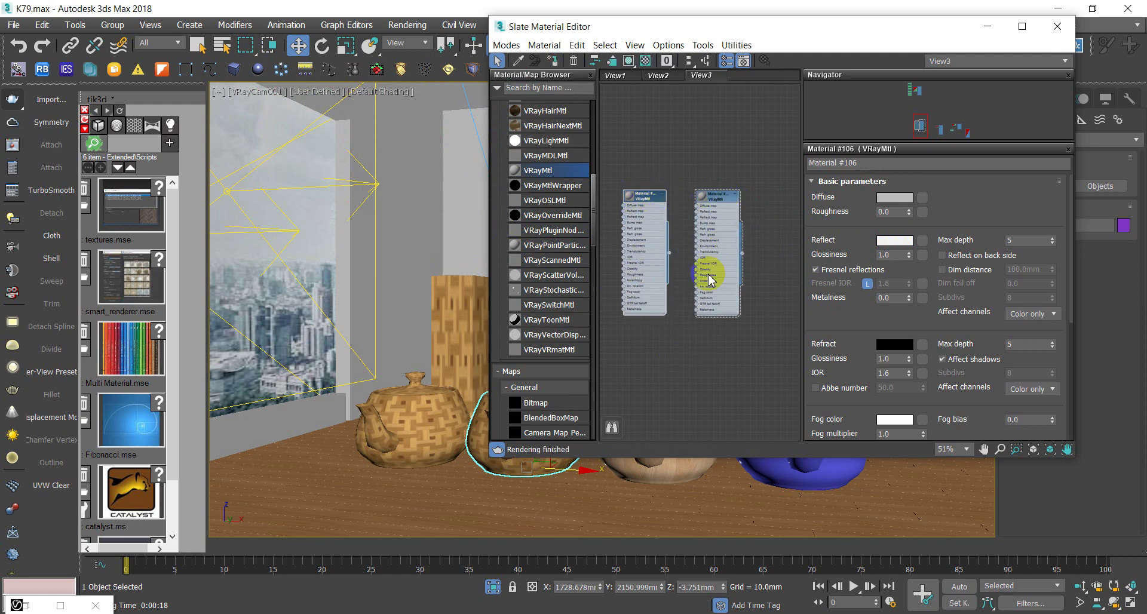
pyautogui.click(717, 208)
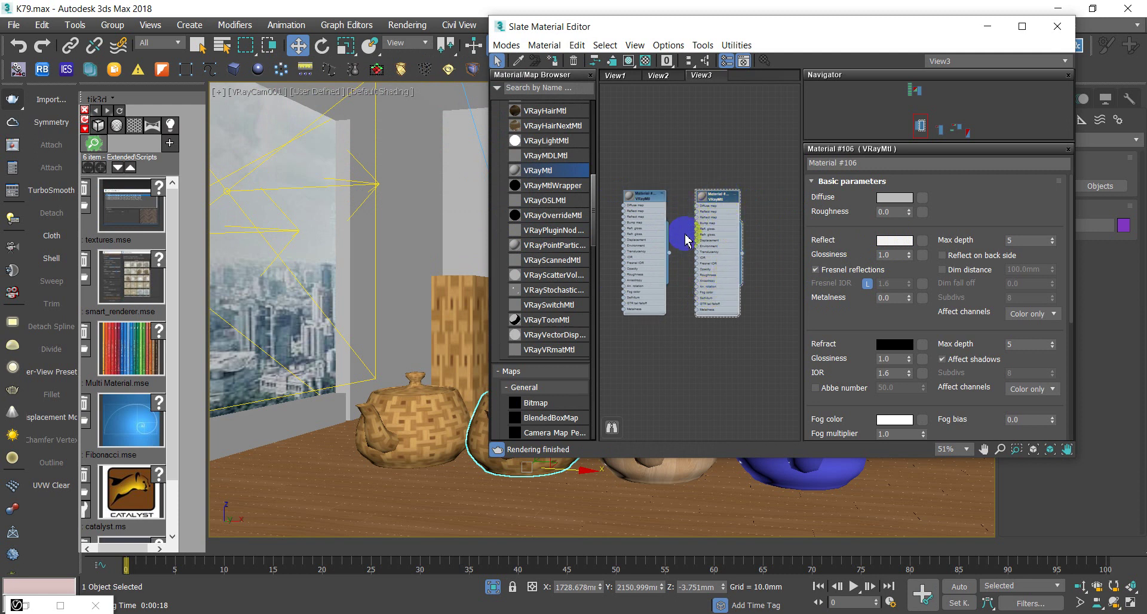
pyautogui.click(892, 242)
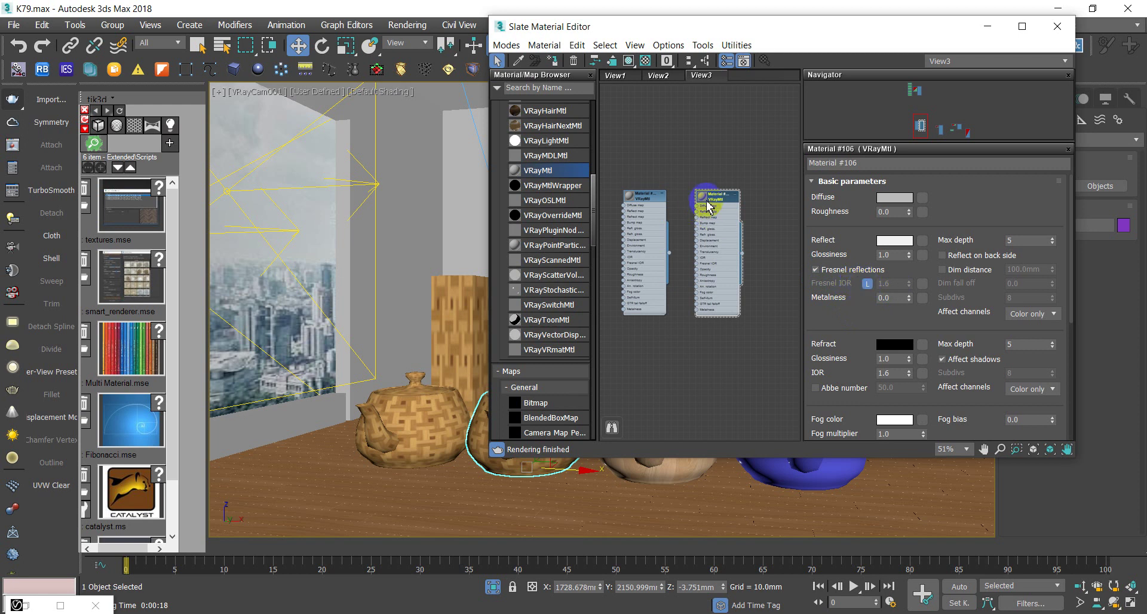
pyautogui.click(886, 241)
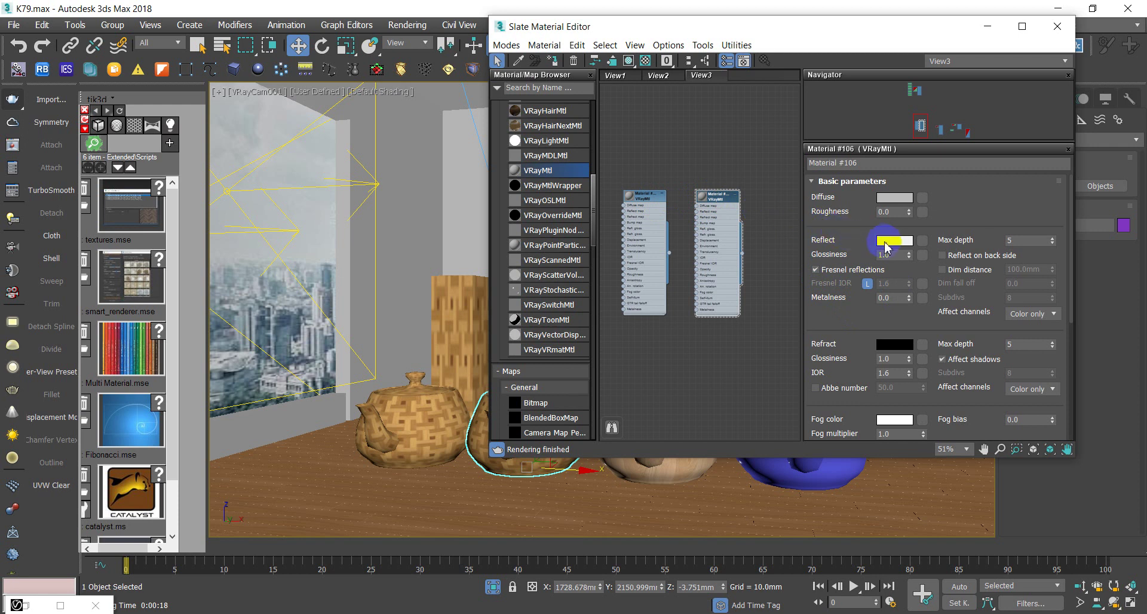
pyautogui.moveTo(256, 105); pyautogui.dragTo(261, 89)
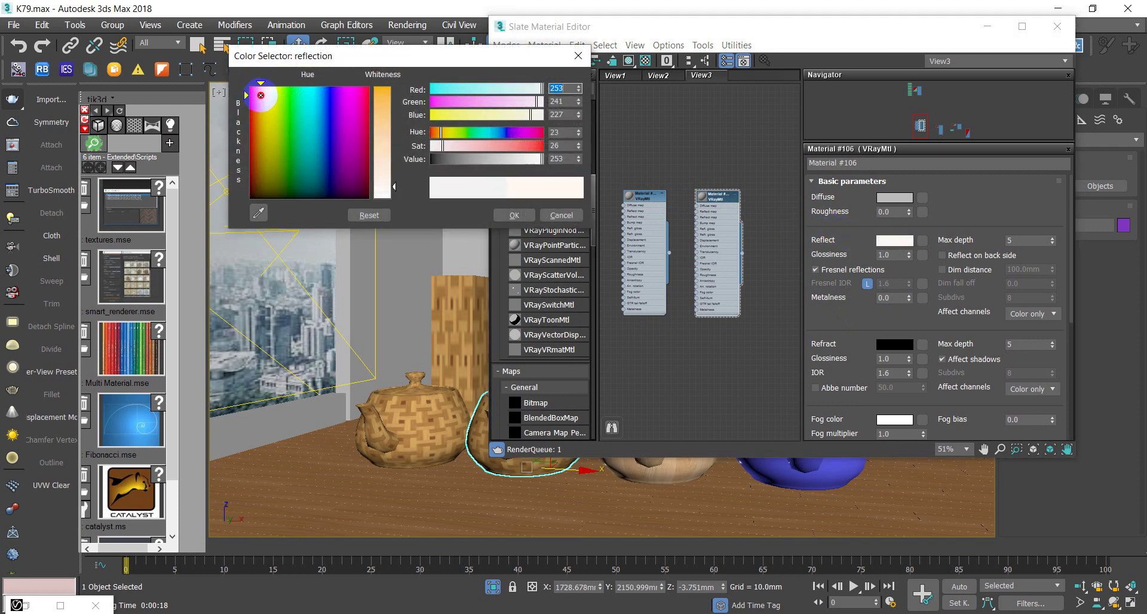
pyautogui.click(380, 89)
pyautogui.click(515, 216)
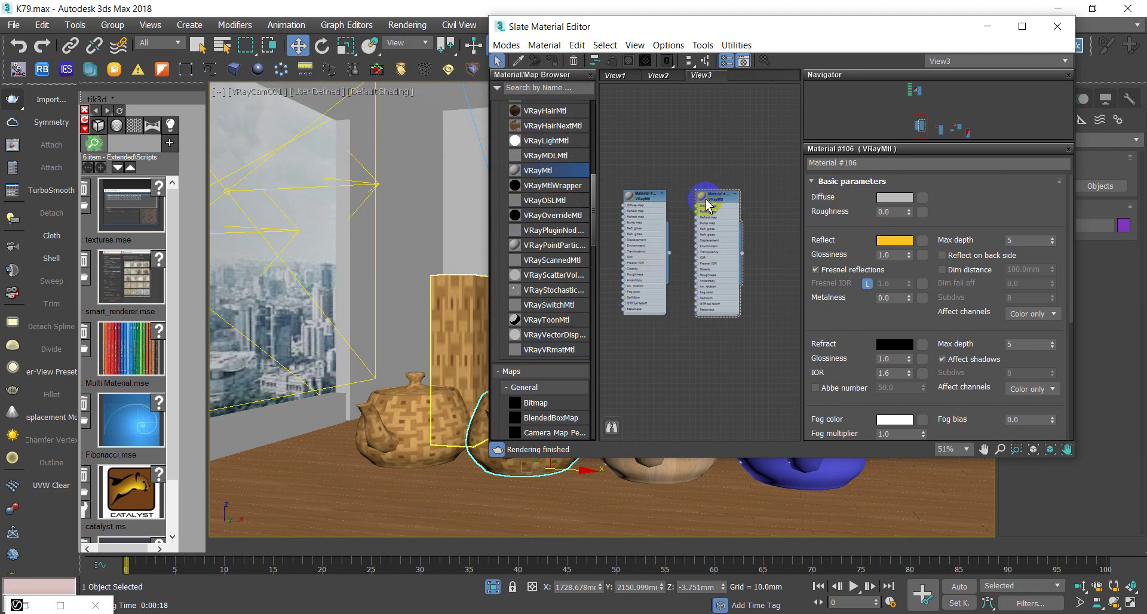
pyautogui.click(647, 202)
# - Assign Material #108 to the leftmost teapot
pyautogui.moveTo(896, 247); pyautogui.dragTo(655, 485)
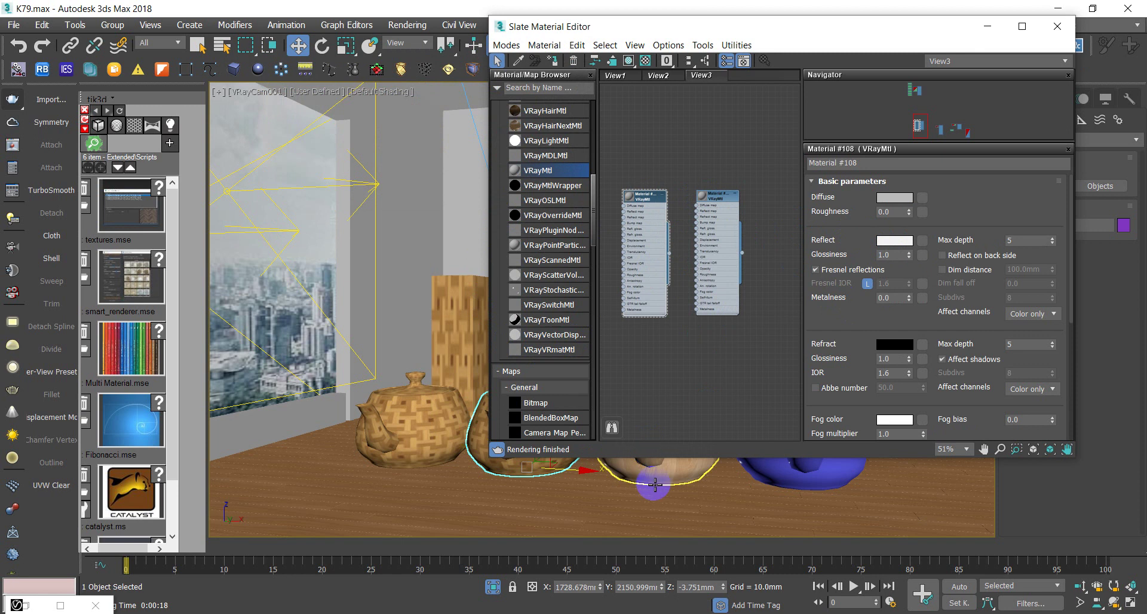
pyautogui.click(641, 199)
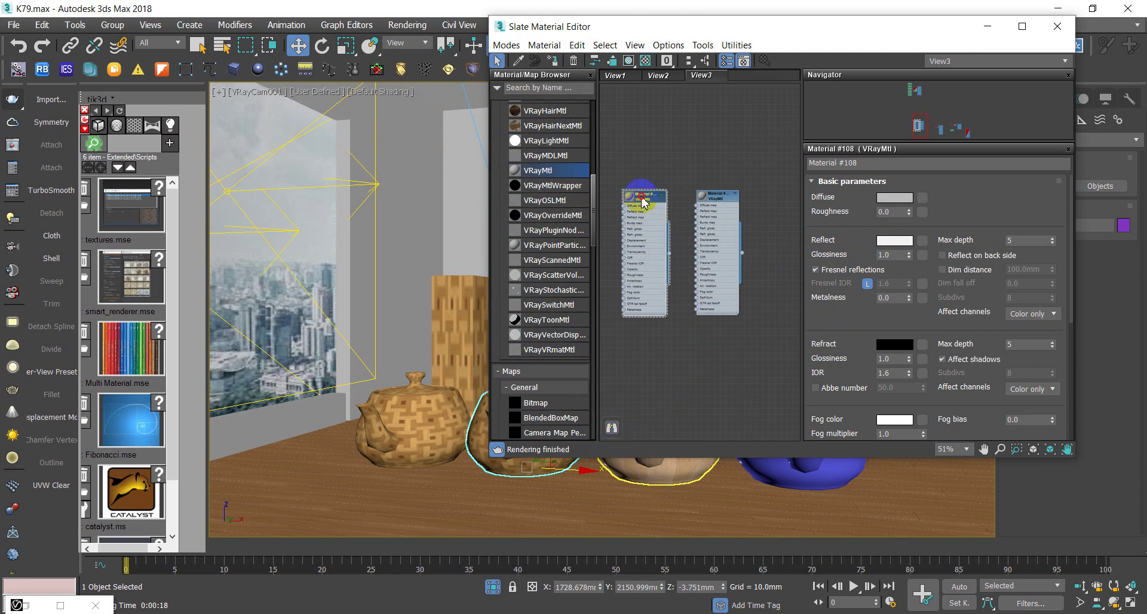
pyautogui.click(430, 418)
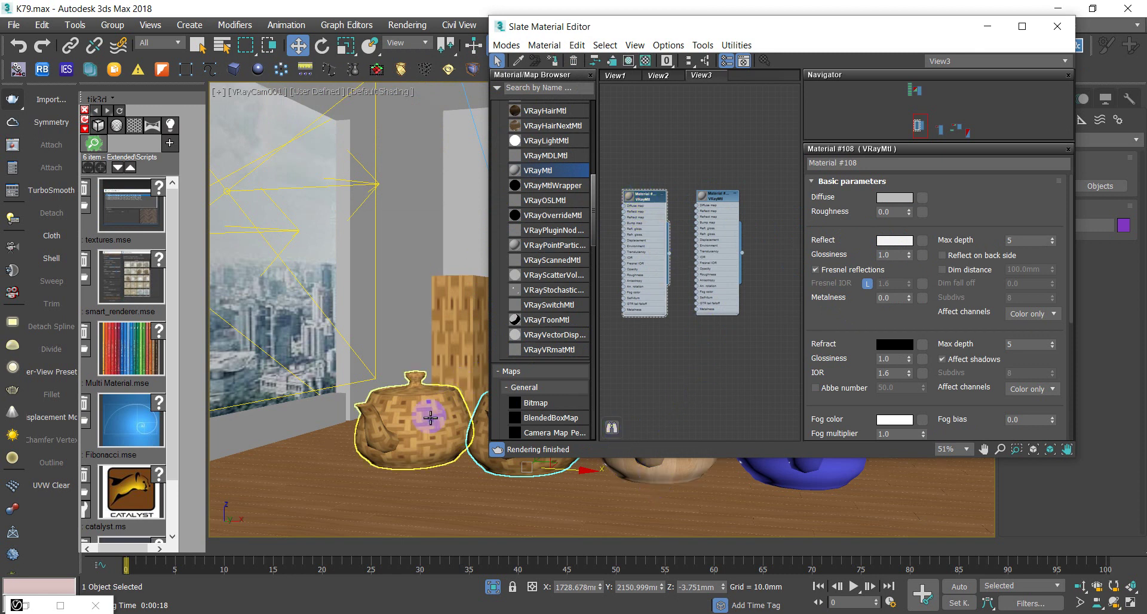
pyautogui.rightClick(647, 197)
pyautogui.rightClick(632, 202)
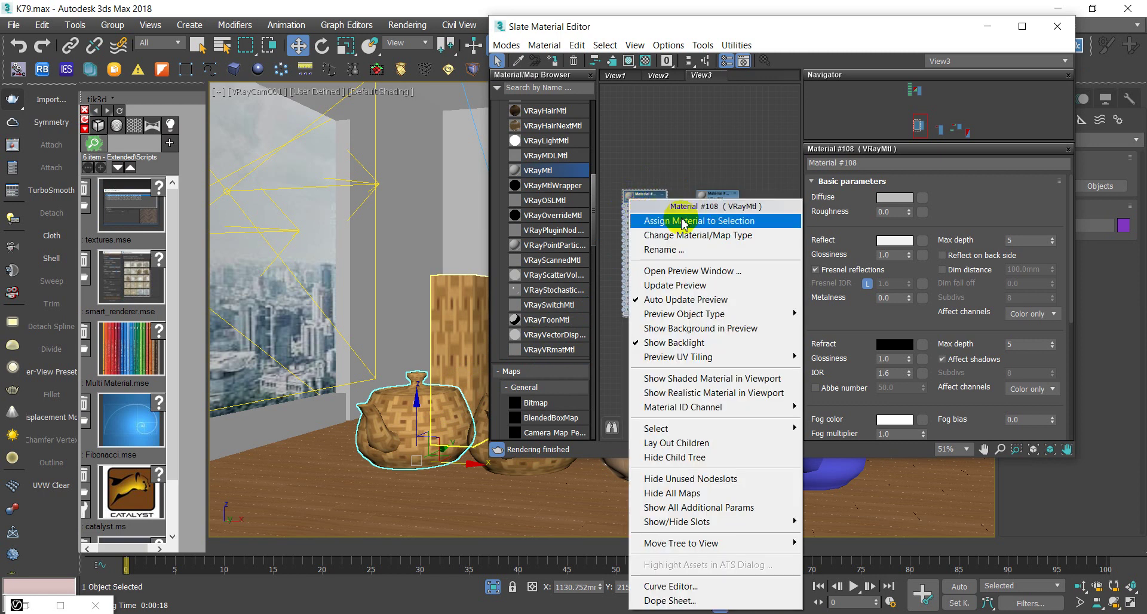
pyautogui.click(683, 222)
# - Assign Material #106 to the second teapot
pyautogui.click(522, 468)
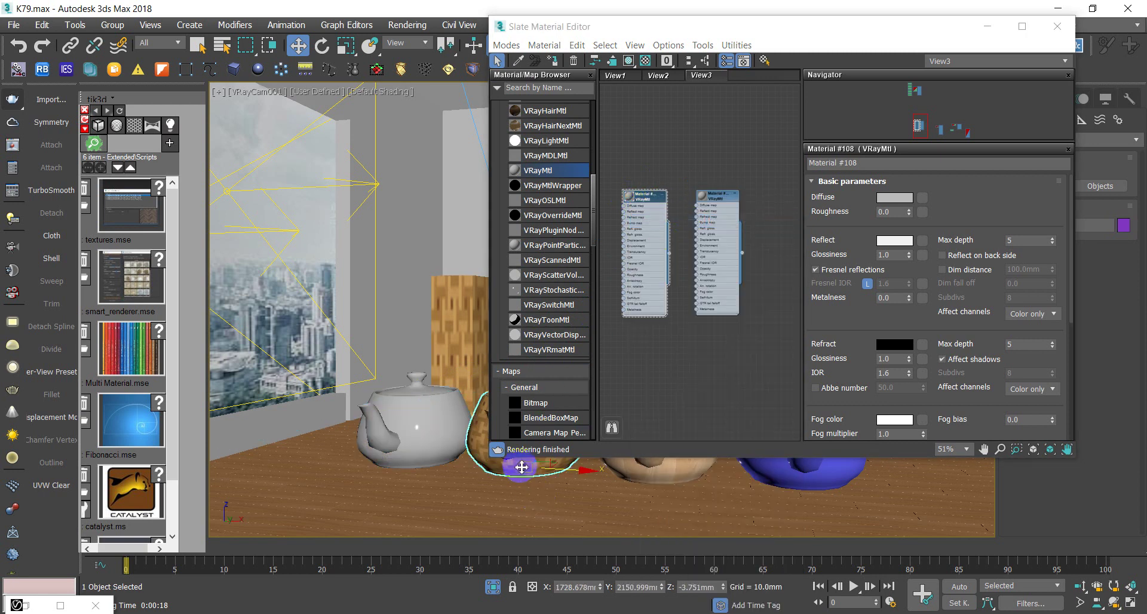
pyautogui.doubleClick(723, 205)
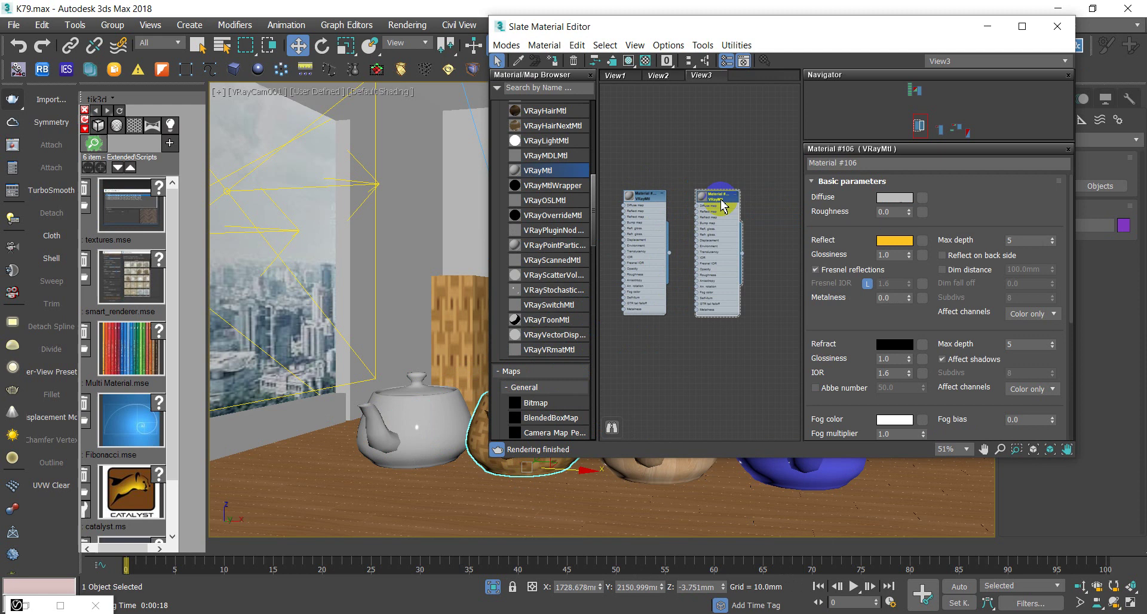
pyautogui.rightClick(723, 205)
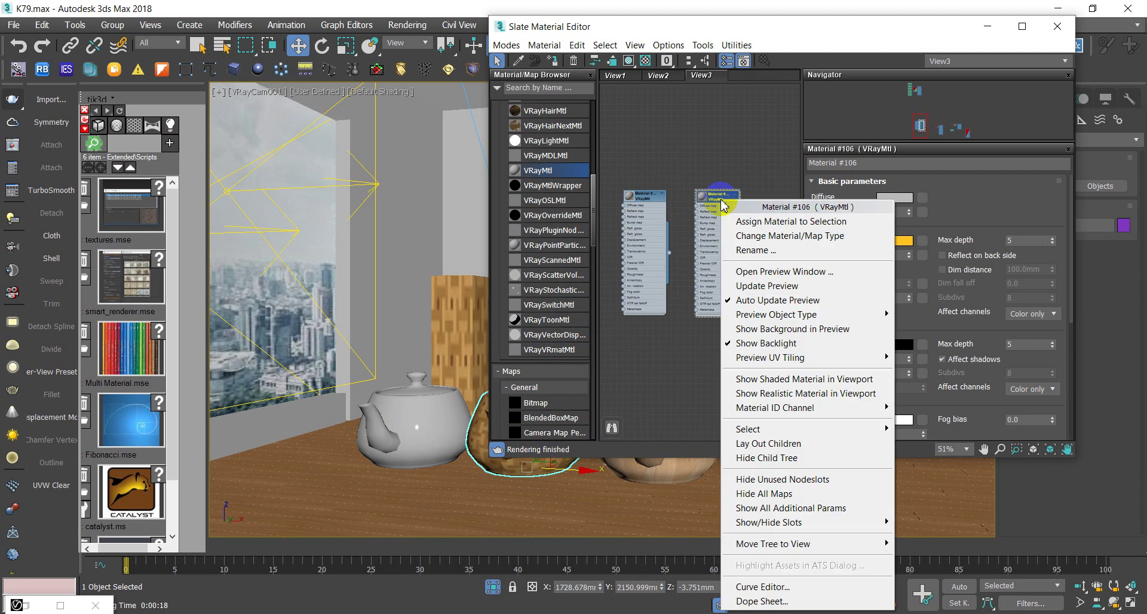
pyautogui.click(783, 229)
pyautogui.moveTo(858, 35); pyautogui.dragTo(1031, 57)
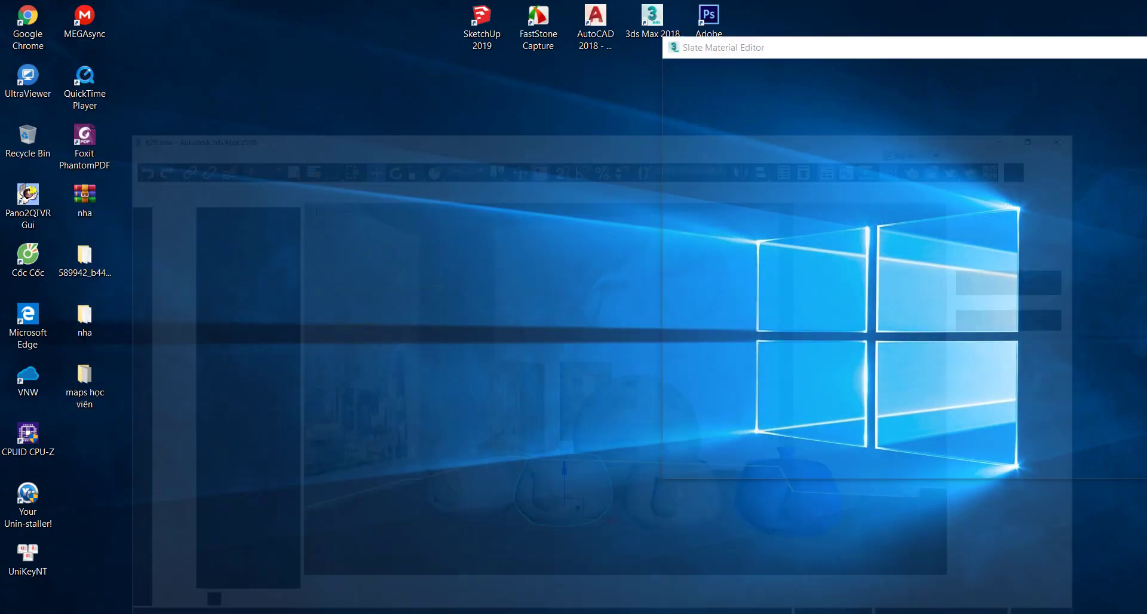
# - Region-render the two left teapots in the V-Ray frame buffer, showing them glossy white
pyautogui.click(504, 435)
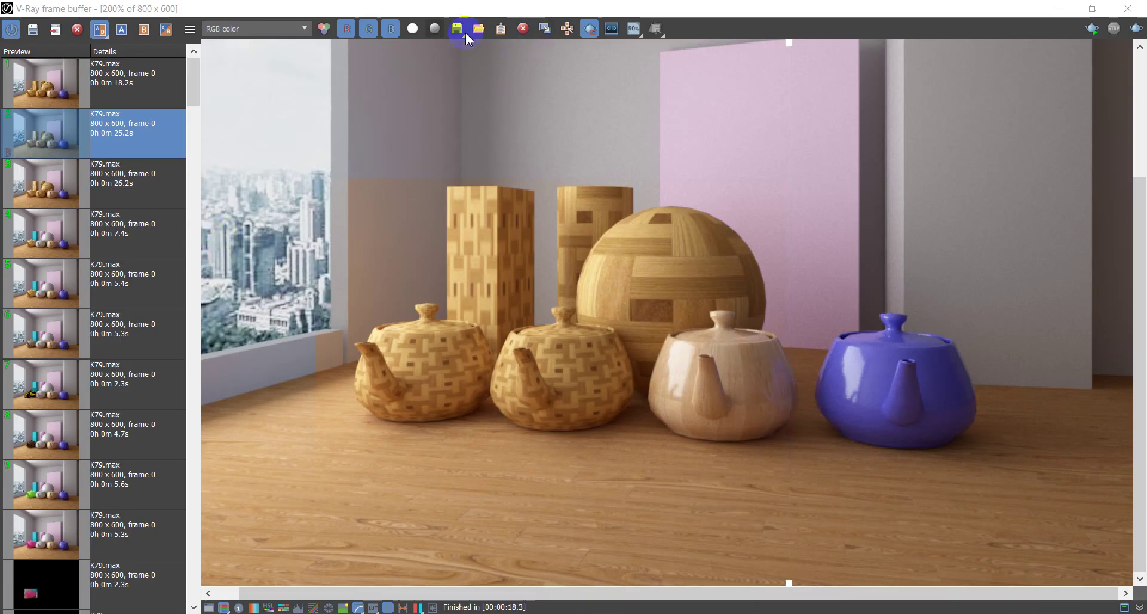
pyautogui.click(99, 28)
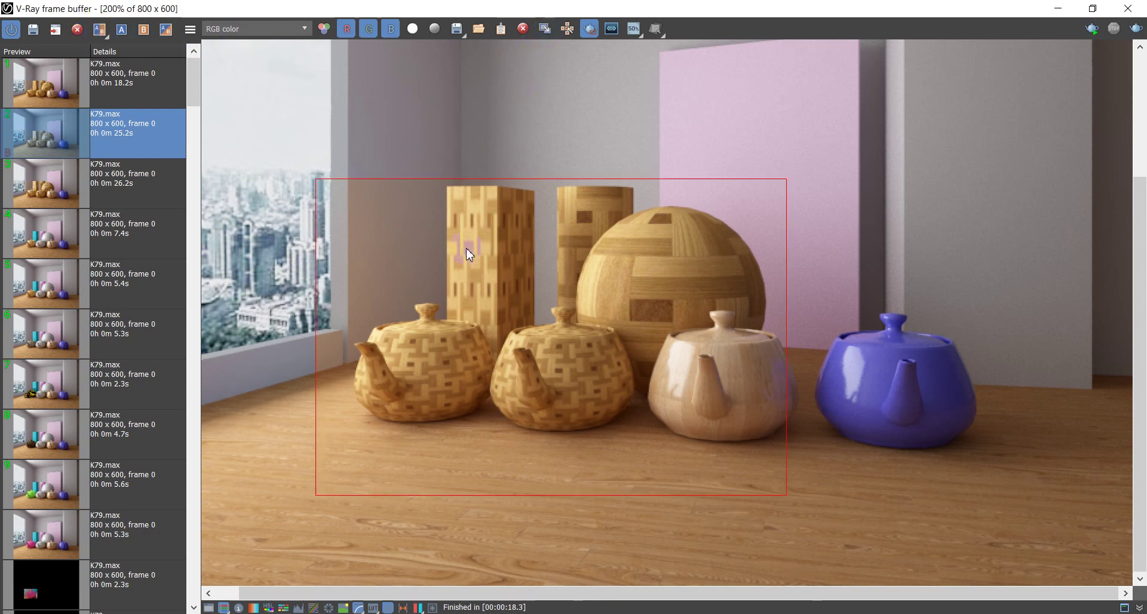
pyautogui.moveTo(326, 281); pyautogui.dragTo(648, 461)
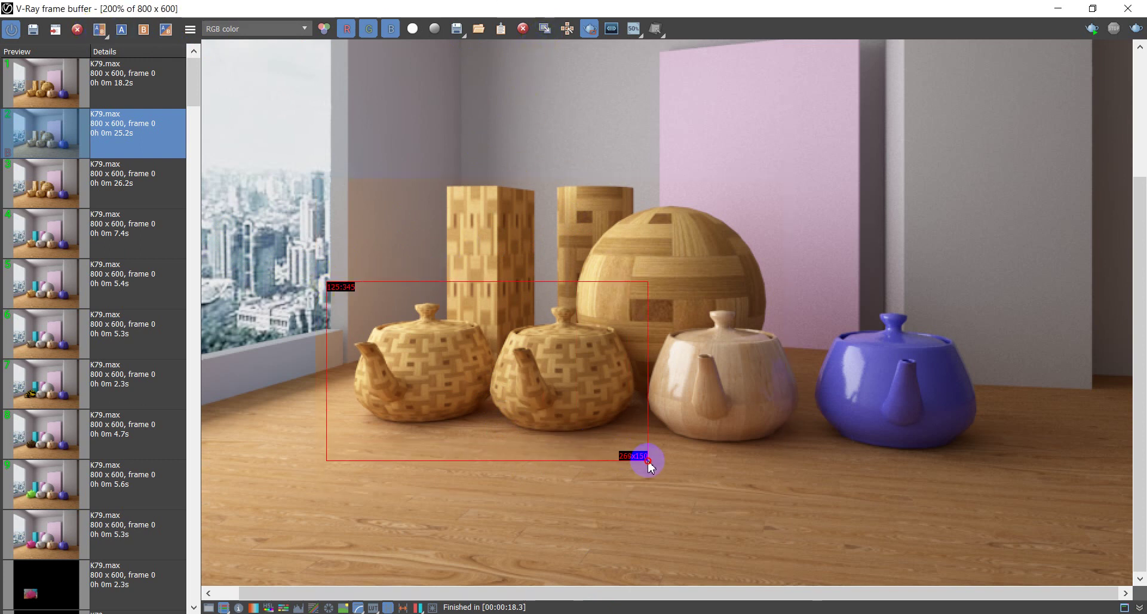
pyautogui.click(1136, 28)
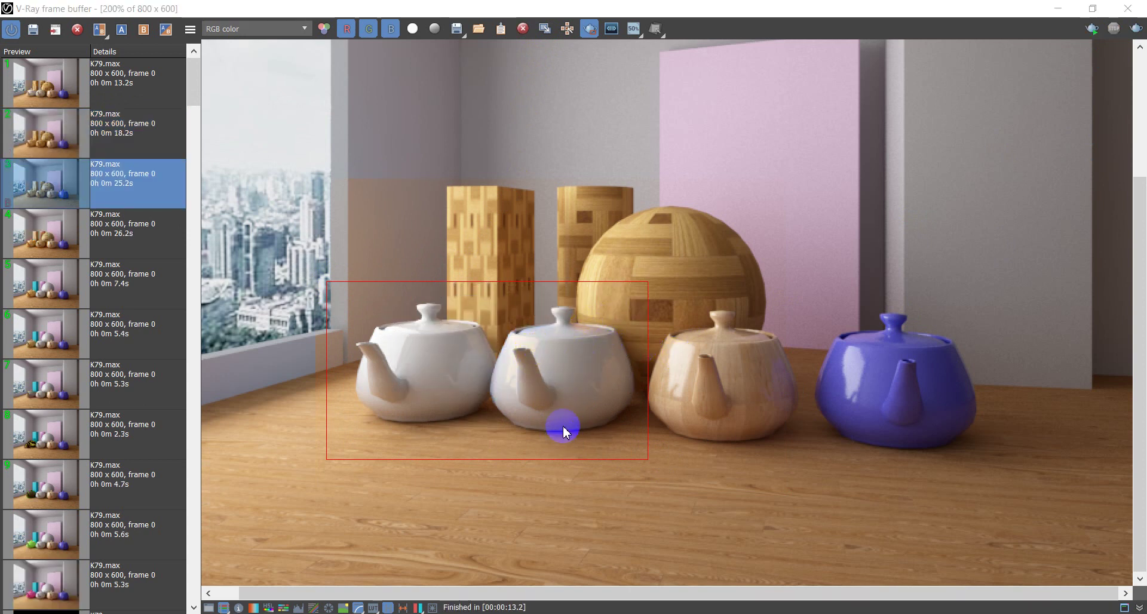
pyautogui.click(1056, 8)
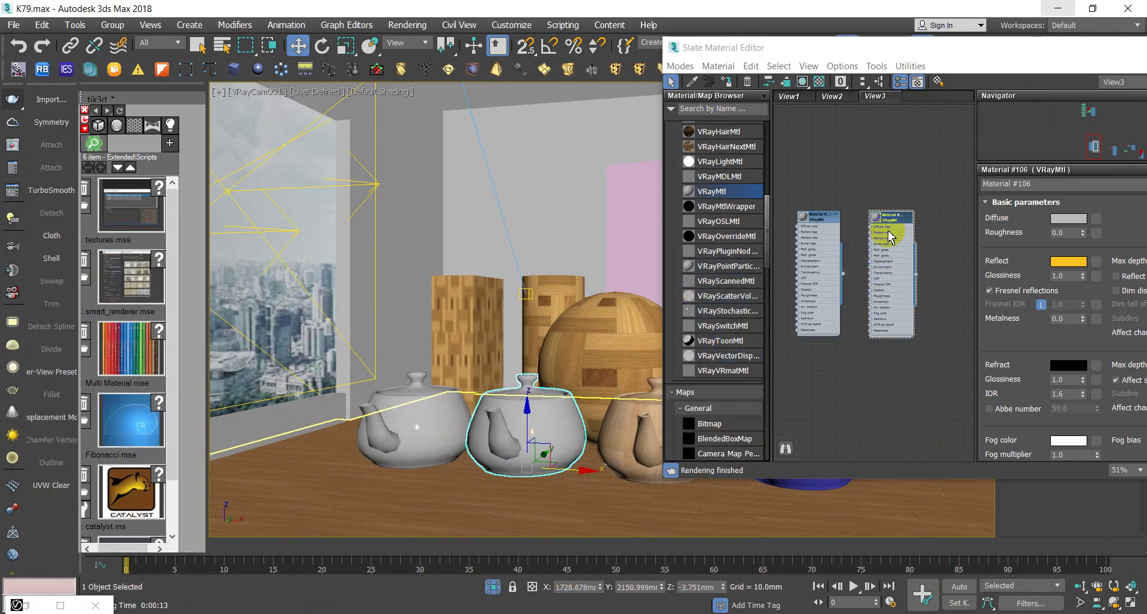
# - Deepen Material #106's reflection to a darker orange (Green about 76) and re-render the region
pyautogui.click(1070, 263)
pyautogui.moveTo(800, 48); pyautogui.dragTo(726, 52)
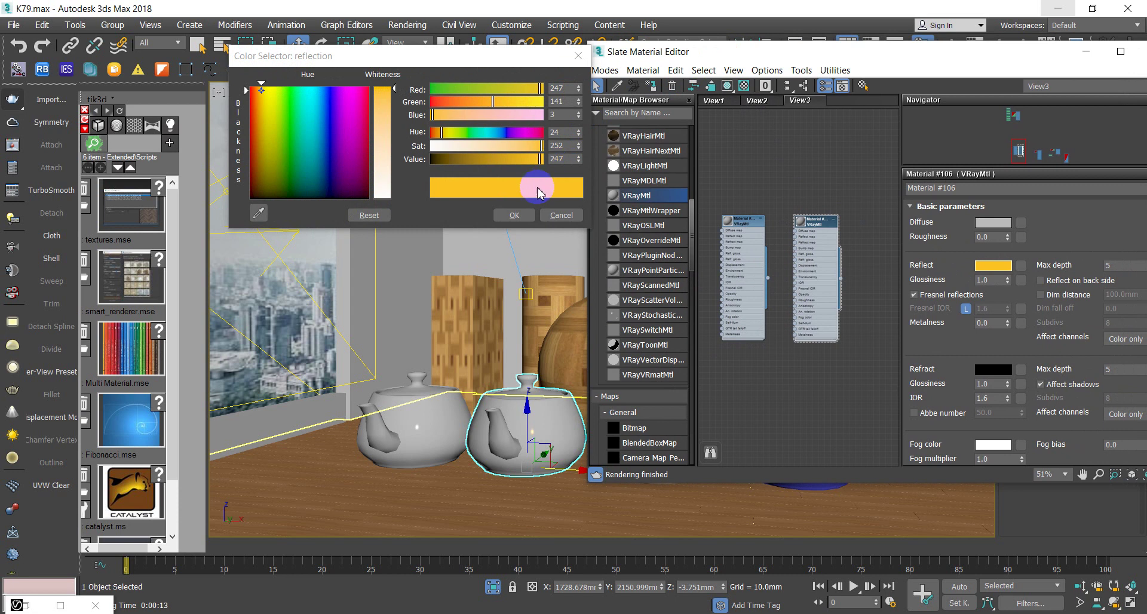
pyautogui.click(474, 104)
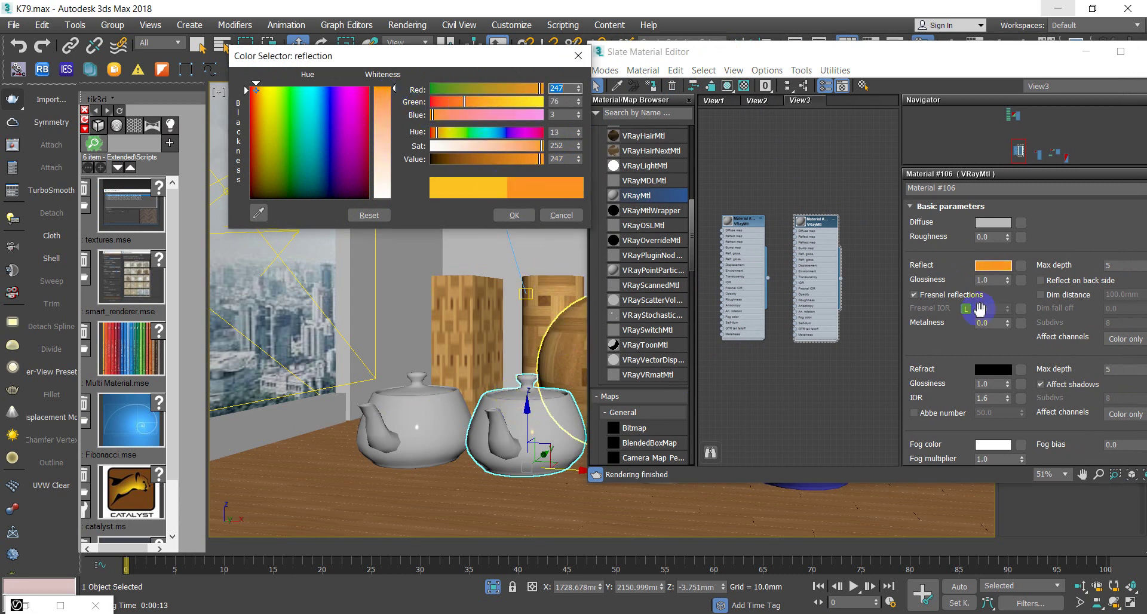
pyautogui.moveTo(863, 56); pyautogui.dragTo(671, 59)
pyautogui.click(515, 216)
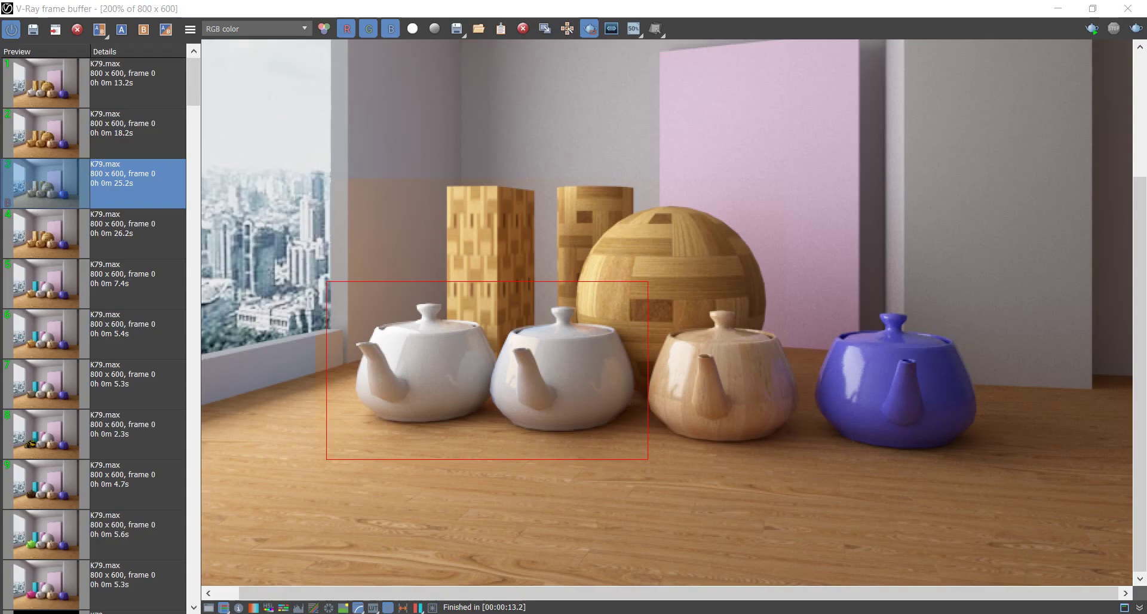
pyautogui.click(1136, 28)
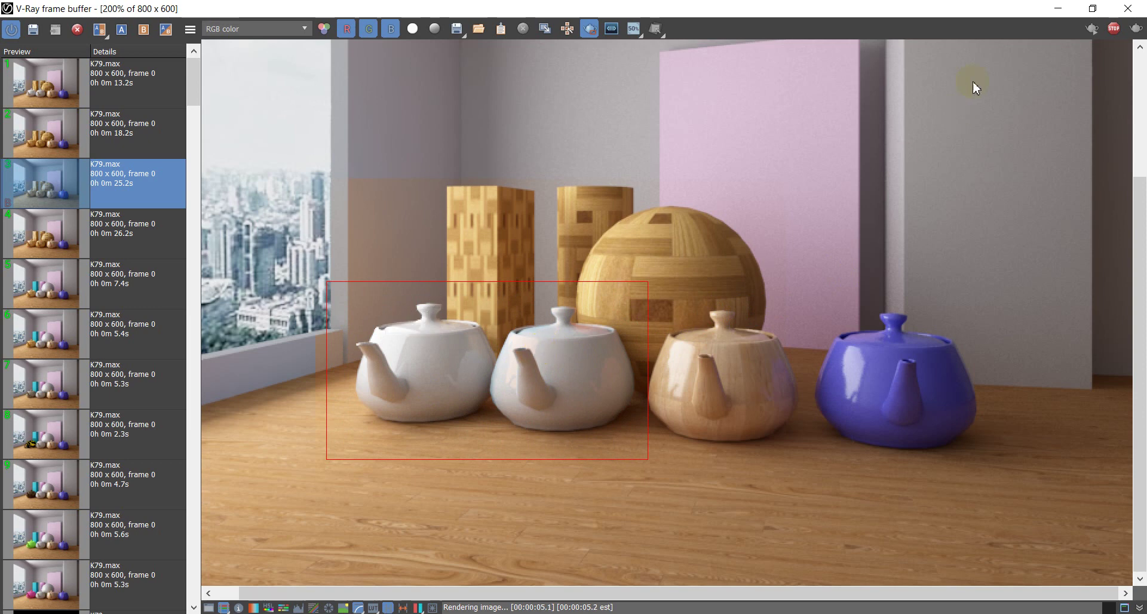
# - Set Material #106's Diffuse to black (0,0,0) and region-render the dark amber teapot
pyautogui.click(1056, 9)
pyautogui.click(624, 220)
pyautogui.click(793, 224)
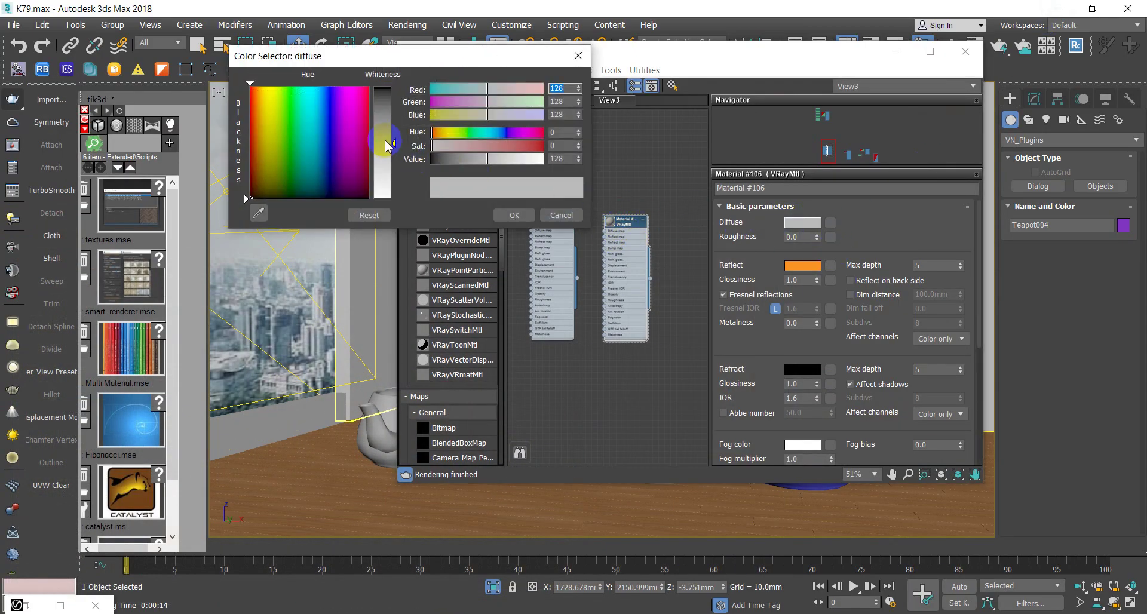
pyautogui.moveTo(393, 141); pyautogui.dragTo(383, 87)
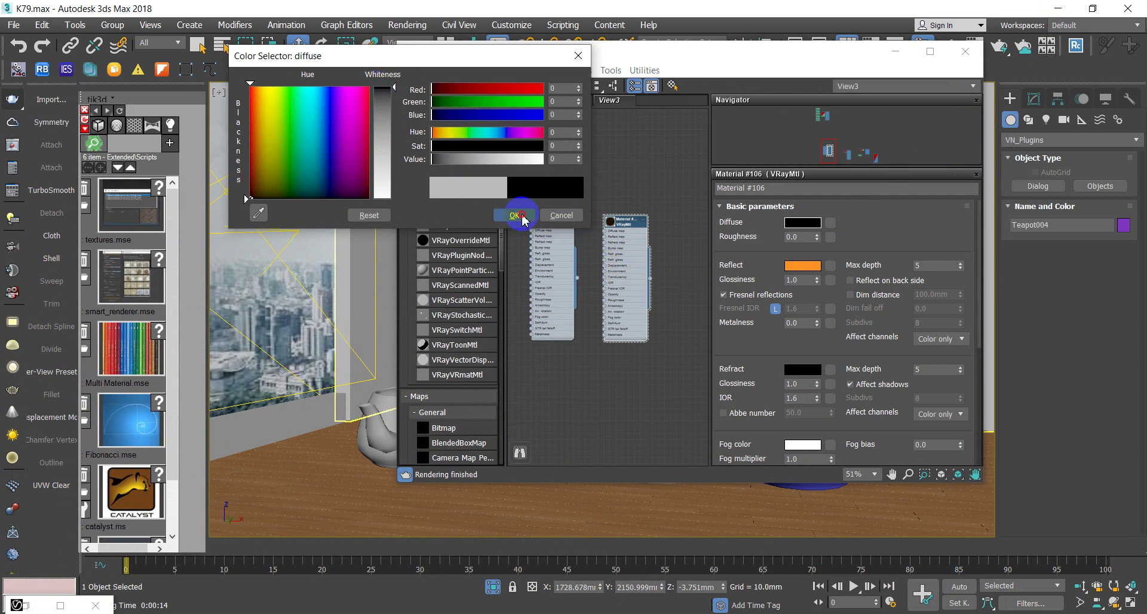
pyautogui.click(514, 215)
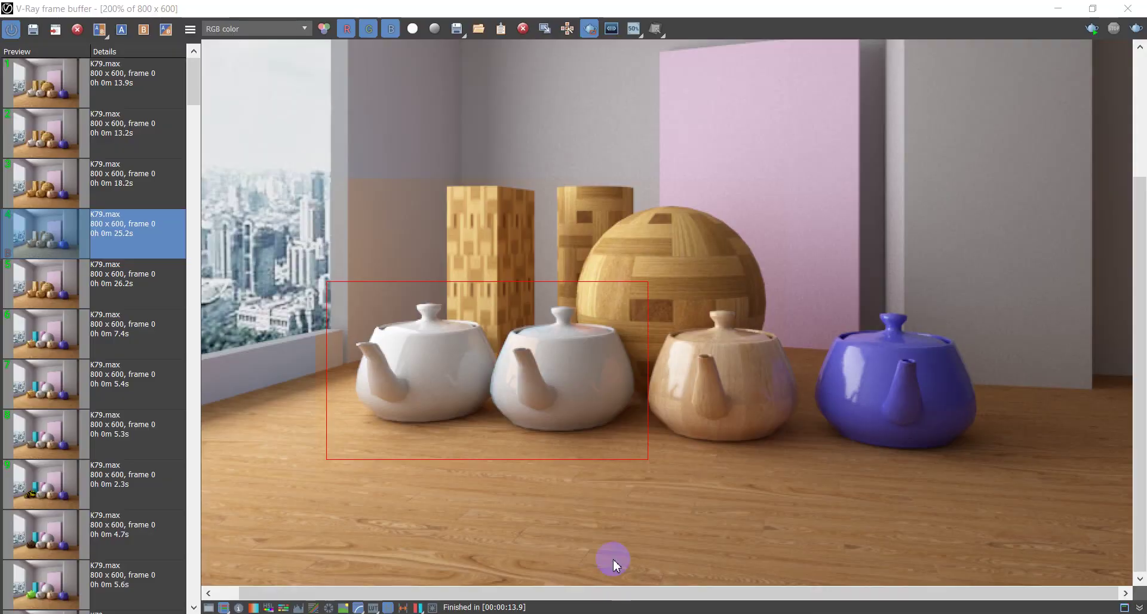
pyautogui.click(1134, 30)
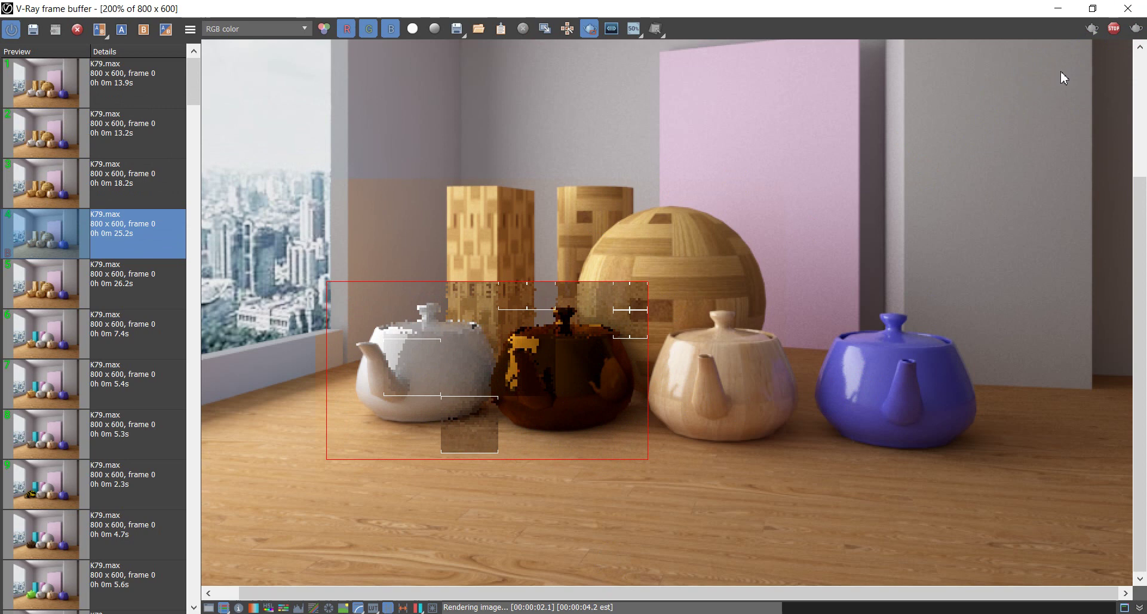
pyautogui.click(1058, 8)
pyautogui.click(545, 222)
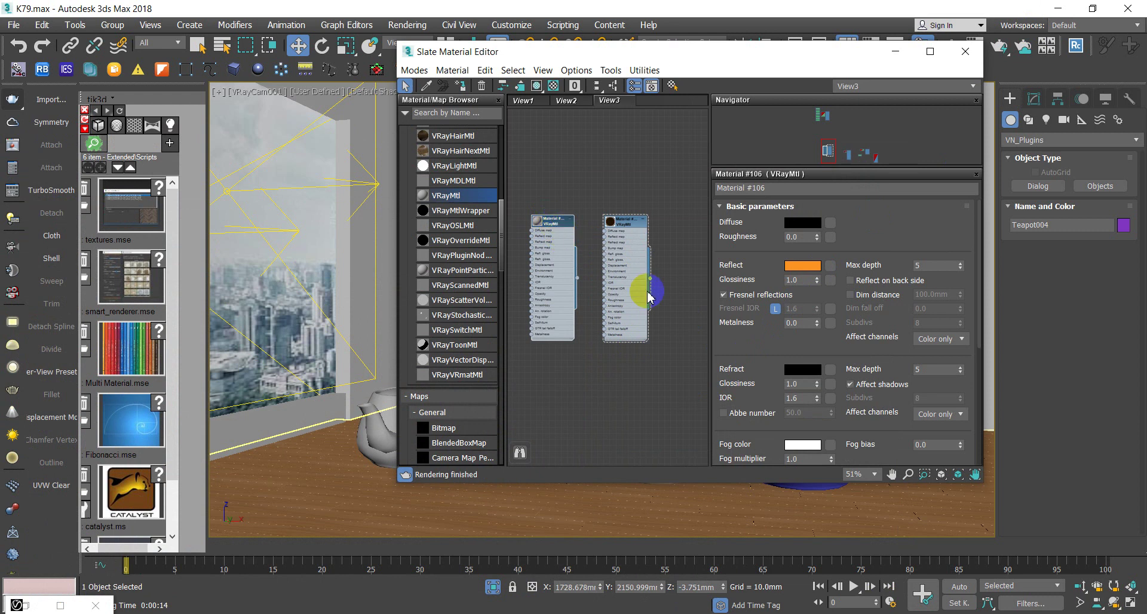
# - Move Material #108 aside, pan the node view, and add a new VRayMtl, Material #109
pyautogui.moveTo(545, 219); pyautogui.dragTo(676, 344)
pyautogui.click(771, 242)
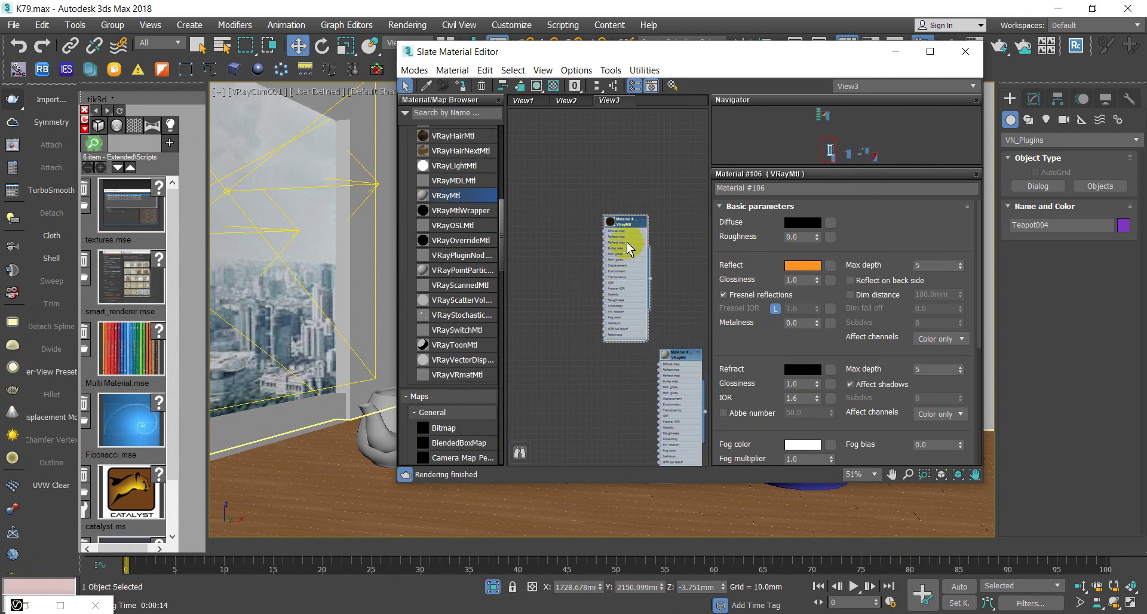
pyautogui.moveTo(629, 248); pyautogui.dragTo(899, 255, button='middle')
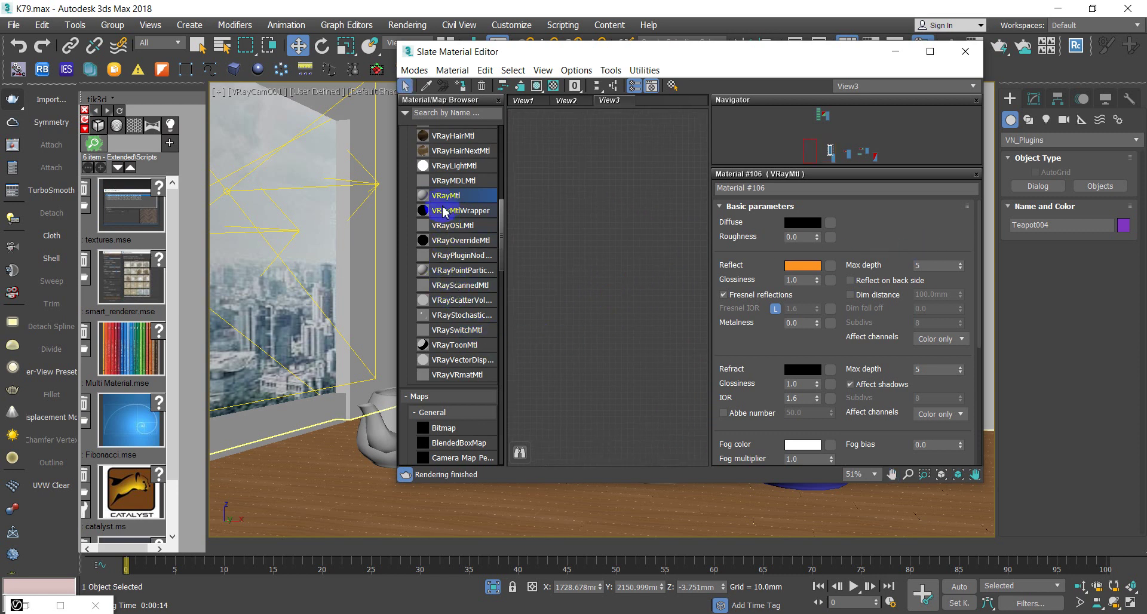
pyautogui.moveTo(622, 220); pyautogui.dragTo(623, 220)
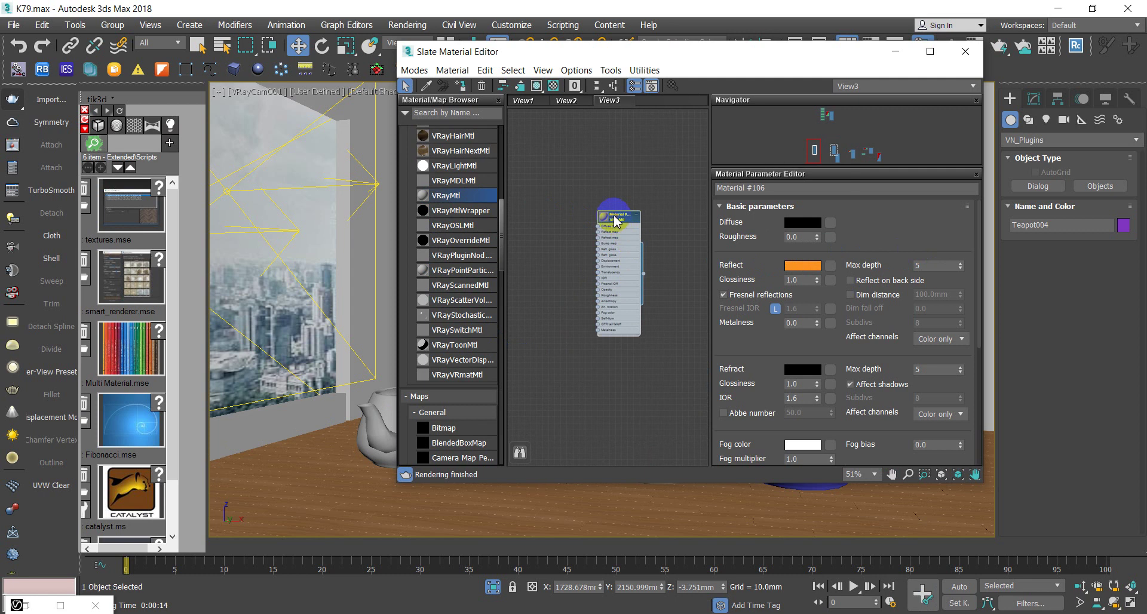
pyautogui.doubleClick(616, 222)
# - Give Material #109 black Diffuse and white Reflect, then copy it as Material #110
pyautogui.click(802, 223)
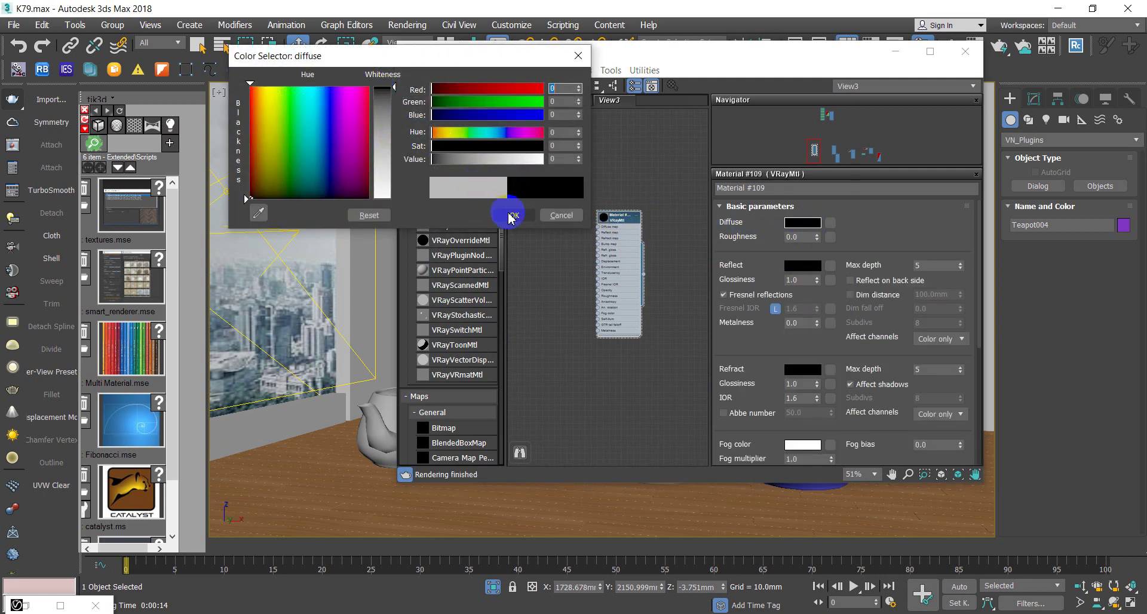
pyautogui.click(524, 230)
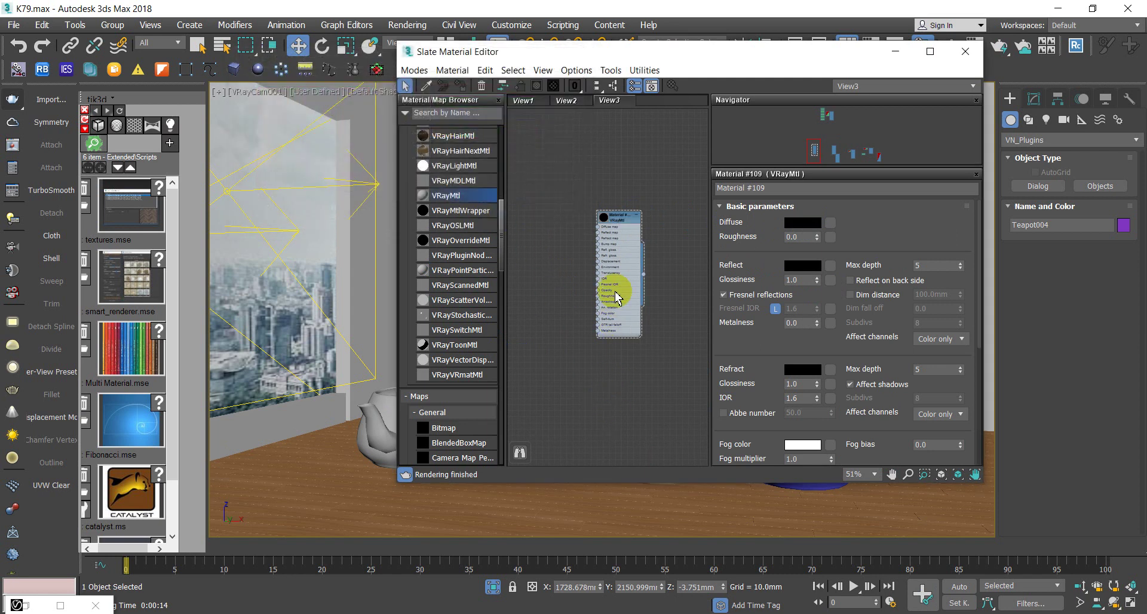
pyautogui.click(794, 275)
pyautogui.moveTo(399, 96); pyautogui.dragTo(398, 199)
pyautogui.click(514, 215)
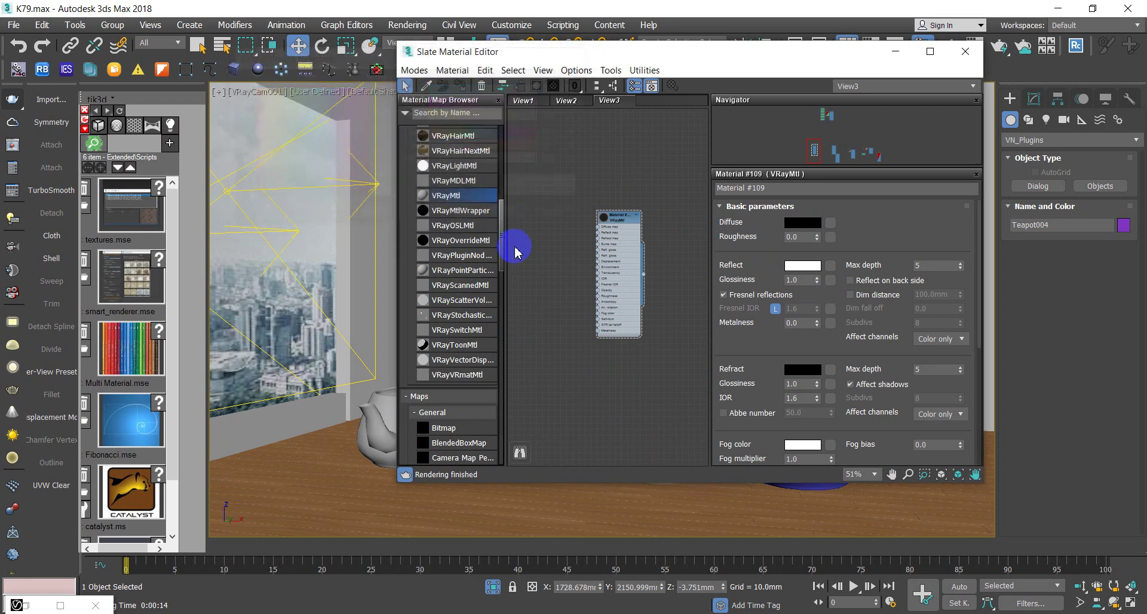
pyautogui.moveTo(616, 221)
pyautogui.keyDown('shift'); pyautogui.mouseDown()
pyautogui.moveTo(549, 215)
pyautogui.moveTo(653, 216)
pyautogui.mouseUp(); pyautogui.keyUp('shift')
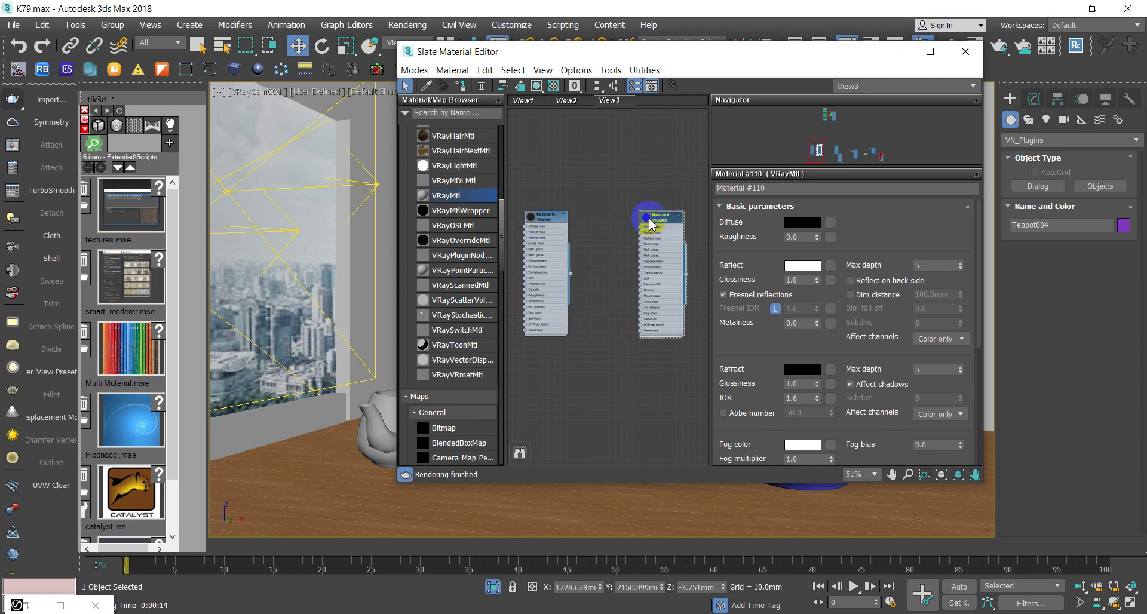
# - Tint Material #110's Reflect colour to golden amber (232, 147, 0)
pyautogui.click(645, 220)
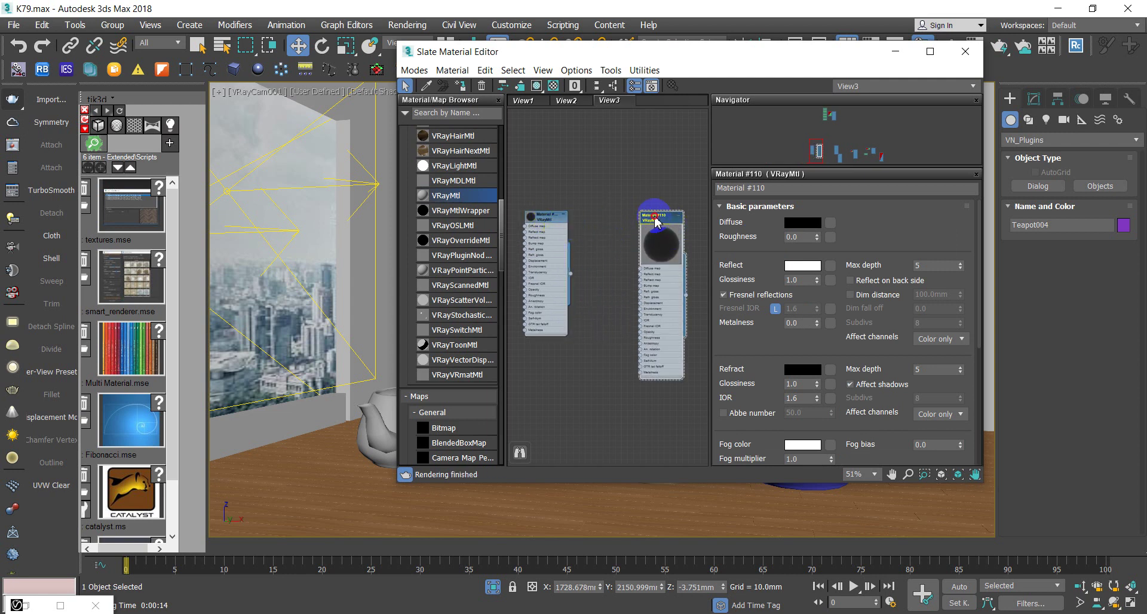
pyautogui.click(805, 266)
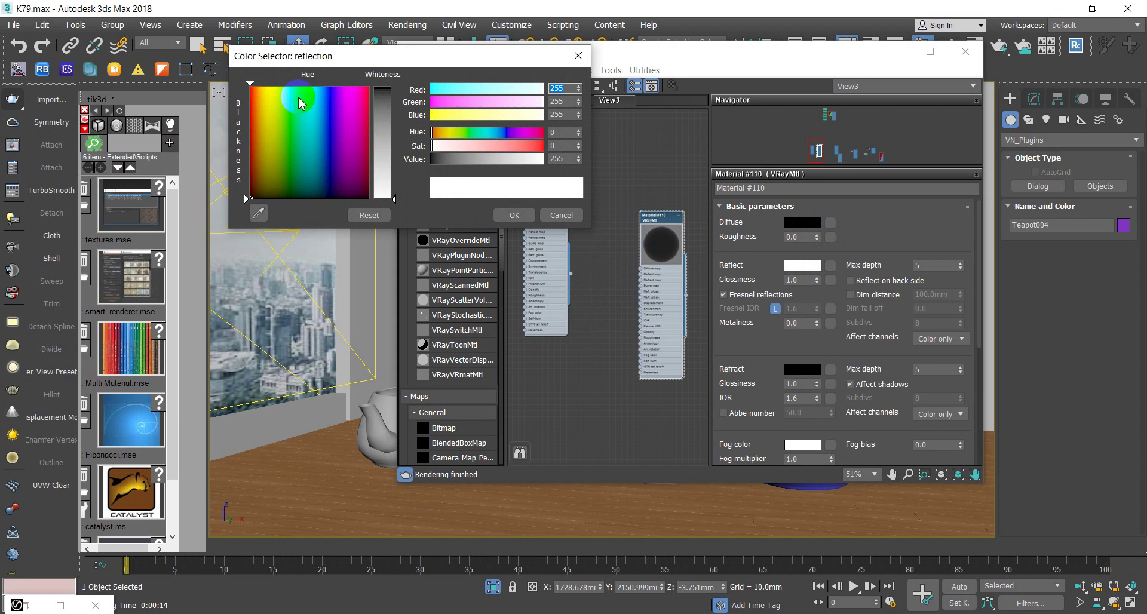
pyautogui.click(269, 96)
pyautogui.click(383, 99)
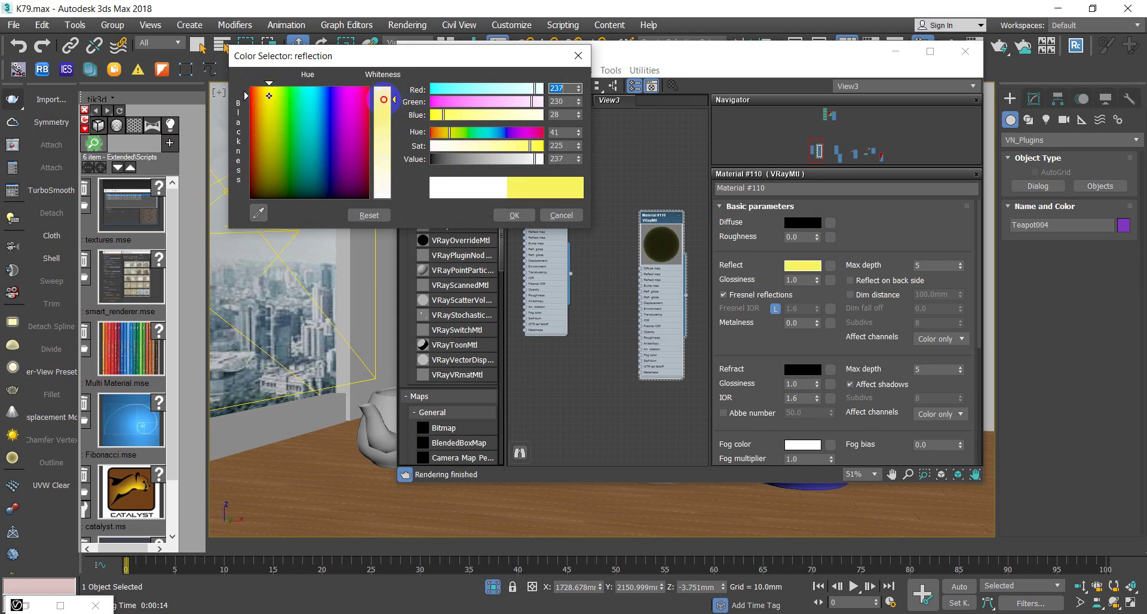
pyautogui.click(270, 97)
pyautogui.moveTo(270, 99); pyautogui.dragTo(262, 97)
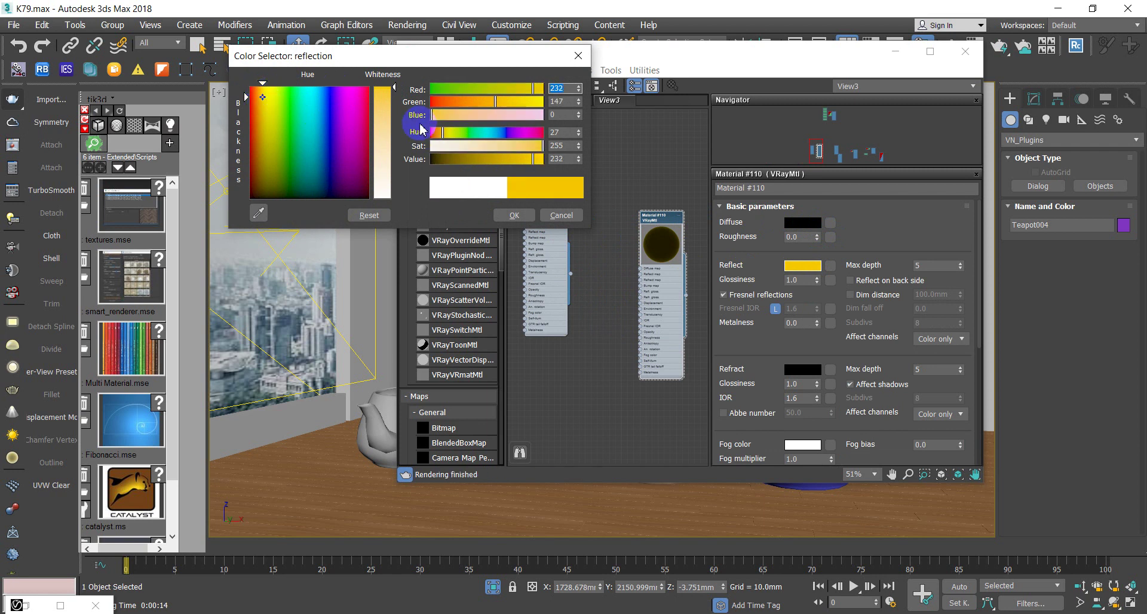
pyautogui.click(502, 209)
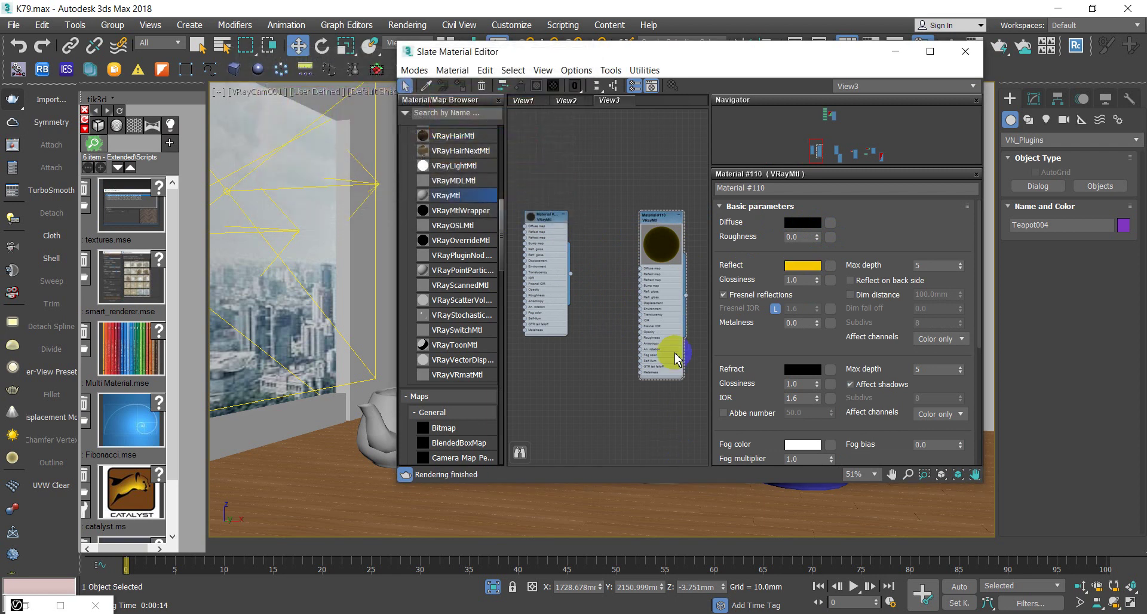
# - Assign glossy black Material #109 to the left teapot
pyautogui.moveTo(572, 60); pyautogui.dragTo(782, 63)
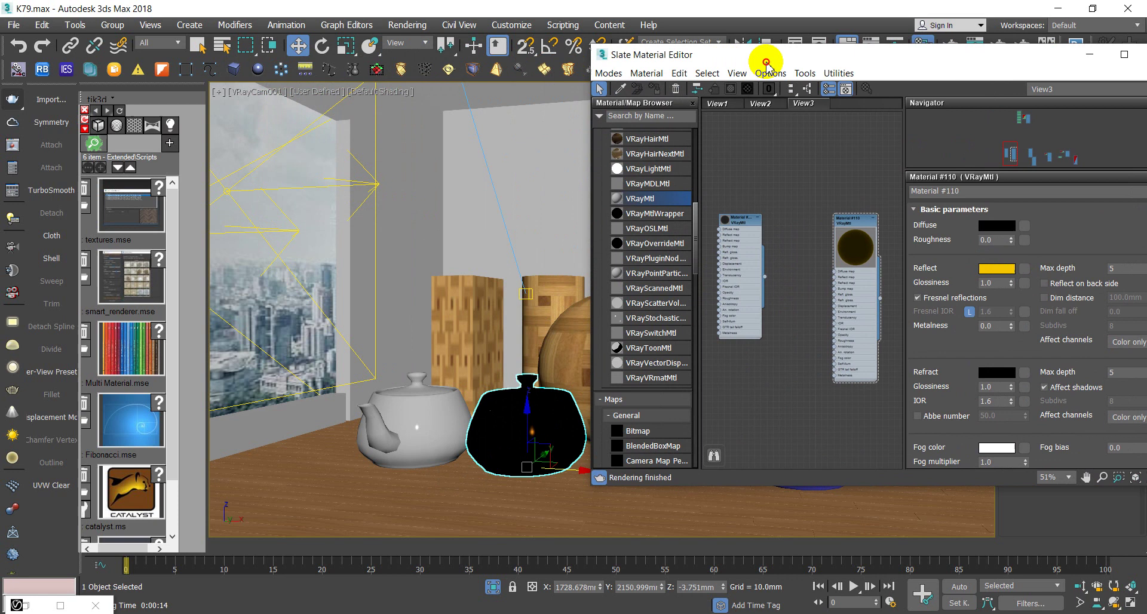
pyautogui.click(758, 224)
pyautogui.click(405, 418)
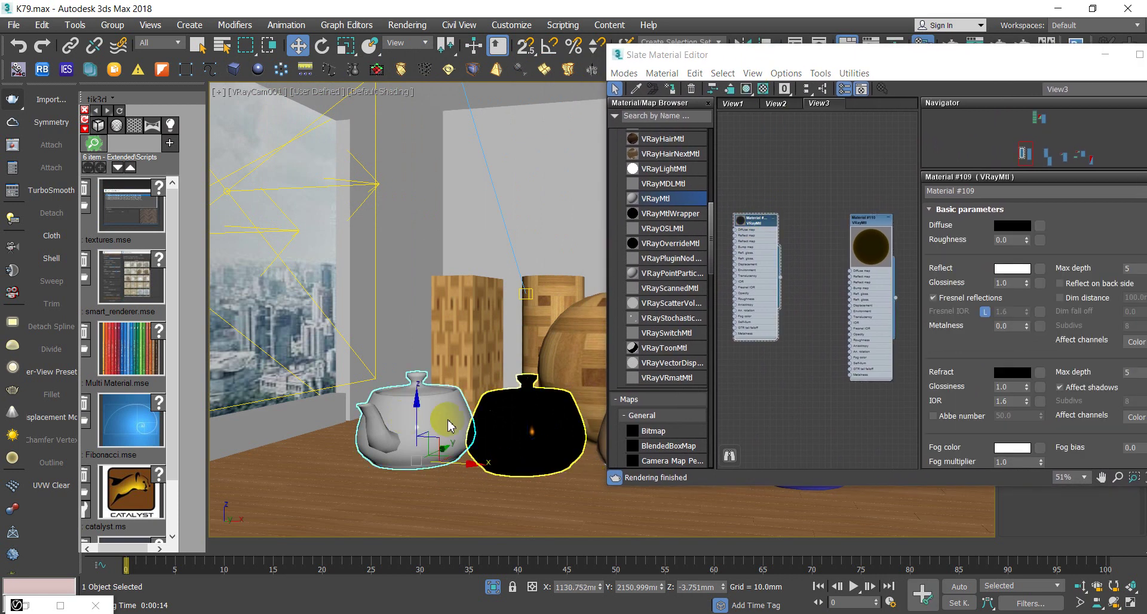
pyautogui.rightClick(756, 224)
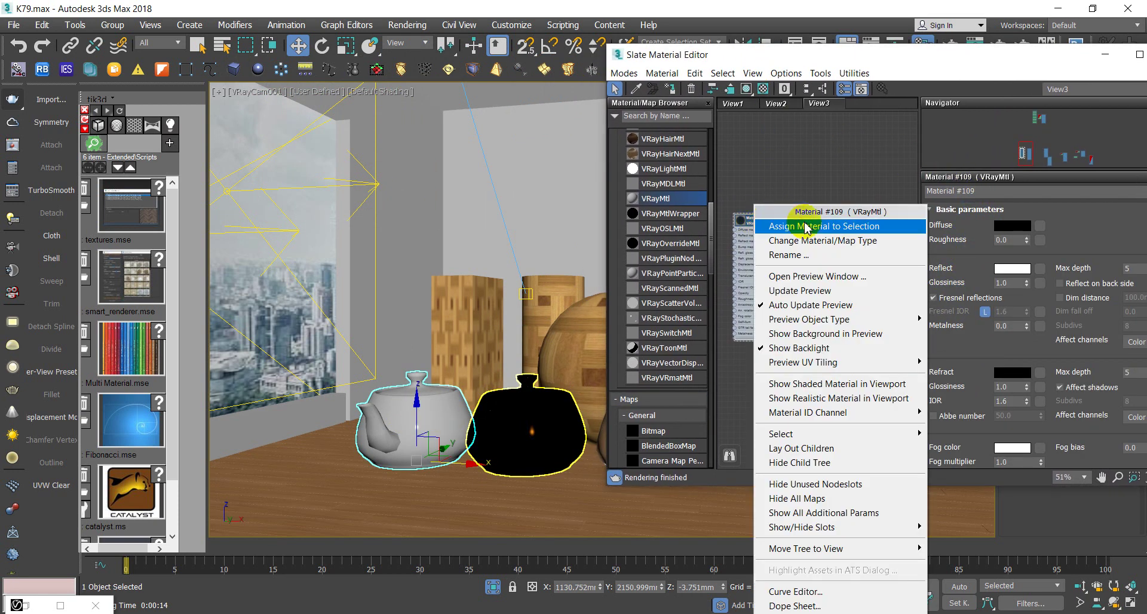
pyautogui.click(776, 233)
# - Assign Material #110 to the right teapot and region-render to check the gold reflections
pyautogui.moveTo(756, 224); pyautogui.dragTo(534, 440)
pyautogui.click(534, 440)
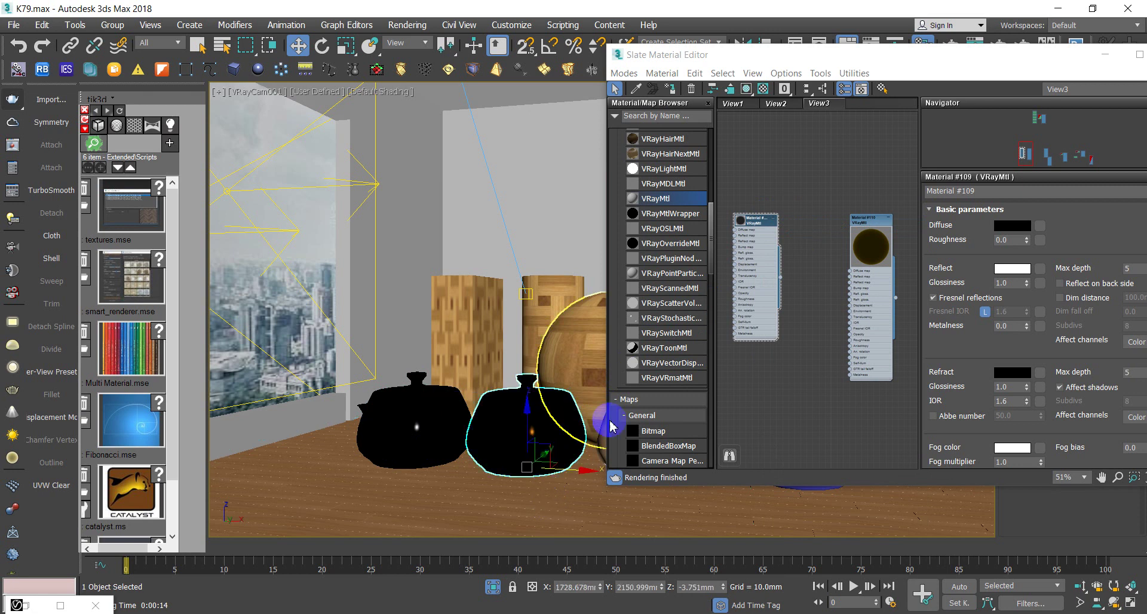
pyautogui.click(875, 222)
pyautogui.rightClick(876, 222)
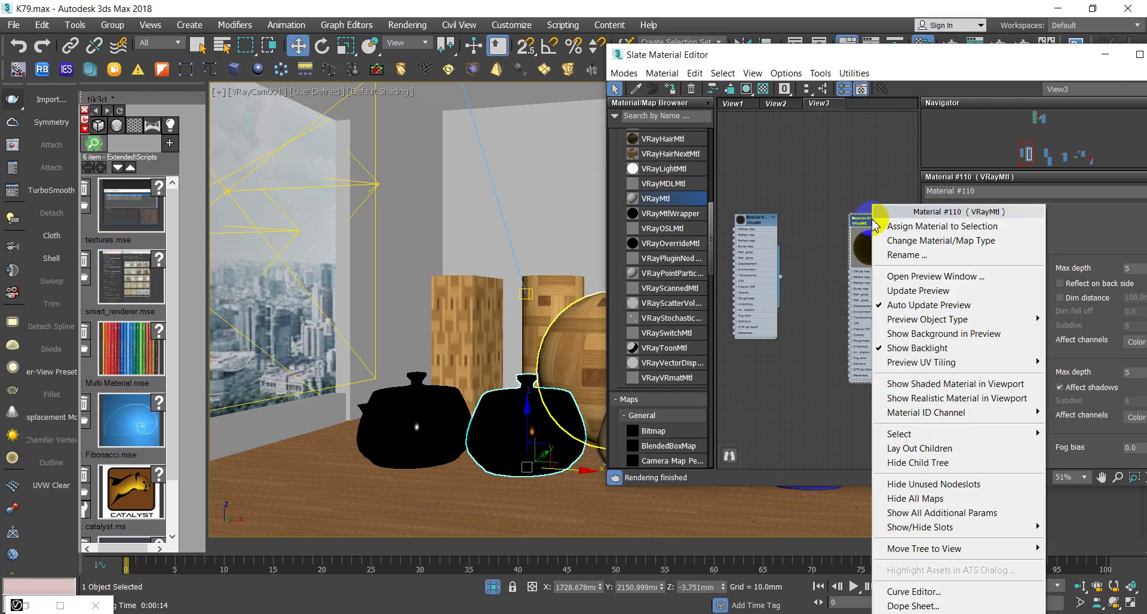
pyautogui.click(896, 232)
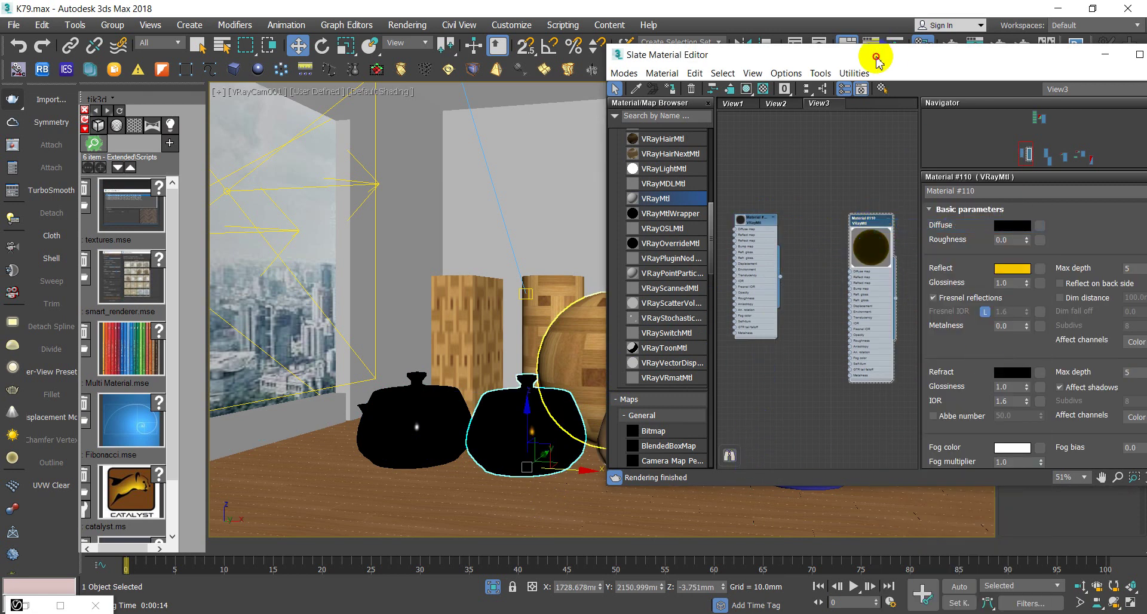
pyautogui.moveTo(877, 61); pyautogui.dragTo(667, 61)
pyautogui.click(12, 99)
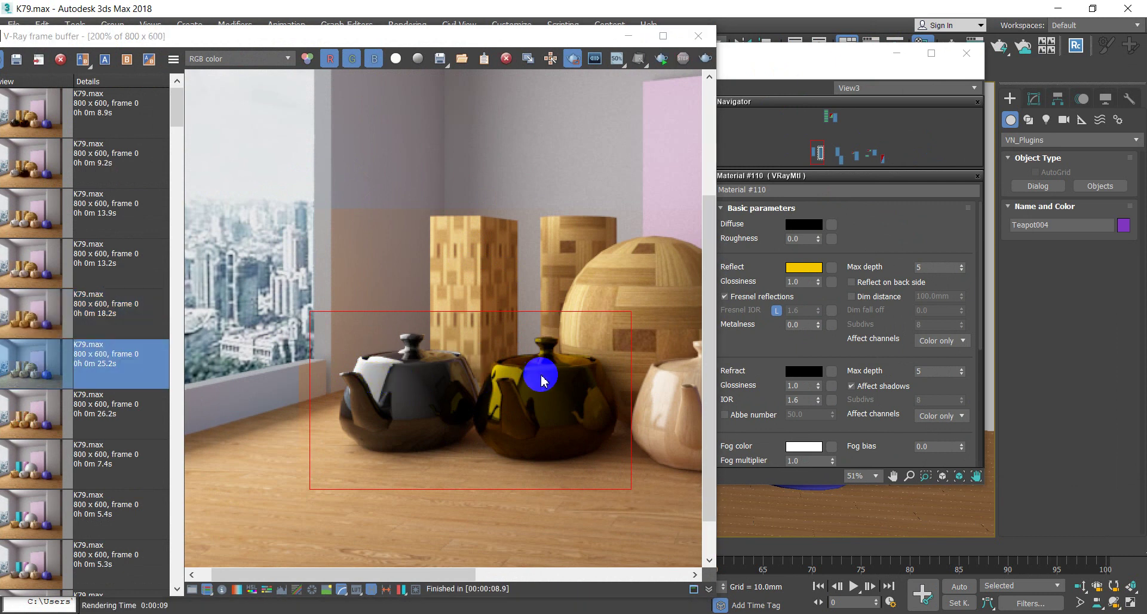
pyautogui.click(698, 35)
# - Set Material #109's Reflect colour to light blue (58, 167, 230)
pyautogui.doubleClick(547, 219)
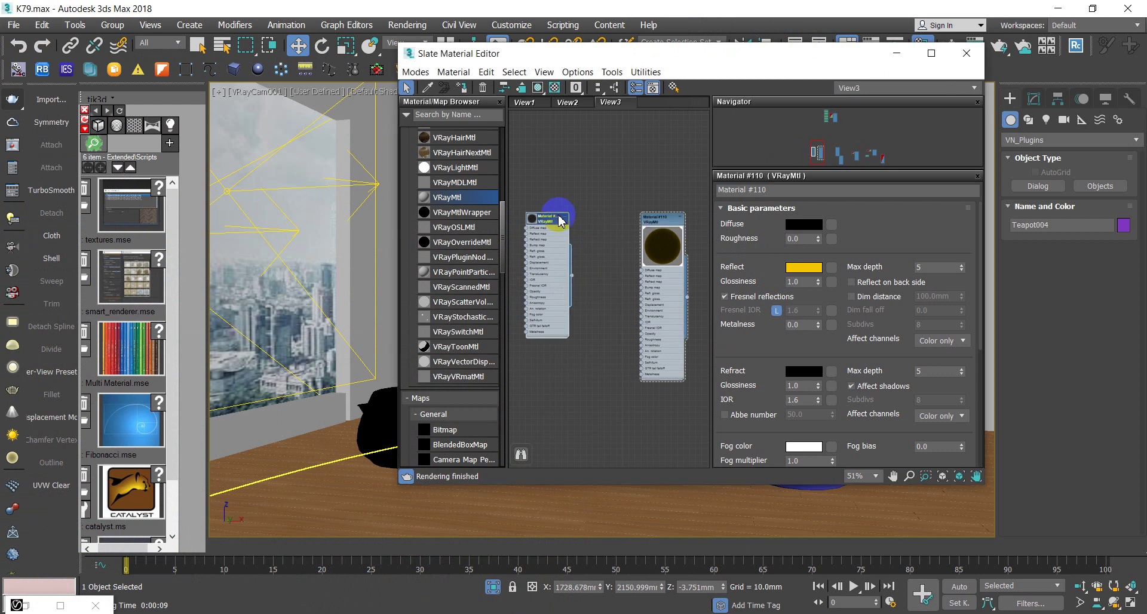
pyautogui.click(798, 269)
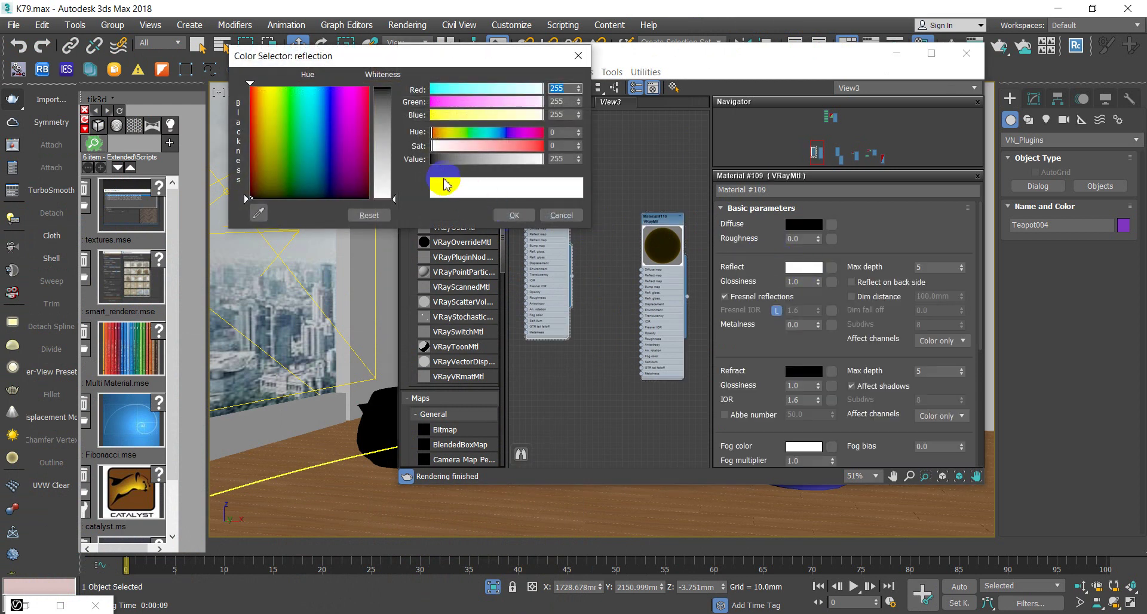
pyautogui.click(320, 108)
pyautogui.click(382, 119)
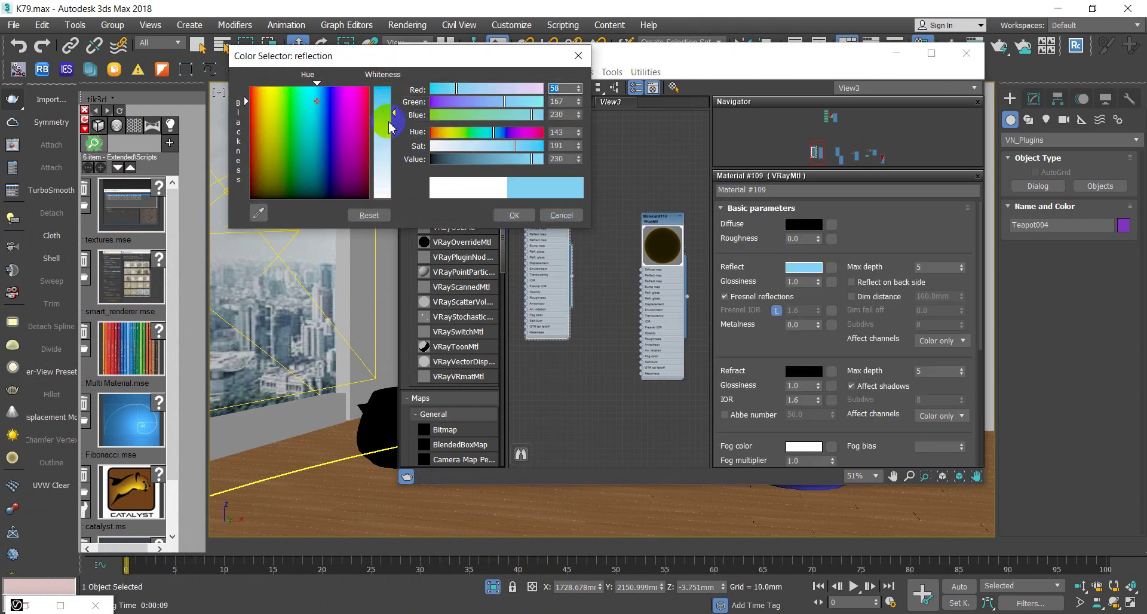
pyautogui.click(514, 215)
# - Re-render the region in the V-Ray frame buffer to check the left teapot's bluish reflections
pyautogui.click(457, 518)
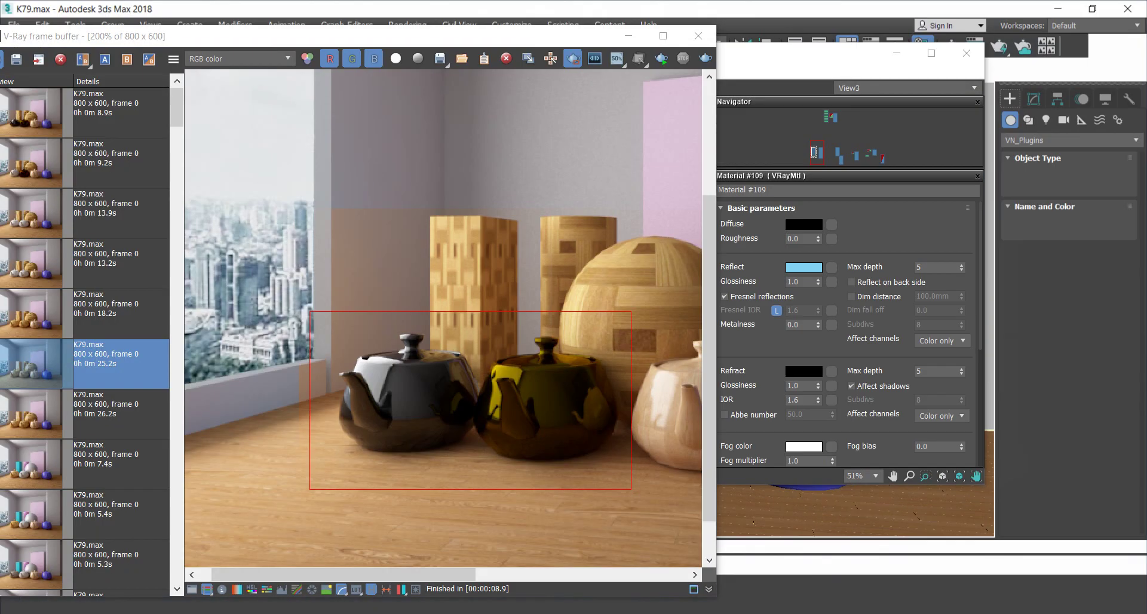
pyautogui.click(604, 340)
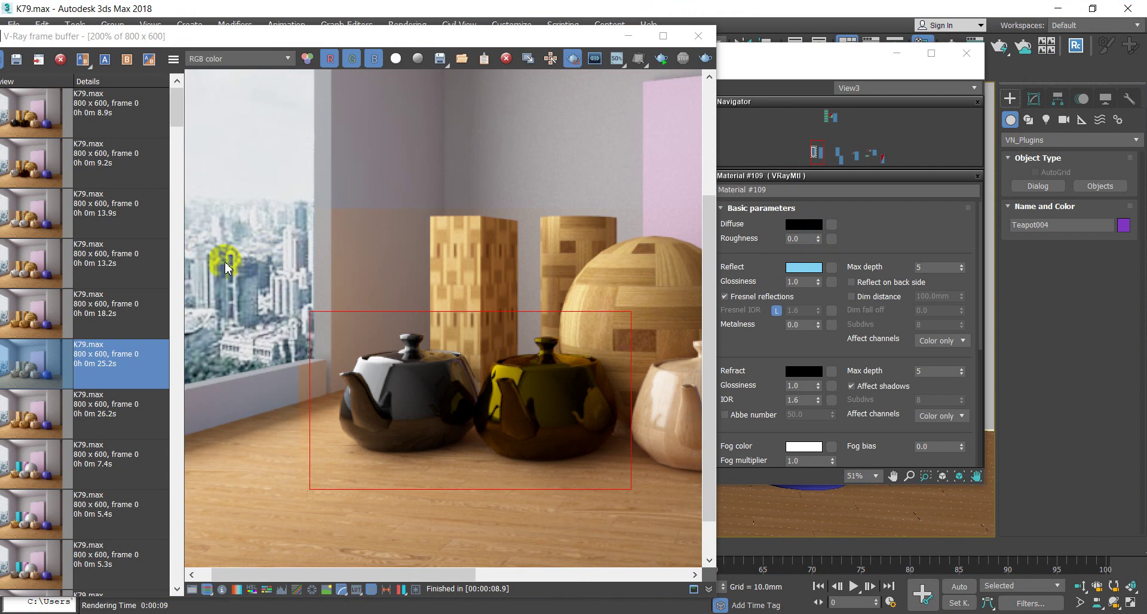
pyautogui.click(697, 61)
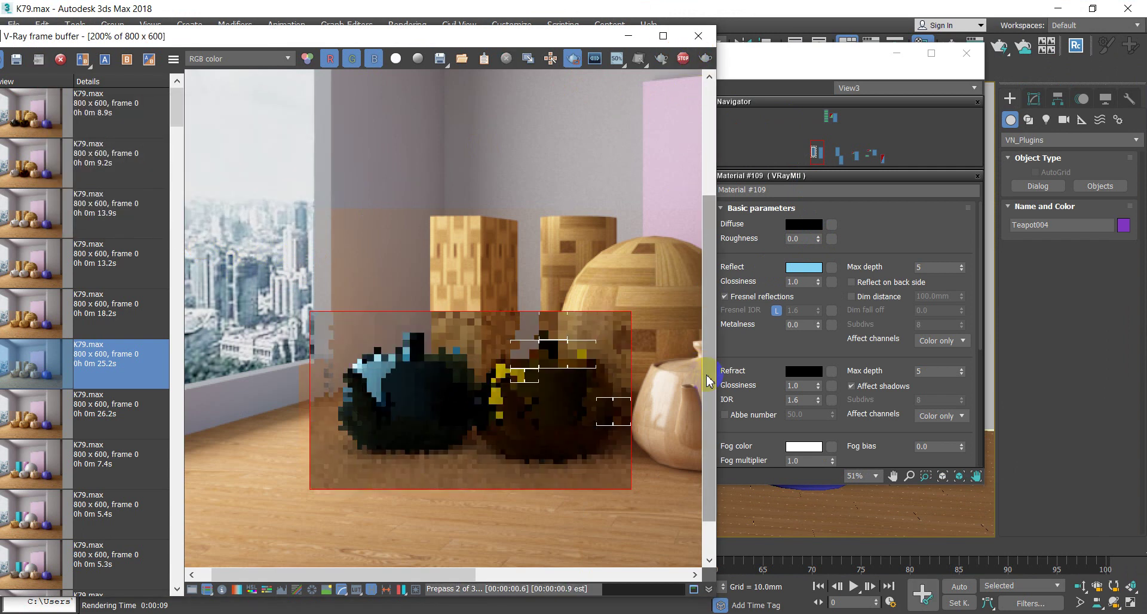
pyautogui.moveTo(597, 400)
pyautogui.mouseDown()
pyautogui.moveTo(528, 409)
pyautogui.moveTo(548, 406)
pyautogui.moveTo(559, 371)
pyautogui.mouseUp()
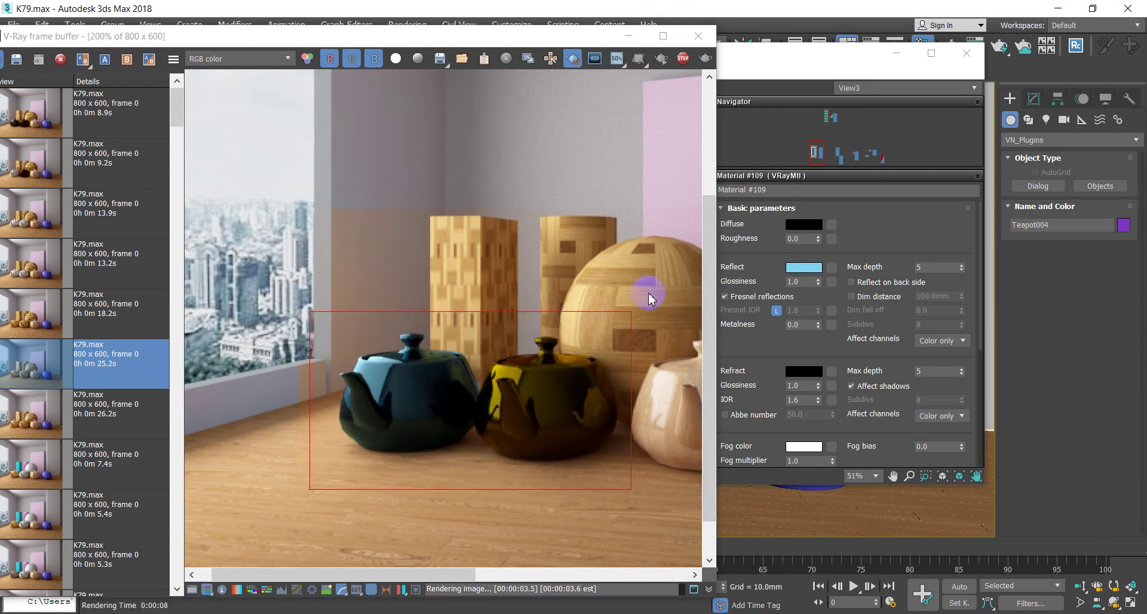
# - Select the Material #110 node in the material editor for editing
pyautogui.click(824, 232)
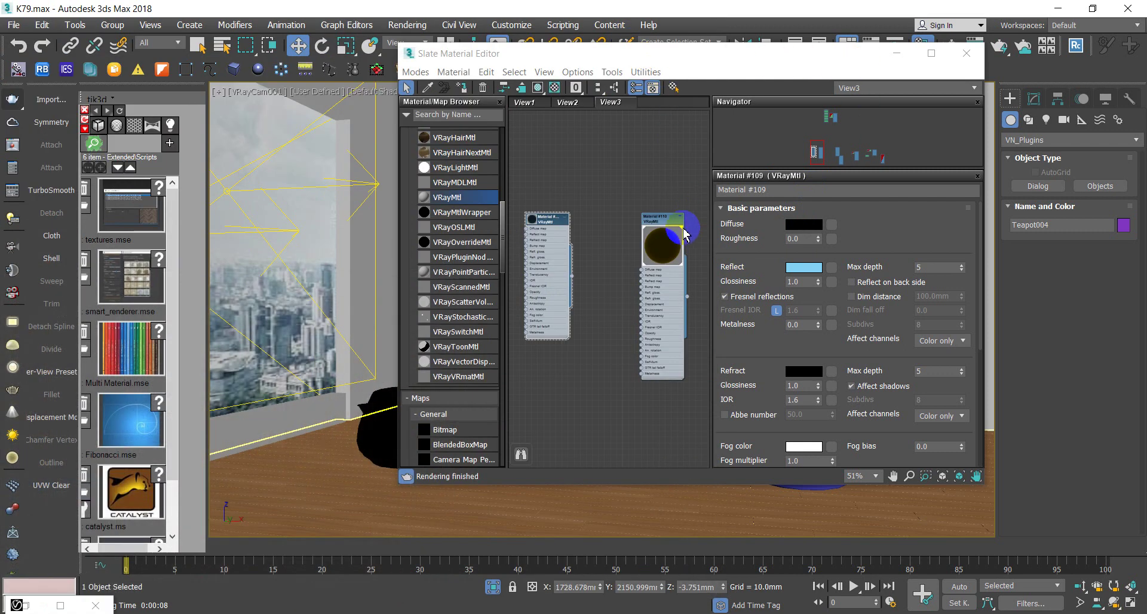
pyautogui.click(805, 225)
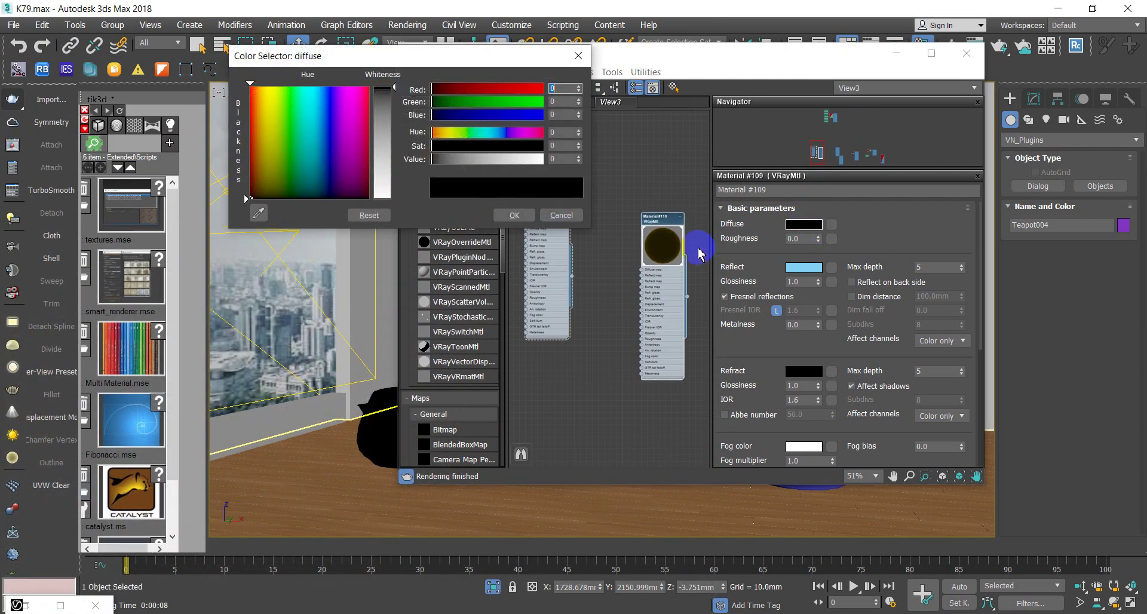
pyautogui.click(578, 55)
pyautogui.doubleClick(660, 234)
pyautogui.click(672, 220)
pyautogui.click(804, 263)
# - Change Material #110's Diffuse colour to dark amber (139, 61, 0)
pyautogui.click(807, 226)
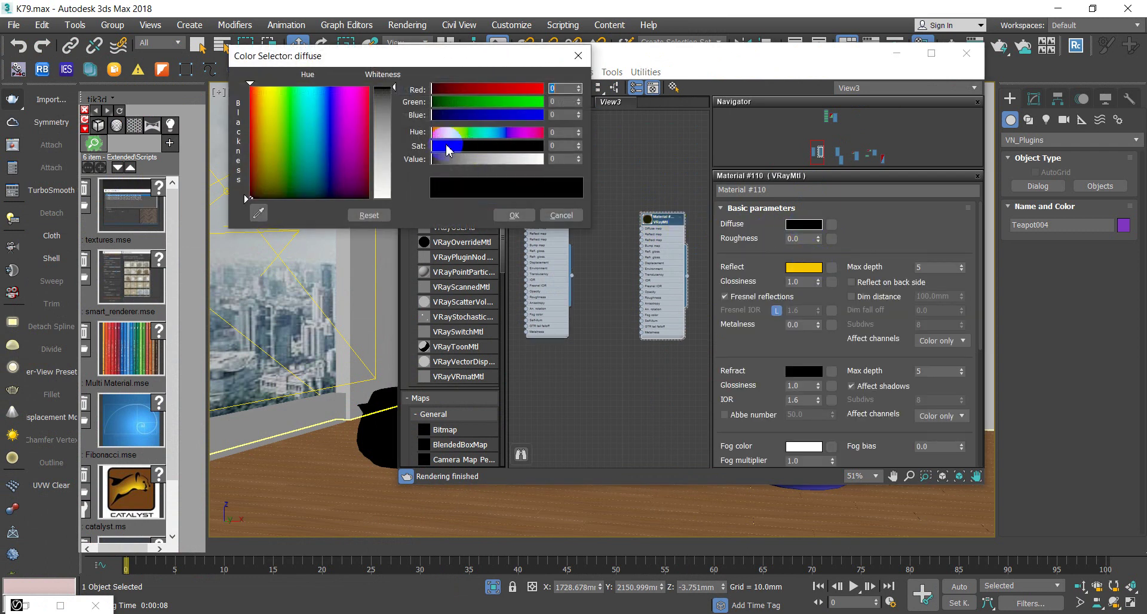
pyautogui.click(263, 89)
pyautogui.moveTo(489, 159); pyautogui.dragTo(485, 159)
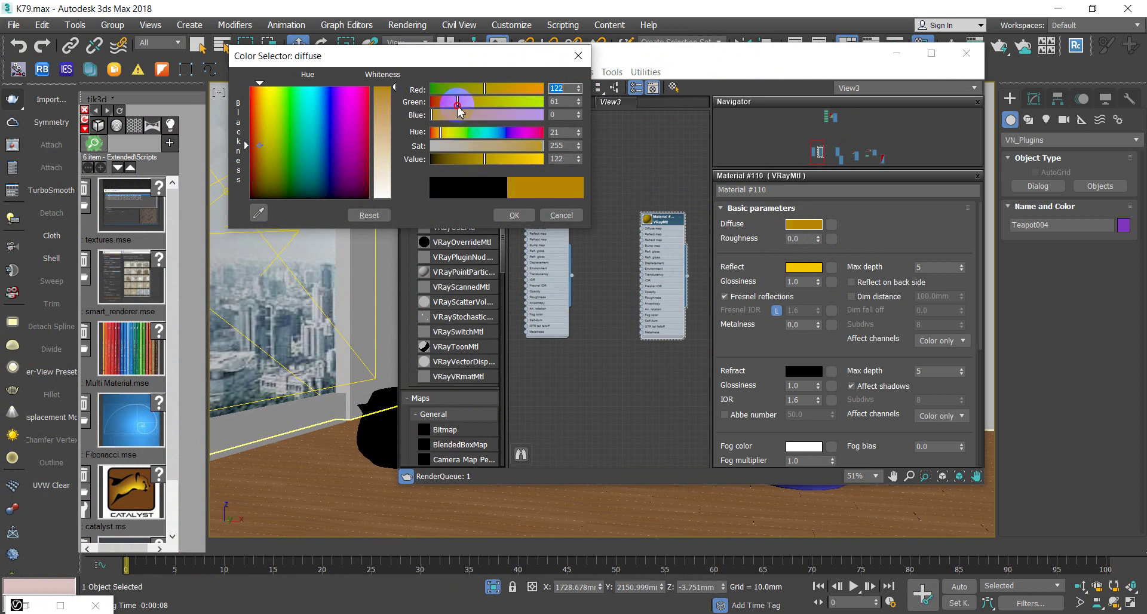
pyautogui.click(529, 212)
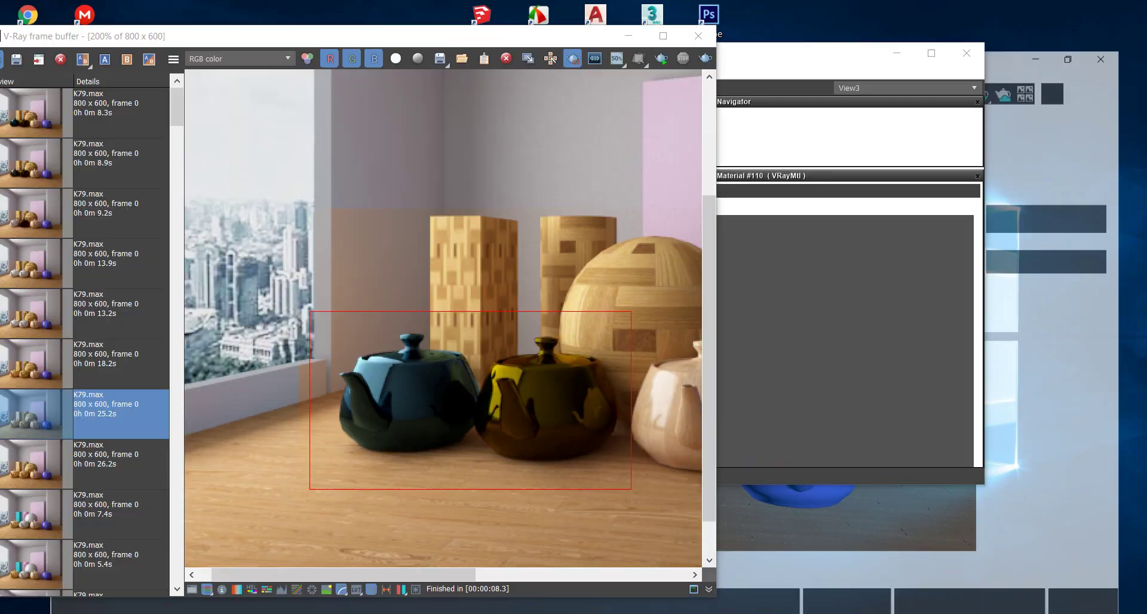
# - Render the region, darken Material #110's Diffuse toward brown, and render the region again
pyautogui.click(684, 58)
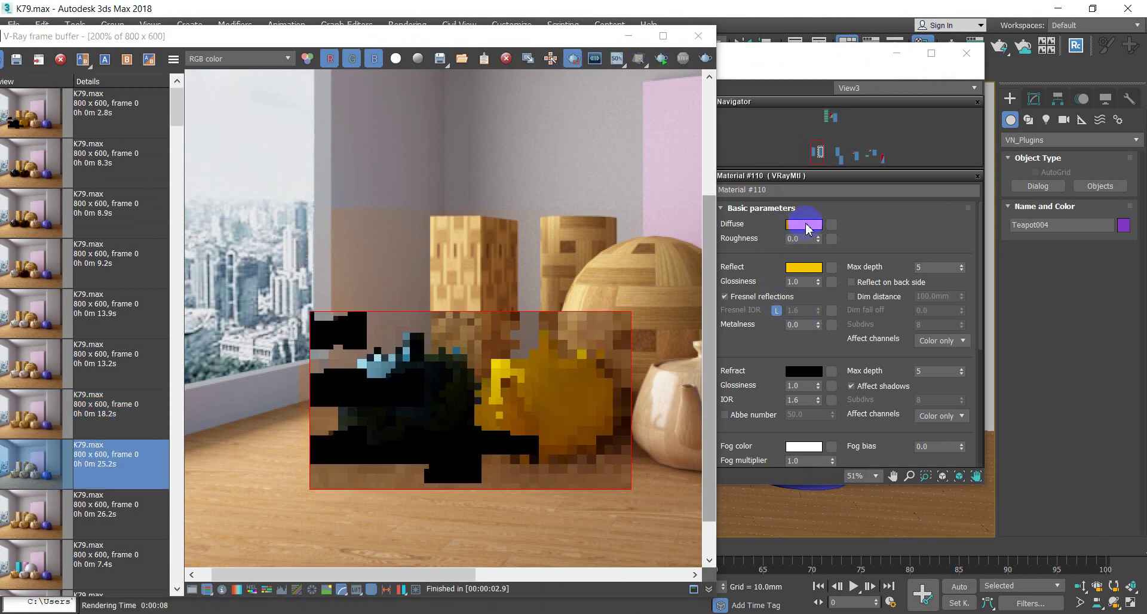
pyautogui.click(803, 224)
pyautogui.moveTo(500, 159); pyautogui.dragTo(474, 161)
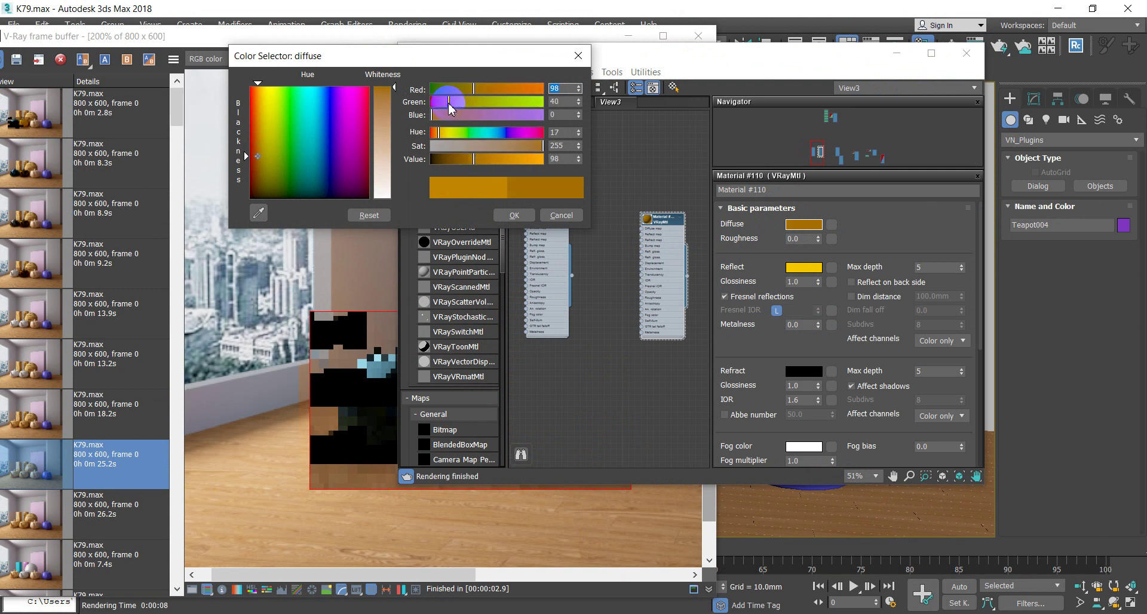
pyautogui.moveTo(448, 161); pyautogui.dragTo(457, 161)
pyautogui.click(513, 214)
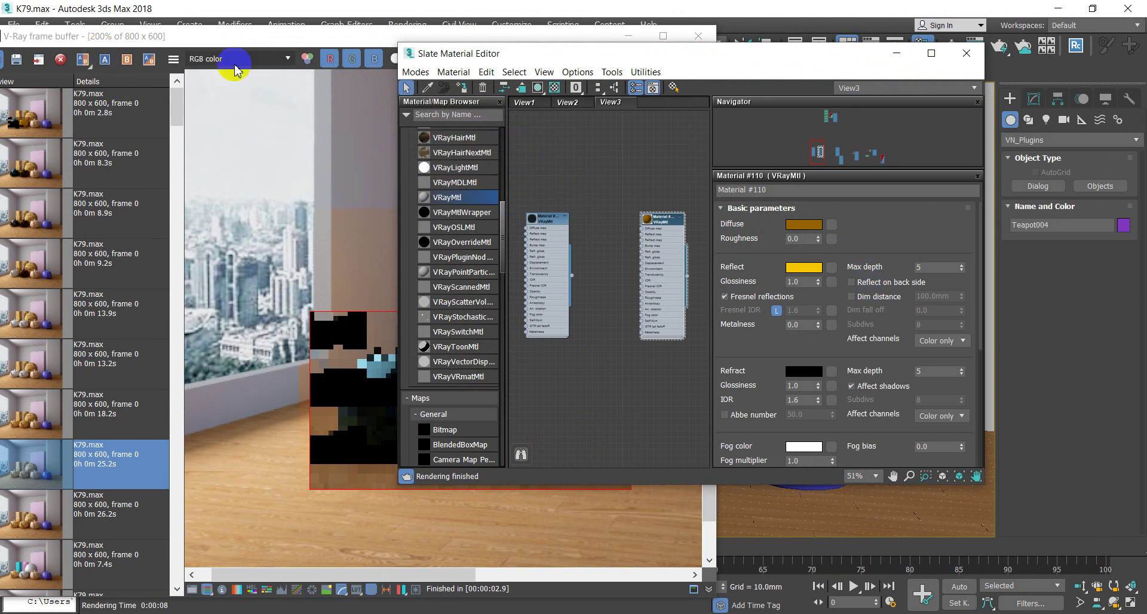
pyautogui.moveTo(630, 53); pyautogui.dragTo(780, 53)
pyautogui.click(473, 34)
pyautogui.click(687, 67)
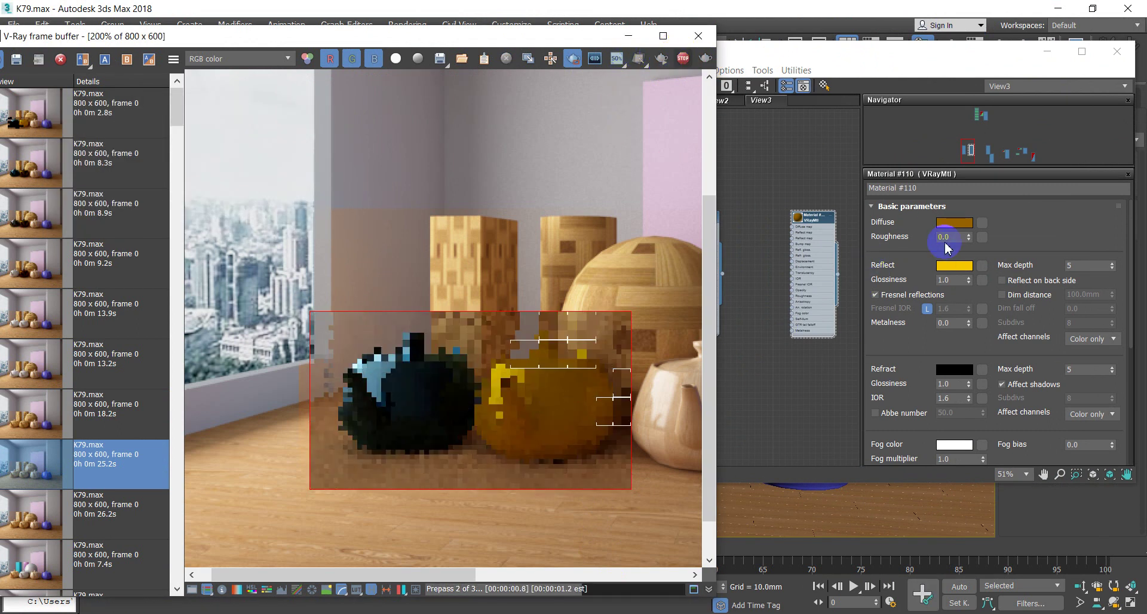
# - Fine-tune Material #110's Diffuse to deep brown (79, 32, 0) and re-render the teapots region
pyautogui.click(954, 222)
pyautogui.click(466, 162)
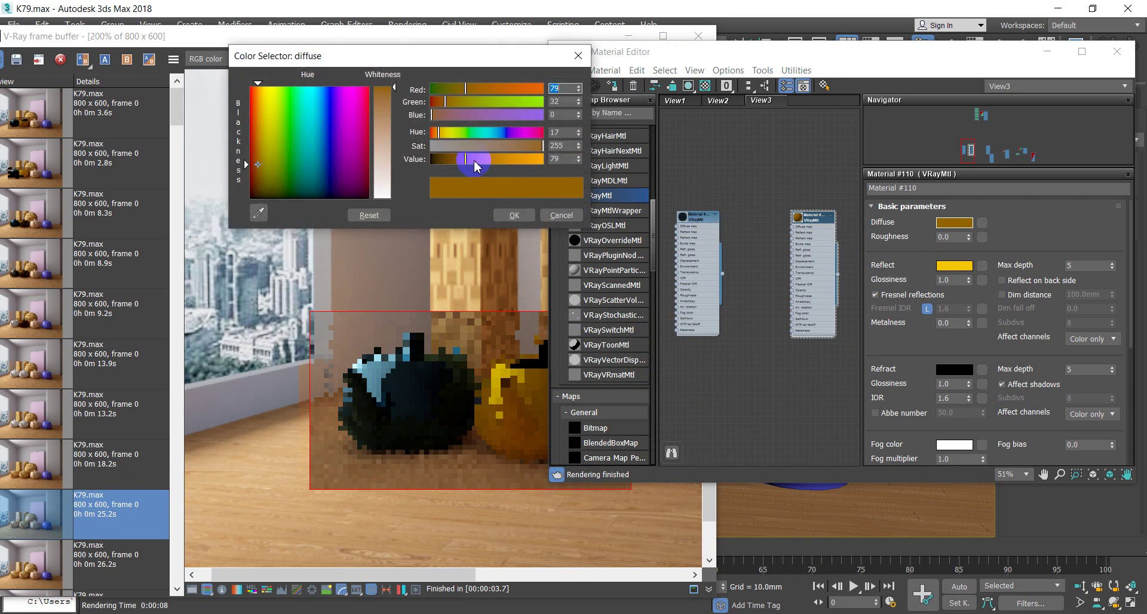
pyautogui.moveTo(476, 166); pyautogui.dragTo(540, 207)
pyautogui.click(528, 215)
pyautogui.click(517, 37)
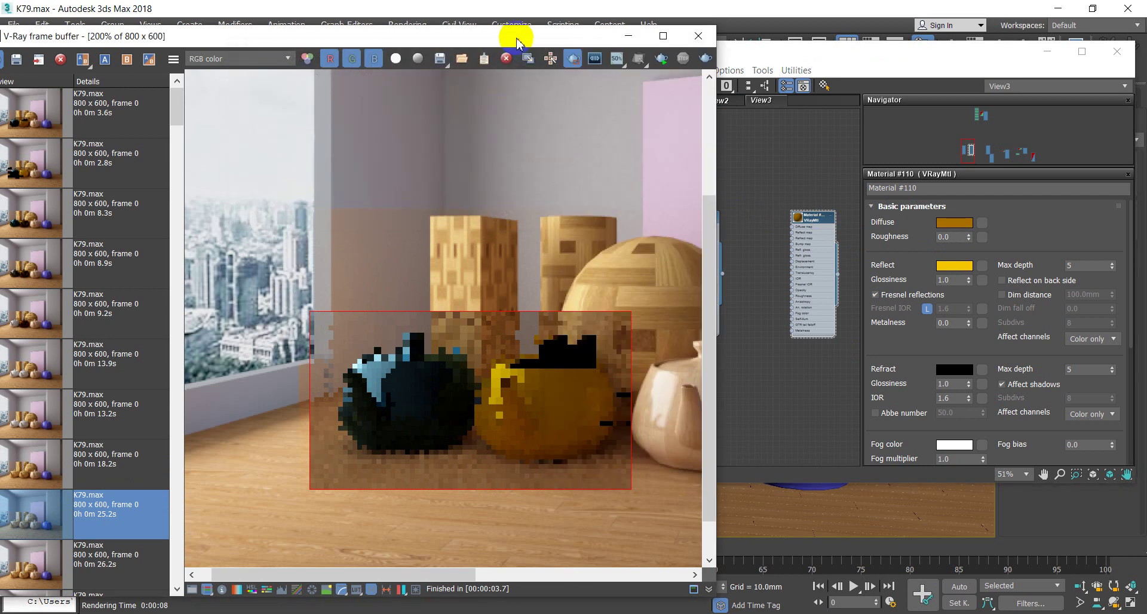
pyautogui.click(706, 60)
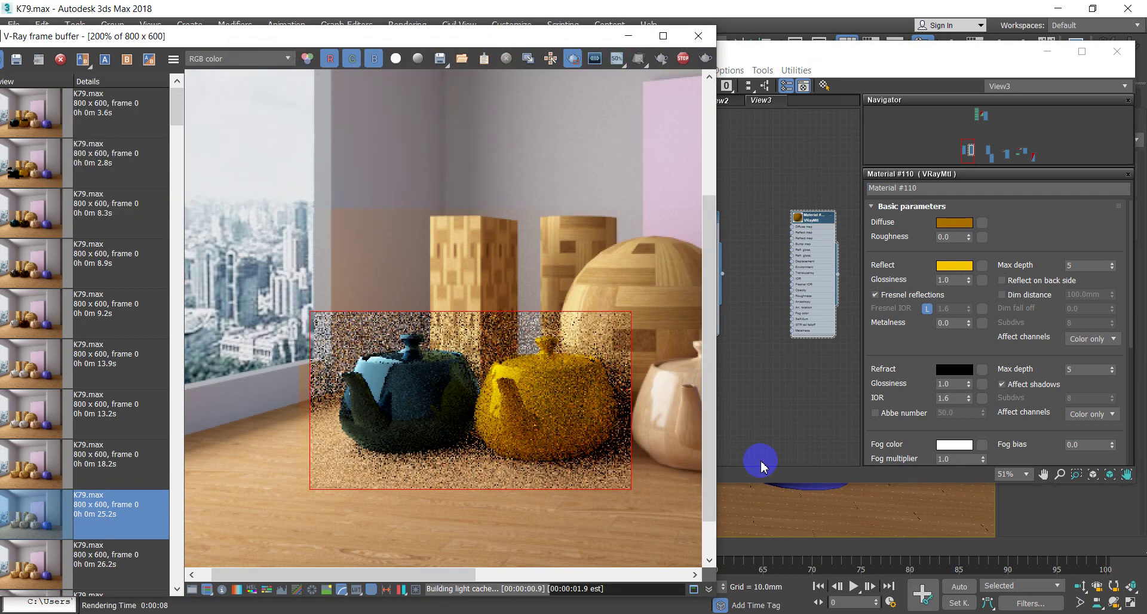
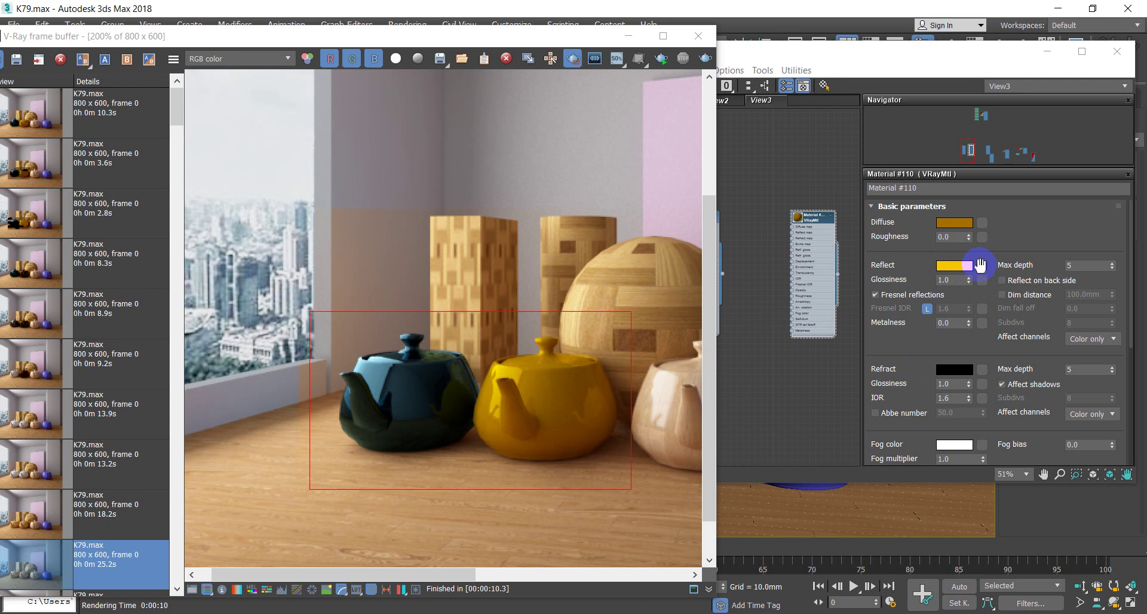
# - Load 79.jpg as a Bitmap map into Material #110's Reflect slot and place the node above the materials
pyautogui.click(804, 235)
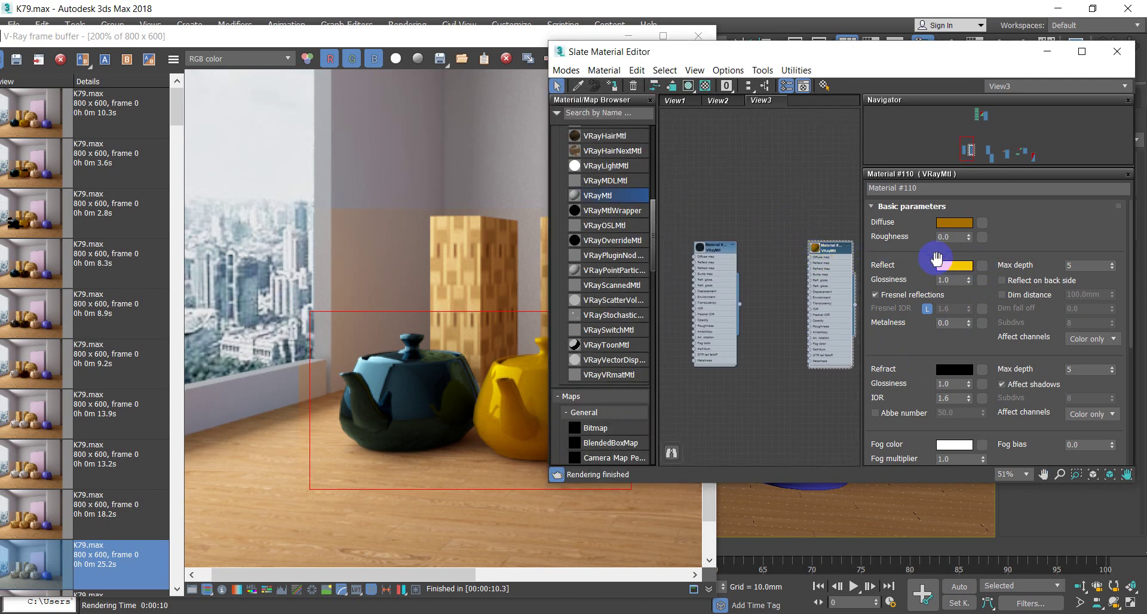
pyautogui.click(983, 267)
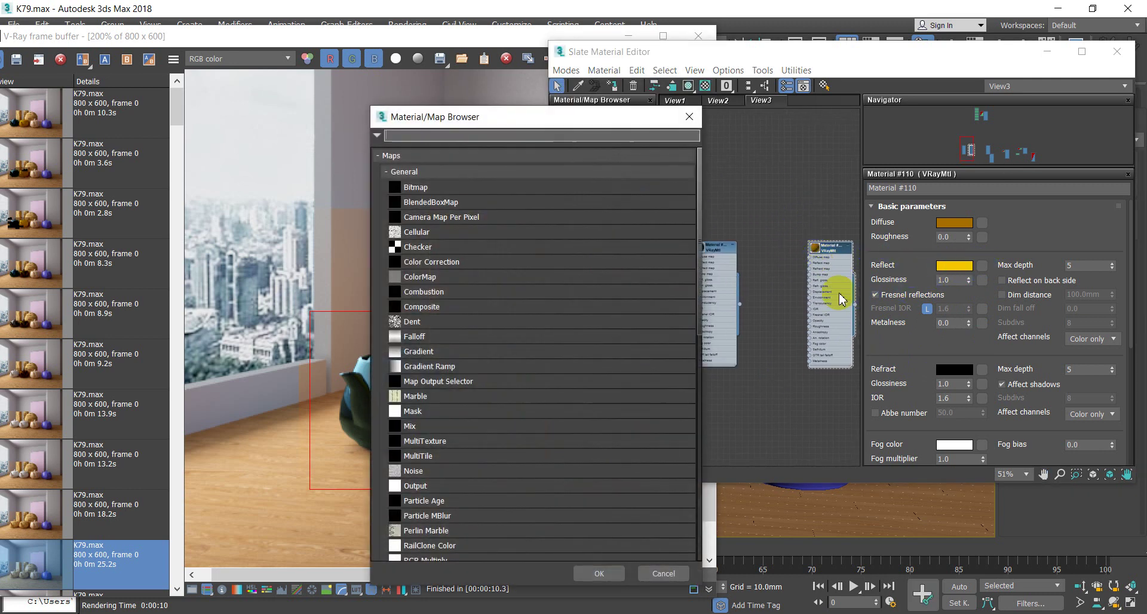
pyautogui.doubleClick(420, 192)
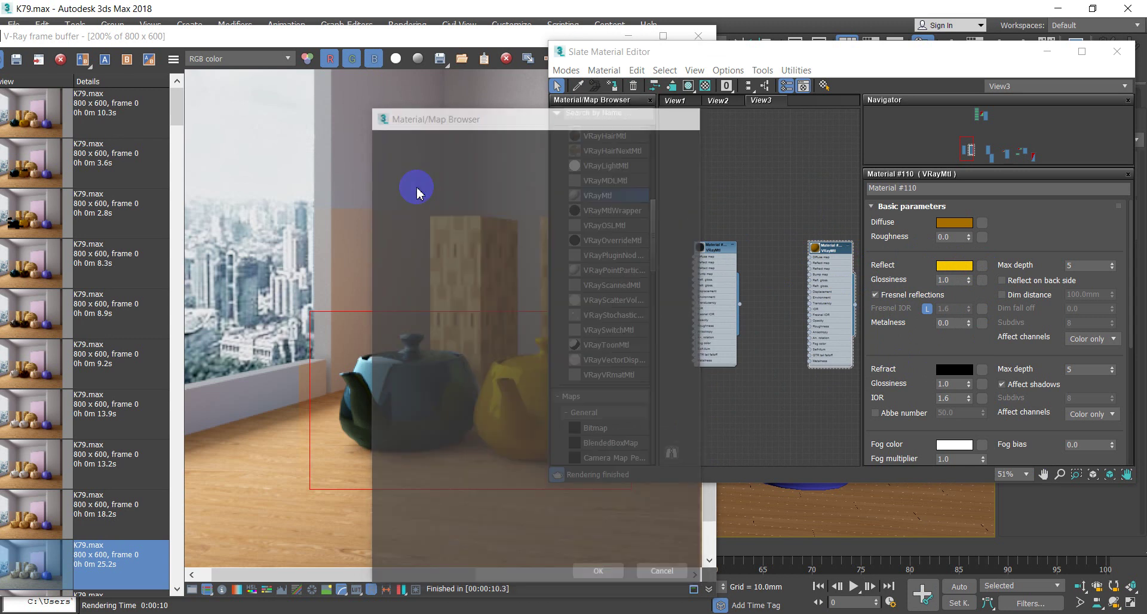
pyautogui.scroll(-5, 443, 323)
pyautogui.scroll(-3, 443, 322)
pyautogui.scroll(10, 443, 322)
pyautogui.scroll(-3, 444, 322)
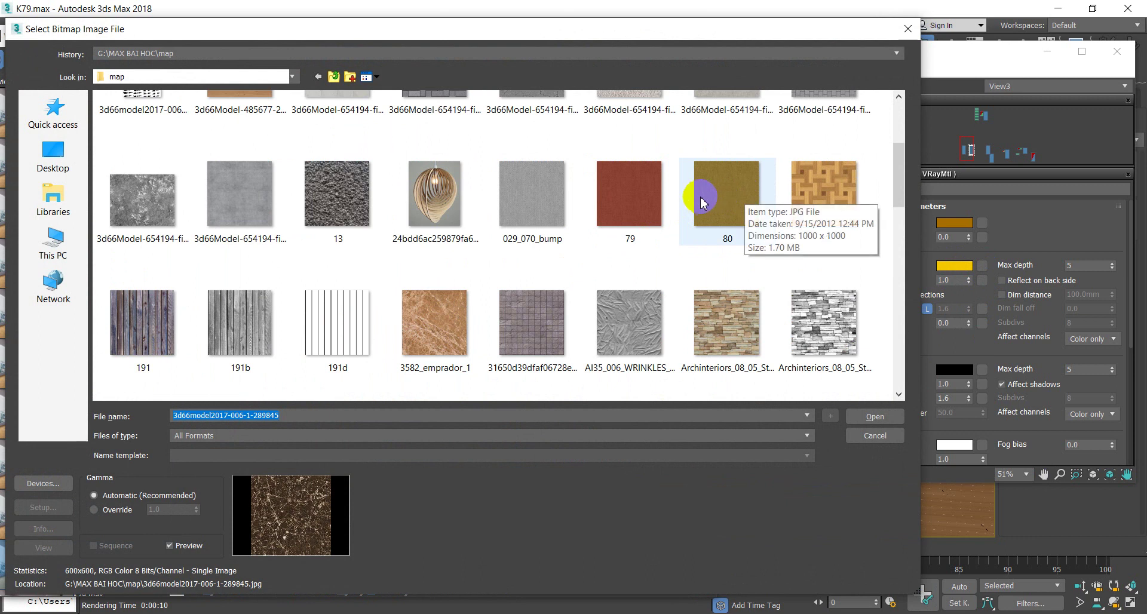
pyautogui.click(645, 192)
pyautogui.doubleClick(609, 192)
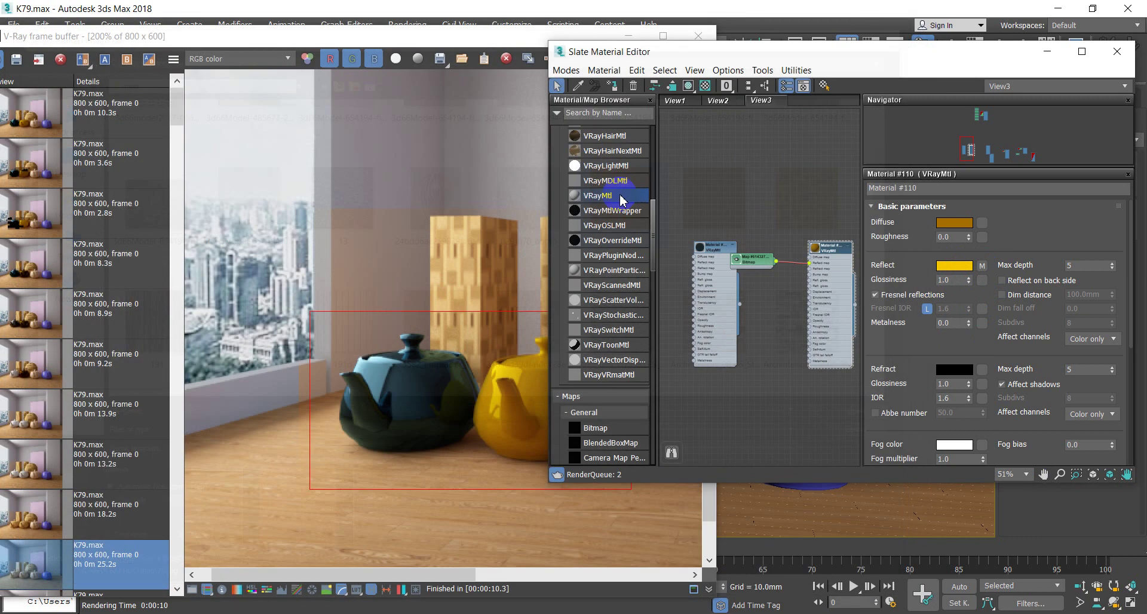
pyautogui.scroll(2, 769, 289)
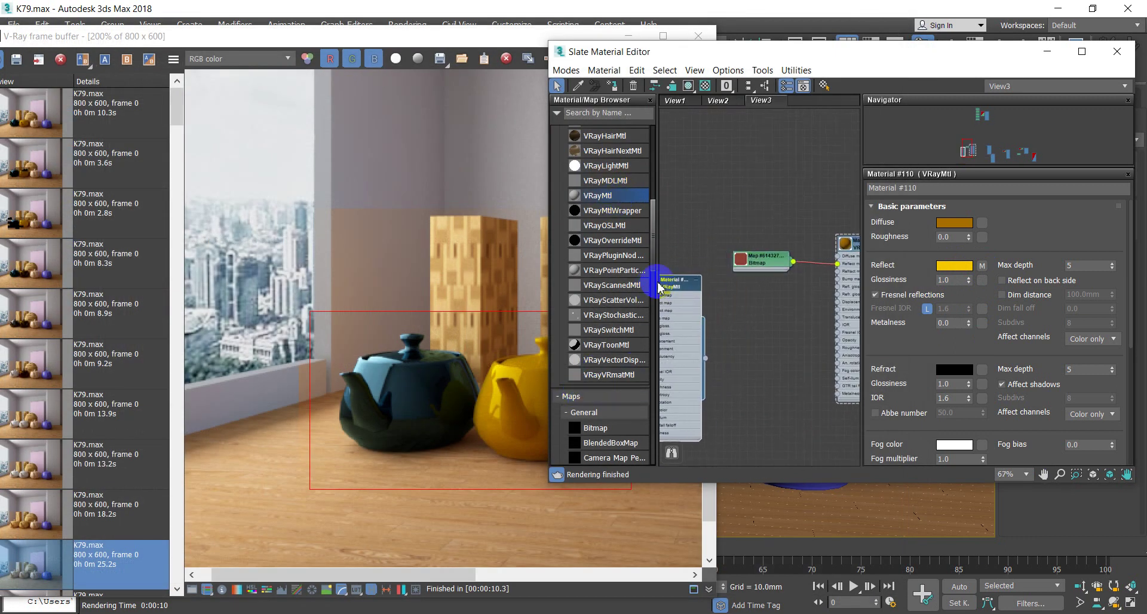
pyautogui.moveTo(747, 256); pyautogui.dragTo(750, 210)
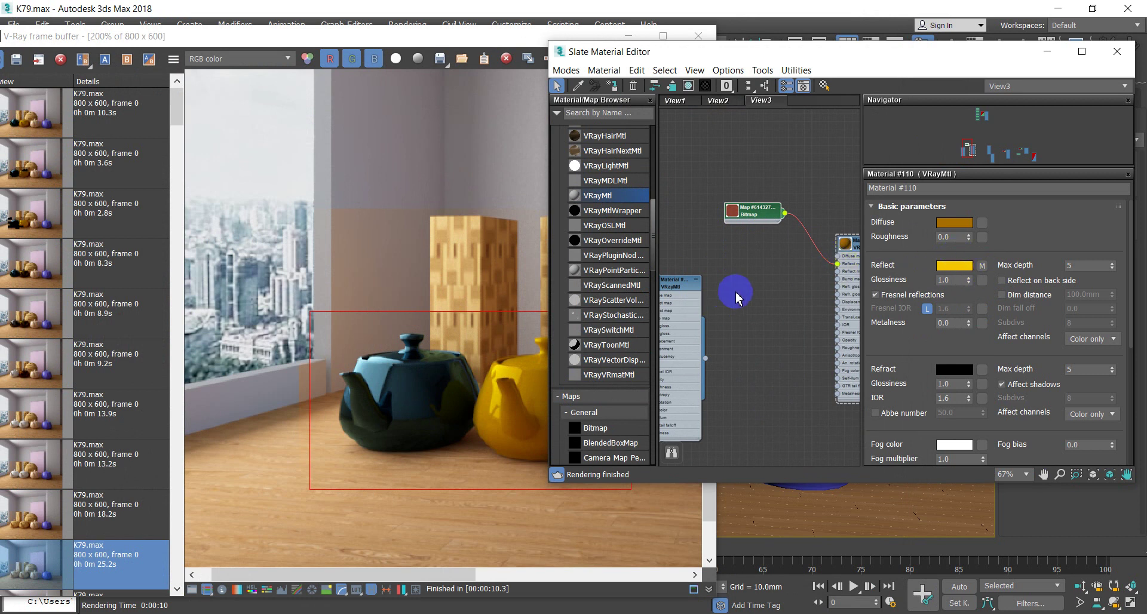
pyautogui.click(546, 339)
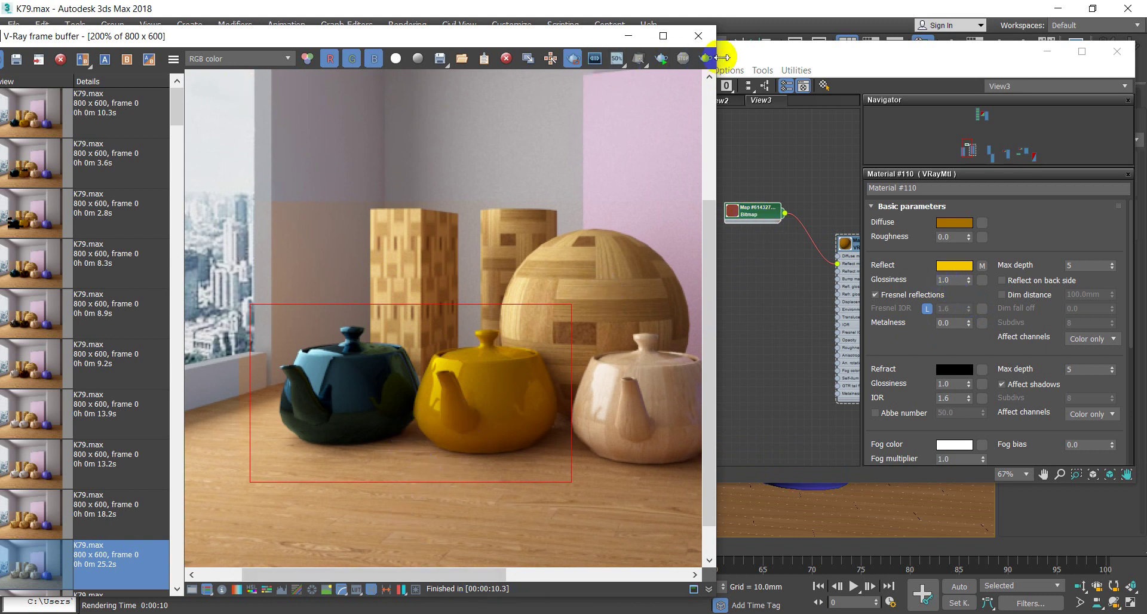
# - Render the region with the new reflect map, then set Material #110's diffuse colour to white
pyautogui.click(705, 64)
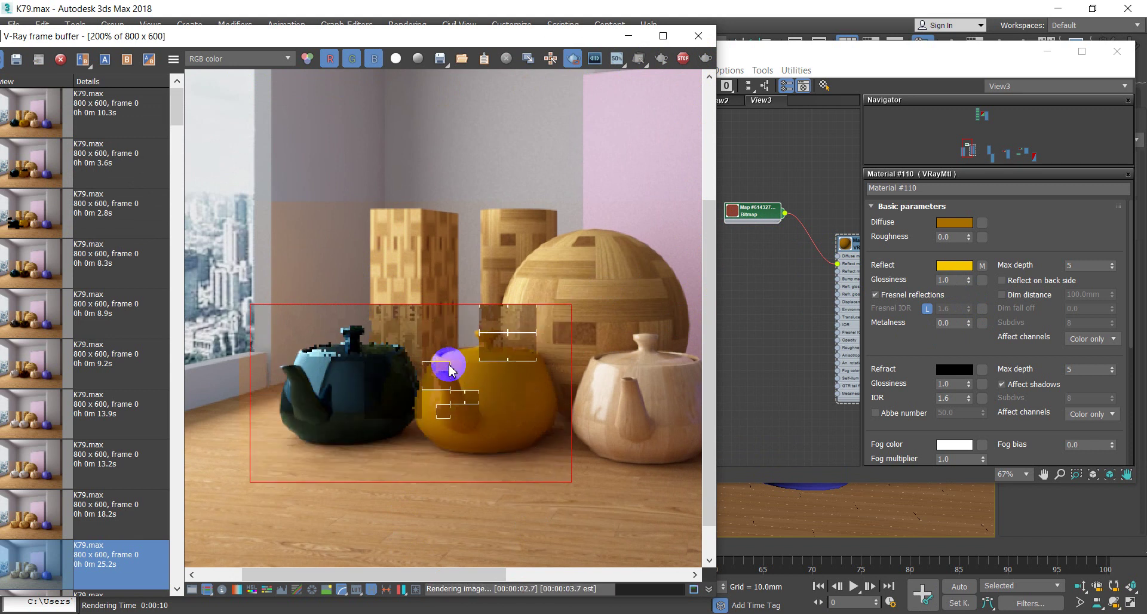
pyautogui.click(954, 223)
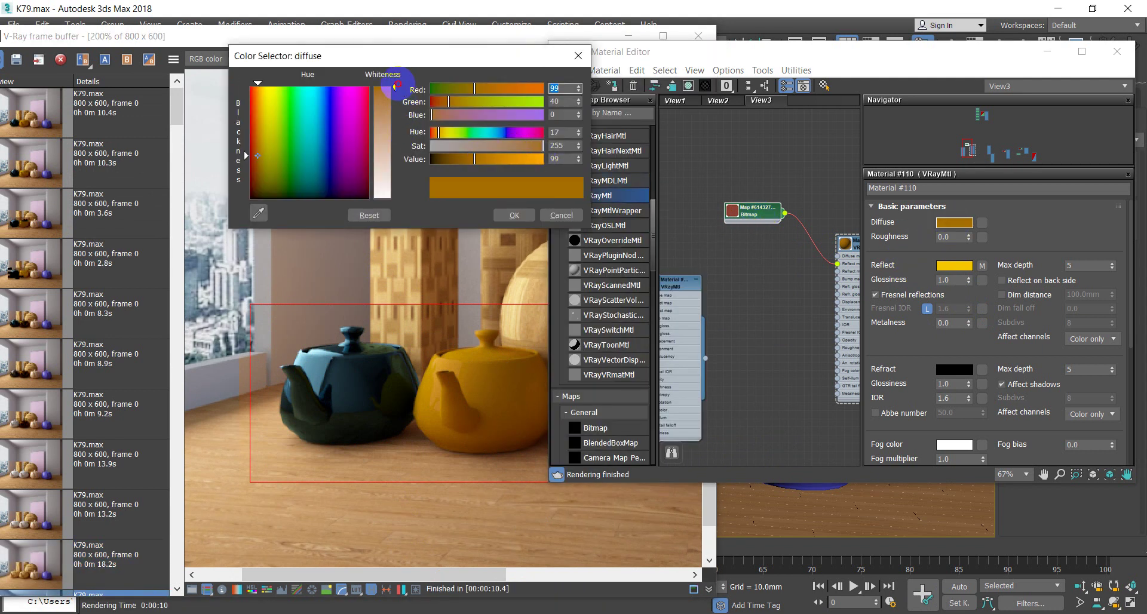
pyautogui.moveTo(394, 87); pyautogui.dragTo(395, 198)
pyautogui.click(514, 215)
pyautogui.click(786, 240)
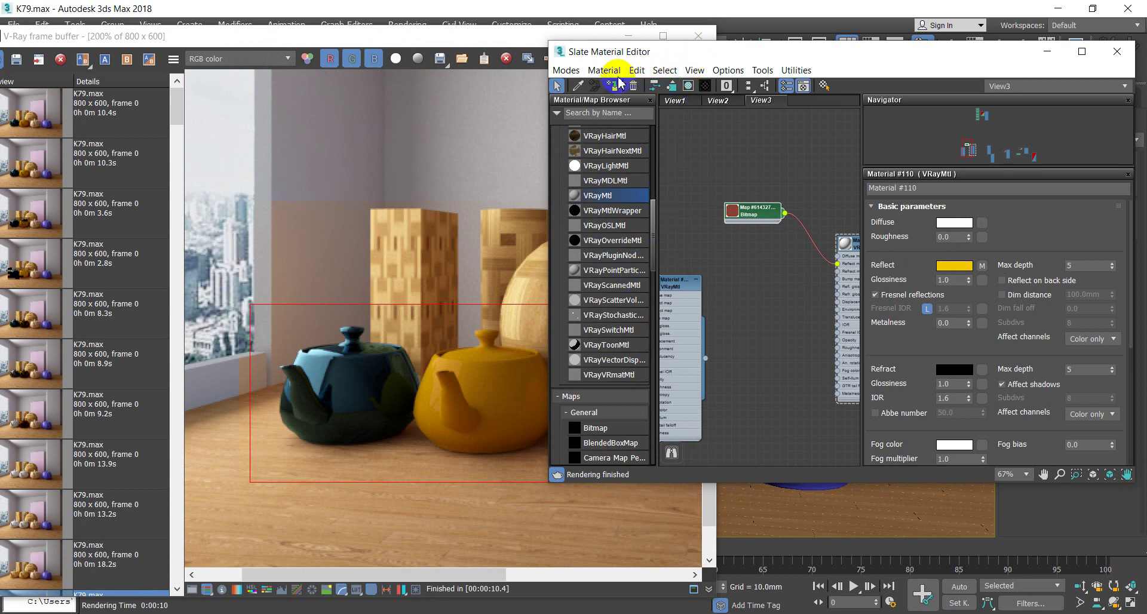
# - Re-render the region to see the middle teapot in white
pyautogui.click(296, 37)
pyautogui.click(705, 58)
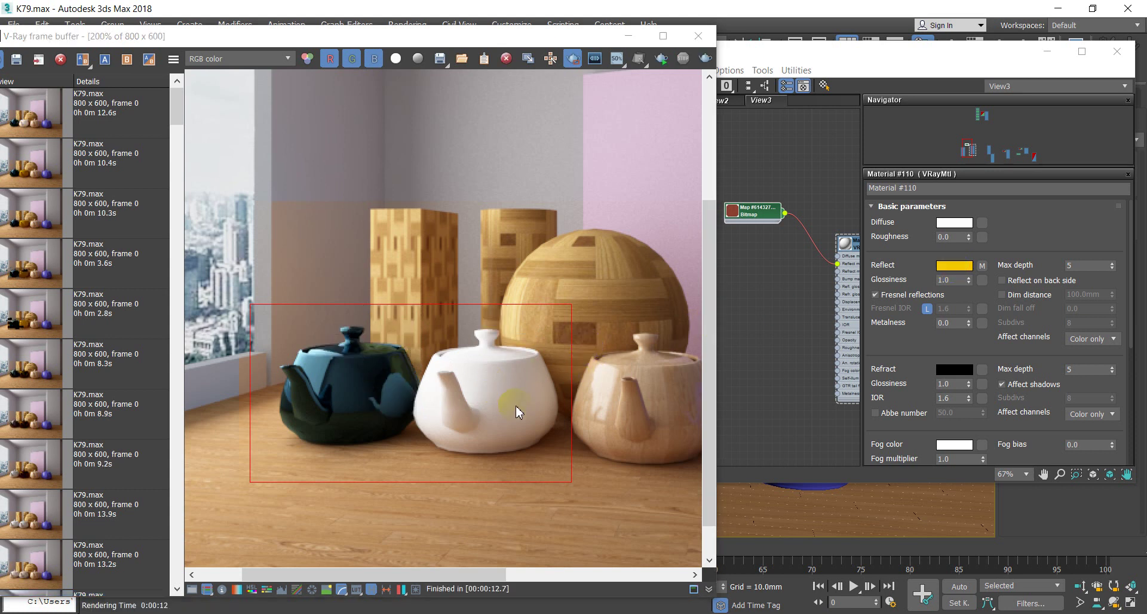
pyautogui.scroll(3, 515, 407)
pyautogui.scroll(-2, 479, 388)
pyautogui.scroll(-1, 377, 408)
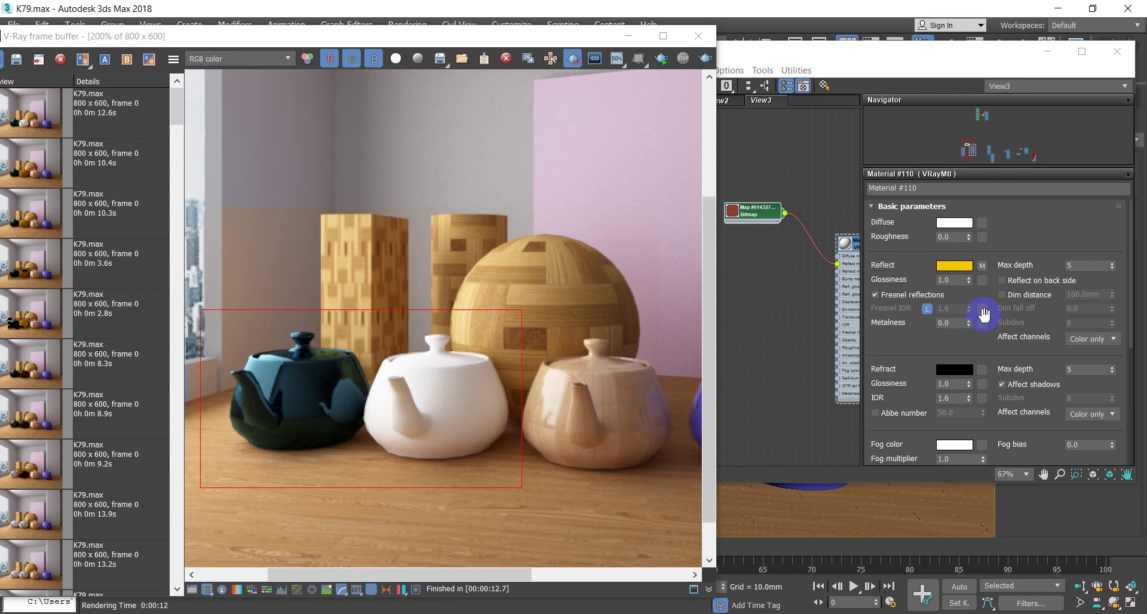
# - Set Material #110's reflection colour to black
pyautogui.click(944, 266)
pyautogui.moveTo(435, 159); pyautogui.dragTo(428, 159)
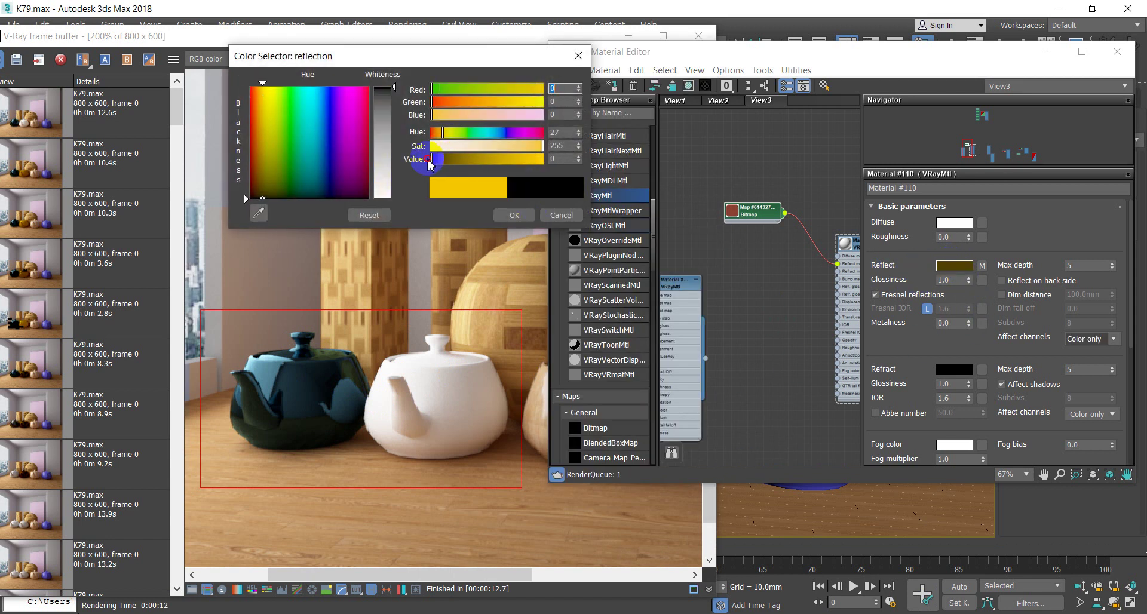
pyautogui.click(510, 218)
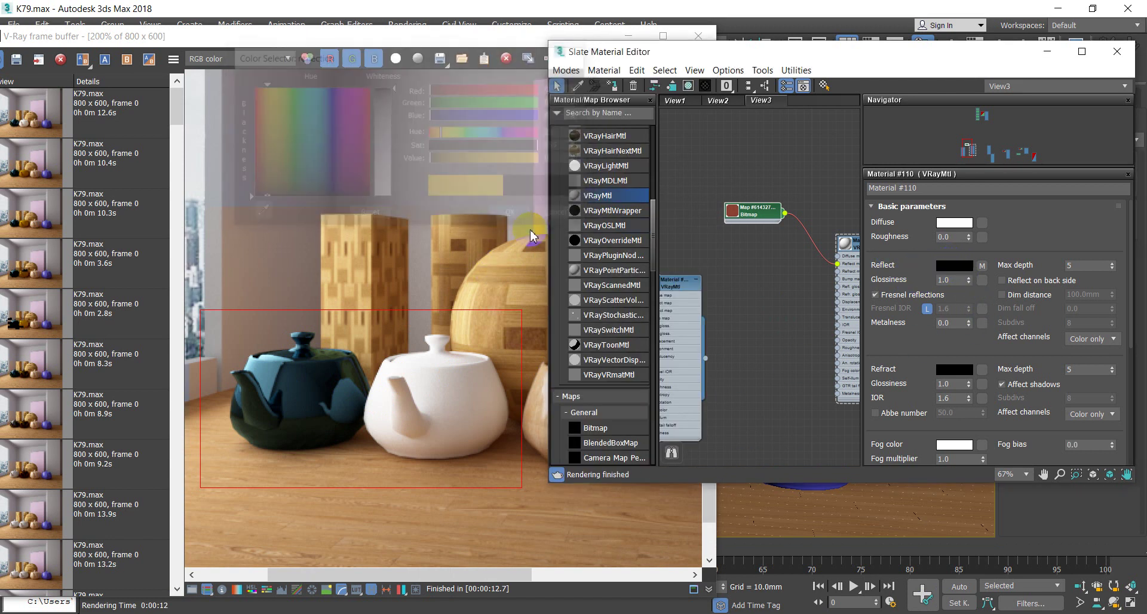
# - Re-render the region and open the Bitmap node's parameters
pyautogui.click(514, 40)
pyautogui.click(703, 58)
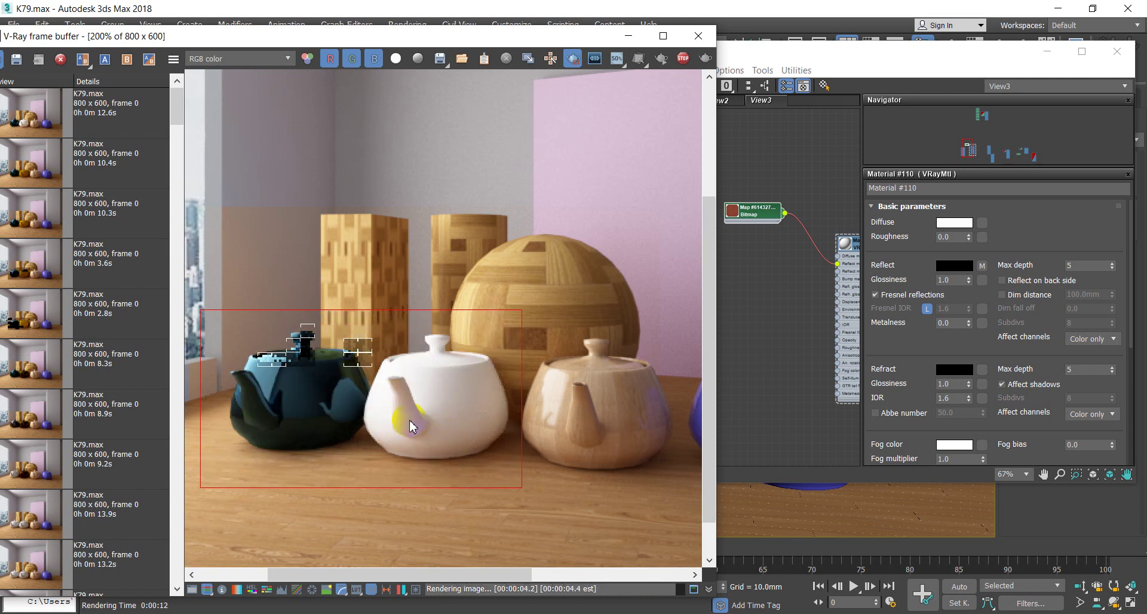
pyautogui.click(753, 217)
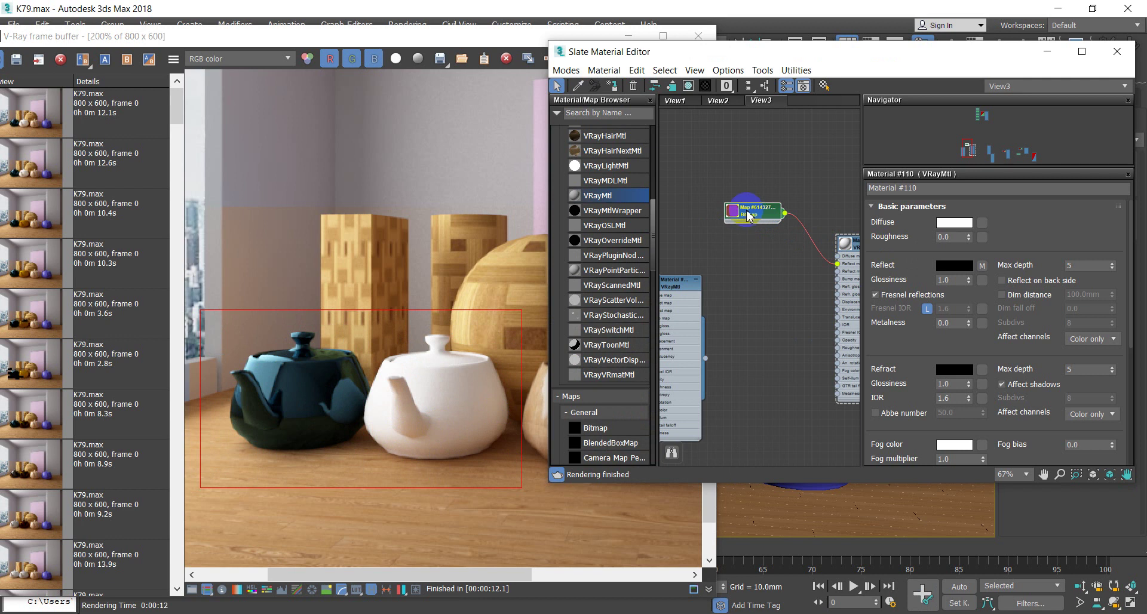
pyautogui.doubleClick(748, 216)
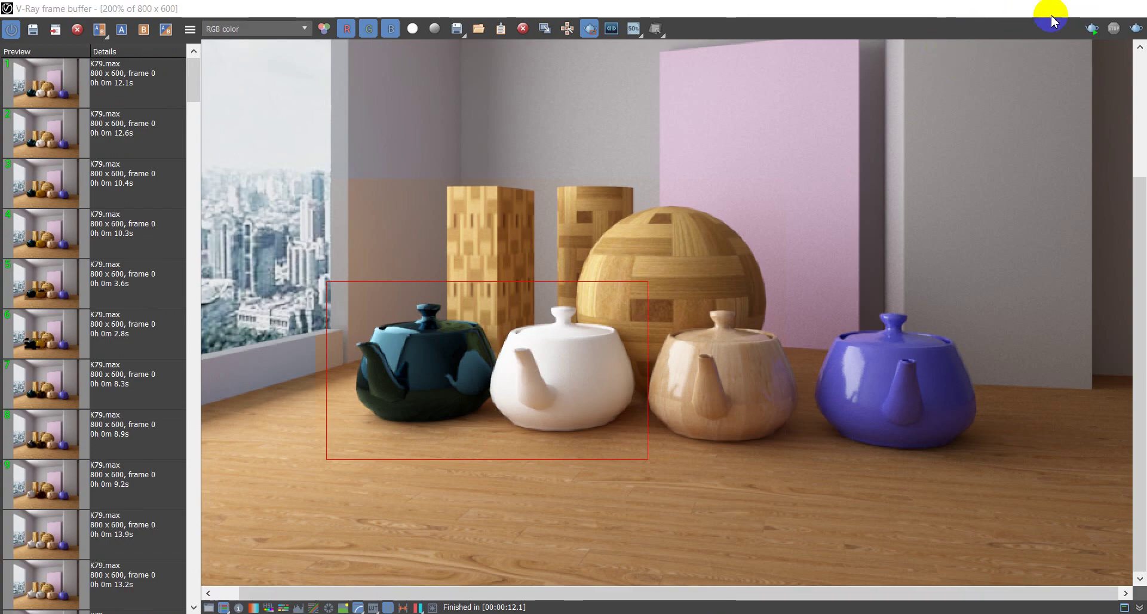
# - Set Material #35's reflection colour to pure white (255, 255, 255)
pyautogui.click(1056, 6)
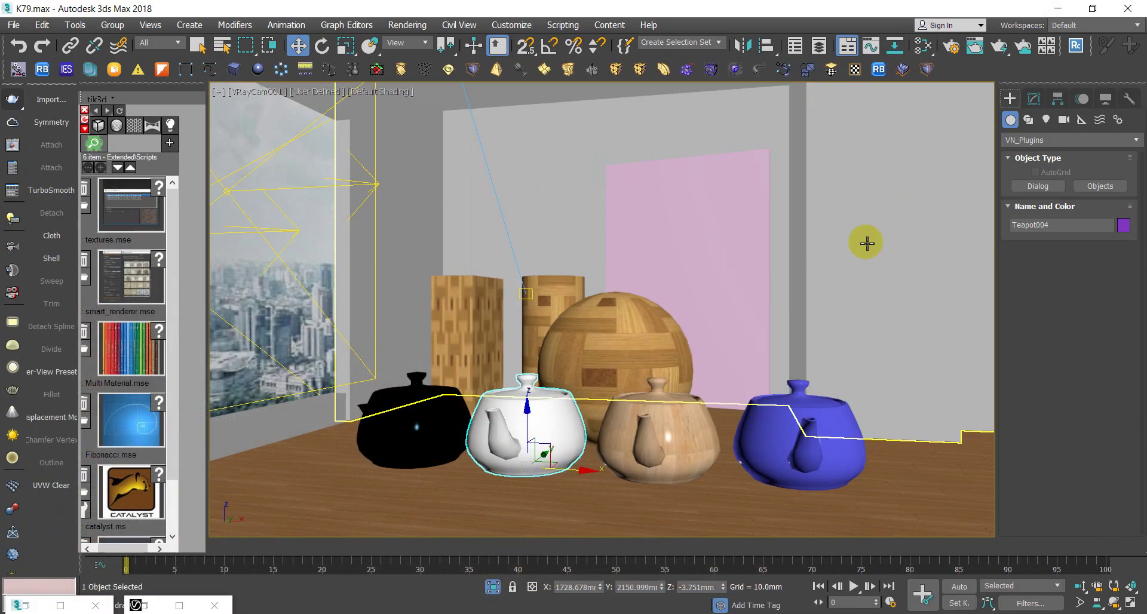
pyautogui.press('m')
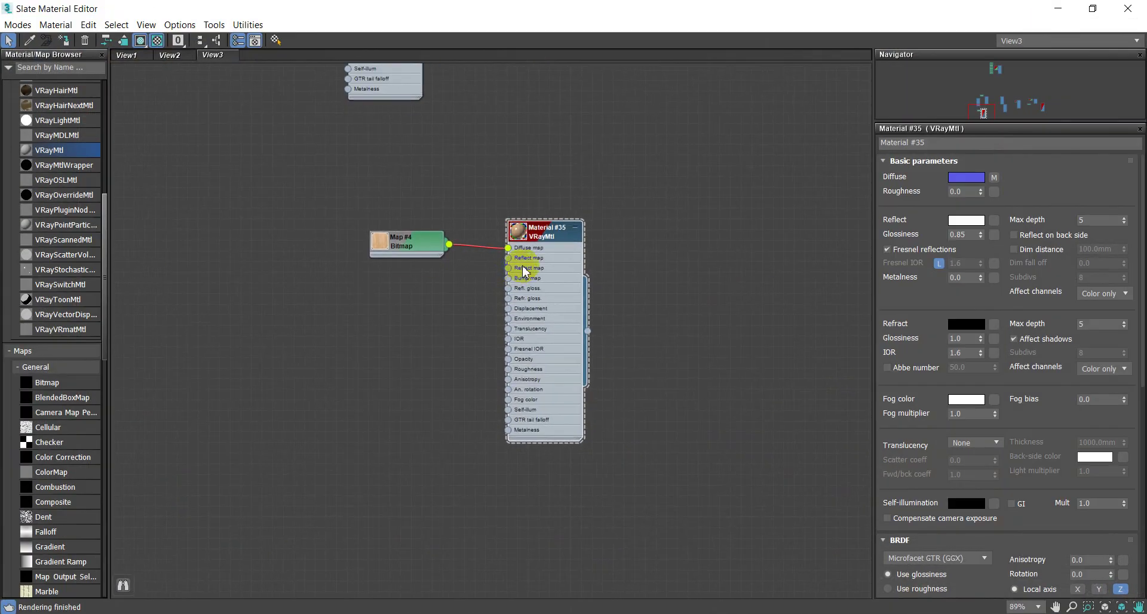
pyautogui.scroll(2, 532, 242)
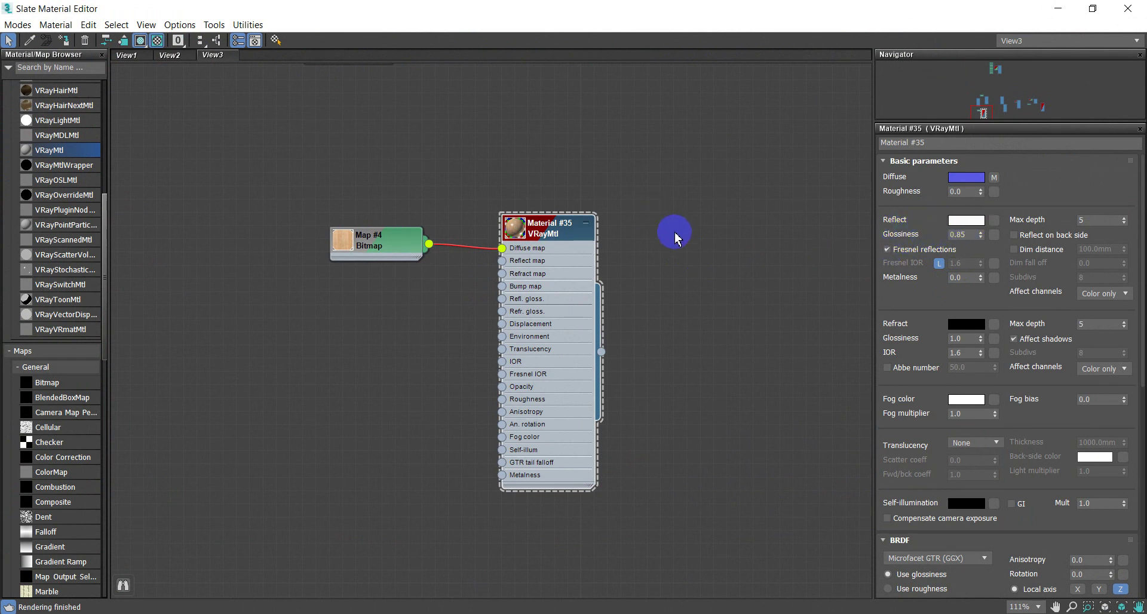
pyautogui.click(953, 223)
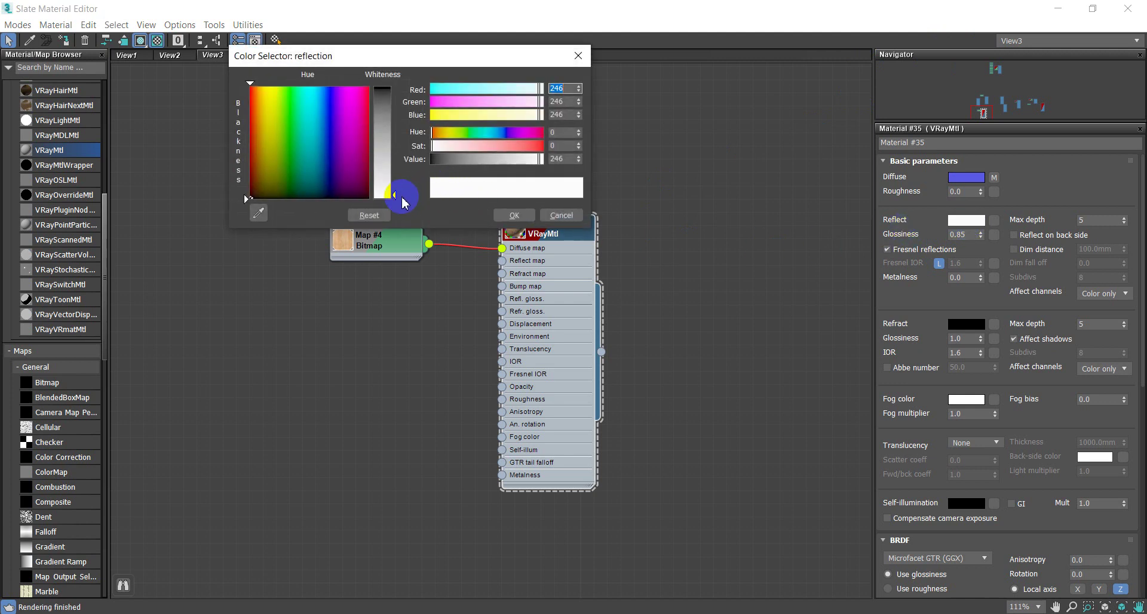
pyautogui.moveTo(392, 194); pyautogui.dragTo(393, 199)
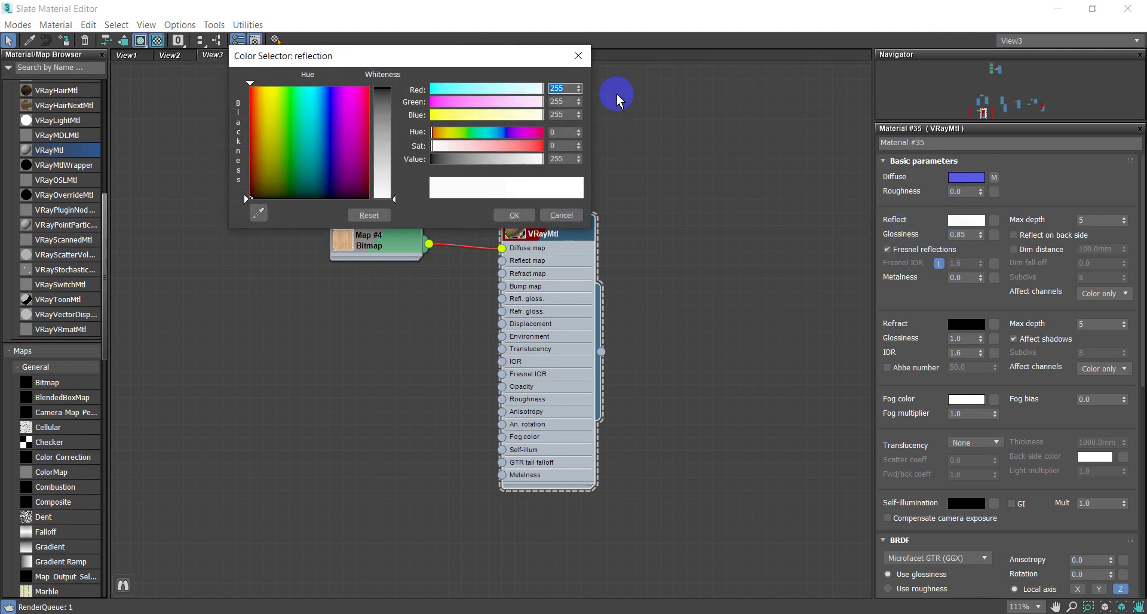
pyautogui.click(518, 214)
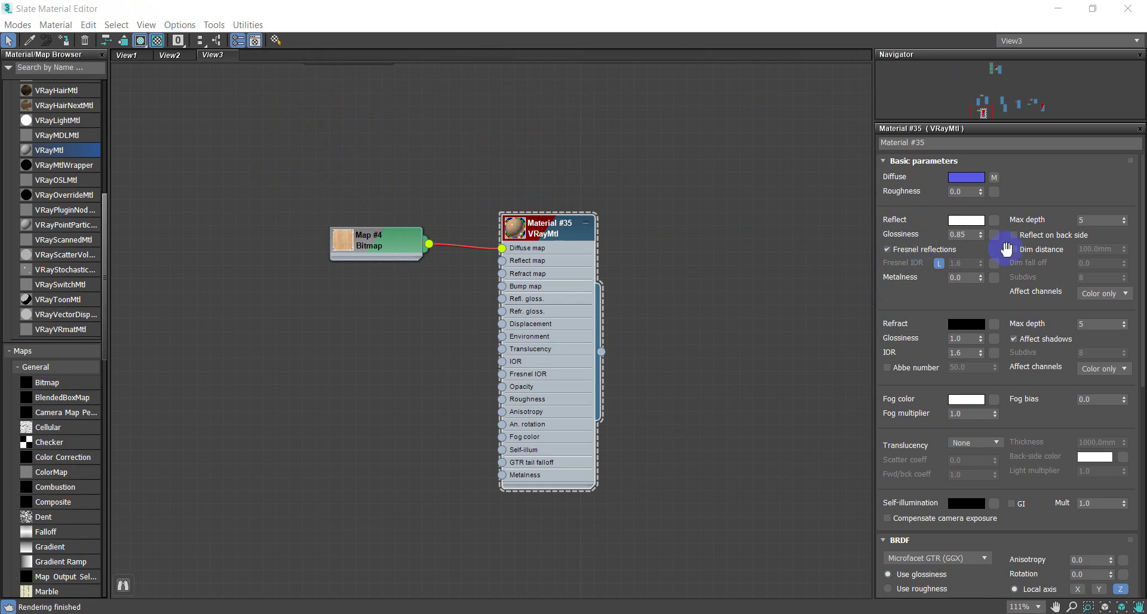
# - Set Material #35's reflection glossiness to 0.85 and select the white teapot
pyautogui.doubleClick(974, 234)
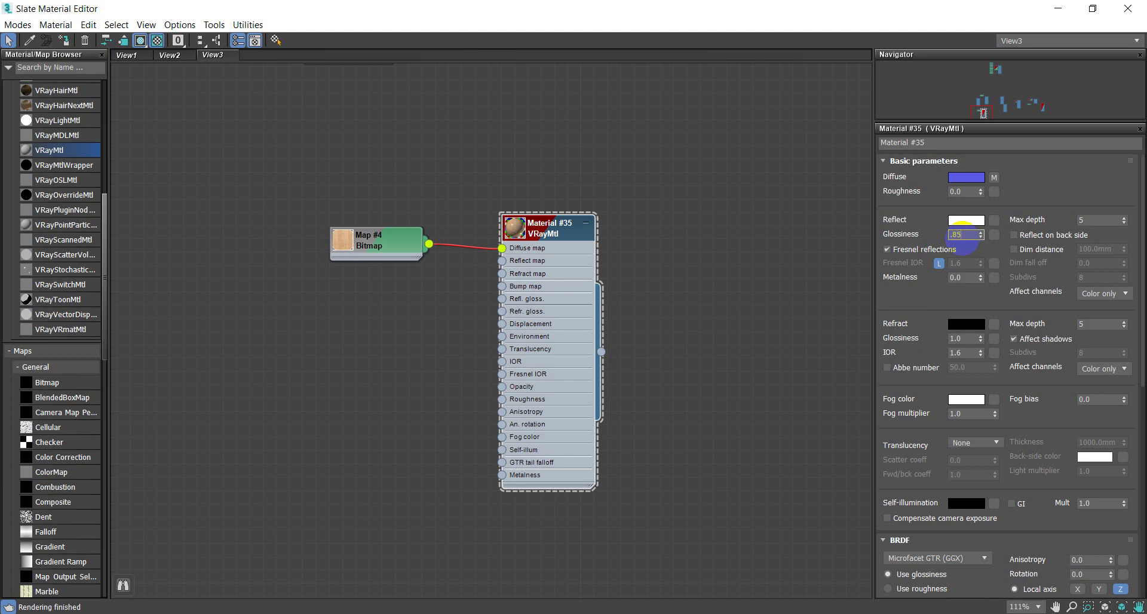
pyautogui.press('Return')
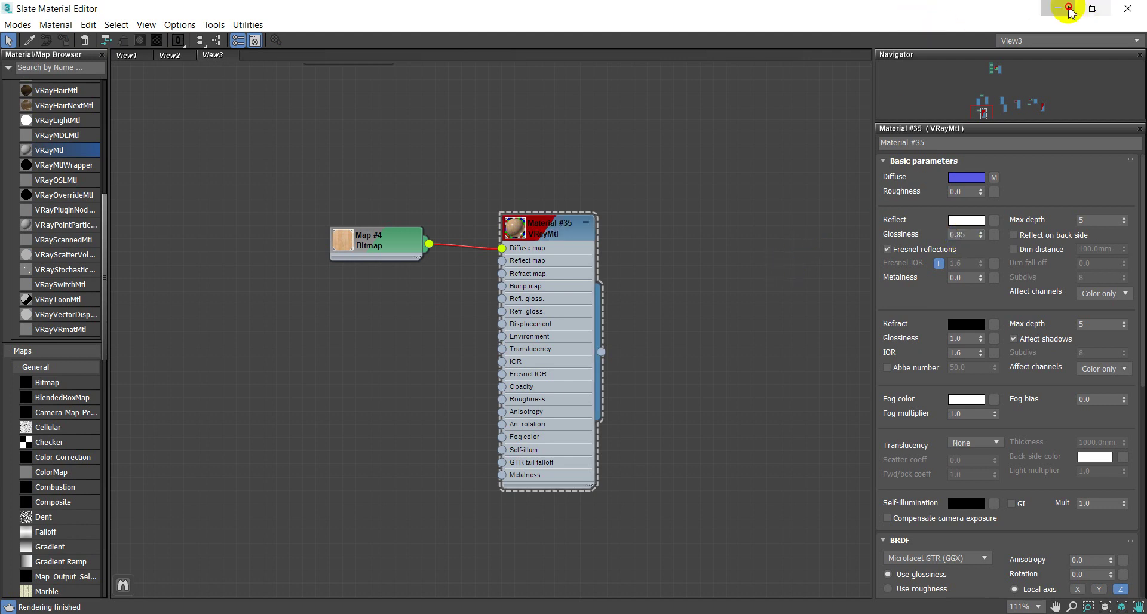
pyautogui.click(1069, 9)
pyautogui.click(537, 418)
# - Disconnect the 79.jpg bitmap from the Reflect map slot in the Slate Material Editor
pyautogui.press('m')
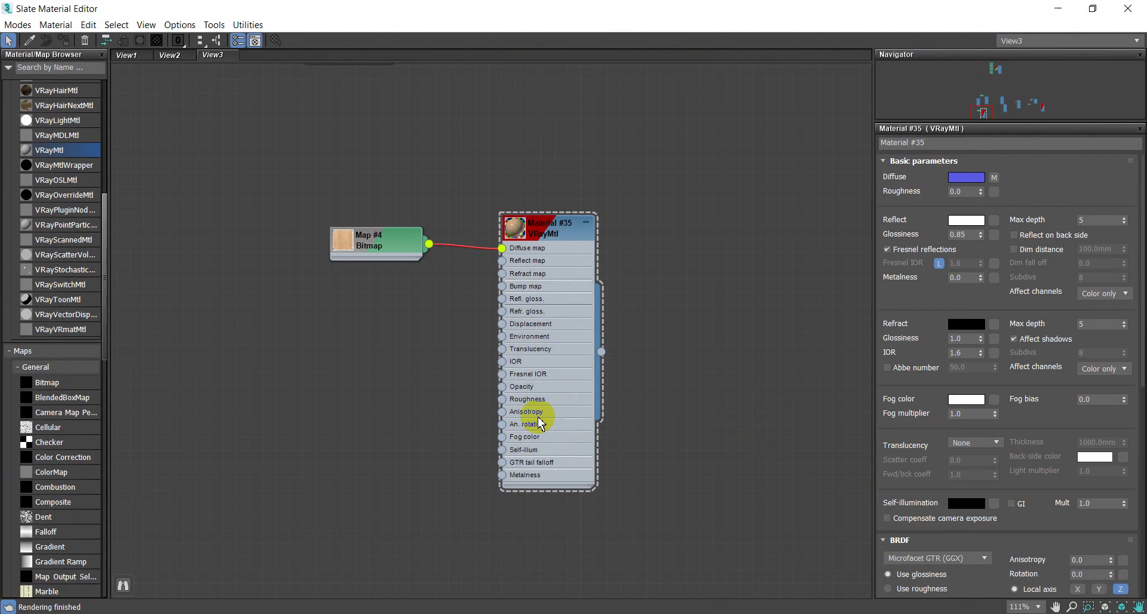
pyautogui.moveTo(523, 214); pyautogui.dragTo(948, 448, button='middle')
pyautogui.scroll(-4, 545, 466)
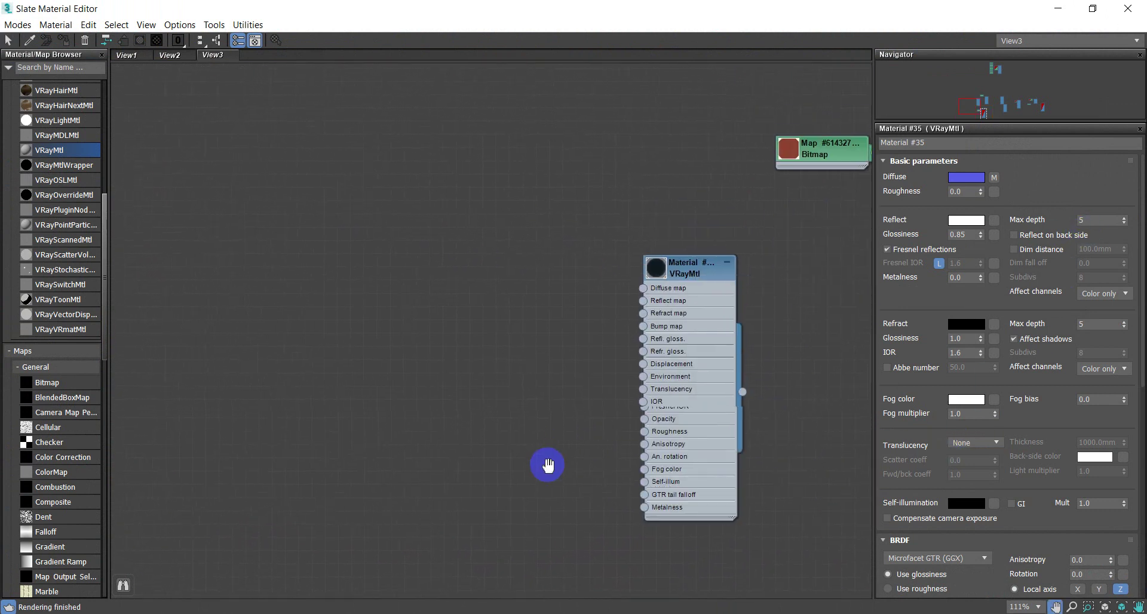
pyautogui.moveTo(634, 390); pyautogui.dragTo(569, 389, button='middle')
pyautogui.scroll(2, 706, 330)
pyautogui.moveTo(697, 327); pyautogui.dragTo(615, 338)
pyautogui.scroll(2, 736, 299)
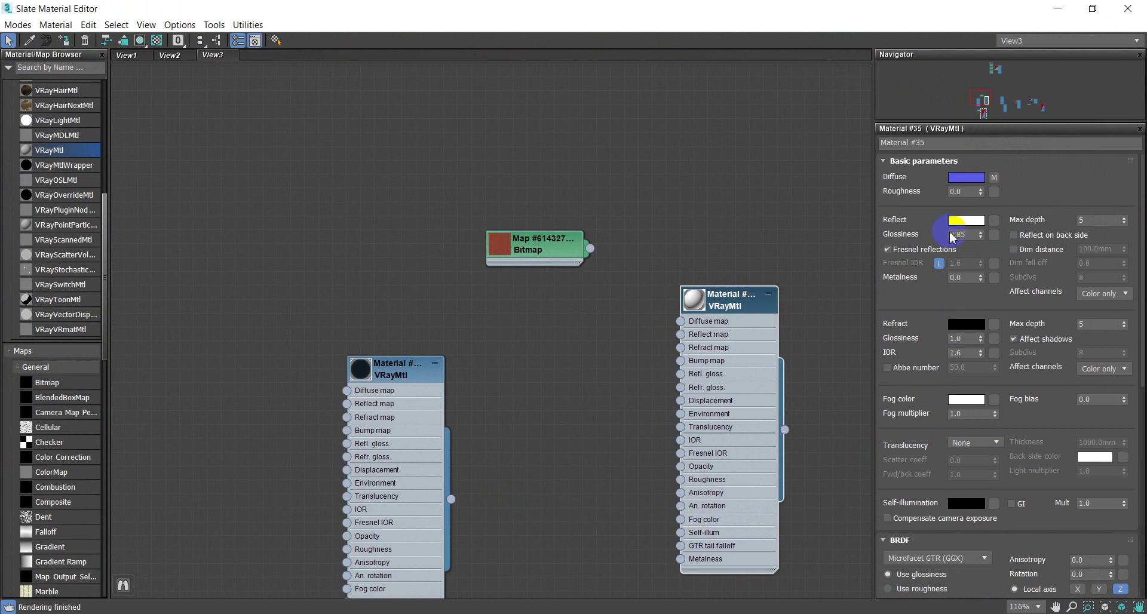
# - Set the reflect colours of Material #35 and Material #110 to white
pyautogui.click(963, 219)
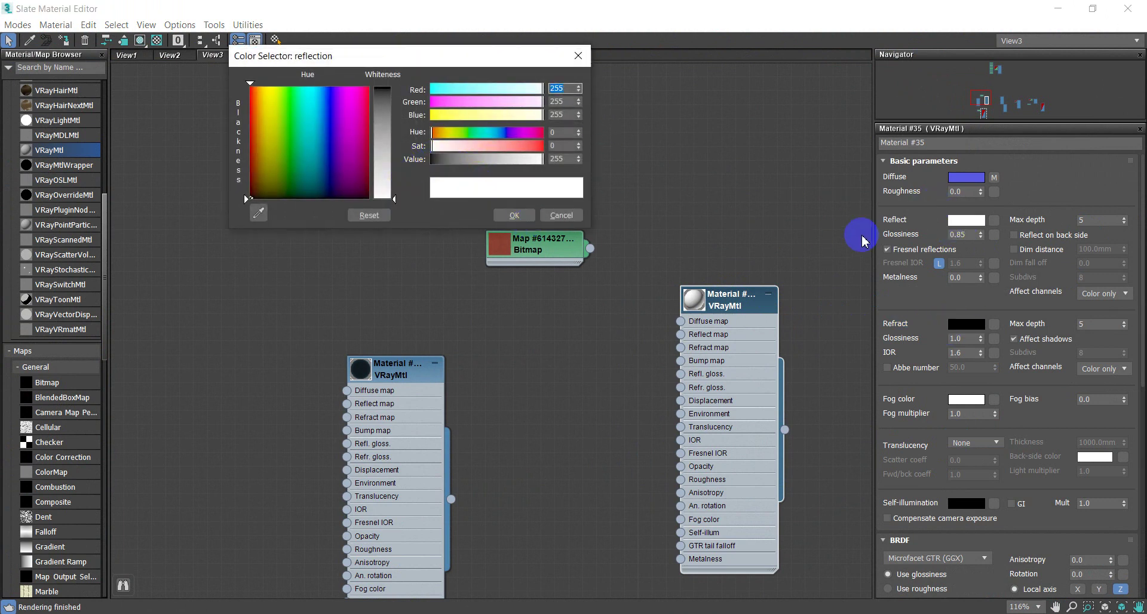
pyautogui.click(513, 215)
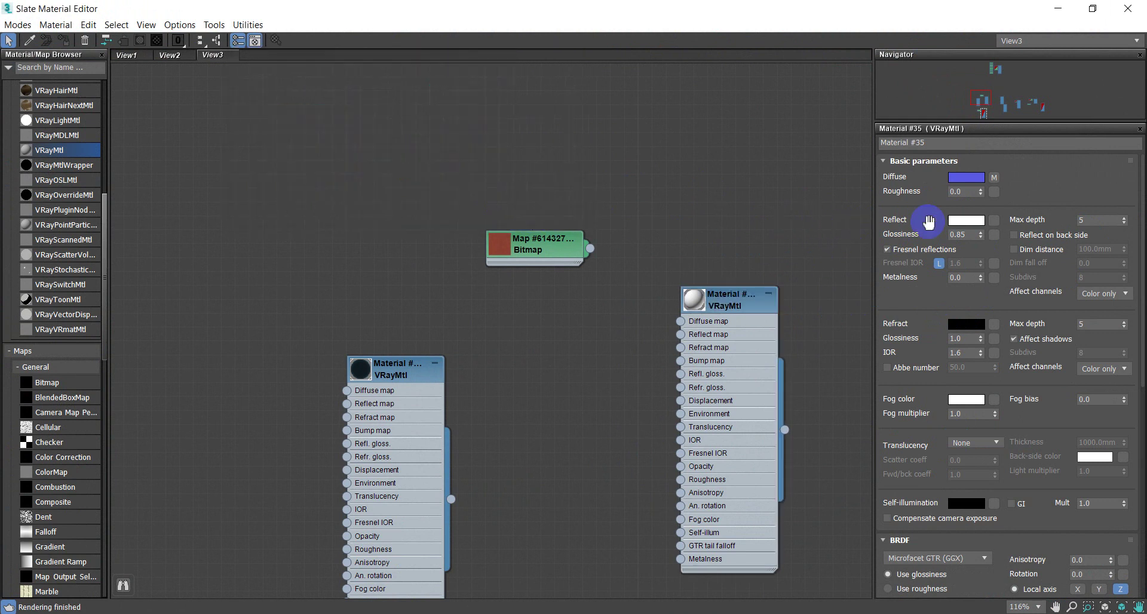
pyautogui.click(727, 294)
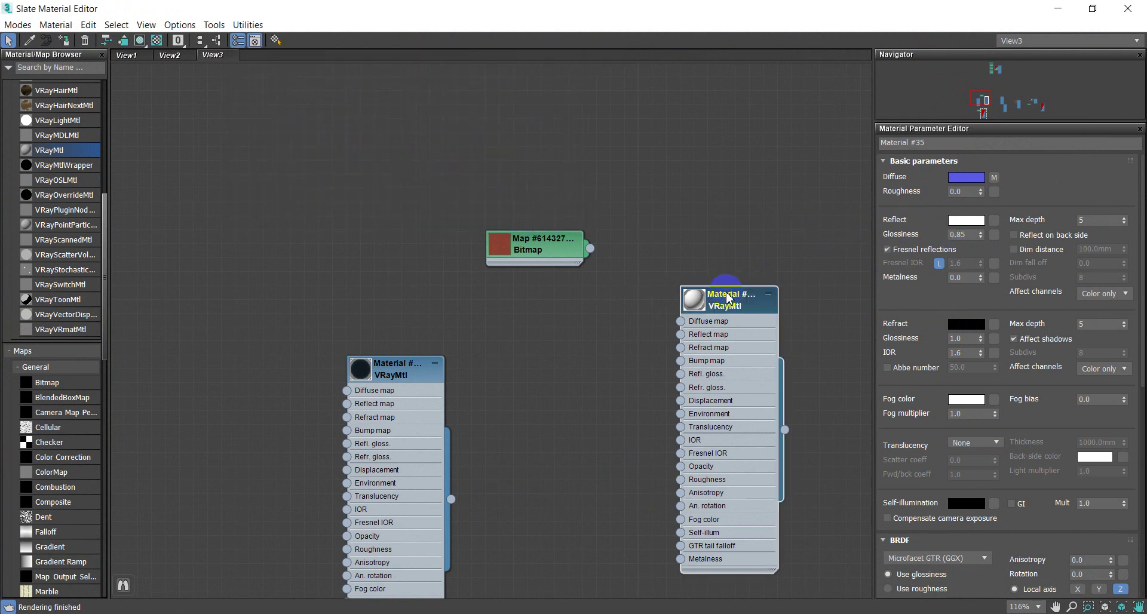
pyautogui.doubleClick(727, 293)
pyautogui.click(958, 221)
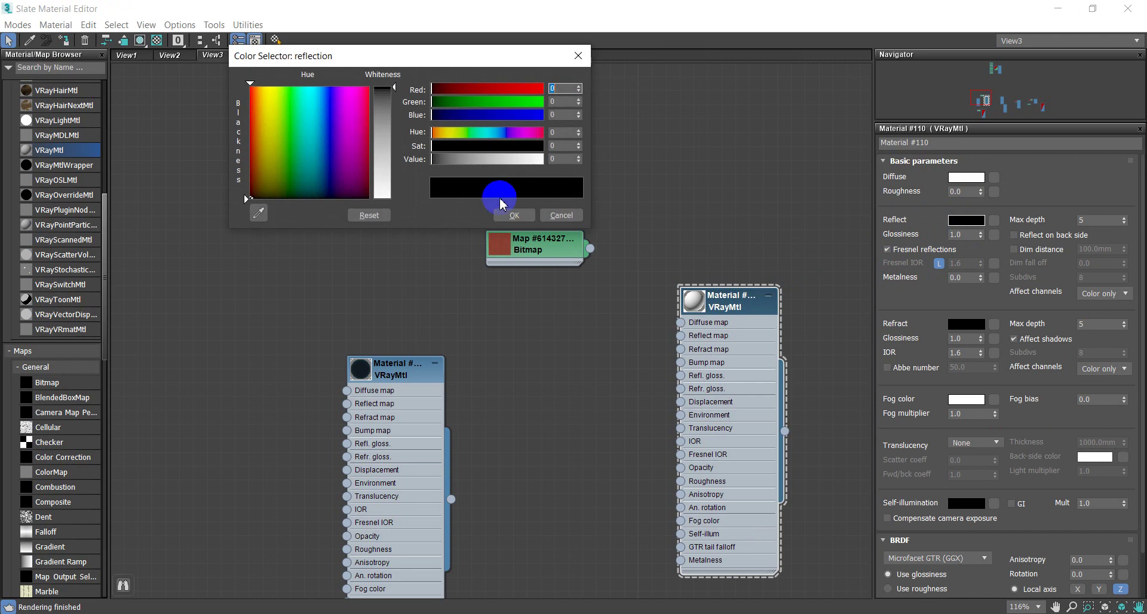
pyautogui.moveTo(392, 94); pyautogui.dragTo(385, 197)
pyautogui.click(508, 216)
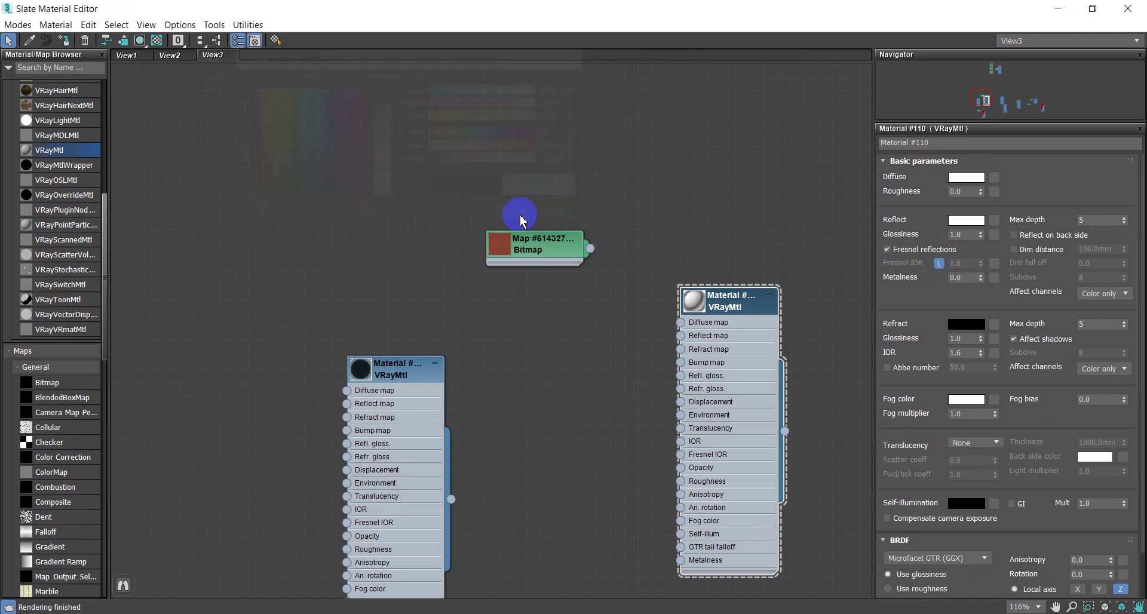
pyautogui.click(1058, 9)
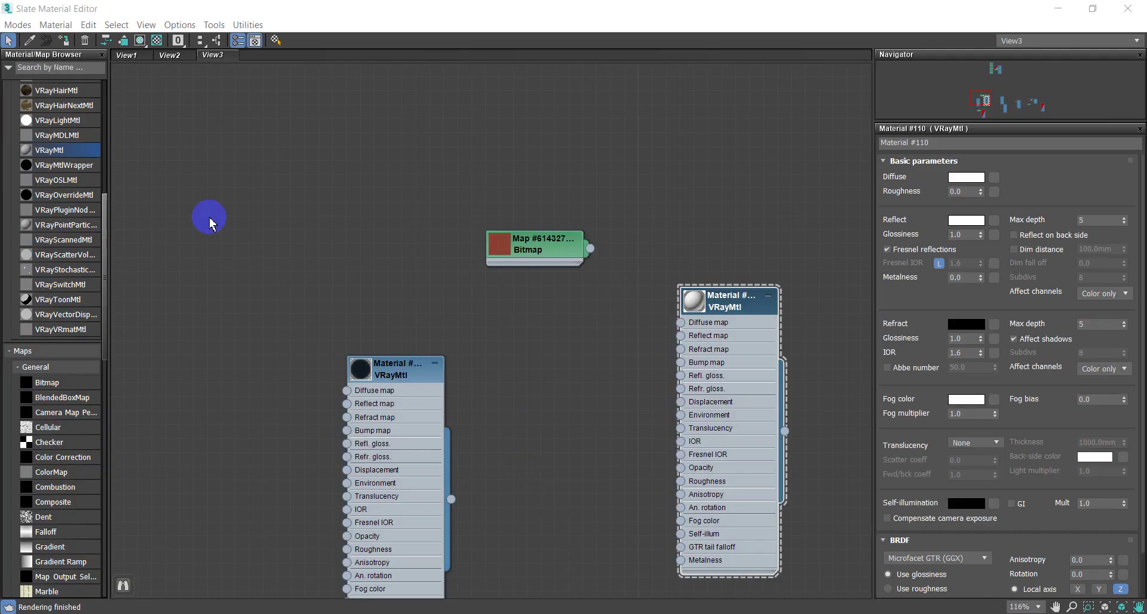
# - Re-render the teapot region in the V-Ray frame buffer to check the new reflections
pyautogui.click(1054, 10)
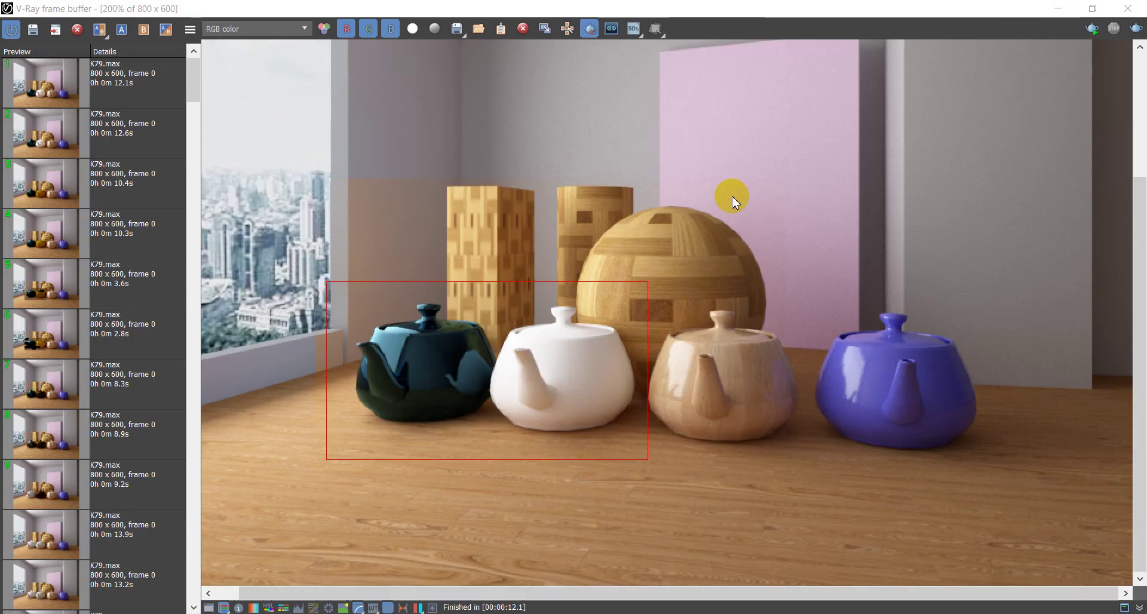
pyautogui.click(1137, 30)
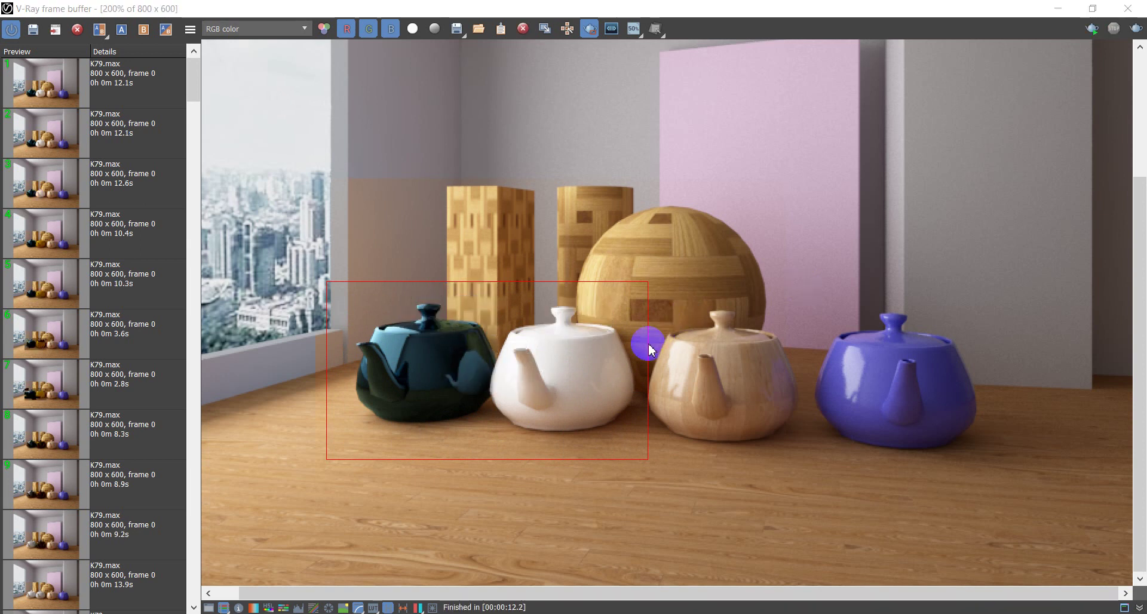
pyautogui.scroll(1, 610, 411)
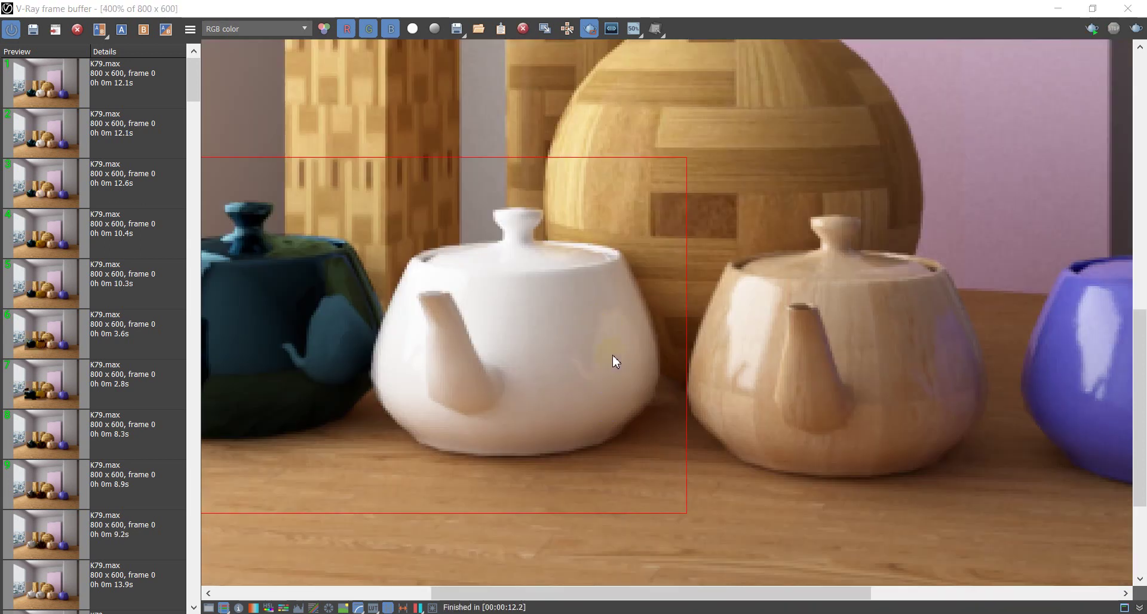
pyautogui.scroll(-2, 693, 359)
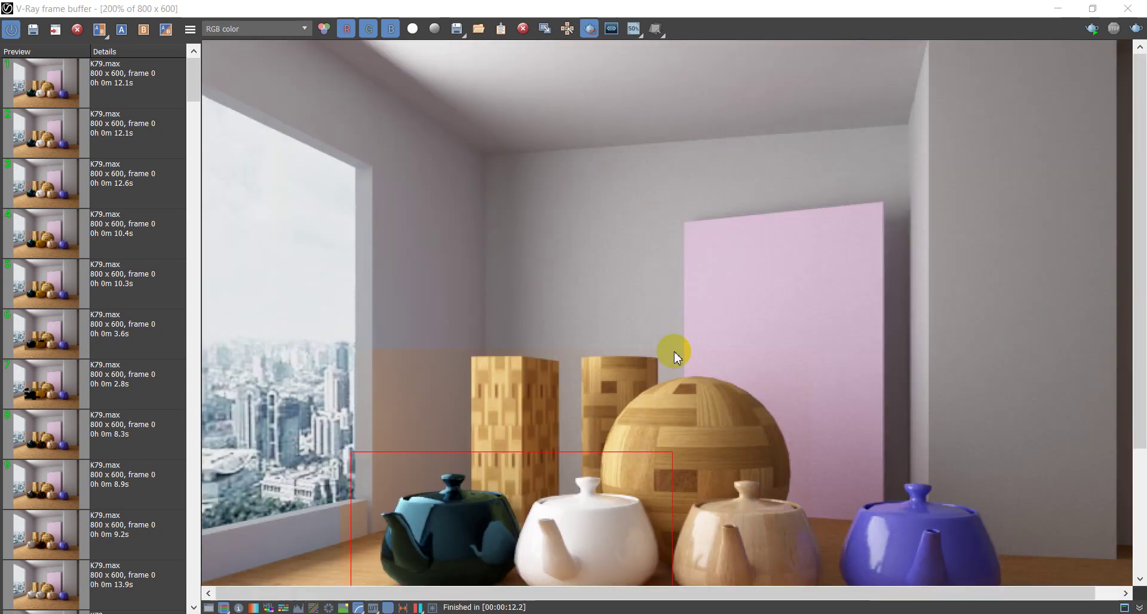
# - Draw a wider render region covering all four teapots and the sphere
pyautogui.moveTo(515, 341); pyautogui.dragTo(796, 444)
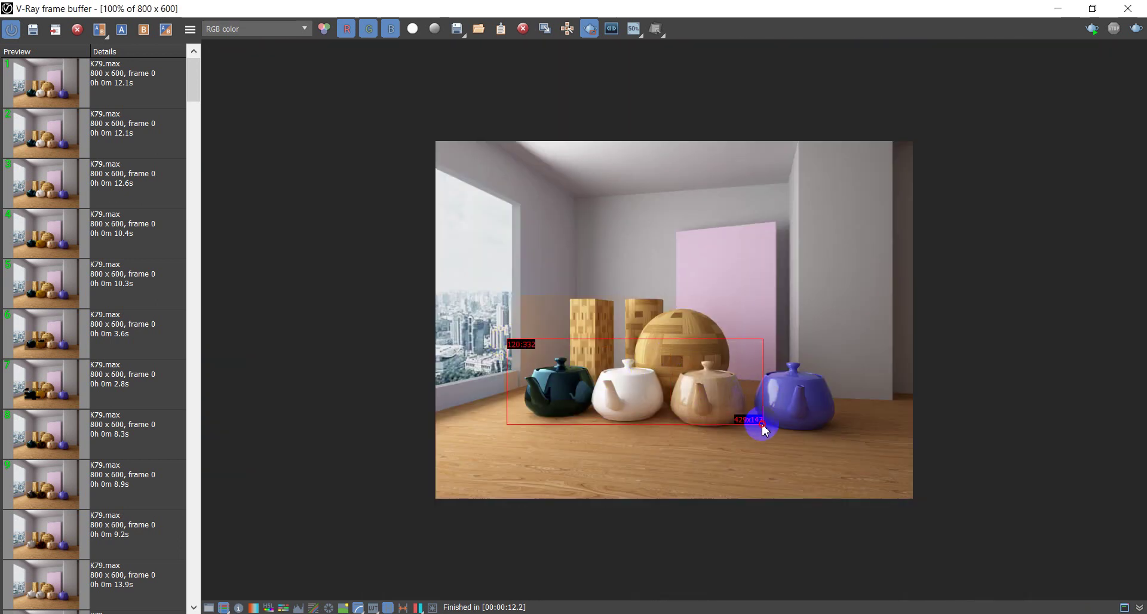
pyautogui.moveTo(535, 283); pyautogui.dragTo(791, 443)
pyautogui.moveTo(503, 291); pyautogui.dragTo(816, 435)
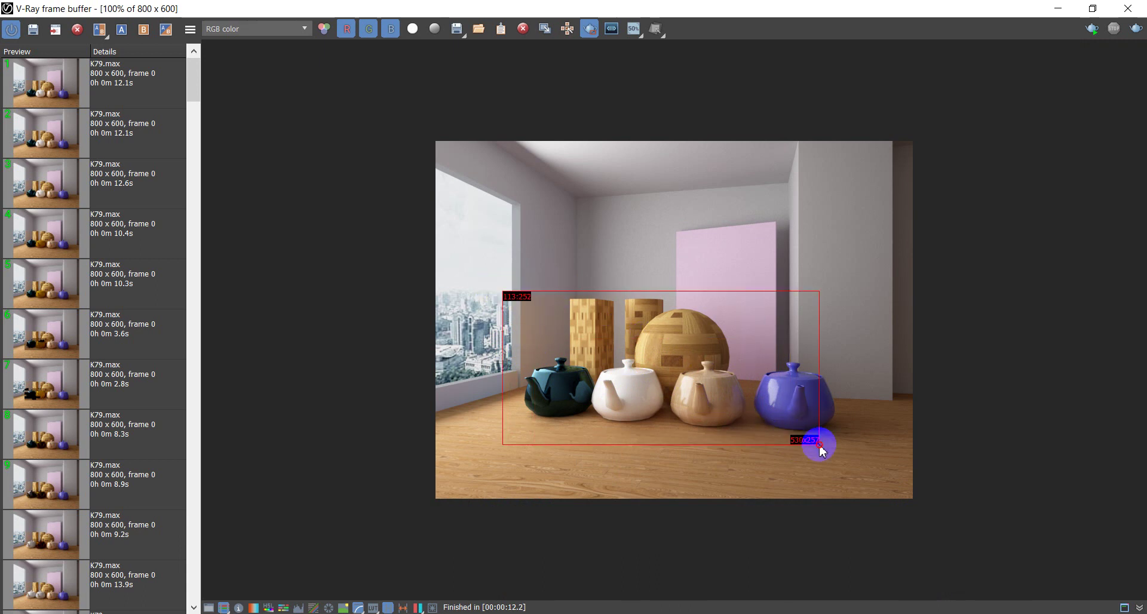
# - Select the wooden sphere, open its material and lay out all material nodes
pyautogui.click(1058, 9)
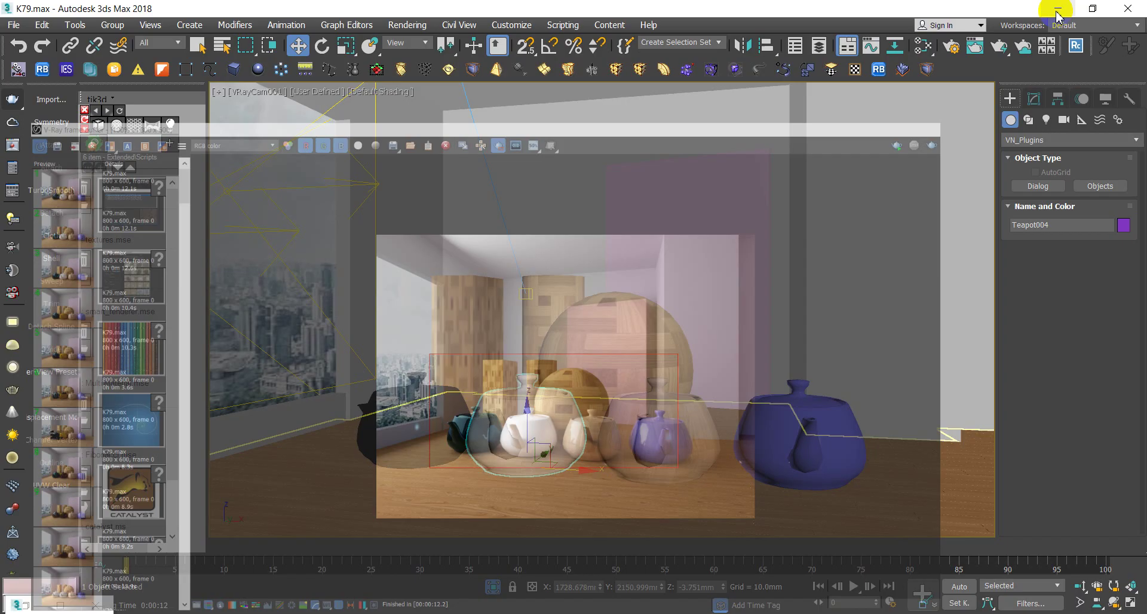
pyautogui.click(673, 314)
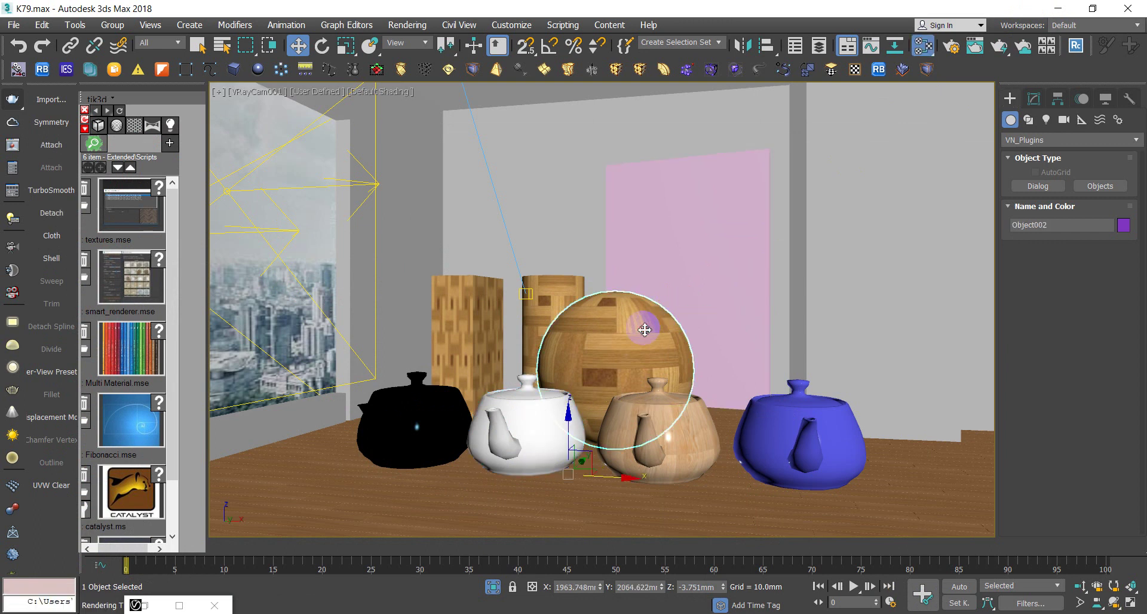
pyautogui.press('m')
pyautogui.scroll(3, 673, 332)
pyautogui.scroll(2, 661, 397)
pyautogui.scroll(2, 645, 418)
pyautogui.scroll(-10, 635, 427)
pyautogui.scroll(3, 669, 358)
pyautogui.scroll(2, 712, 355)
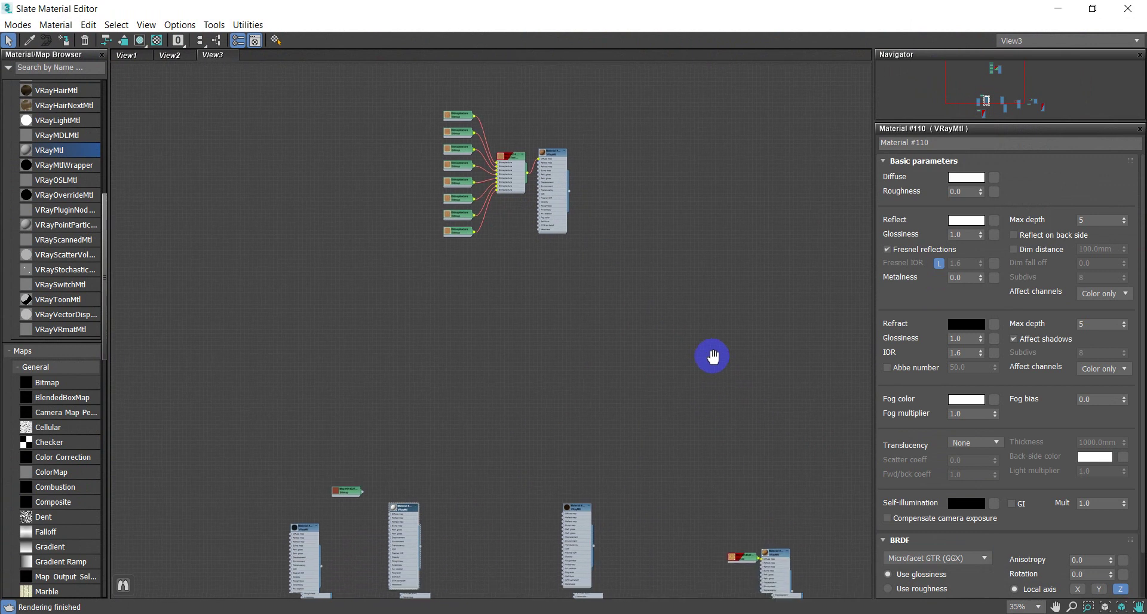
pyautogui.scroll(1, 712, 355)
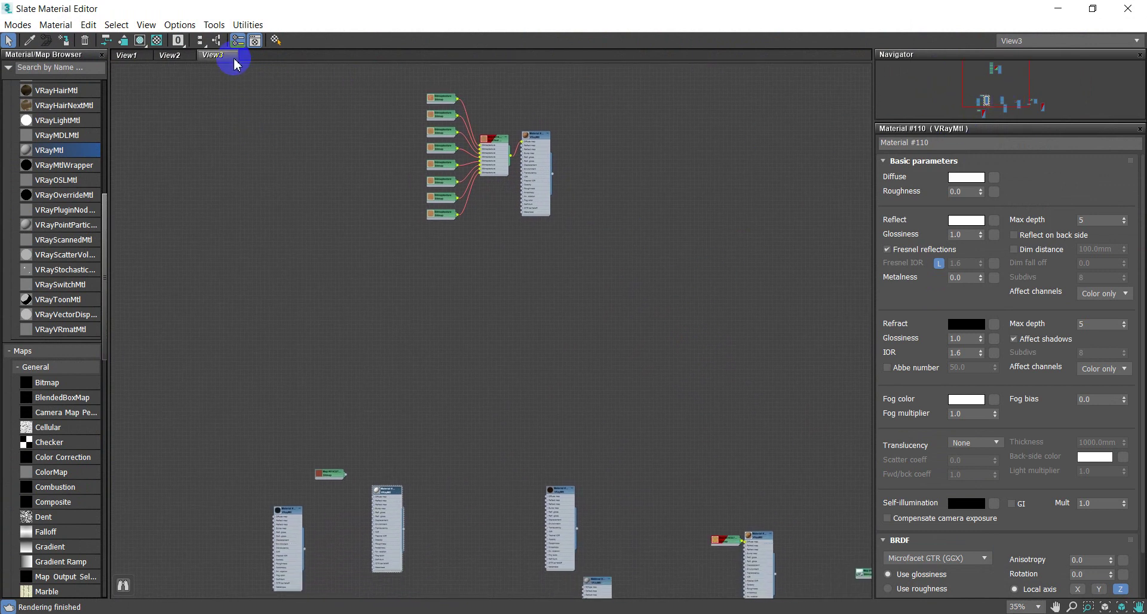
pyautogui.click(200, 40)
pyautogui.scroll(4, 544, 167)
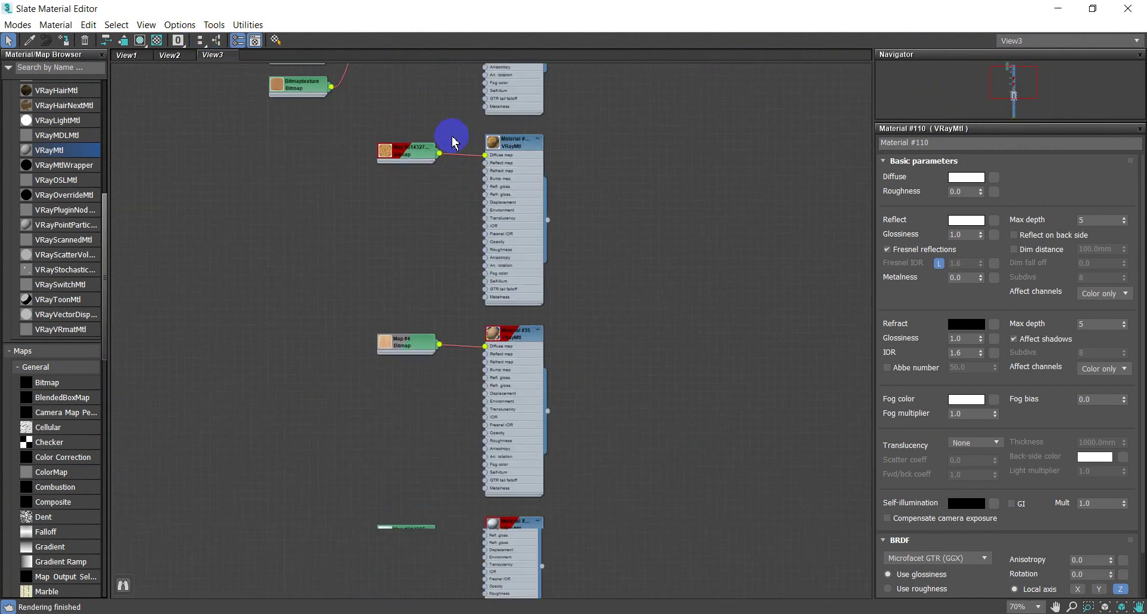
pyautogui.scroll(3, 450, 141)
# - Set Material #105's reflect colour to near-white 243, 243, 243
pyautogui.doubleClick(619, 146)
pyautogui.click(966, 239)
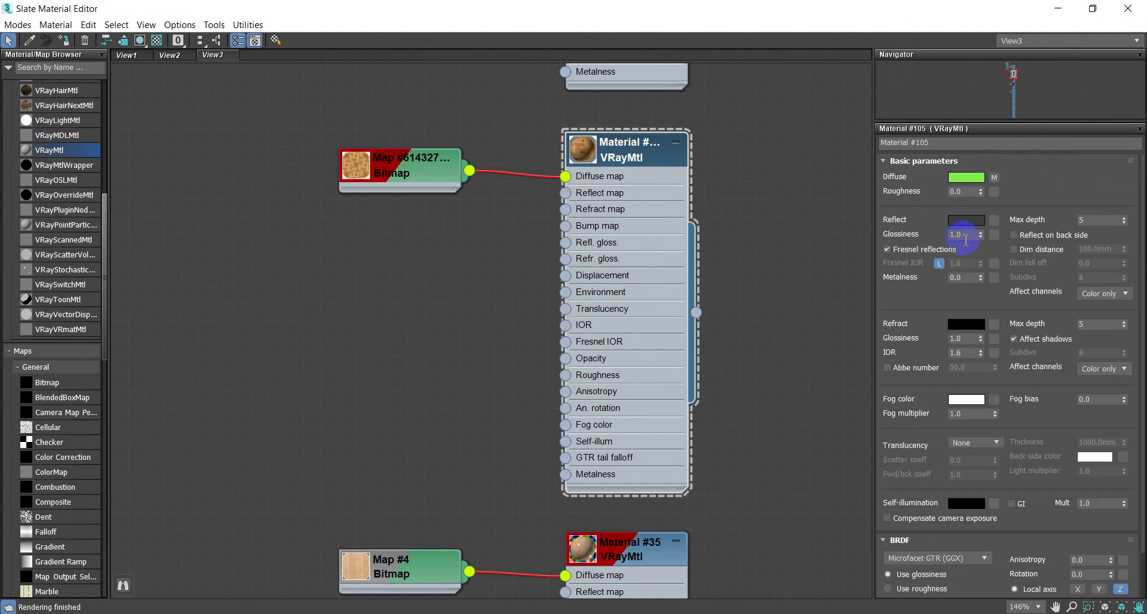
pyautogui.click(977, 225)
pyautogui.moveTo(399, 117); pyautogui.dragTo(396, 194)
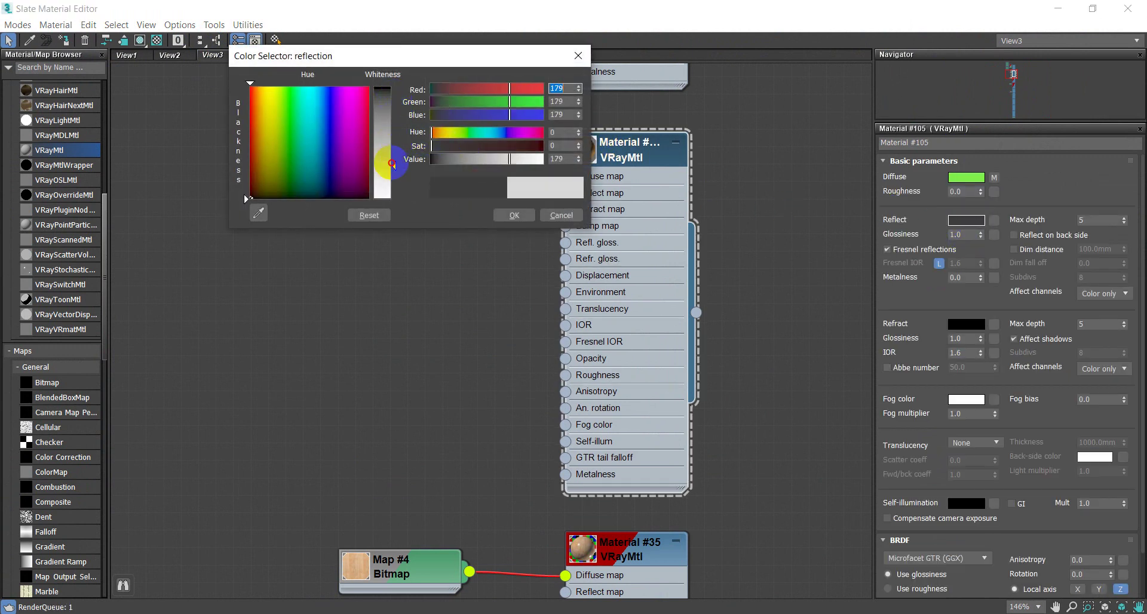
pyautogui.click(394, 198)
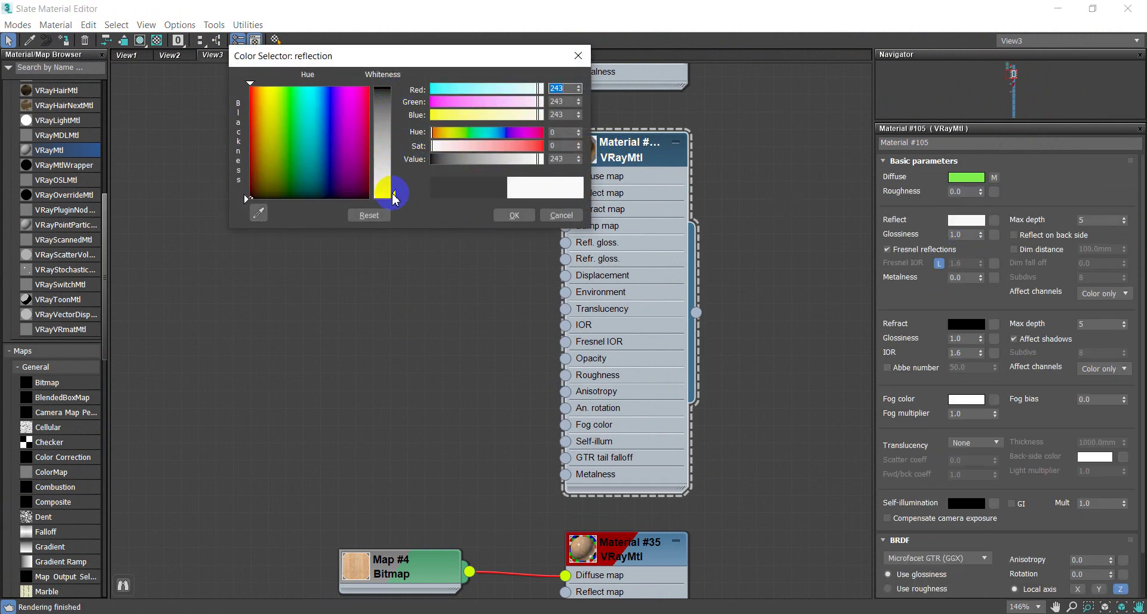
pyautogui.click(513, 215)
pyautogui.click(1085, 9)
# - Render the marked region again to see the glossy, reflective wooden sphere
pyautogui.press('super+d')
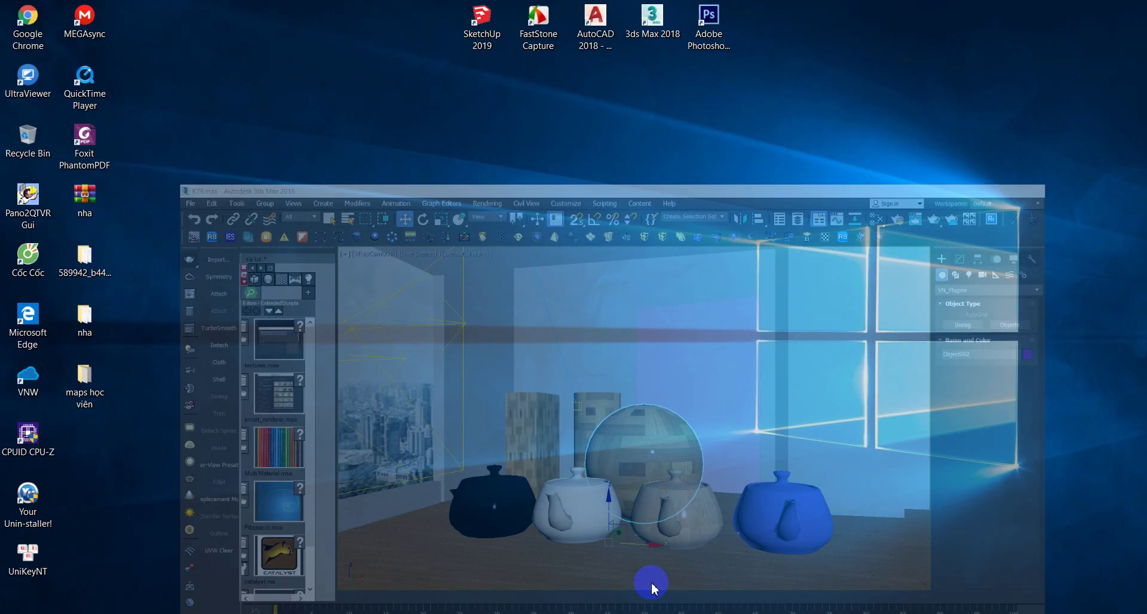
pyautogui.press('super+d')
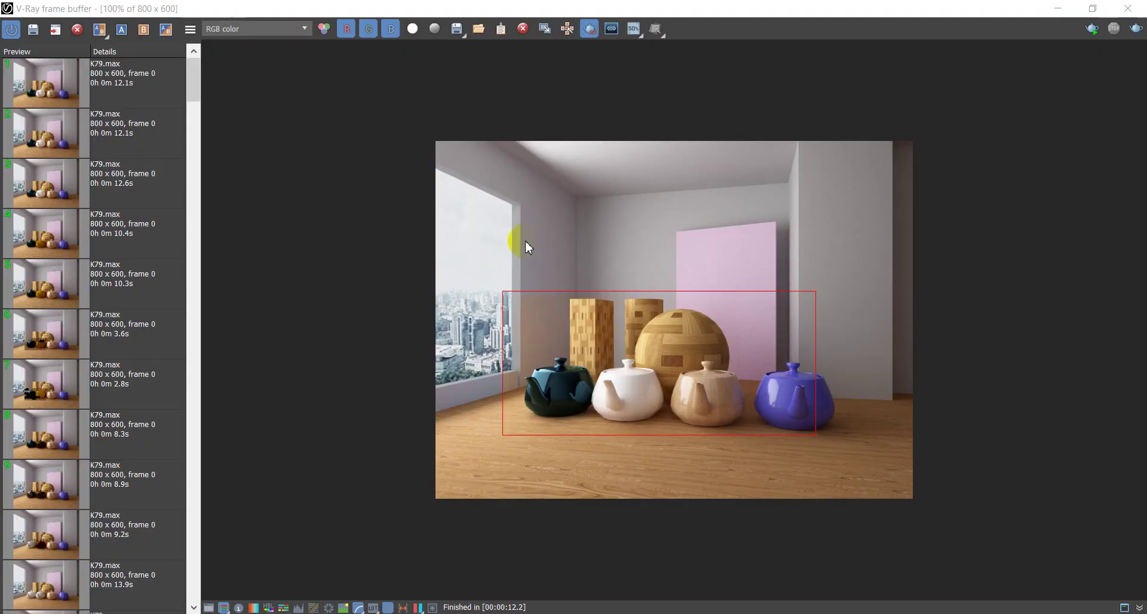
pyautogui.click(1138, 30)
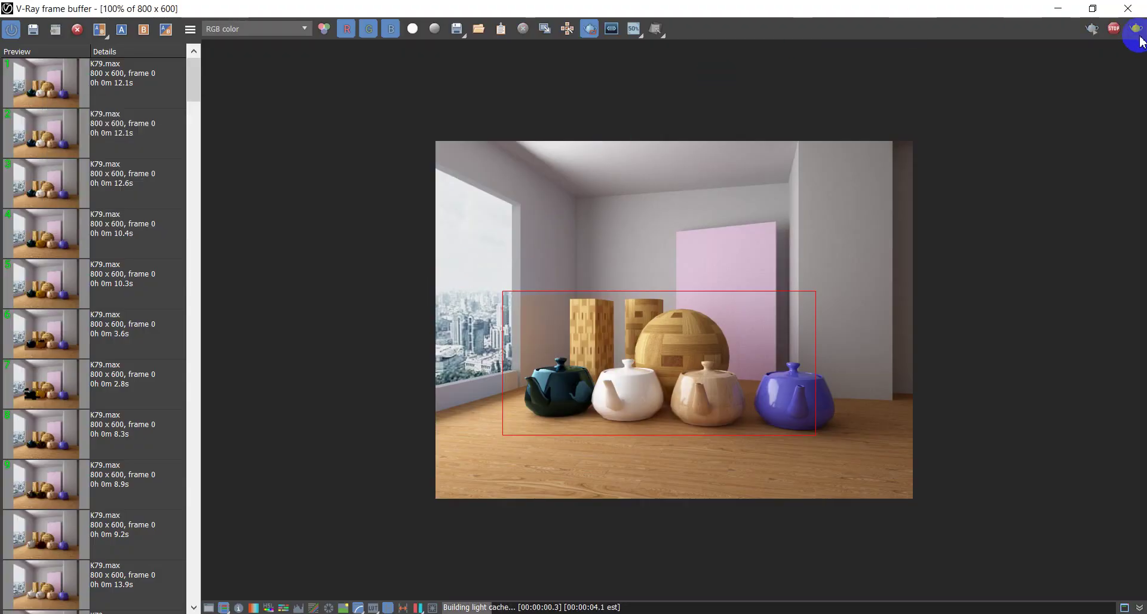
pyautogui.scroll(1, 682, 385)
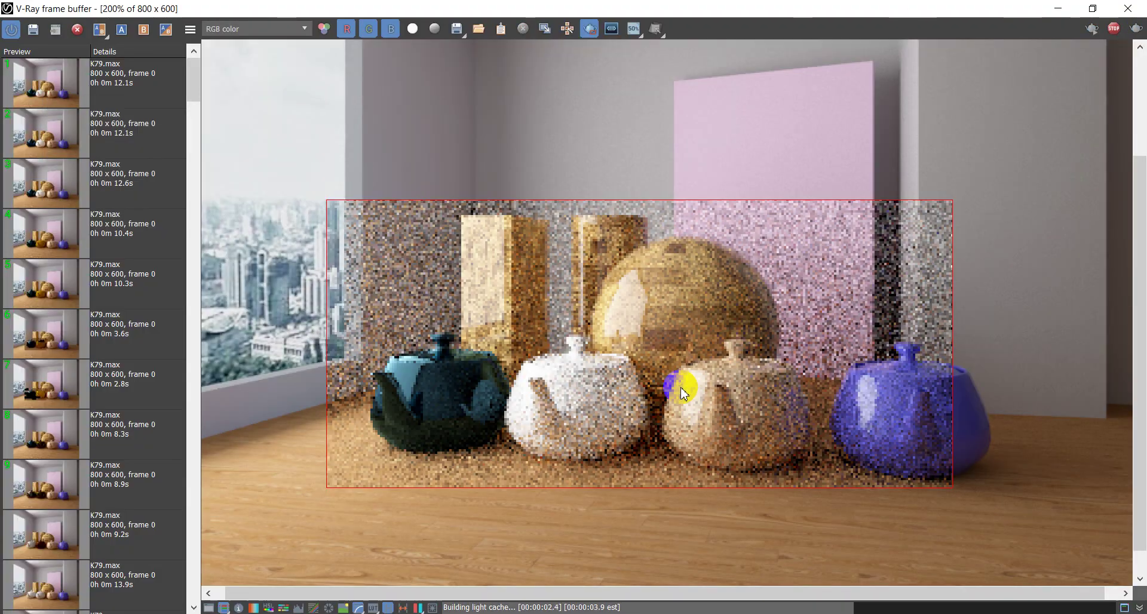
pyautogui.scroll(1, 686, 331)
pyautogui.scroll(-1, 679, 309)
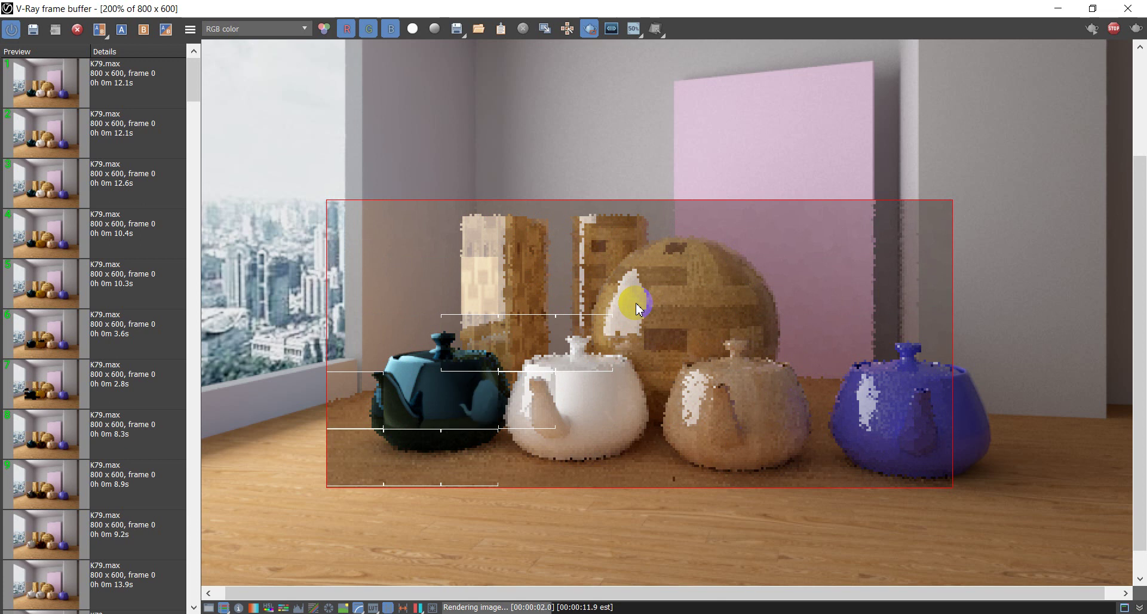
pyautogui.click(567, 28)
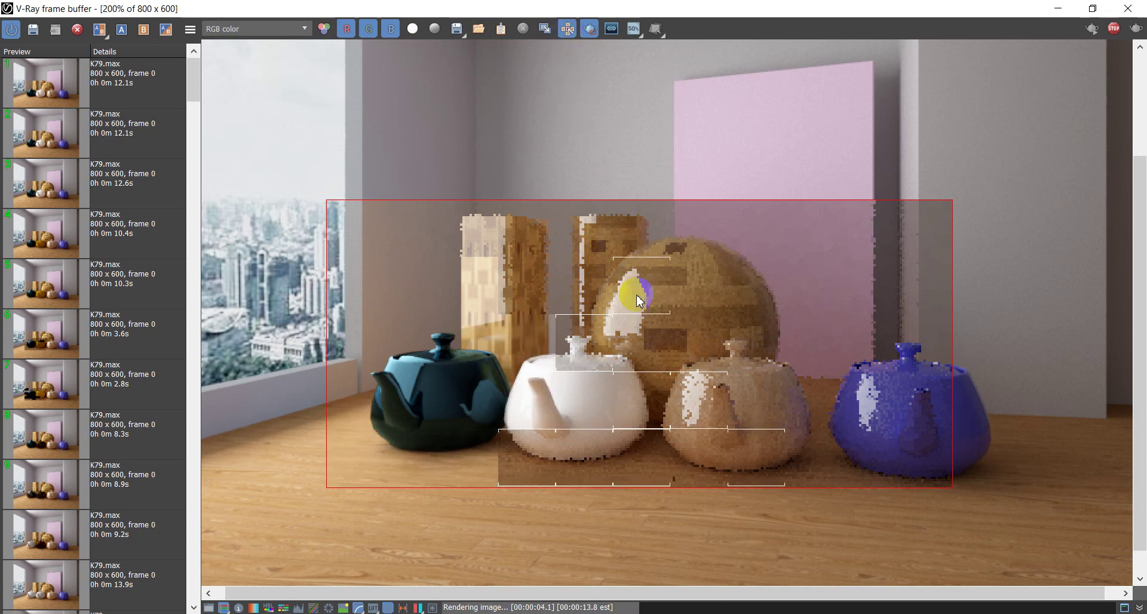
pyautogui.scroll(1, 637, 300)
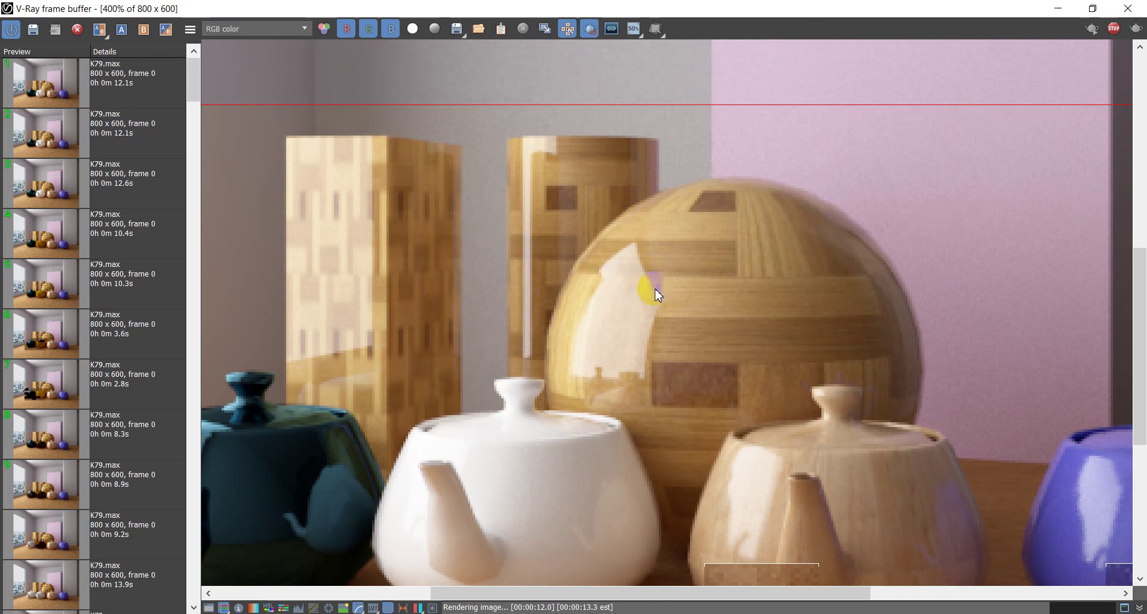
pyautogui.scroll(-1, 656, 294)
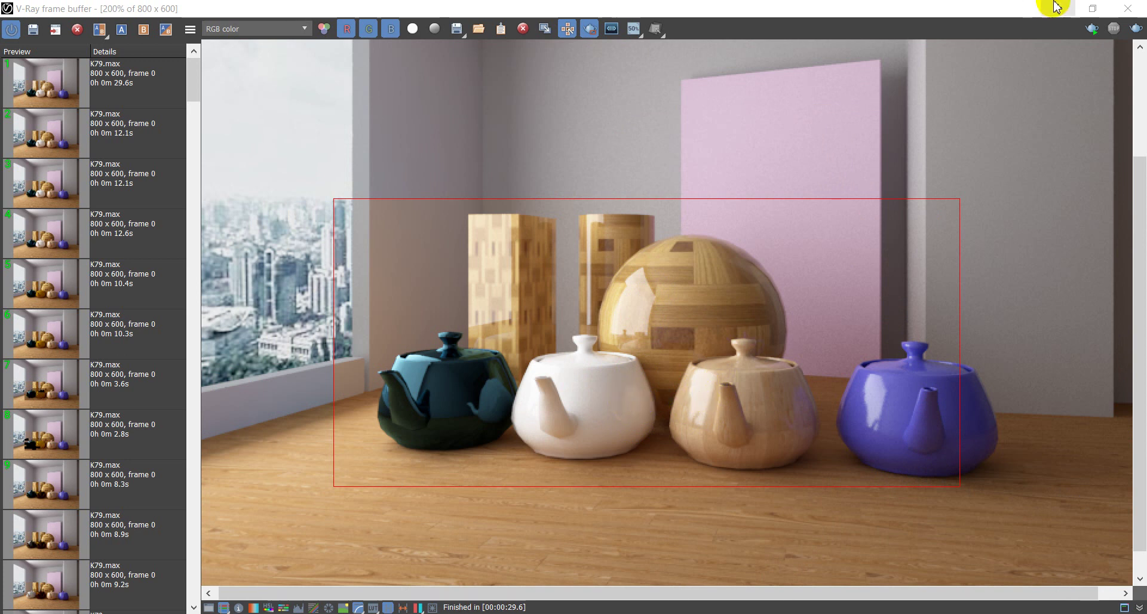
# - Select the latest history render and enable A/B comparison against it
pyautogui.click(134, 75)
pyautogui.click(144, 29)
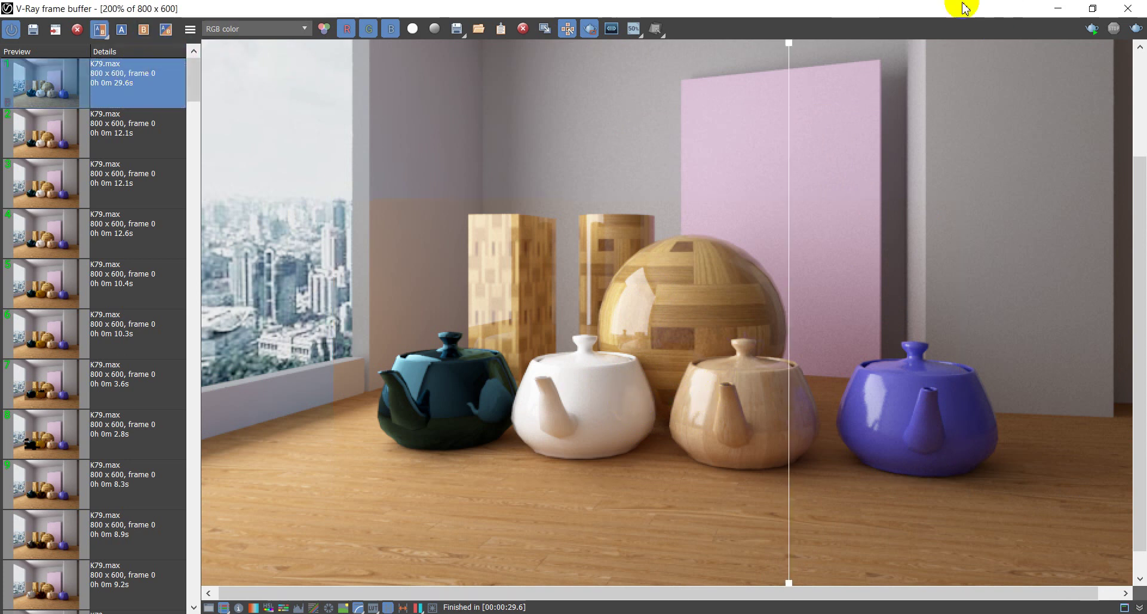
pyautogui.click(1056, 7)
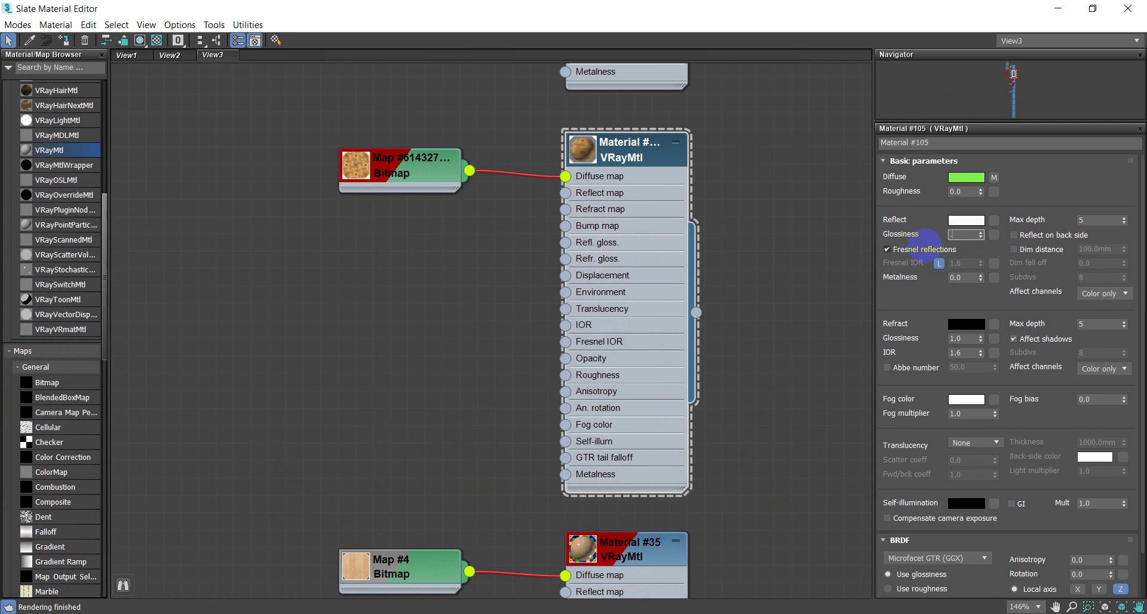
pyautogui.write('.5')
# - Try Material #105's reflection glossiness at 0.5, 0.0 and 1.0 using an enlarged preview
pyautogui.click(863, 260)
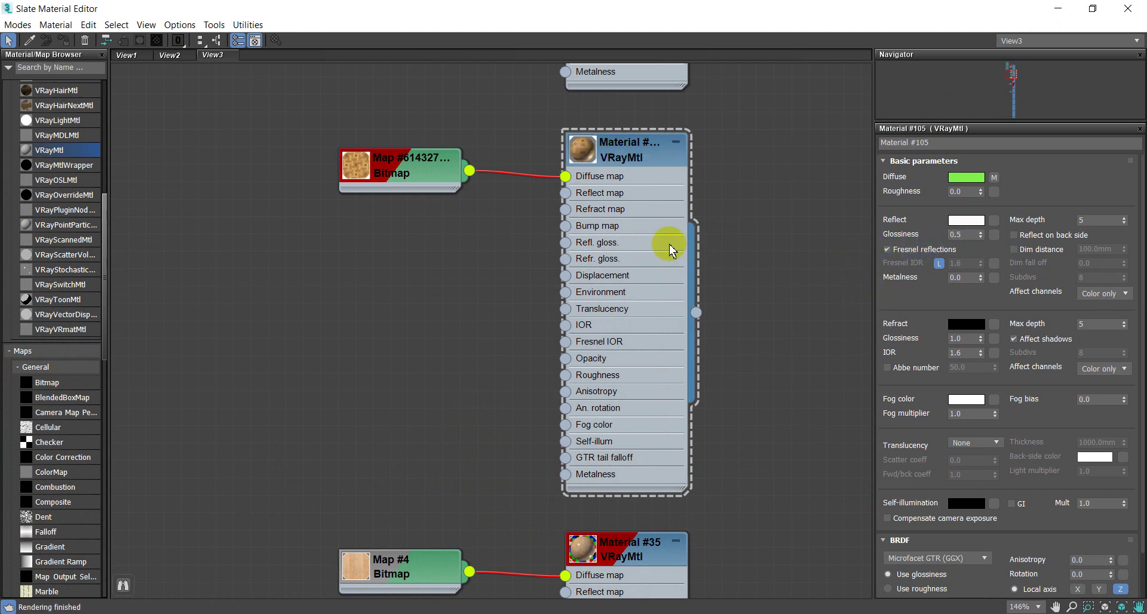
pyautogui.doubleClick(599, 155)
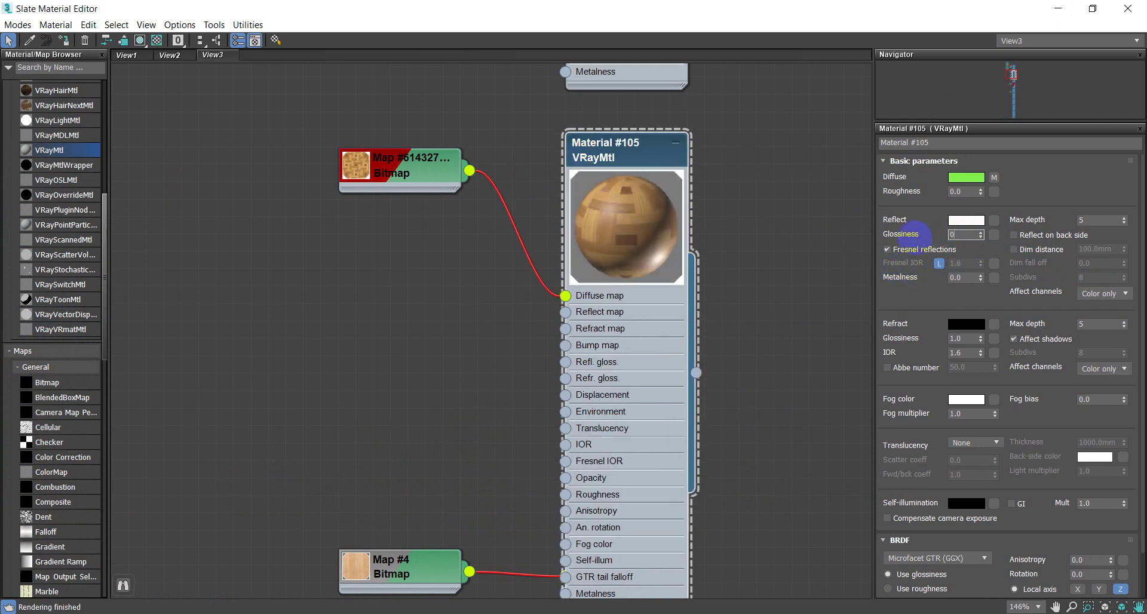
pyautogui.press('Return')
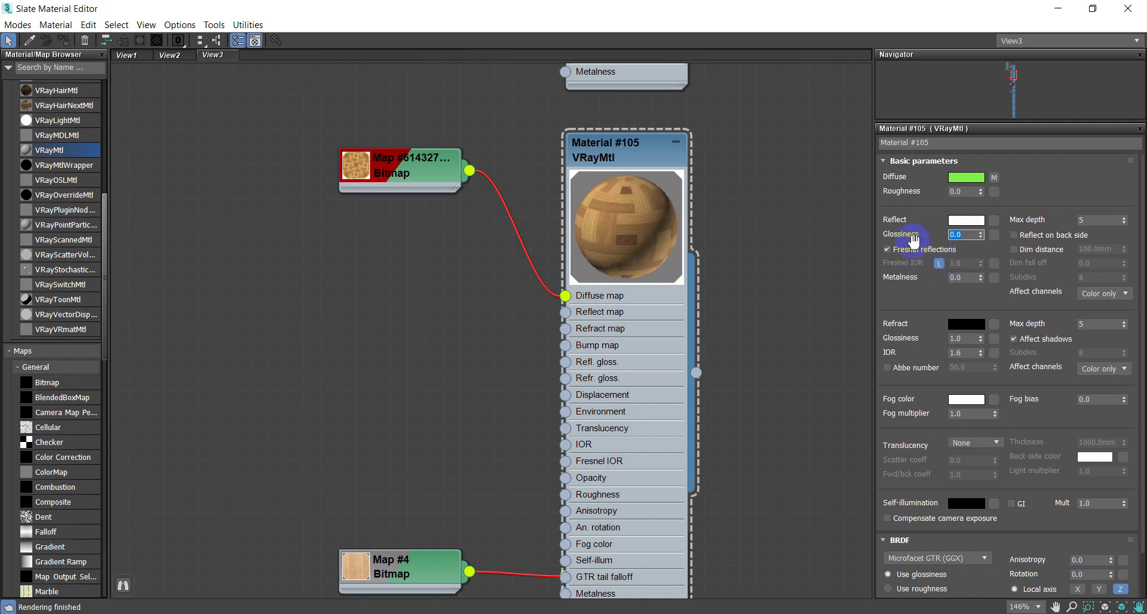
pyautogui.write('1')
pyautogui.press('Return')
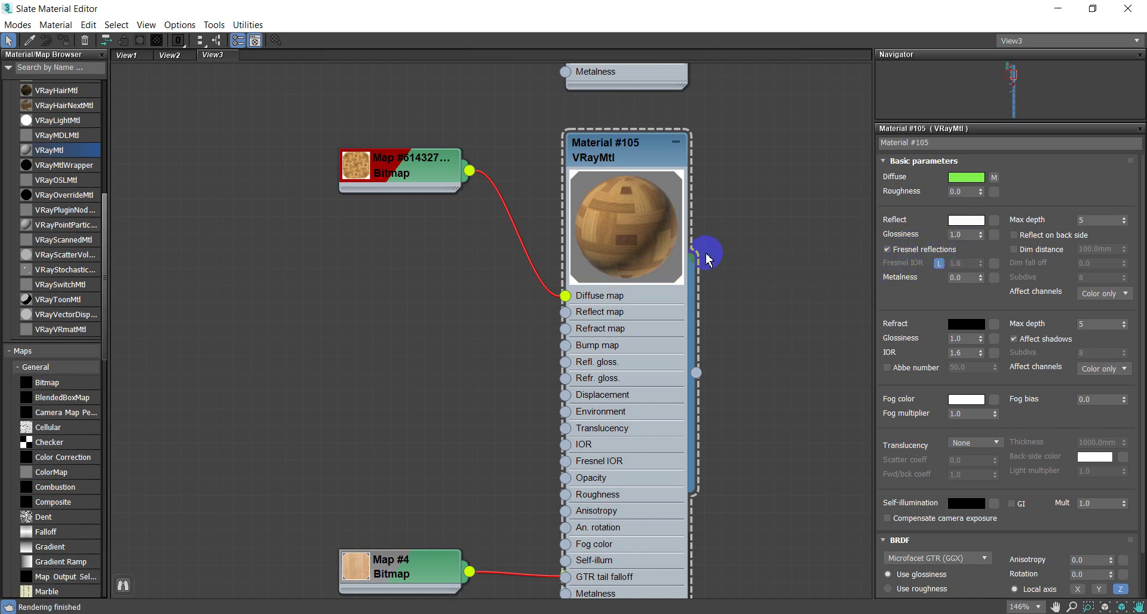
pyautogui.doubleClick(633, 241)
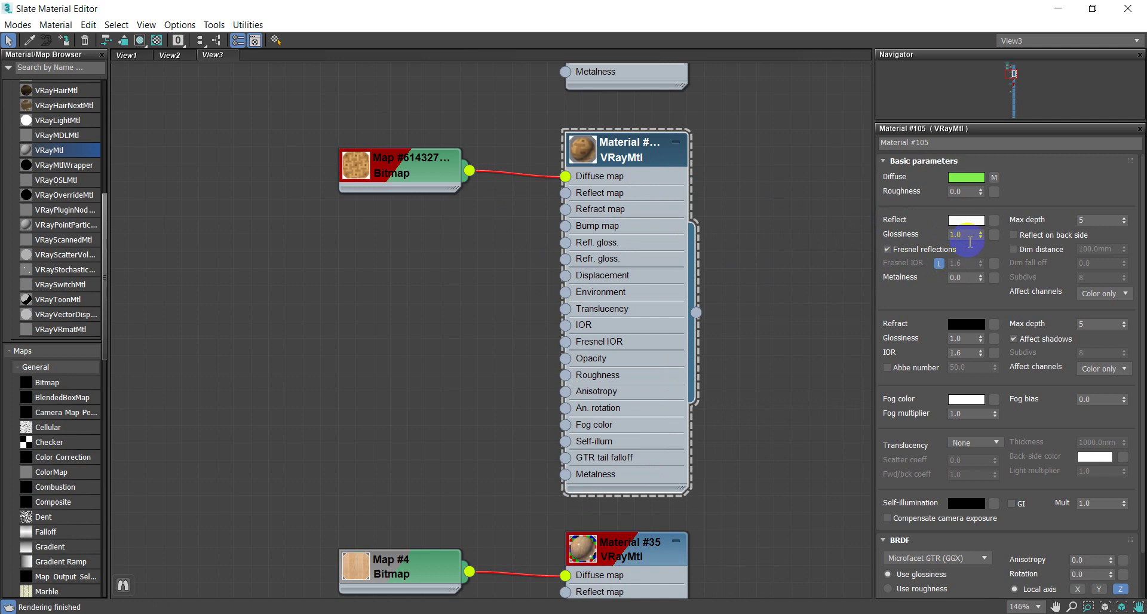
pyautogui.write('.5')
pyautogui.write('0.5')
# - Commit Material #105's reflection glossiness of 0.5 and enlarge its sphere preview
pyautogui.press('Return')
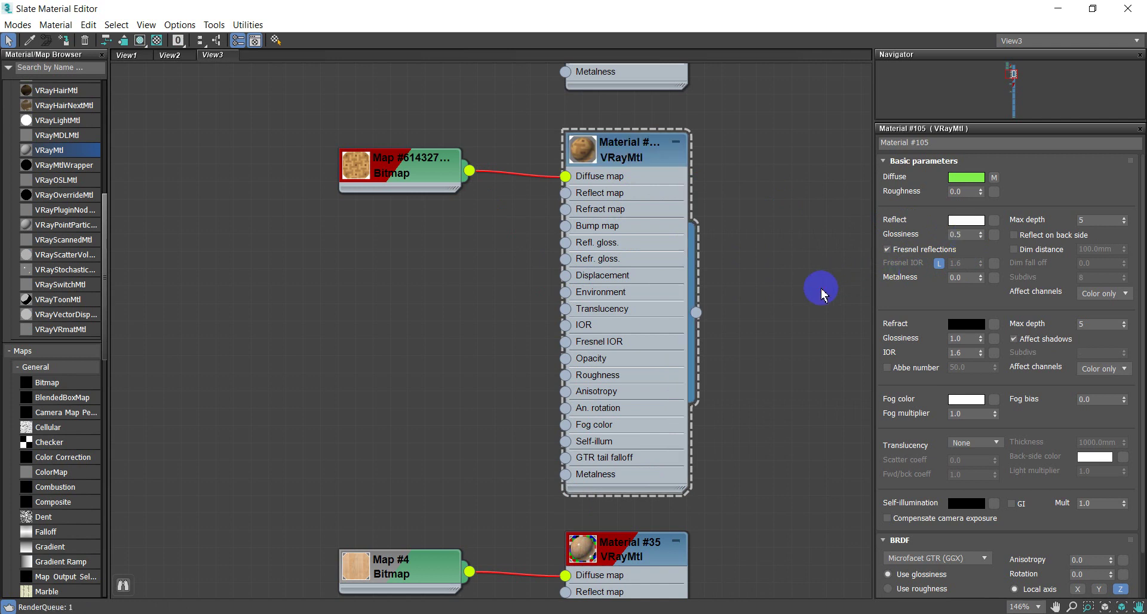
pyautogui.scroll(2, 650, 163)
pyautogui.scroll(2, 620, 169)
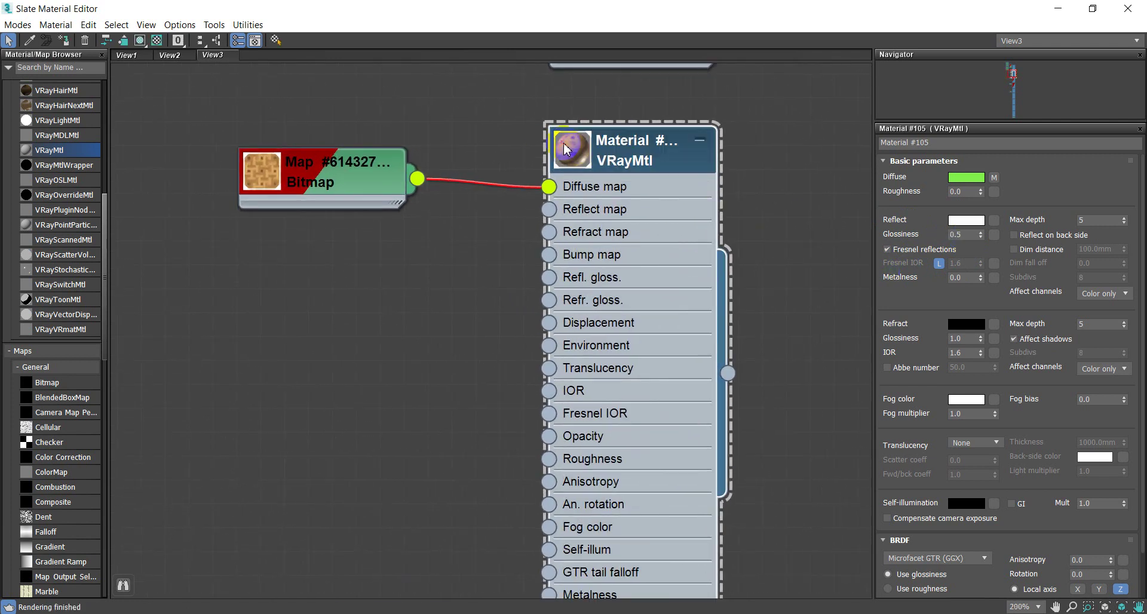
pyautogui.doubleClick(567, 149)
pyautogui.scroll(-3, 559, 282)
pyautogui.scroll(-3, 614, 286)
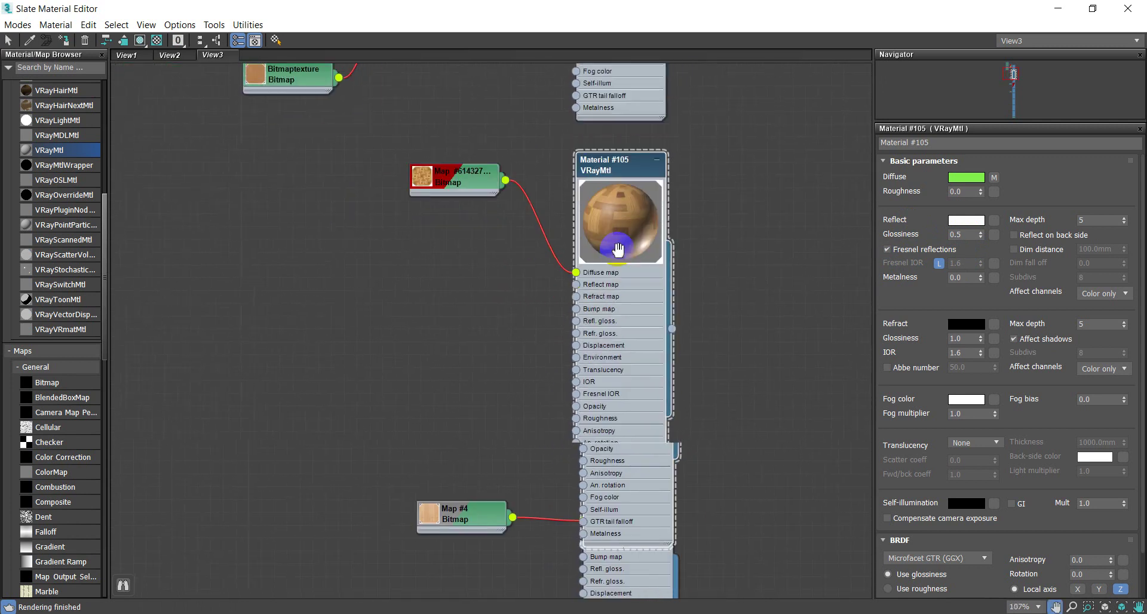
pyautogui.scroll(-3, 614, 264)
pyautogui.scroll(-4, 613, 161)
pyautogui.scroll(-1, 607, 278)
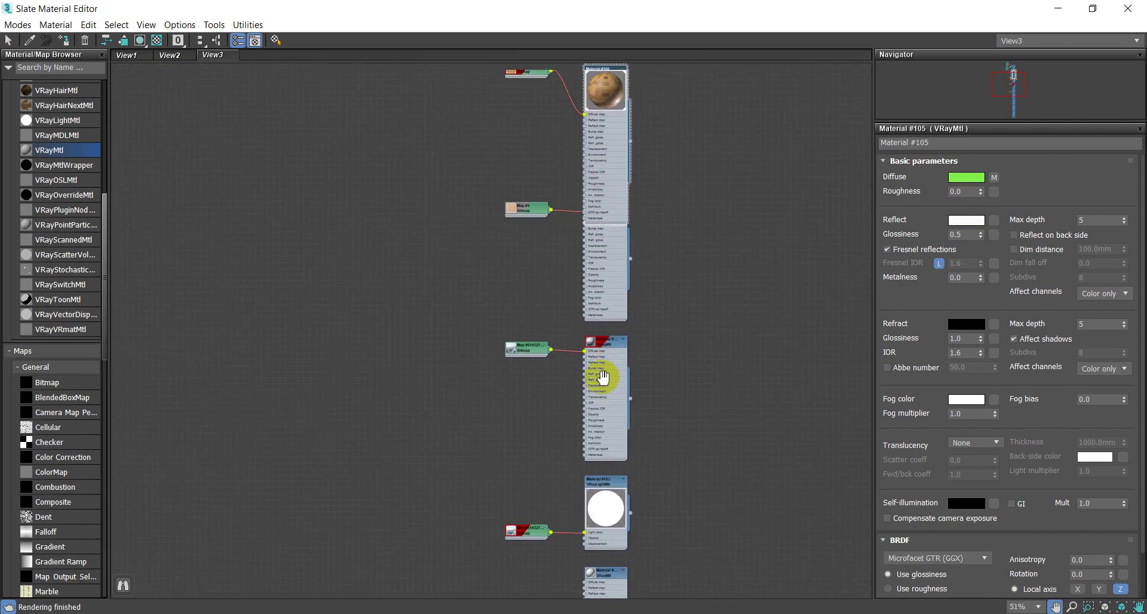
# - Set Material #110's reflection glossiness to 0.6, then minimize all windows
pyautogui.moveTo(607, 279); pyautogui.dragTo(610, 312, button='middle')
pyautogui.scroll(3, 602, 448)
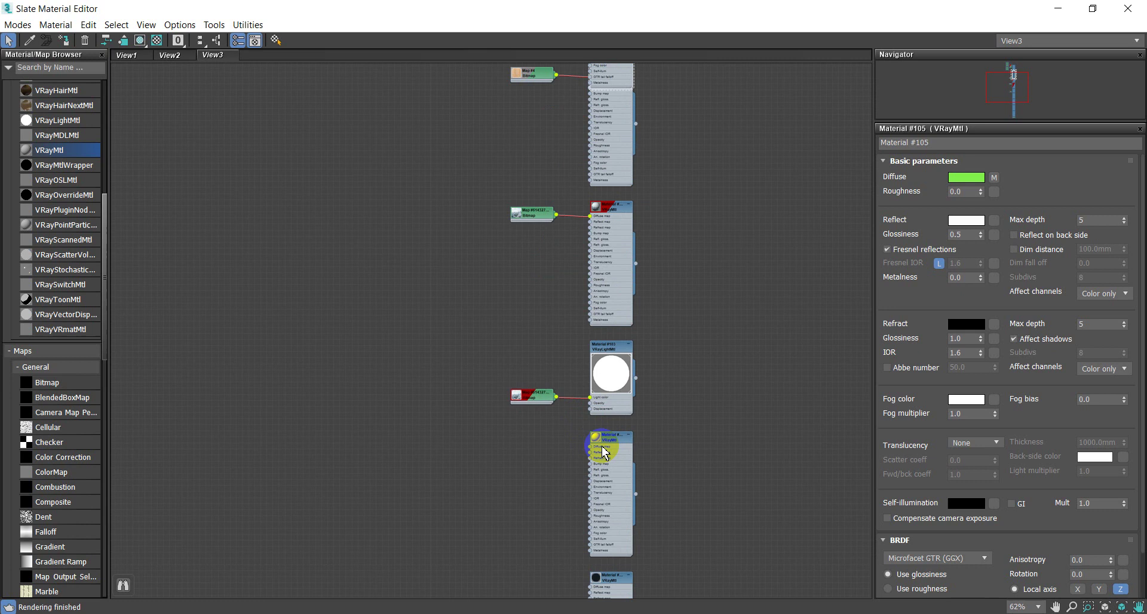
pyautogui.moveTo(602, 449); pyautogui.dragTo(761, 333)
pyautogui.scroll(3, 747, 323)
pyautogui.scroll(1, 748, 323)
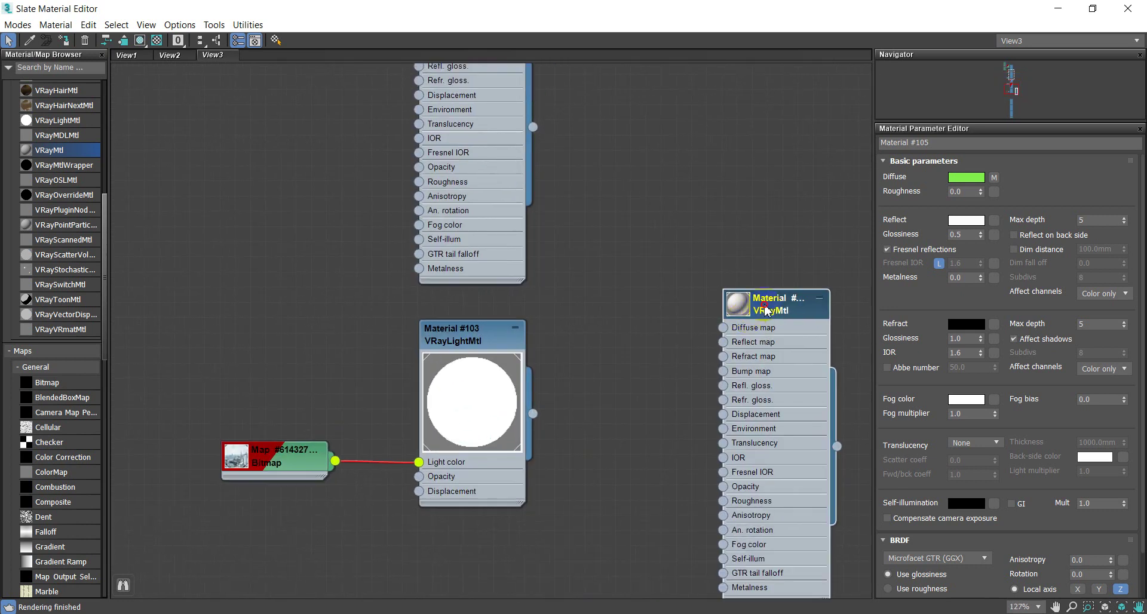
pyautogui.click(766, 310)
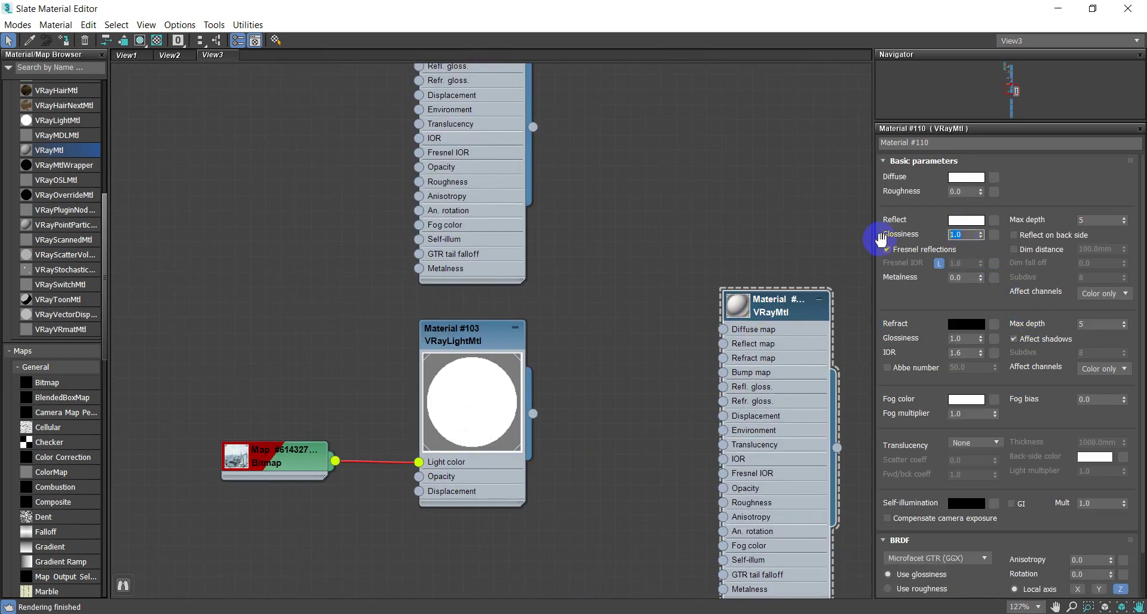
pyautogui.write('.6')
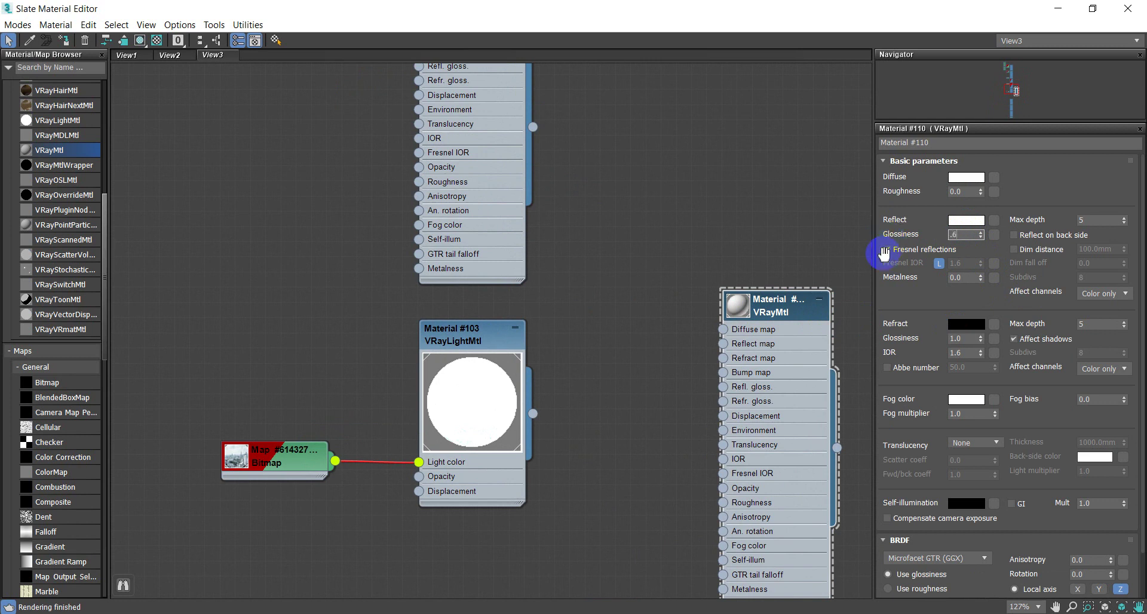
pyautogui.click(808, 262)
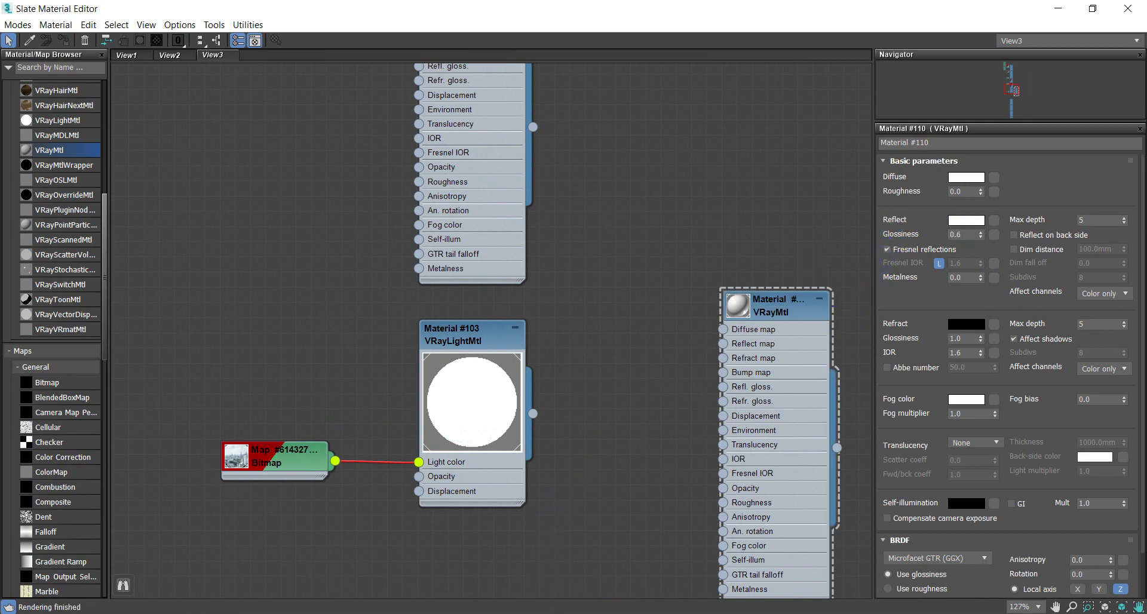
pyautogui.press('super+d')
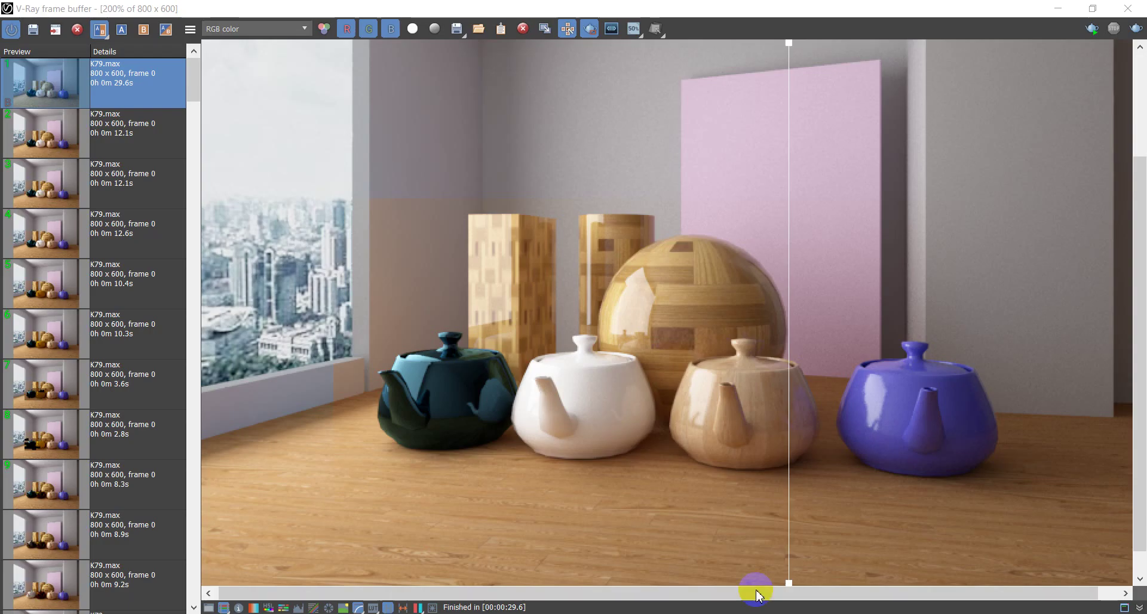
# - Bring the V-Ray frame buffer back and re-render the scene with the new glossiness
pyautogui.click(623, 336)
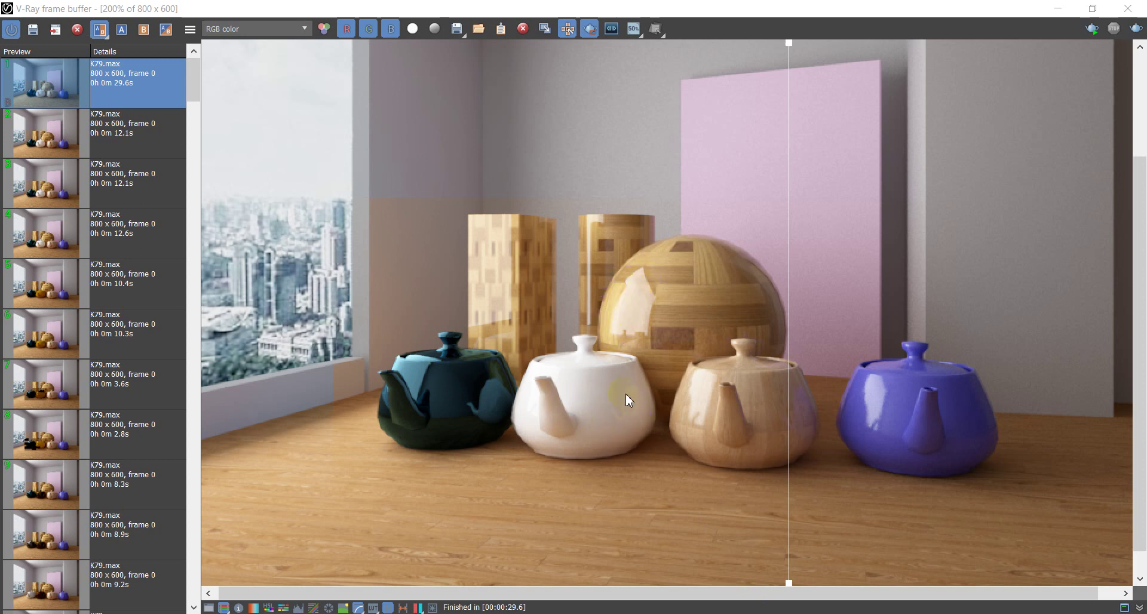
pyautogui.click(1137, 29)
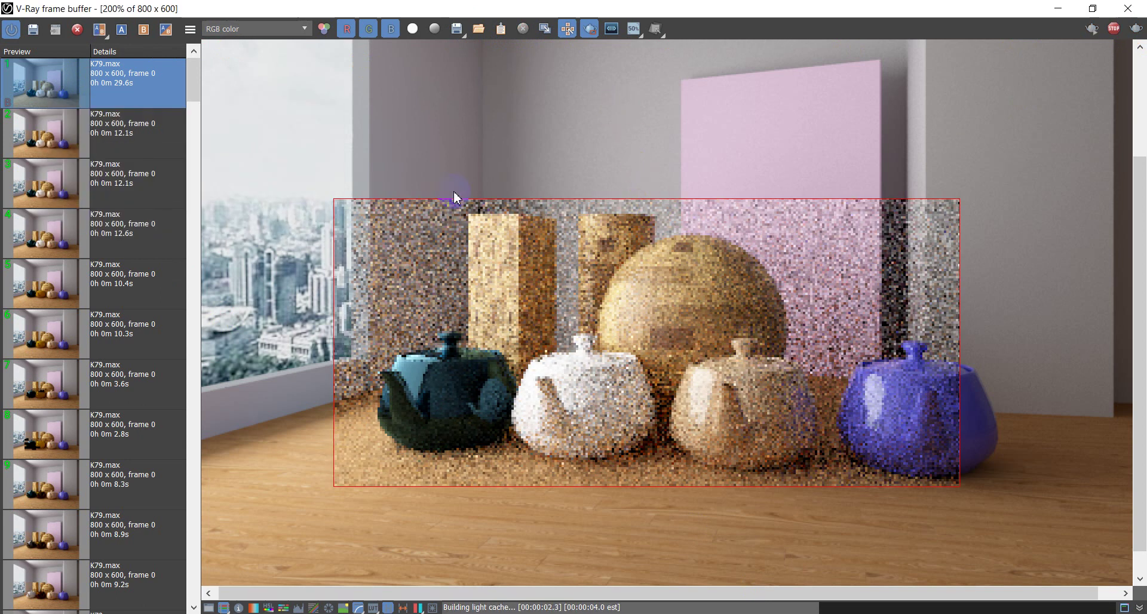
pyautogui.click(571, 37)
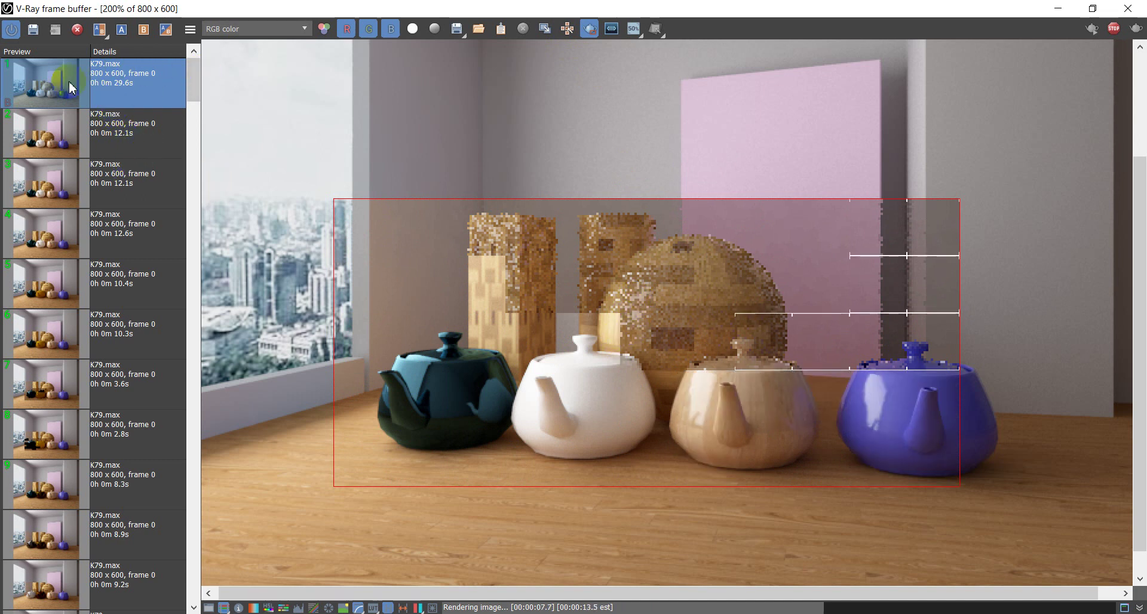
# - Compare the new render with the previous one by sweeping the A/B divider over the sphere and teapots
pyautogui.click(100, 29)
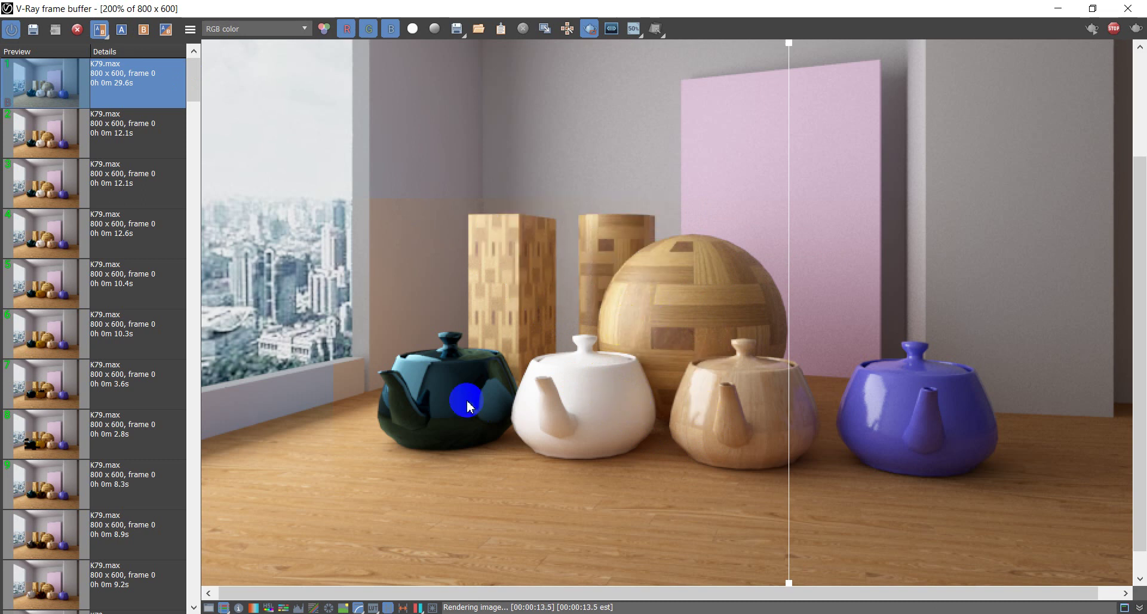
pyautogui.click(790, 583)
pyautogui.moveTo(790, 586); pyautogui.dragTo(604, 546)
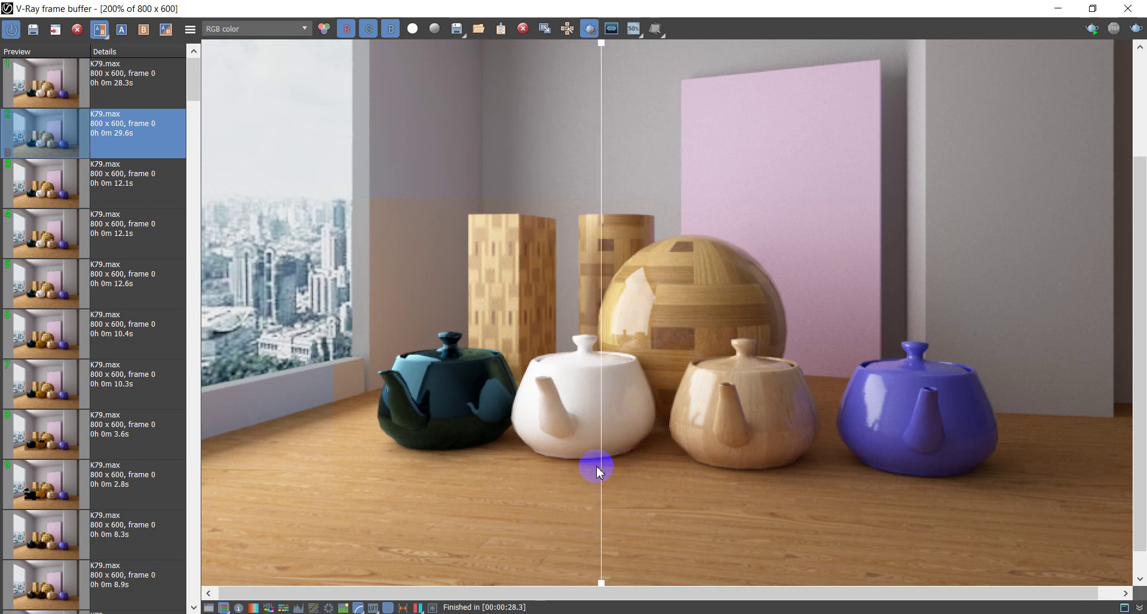
pyautogui.moveTo(603, 474); pyautogui.dragTo(659, 472)
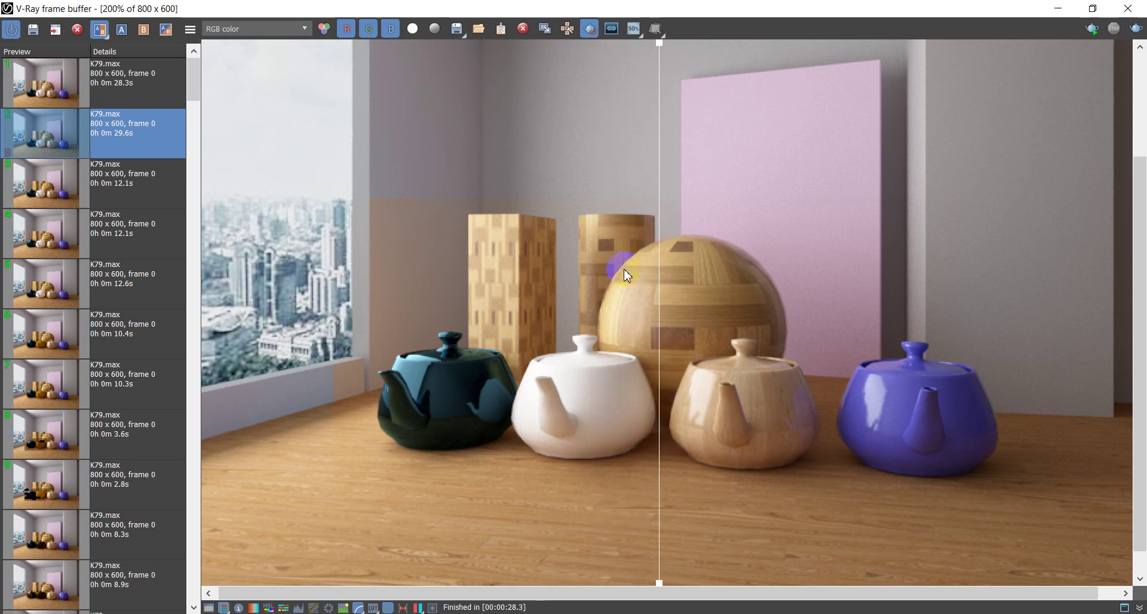
pyautogui.moveTo(662, 399)
pyautogui.mouseDown()
pyautogui.moveTo(476, 422)
pyautogui.moveTo(456, 407)
pyautogui.moveTo(495, 400)
pyautogui.moveTo(421, 412)
pyautogui.moveTo(371, 396)
pyautogui.moveTo(651, 447)
pyautogui.moveTo(638, 455)
pyautogui.moveTo(698, 455)
pyautogui.moveTo(642, 430)
pyautogui.mouseUp()
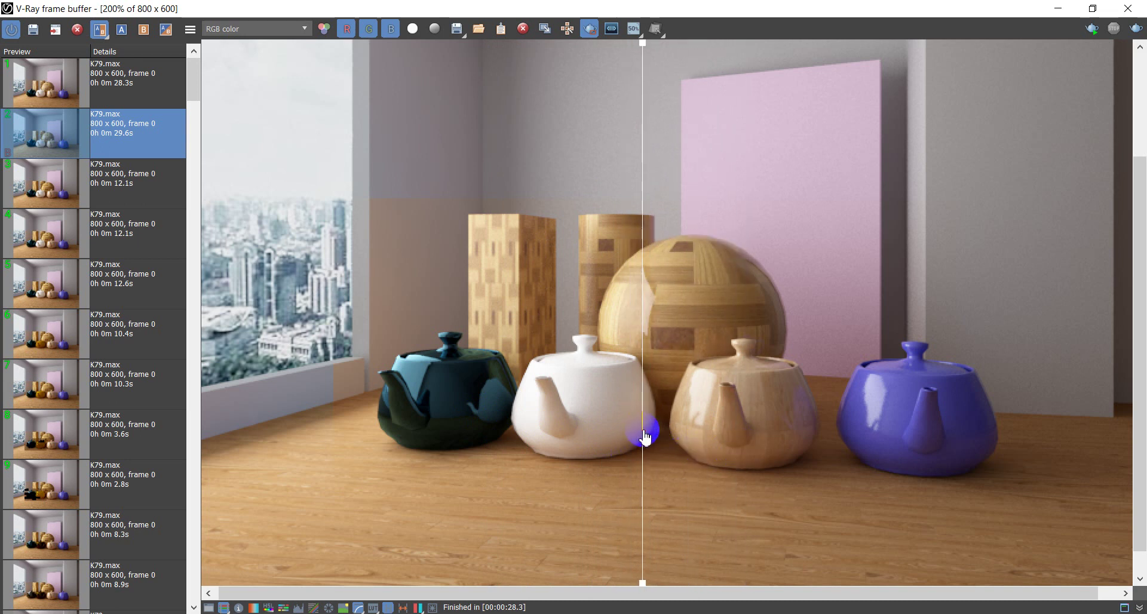
pyautogui.moveTo(648, 368)
pyautogui.mouseDown()
pyautogui.moveTo(730, 389)
pyautogui.moveTo(582, 401)
pyautogui.moveTo(538, 423)
pyautogui.moveTo(724, 449)
pyautogui.moveTo(695, 433)
pyautogui.mouseUp()
# - Set Material #110's reflection glossiness to 0.95 in the Slate Material Editor
pyautogui.click(1066, 9)
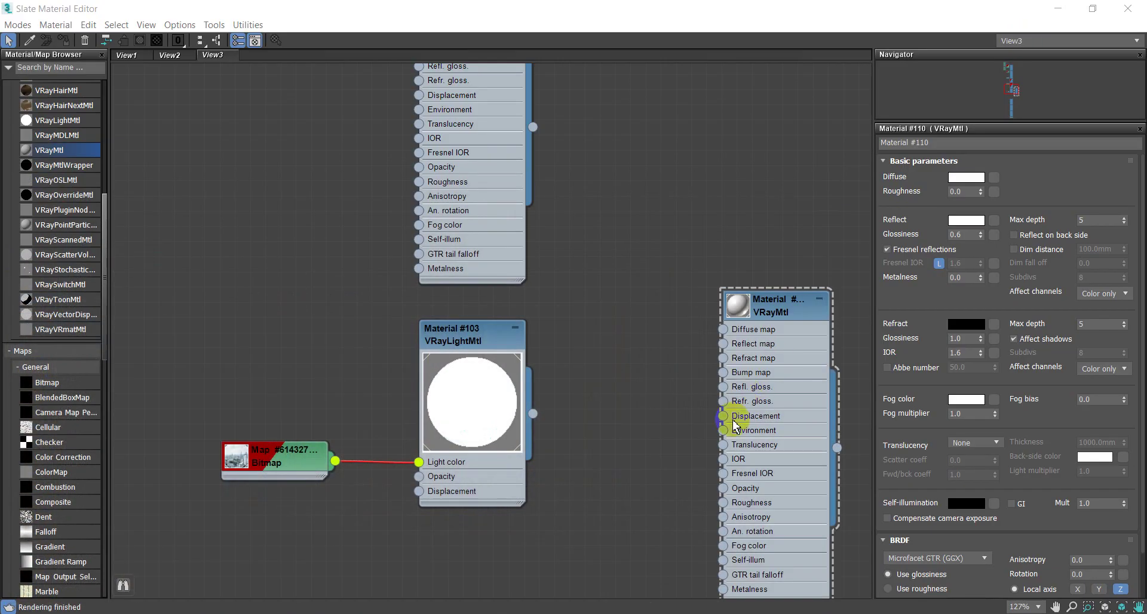
pyautogui.click(974, 239)
pyautogui.write('0.85')
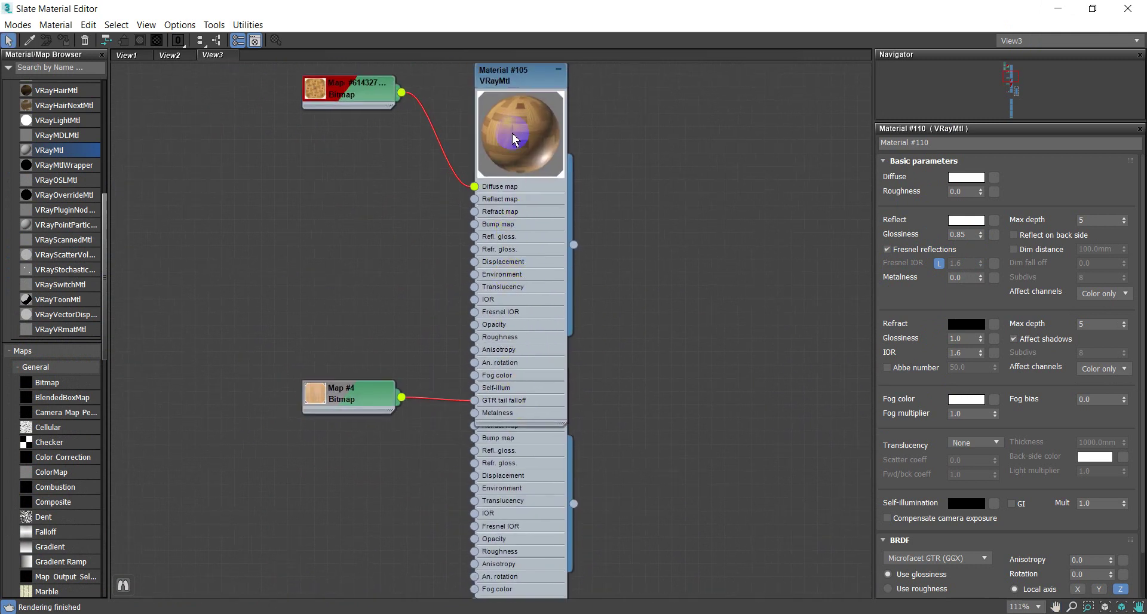
pyautogui.moveTo(671, 89); pyautogui.dragTo(661, 82)
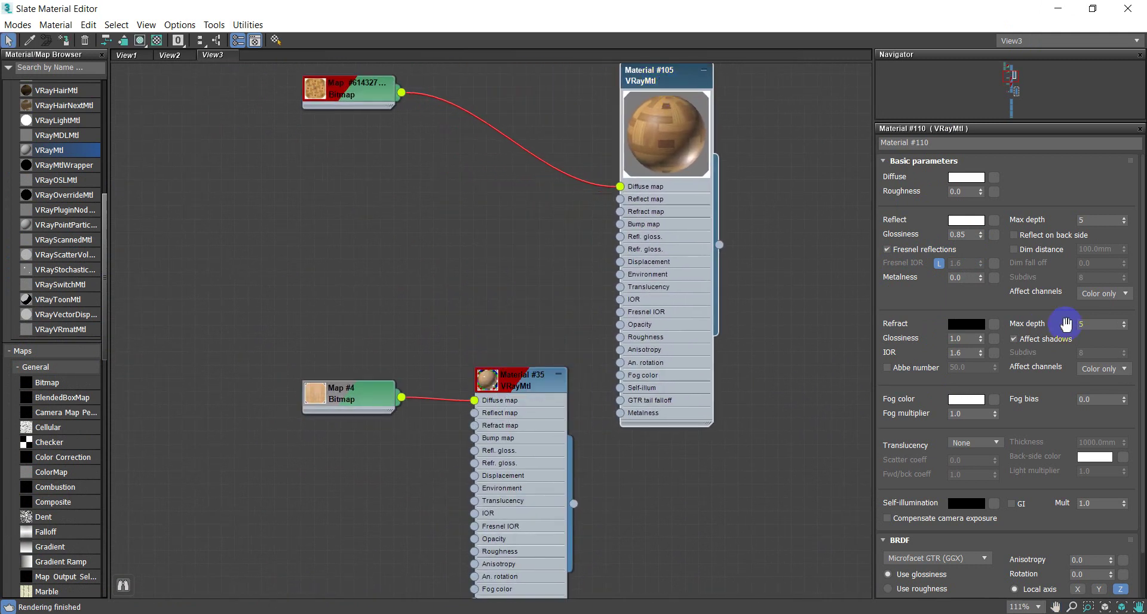
pyautogui.moveTo(687, 159); pyautogui.dragTo(671, 265, button='middle')
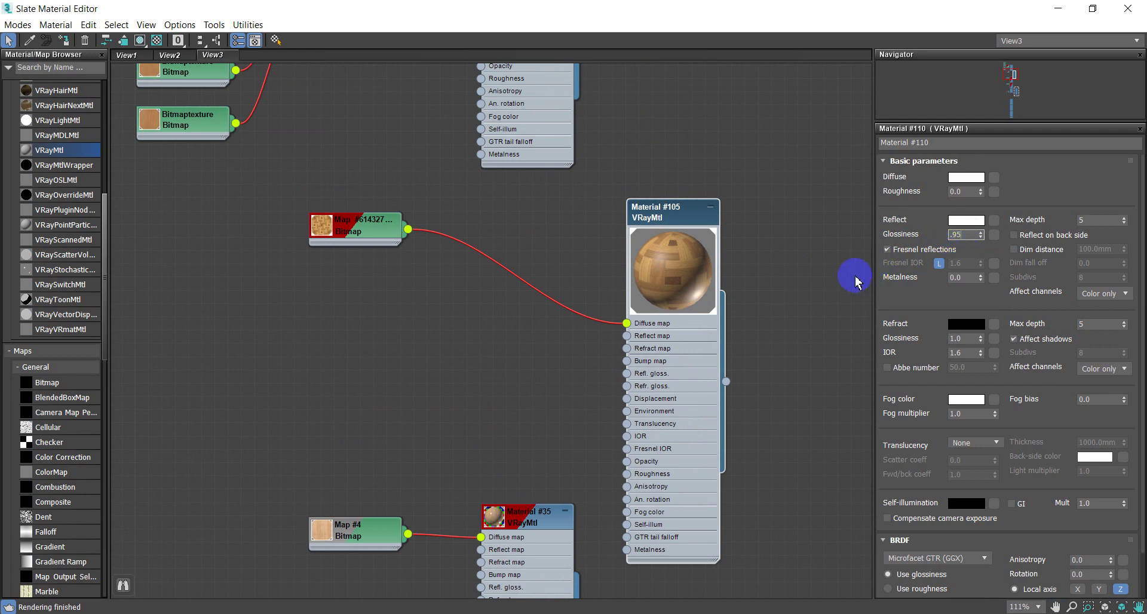
pyautogui.click(774, 386)
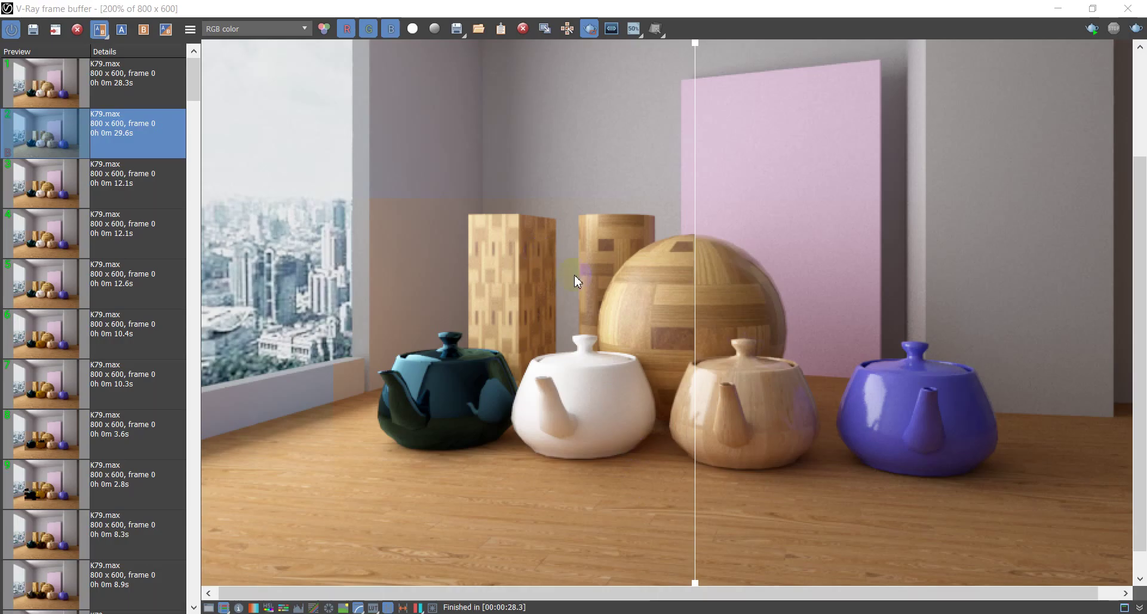
# - Draw a render region covering the sphere, boxes and teapots
pyautogui.click(101, 29)
pyautogui.moveTo(482, 225); pyautogui.dragTo(741, 388)
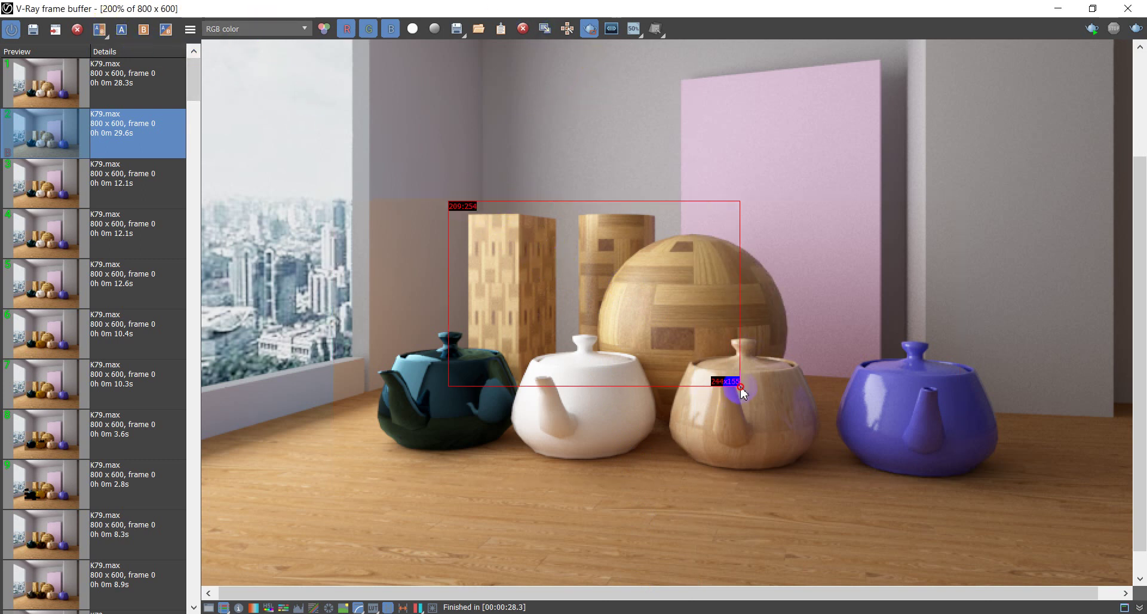
pyautogui.moveTo(745, 387); pyautogui.dragTo(816, 408)
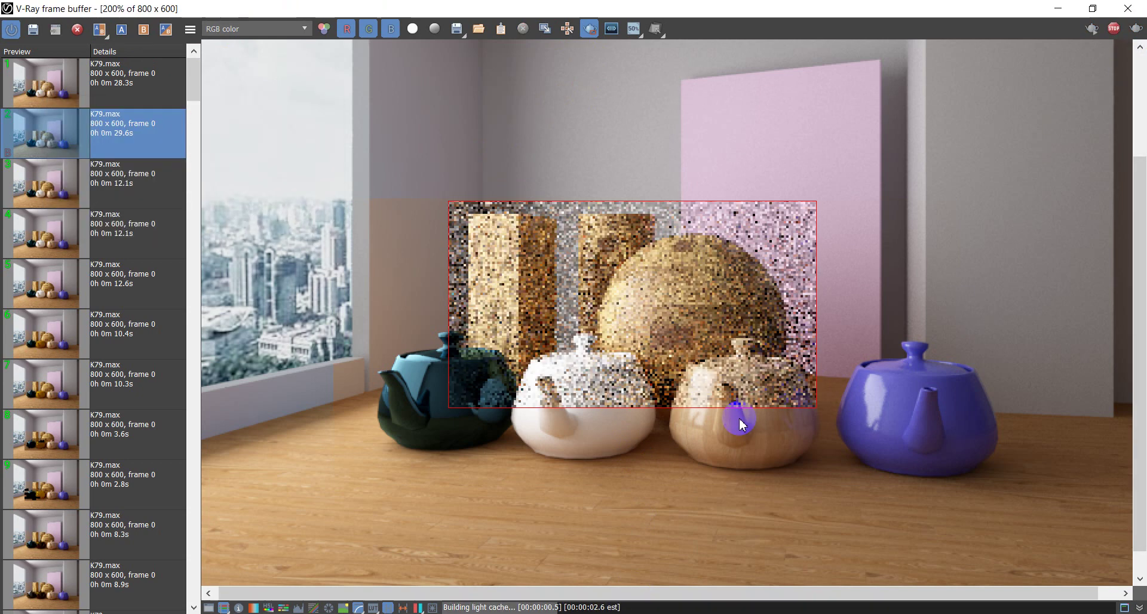
pyautogui.scroll(2, 603, 326)
pyautogui.scroll(-2, 603, 326)
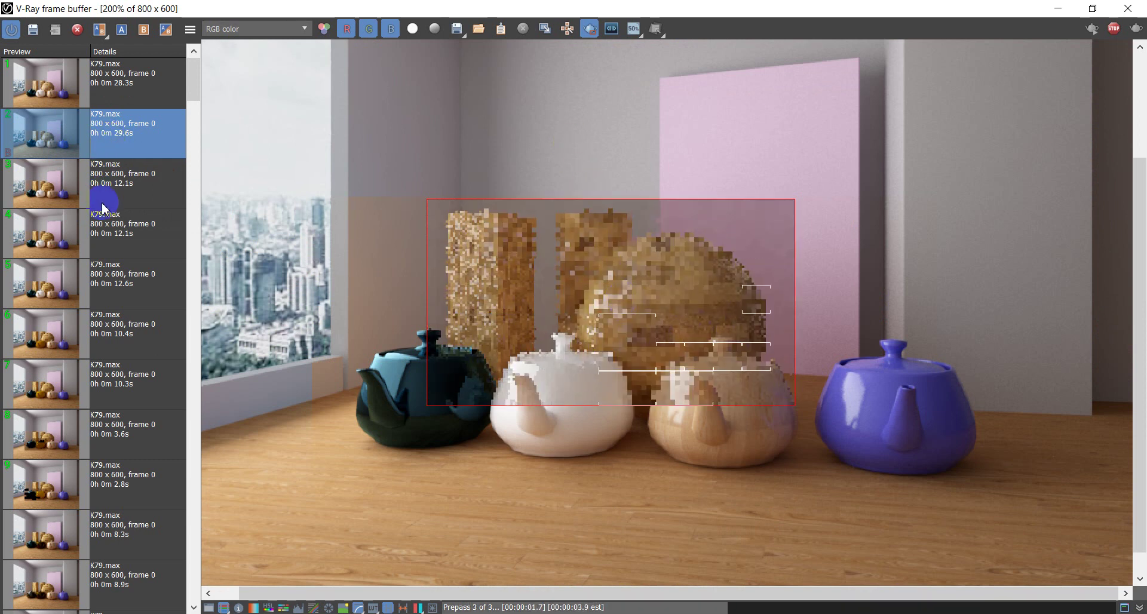
# - Compare the third and fourth history renders as A and B with the split divider
pyautogui.click(60, 188)
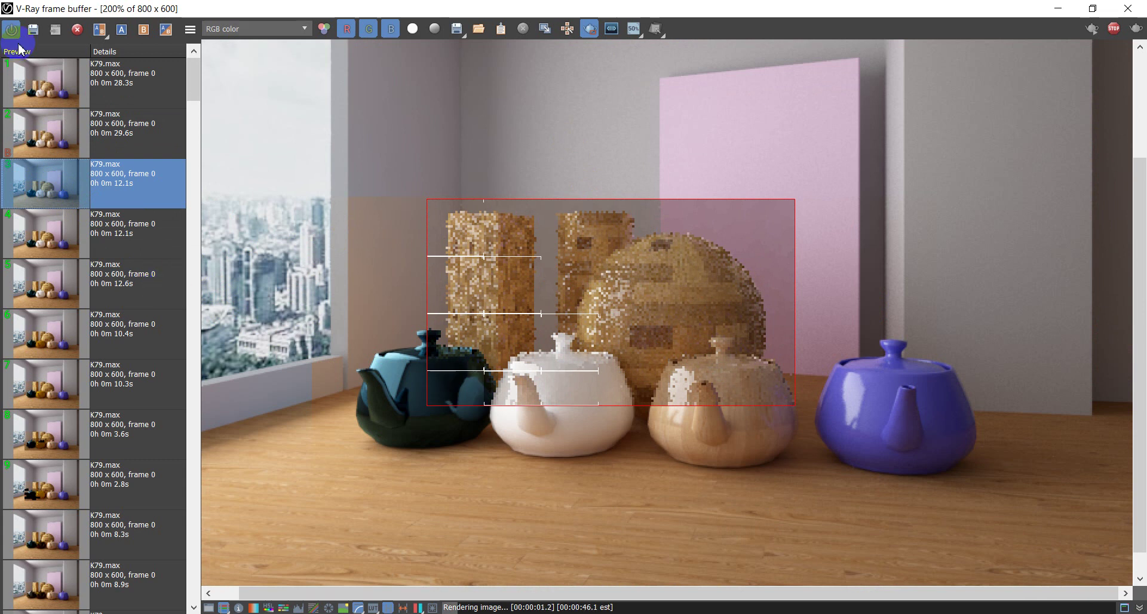
pyautogui.click(135, 29)
pyautogui.moveTo(686, 522); pyautogui.dragTo(542, 430)
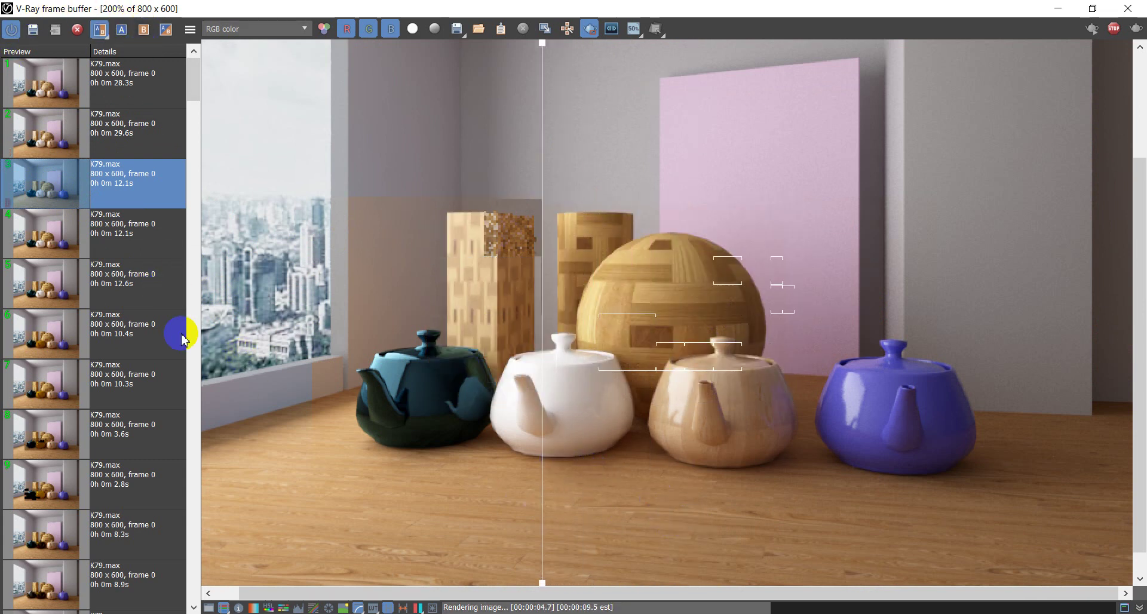
pyautogui.click(63, 256)
pyautogui.click(143, 29)
pyautogui.moveTo(542, 504); pyautogui.dragTo(597, 504)
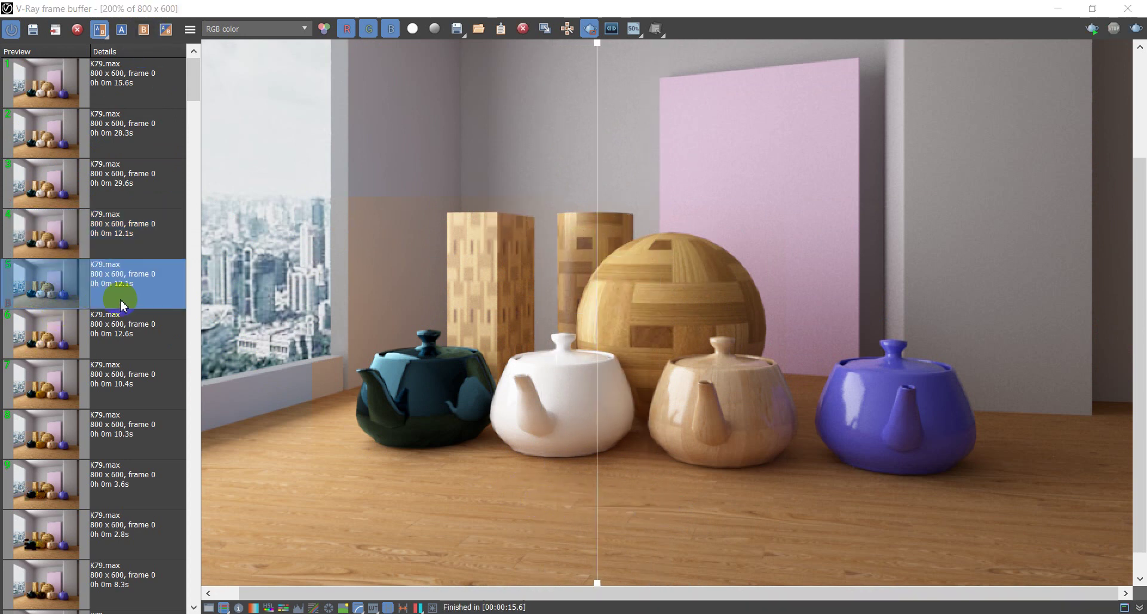
# - Set older history renders as the B image and sweep the divider across the teapots
pyautogui.click(119, 345)
pyautogui.moveTo(596, 478)
pyautogui.mouseDown()
pyautogui.moveTo(562, 478)
pyautogui.moveTo(608, 478)
pyautogui.mouseUp()
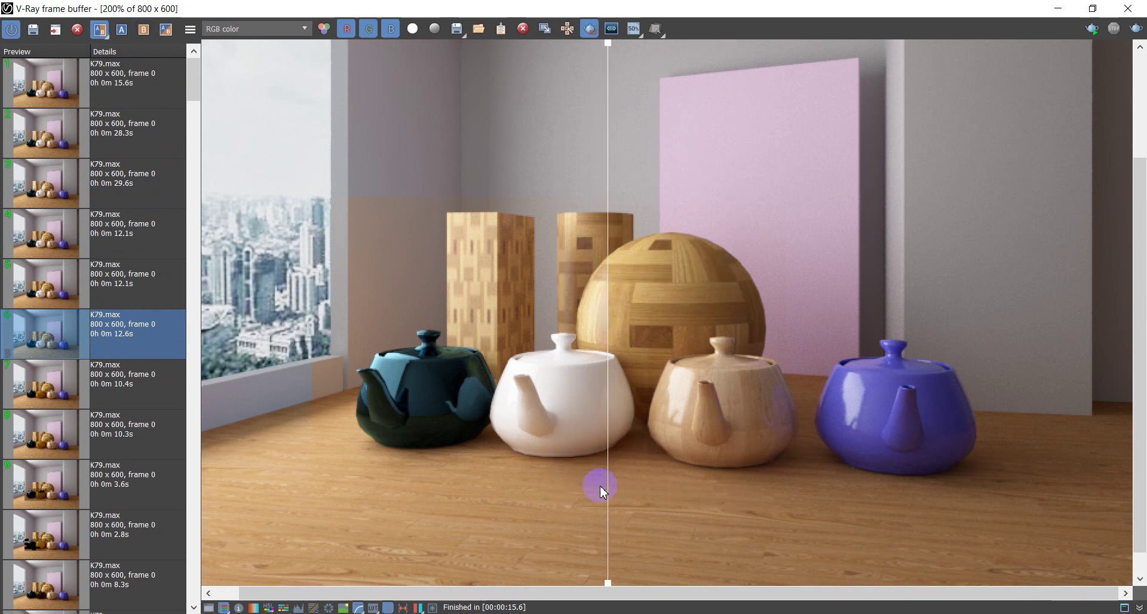
pyautogui.click(126, 399)
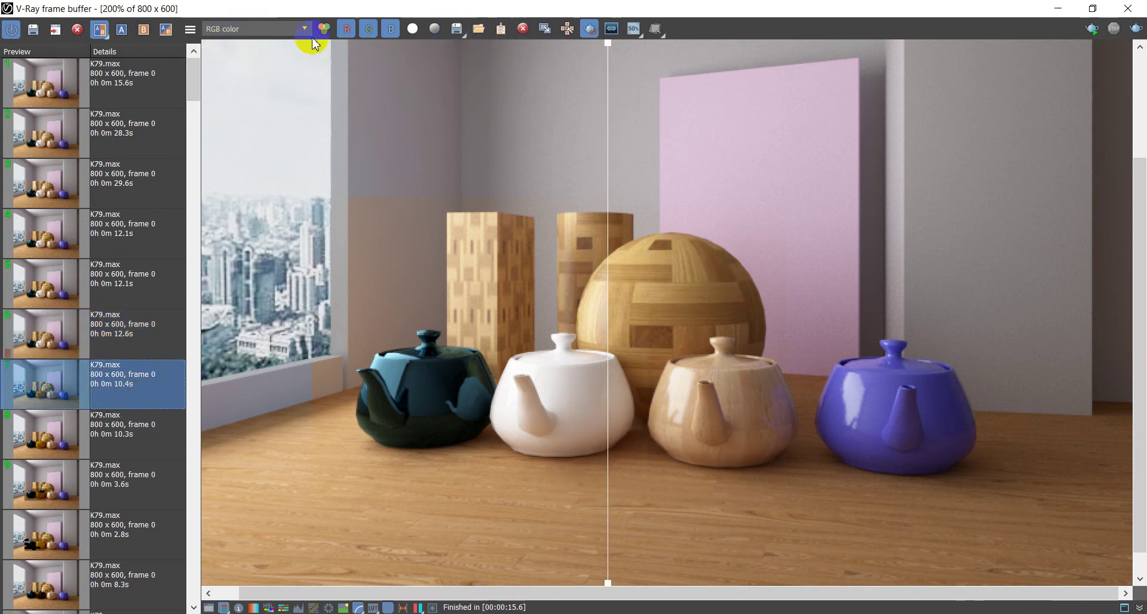
pyautogui.click(149, 38)
pyautogui.moveTo(611, 472)
pyautogui.mouseDown()
pyautogui.moveTo(773, 491)
pyautogui.moveTo(518, 499)
pyautogui.moveTo(654, 514)
pyautogui.mouseUp()
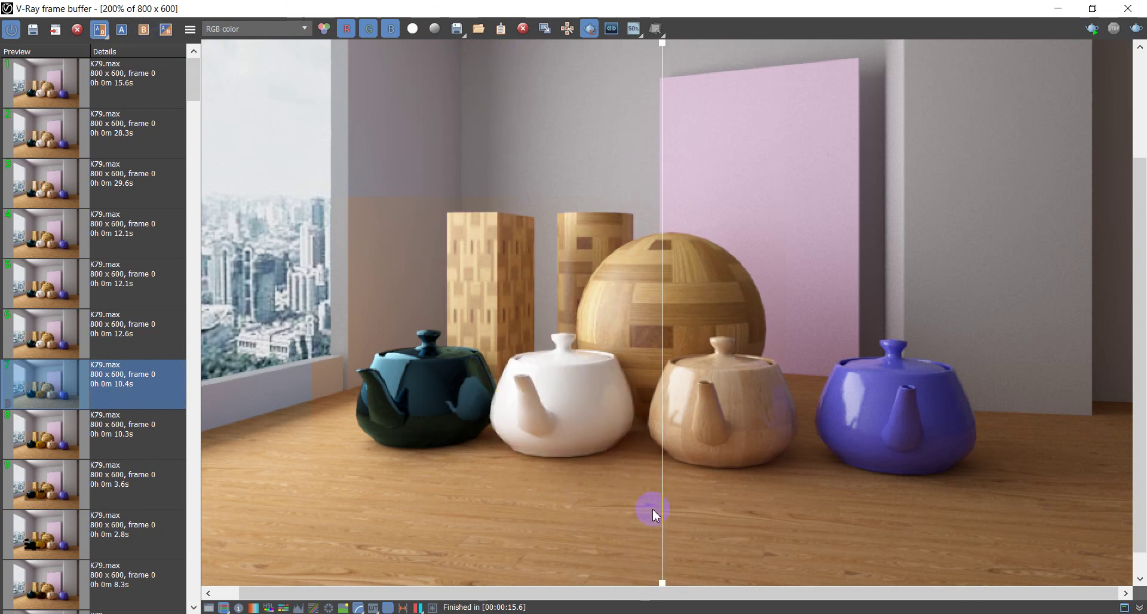
# - Sweep the split to the pink panel, turn compare off and start an interactive region render
pyautogui.moveTo(653, 514); pyautogui.dragTo(625, 434, button='middle')
pyautogui.moveTo(648, 474)
pyautogui.mouseDown()
pyautogui.moveTo(646, 515)
pyautogui.moveTo(614, 514)
pyautogui.moveTo(629, 505)
pyautogui.mouseUp()
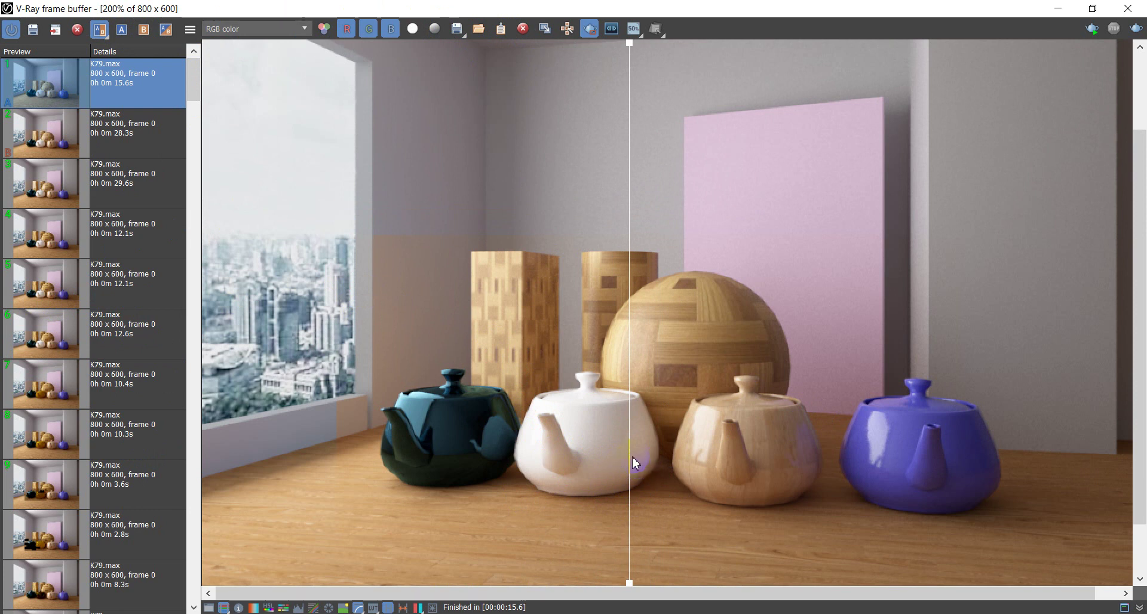
pyautogui.moveTo(632, 340)
pyautogui.mouseDown()
pyautogui.moveTo(743, 333)
pyautogui.moveTo(856, 346)
pyautogui.mouseUp()
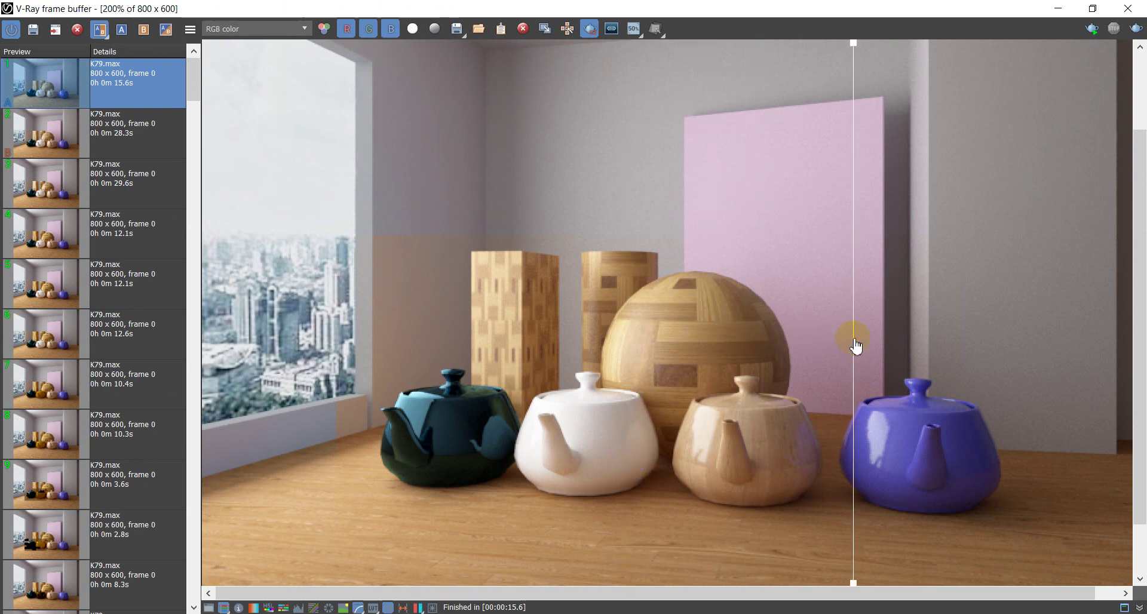
pyautogui.click(99, 28)
pyautogui.click(1134, 31)
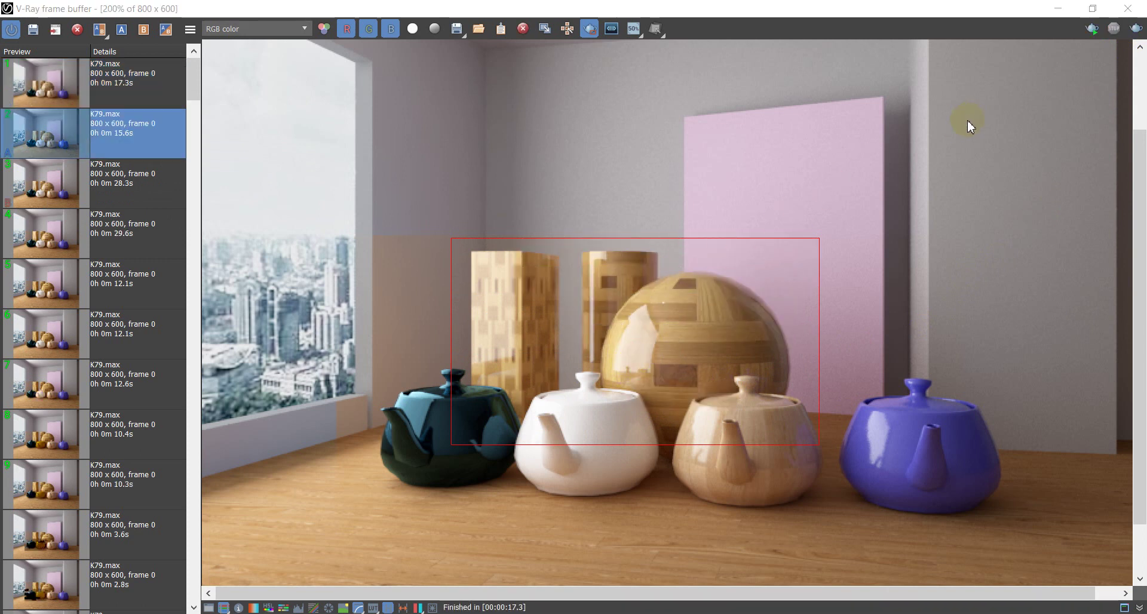
# - Restart the interactive sphere-region render in a smaller frame buffer beside the viewport, then select the blue teapot
pyautogui.click(1090, 30)
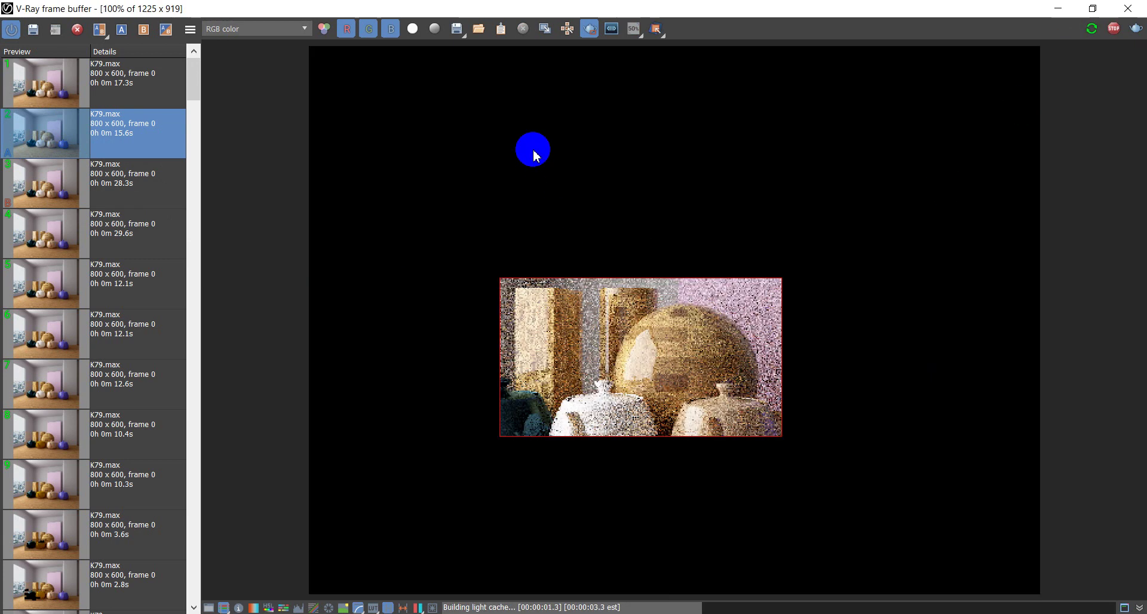
pyautogui.click(1093, 9)
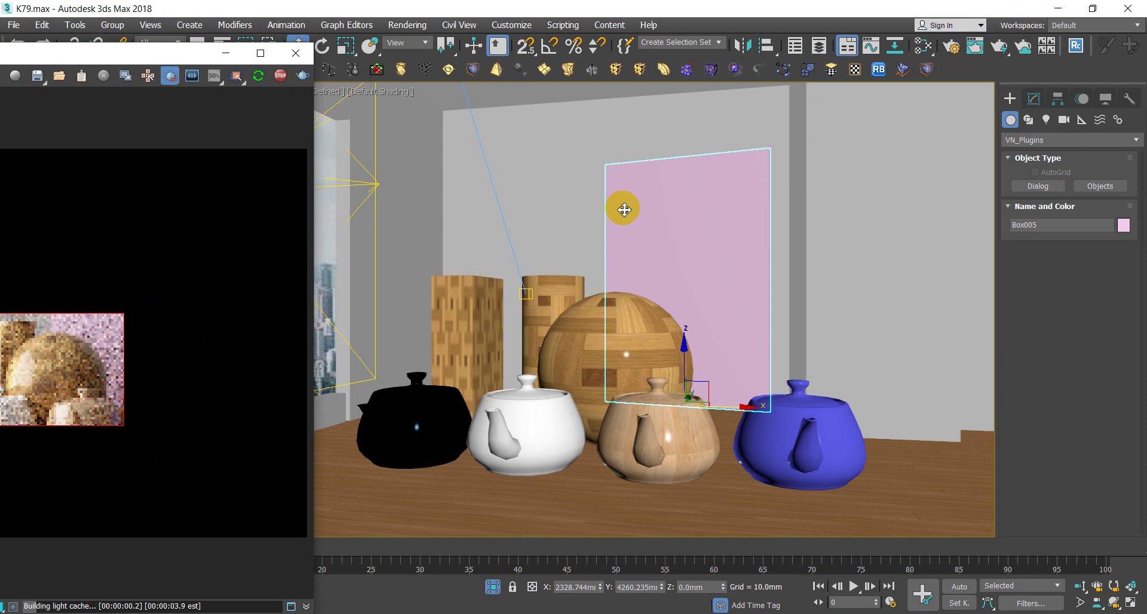
pyautogui.moveTo(153, 52); pyautogui.dragTo(283, 26)
pyautogui.scroll(3, 153, 267)
pyautogui.scroll(-1, 154, 359)
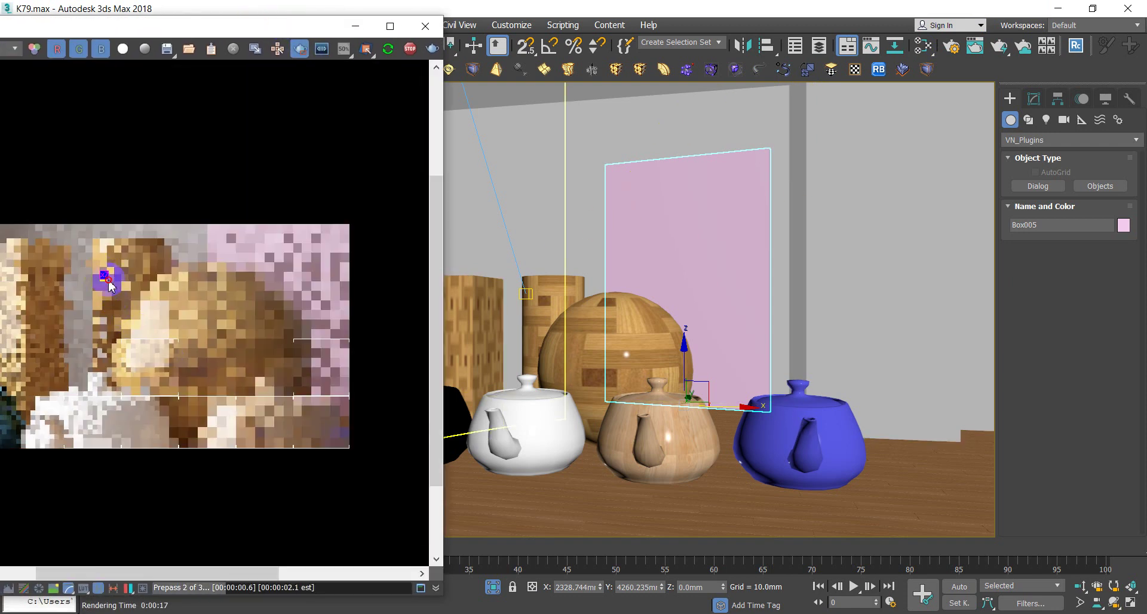
pyautogui.scroll(2, 168, 393)
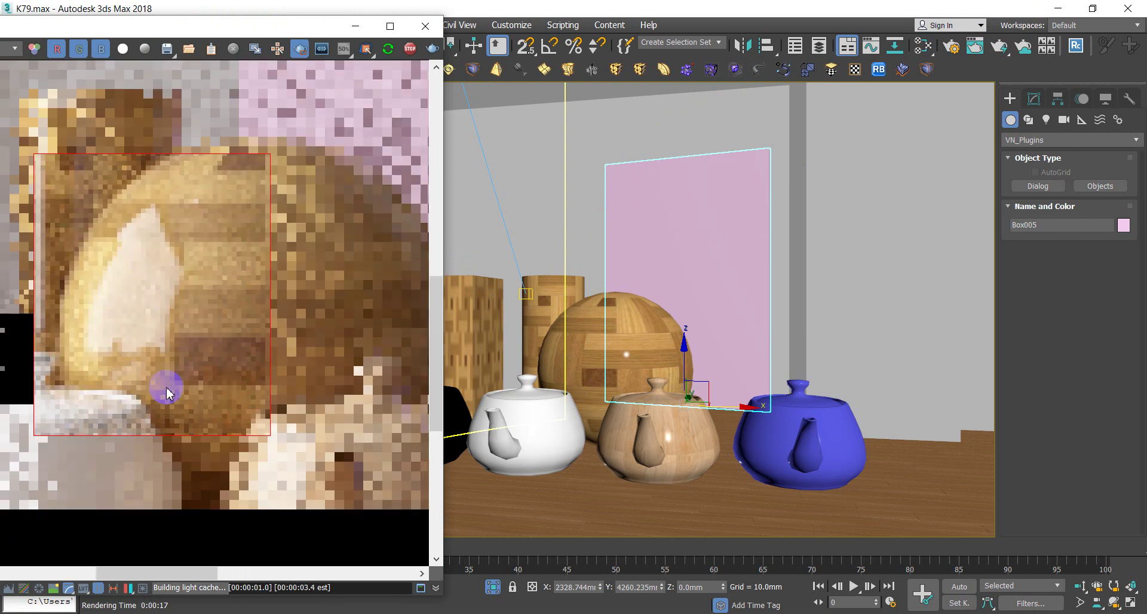
pyautogui.moveTo(251, 26); pyautogui.dragTo(381, 13)
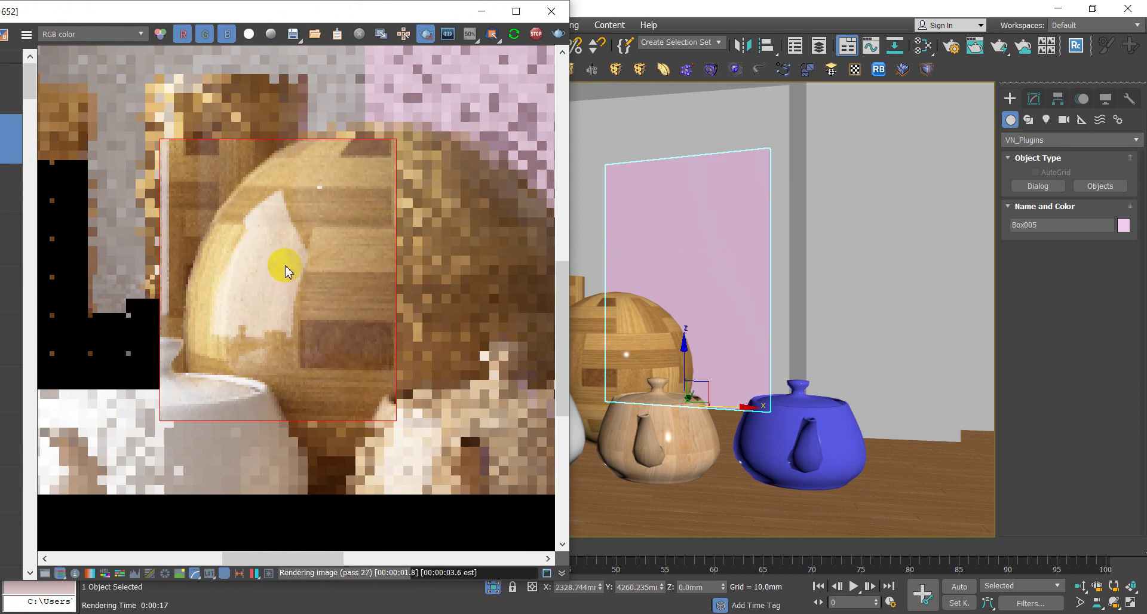
pyautogui.click(786, 470)
# - Open the Slate Material Editor, move it right and pan to the VRayMtl node
pyautogui.press('m')
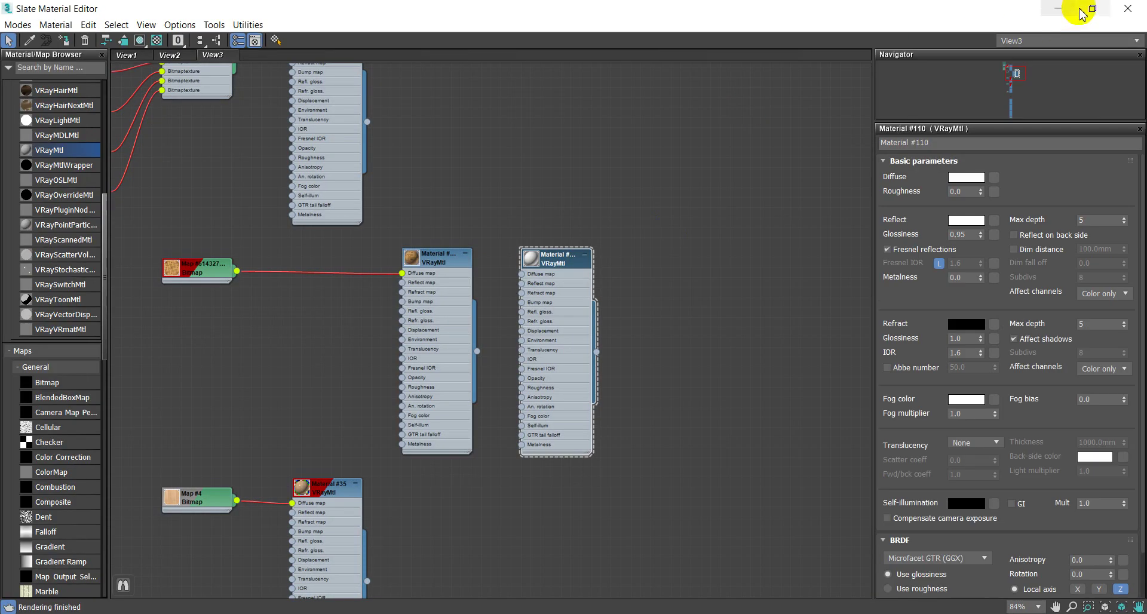
pyautogui.click(1093, 8)
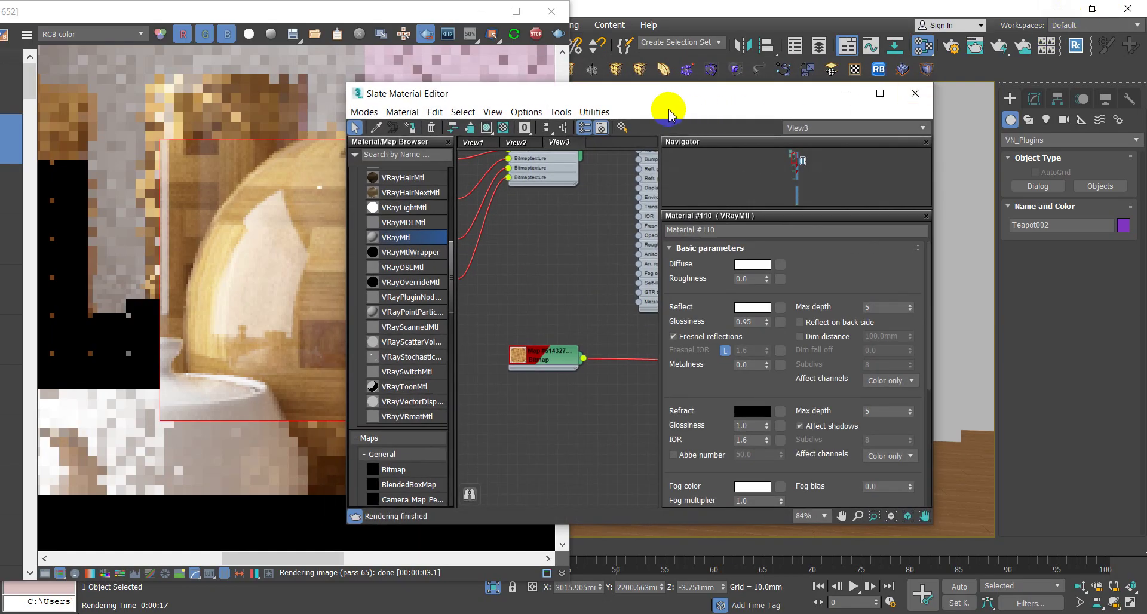
pyautogui.moveTo(628, 99); pyautogui.dragTo(824, 74)
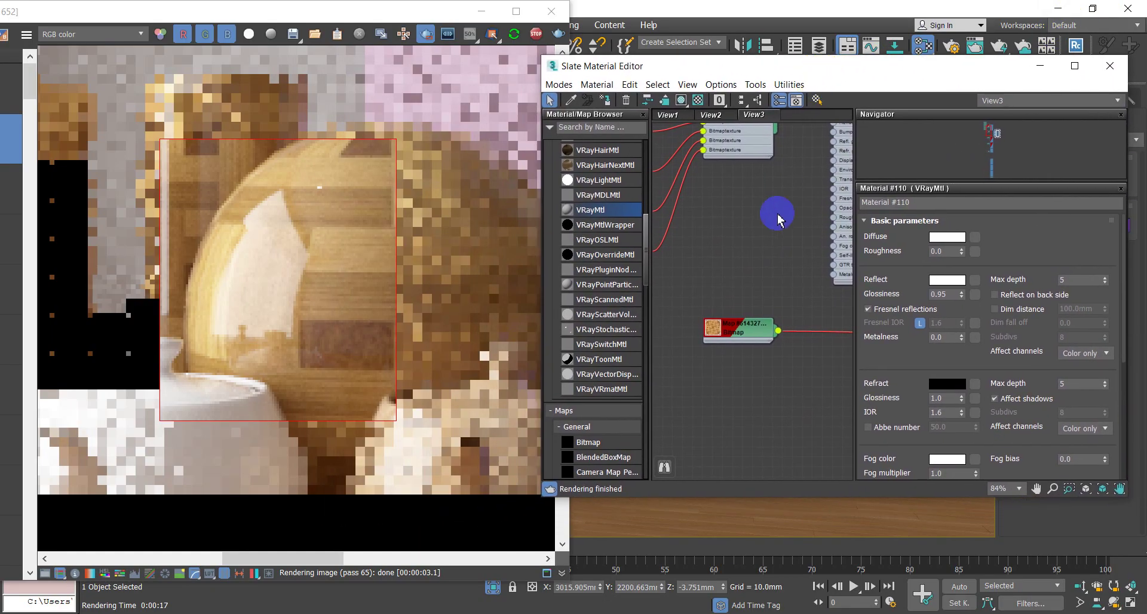
pyautogui.moveTo(769, 209); pyautogui.dragTo(705, 406, button='middle')
pyautogui.moveTo(805, 226); pyautogui.dragTo(776, 321, button='middle')
pyautogui.scroll(-2, 775, 322)
pyautogui.scroll(3, 789, 358)
pyautogui.scroll(2, 796, 380)
pyautogui.scroll(1, 797, 381)
# - Open Material #105's parameters and set its reflection glossiness to 0.8
pyautogui.doubleClick(798, 367)
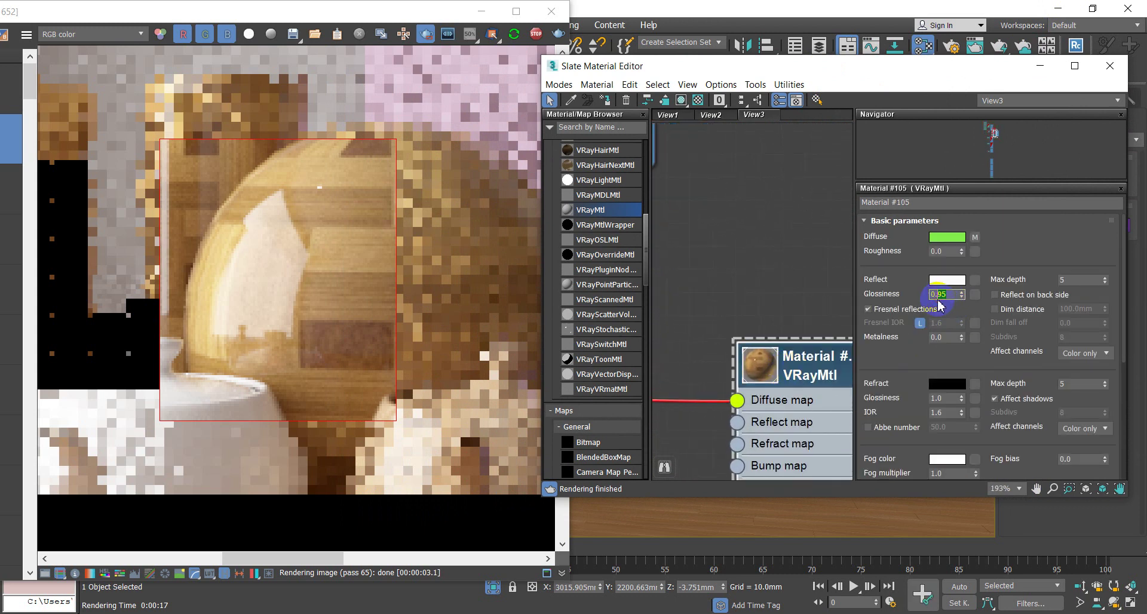
pyautogui.write('0.8')
pyautogui.click(956, 288)
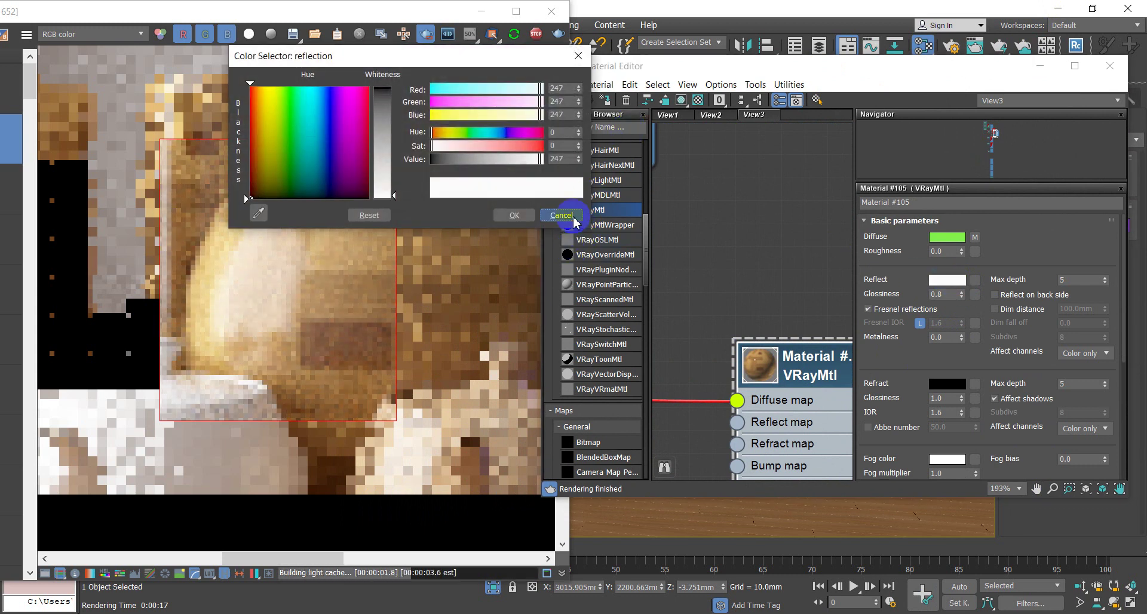
pyautogui.click(565, 216)
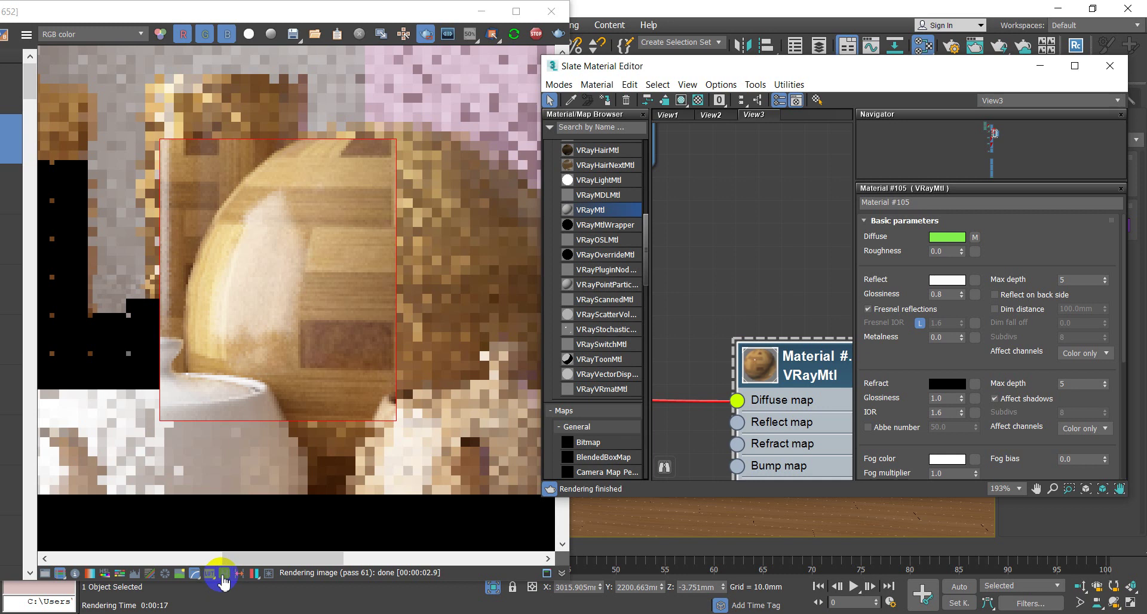
# - Compare the current render against the second history render with the divider, then re-render the sphere region
pyautogui.moveTo(277, 9); pyautogui.dragTo(505, 13)
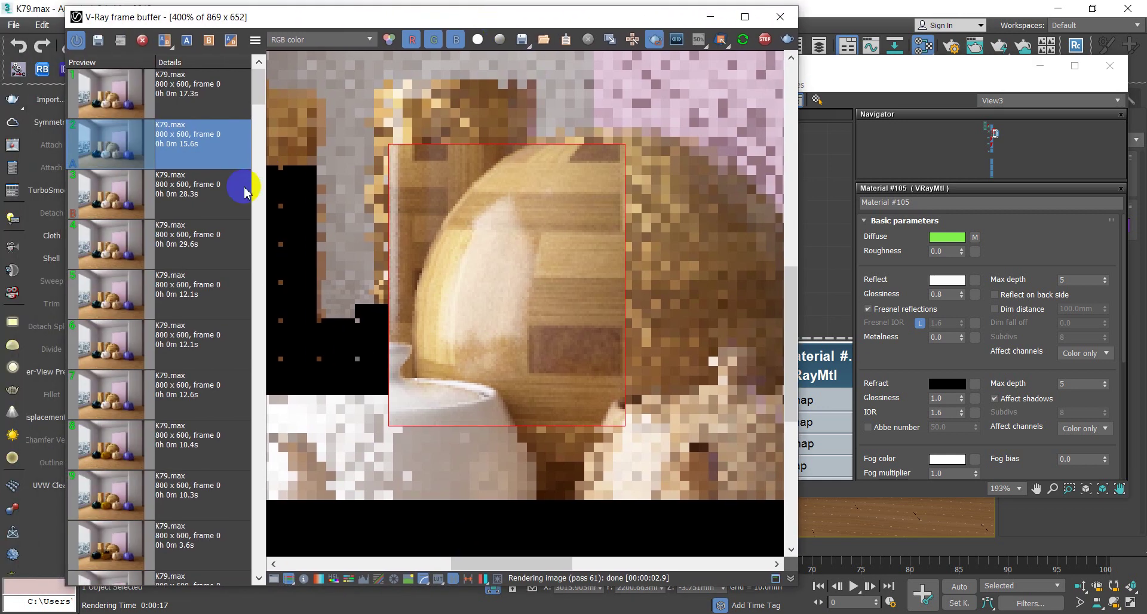
pyautogui.click(208, 41)
pyautogui.click(191, 146)
pyautogui.moveTo(627, 276)
pyautogui.mouseDown()
pyautogui.moveTo(430, 317)
pyautogui.moveTo(635, 341)
pyautogui.moveTo(302, 307)
pyautogui.moveTo(680, 327)
pyautogui.mouseUp()
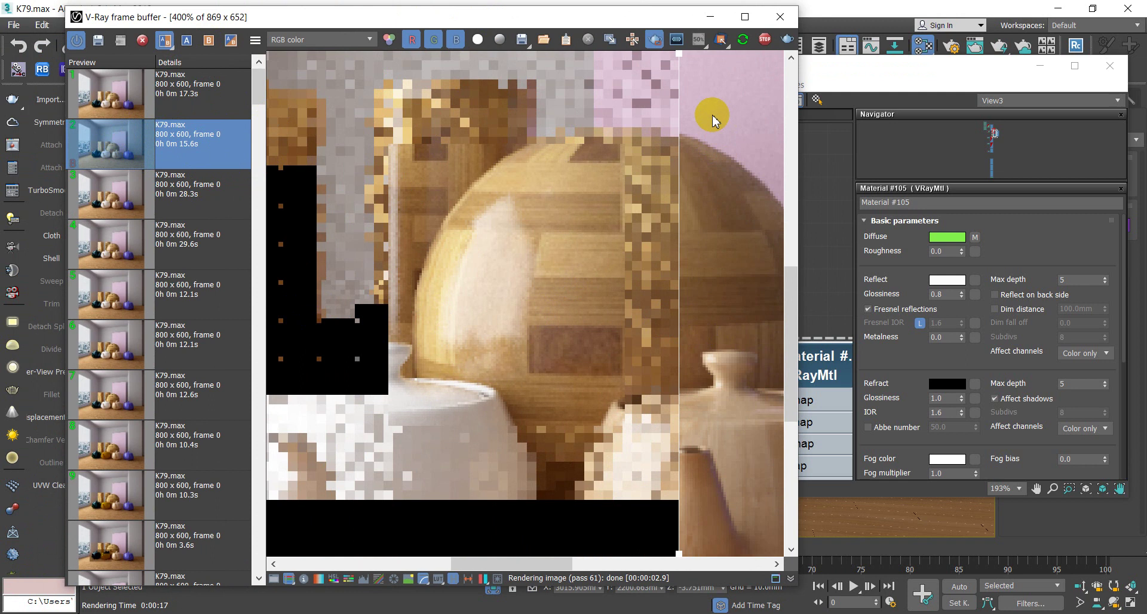
pyautogui.moveTo(679, 158); pyautogui.dragTo(256, 134)
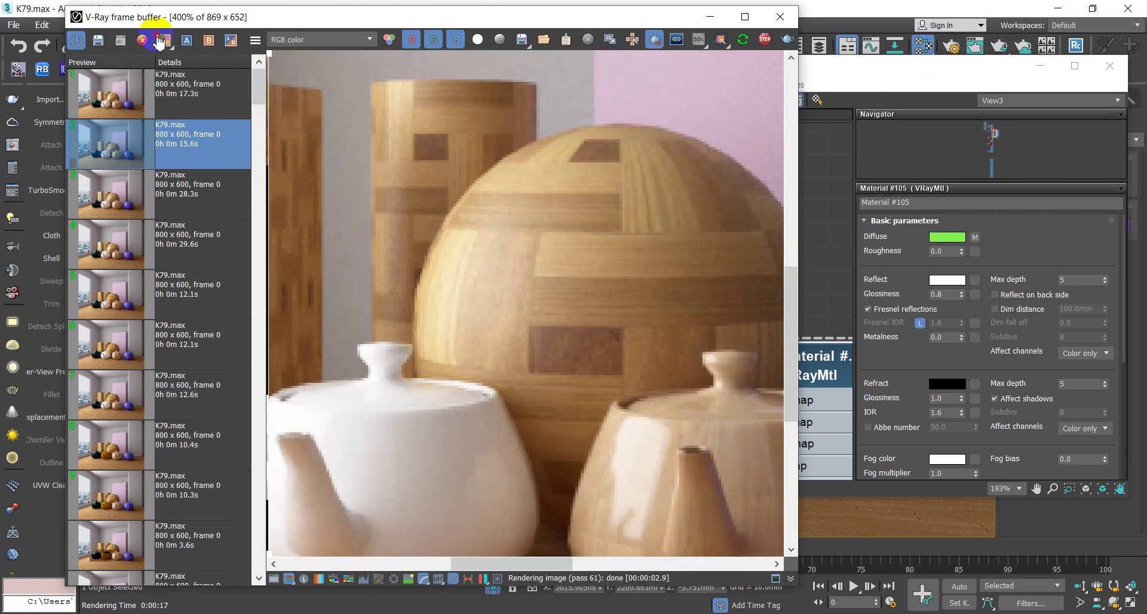
pyautogui.click(159, 41)
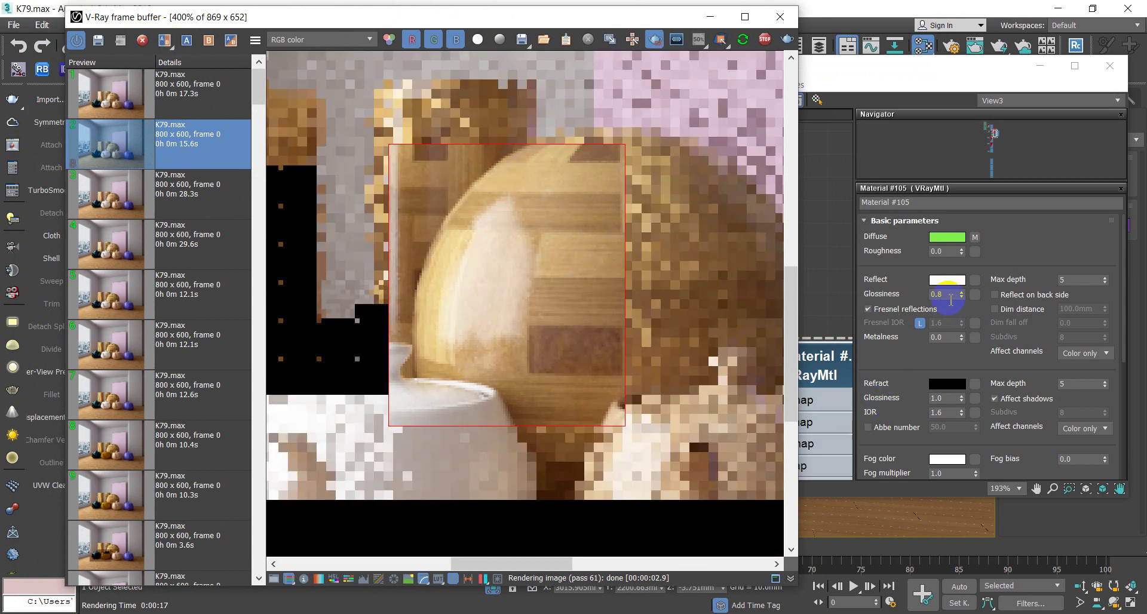
# - Set Material #105's reflection glossiness to 0.9 and view the refreshed region render
pyautogui.click(939, 296)
pyautogui.write('0.7')
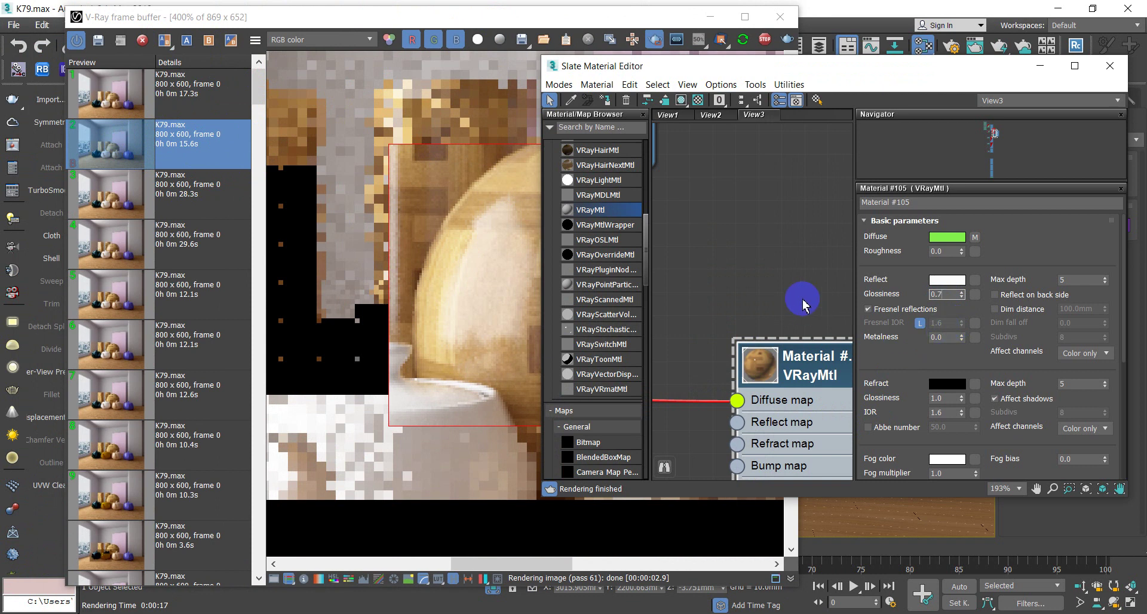
pyautogui.press('Return')
pyautogui.moveTo(707, 75); pyautogui.dragTo(856, 83)
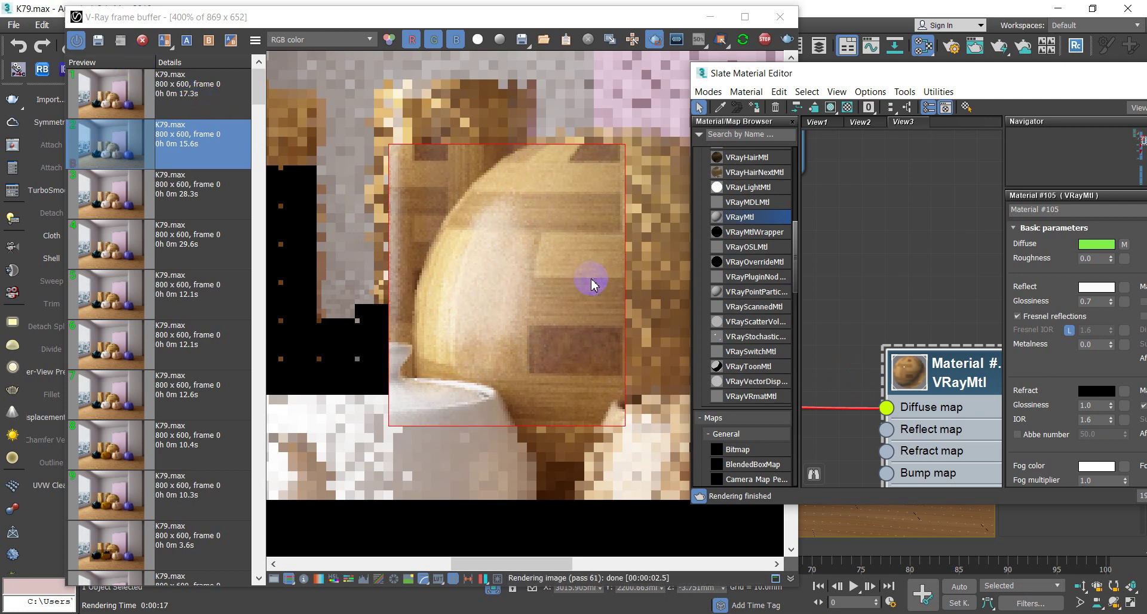
pyautogui.click(99, 41)
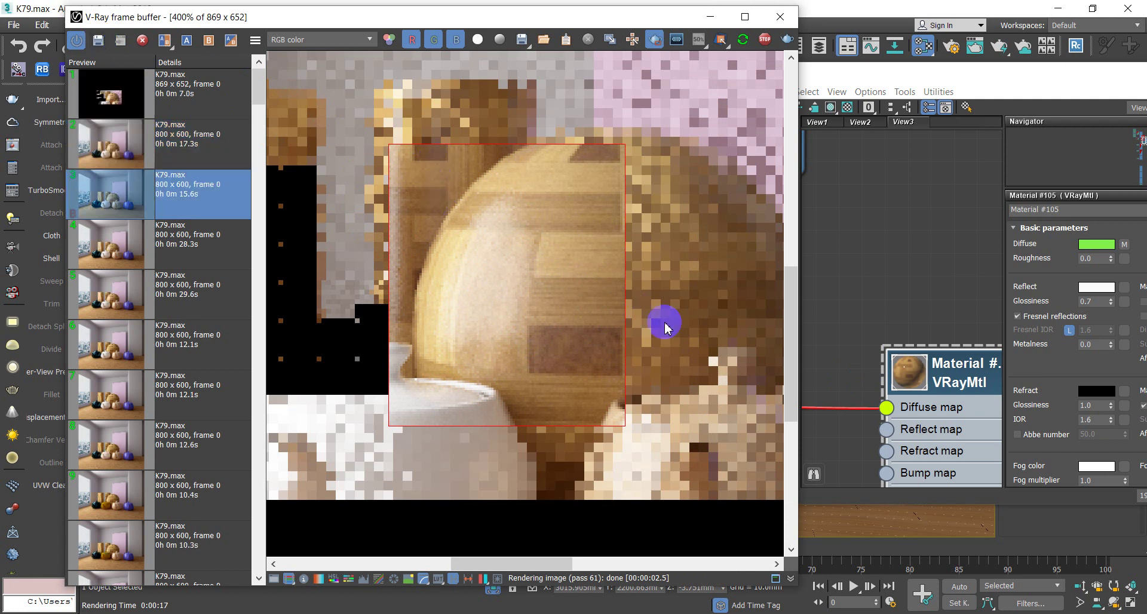
pyautogui.click(120, 106)
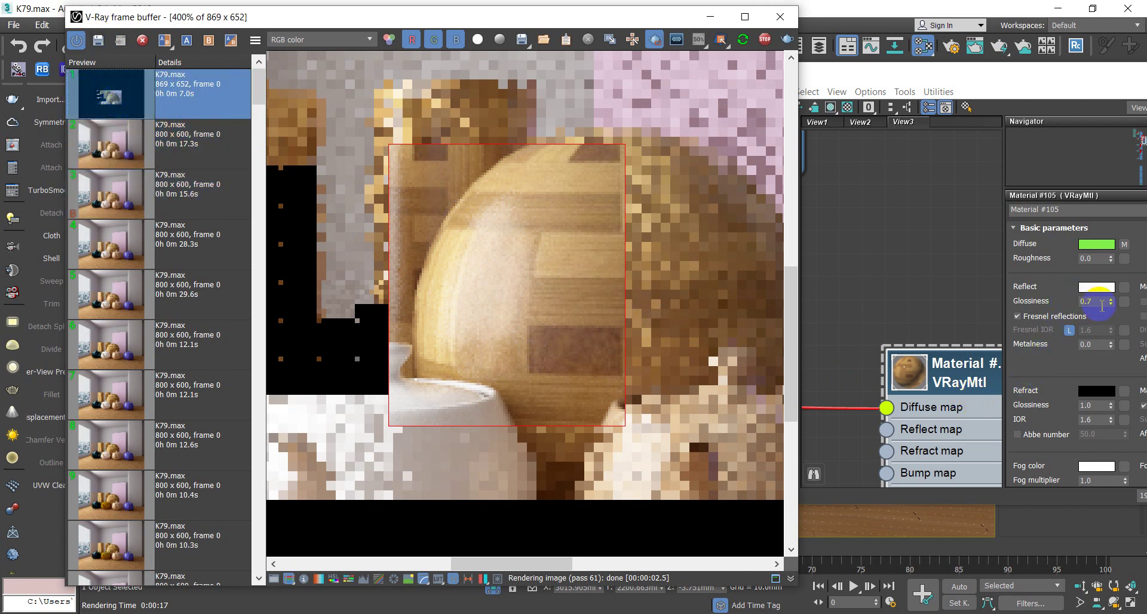
pyautogui.click(1087, 303)
pyautogui.write('0.9')
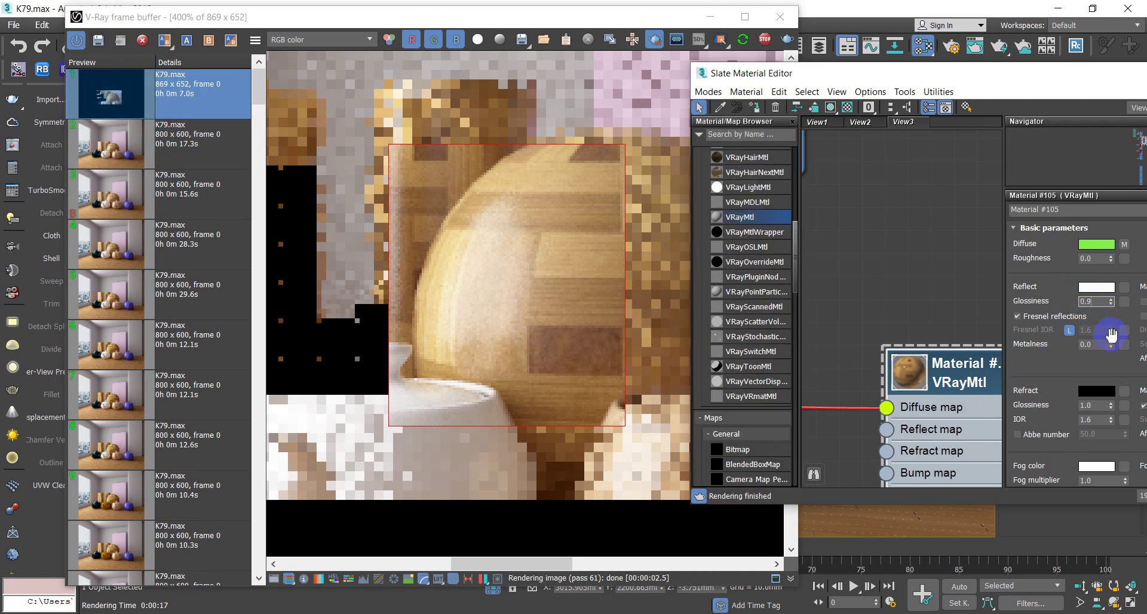
pyautogui.click(977, 260)
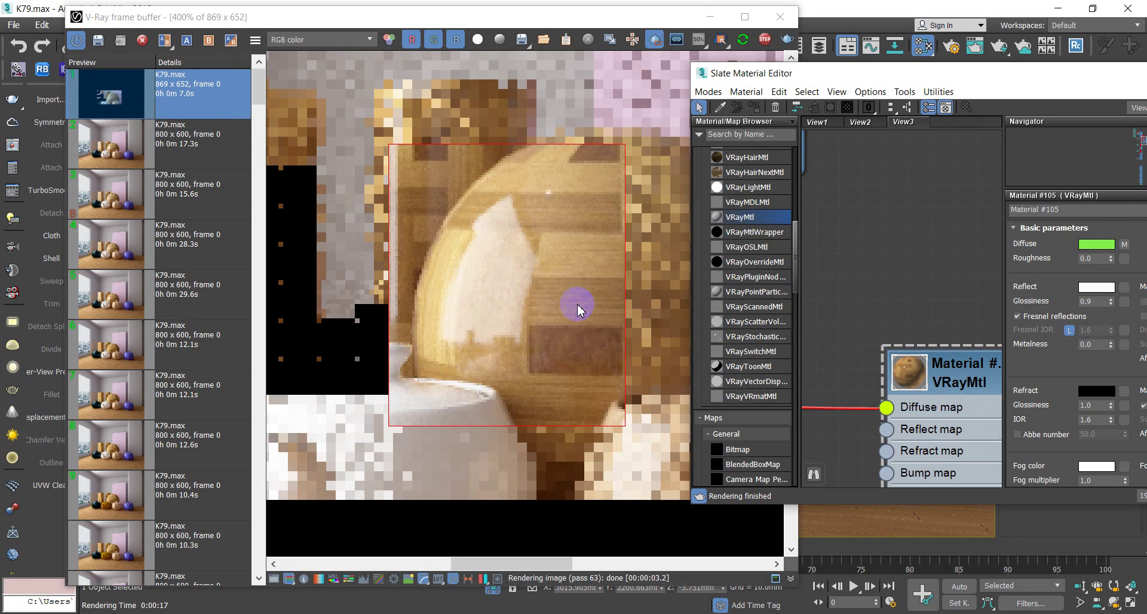
pyautogui.click(116, 43)
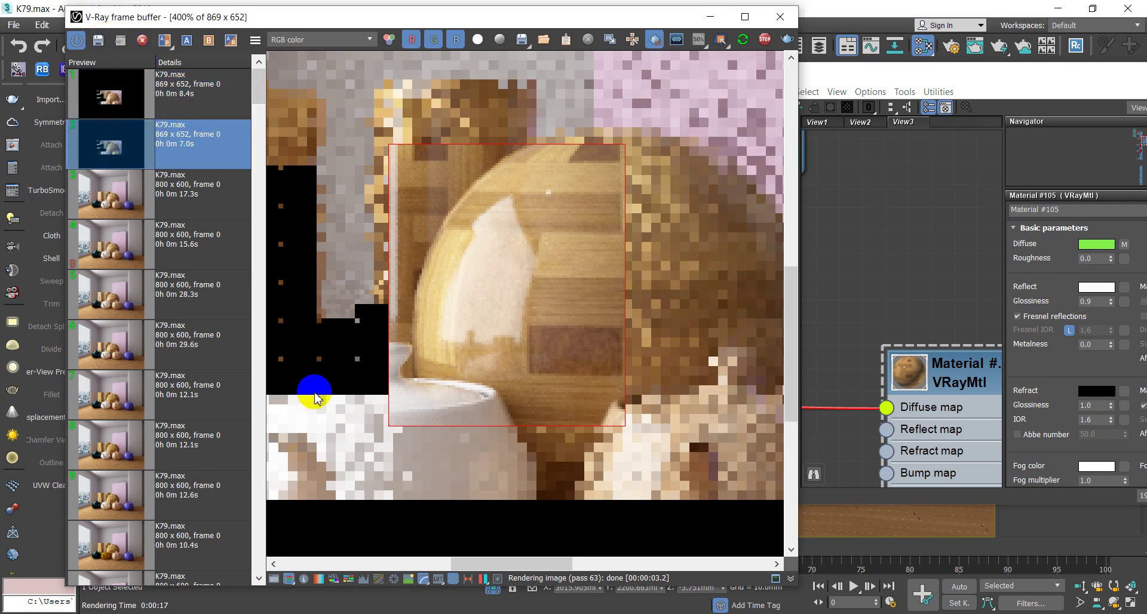
# - Wipe the A/B divider across the sphere to compare the 0.9 render with the previous one
pyautogui.click(208, 45)
pyautogui.moveTo(284, 238)
pyautogui.mouseDown()
pyautogui.moveTo(518, 290)
pyautogui.moveTo(501, 296)
pyautogui.mouseUp()
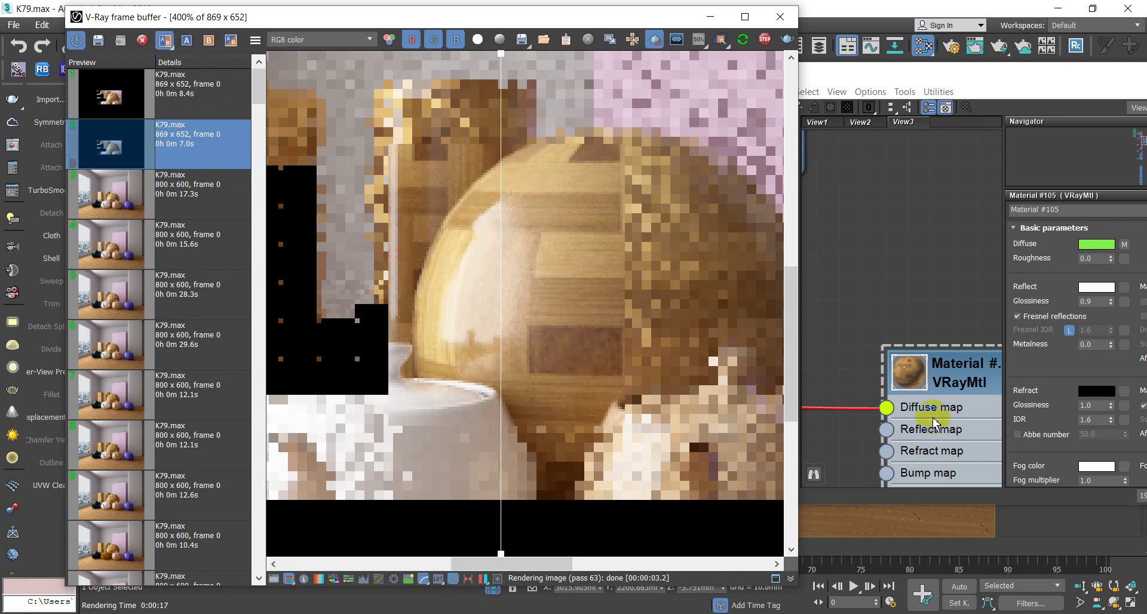
pyautogui.moveTo(511, 291); pyautogui.dragTo(655, 311)
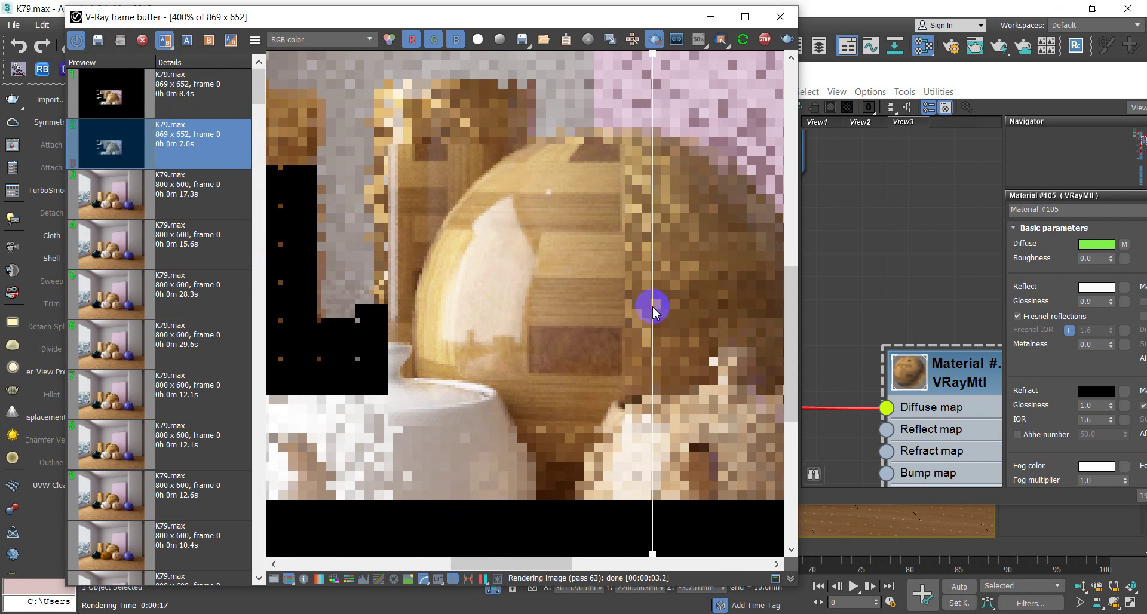
pyautogui.moveTo(165, 148); pyautogui.dragTo(172, 144)
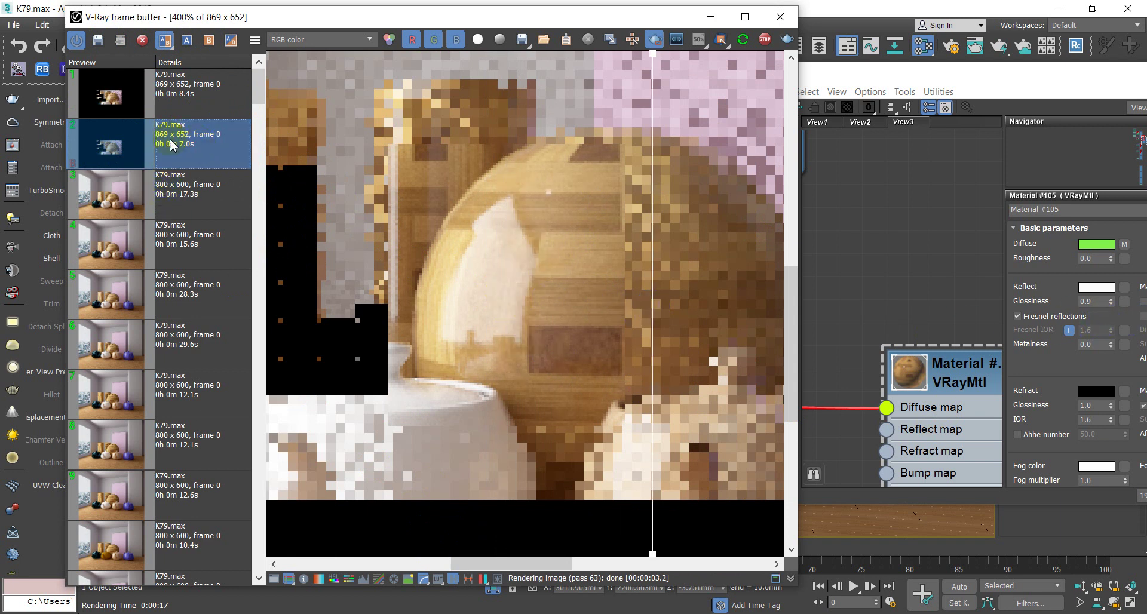
# - Set reflection glossiness to 0.5 and compare the softer new render across the sphere
pyautogui.click(941, 101)
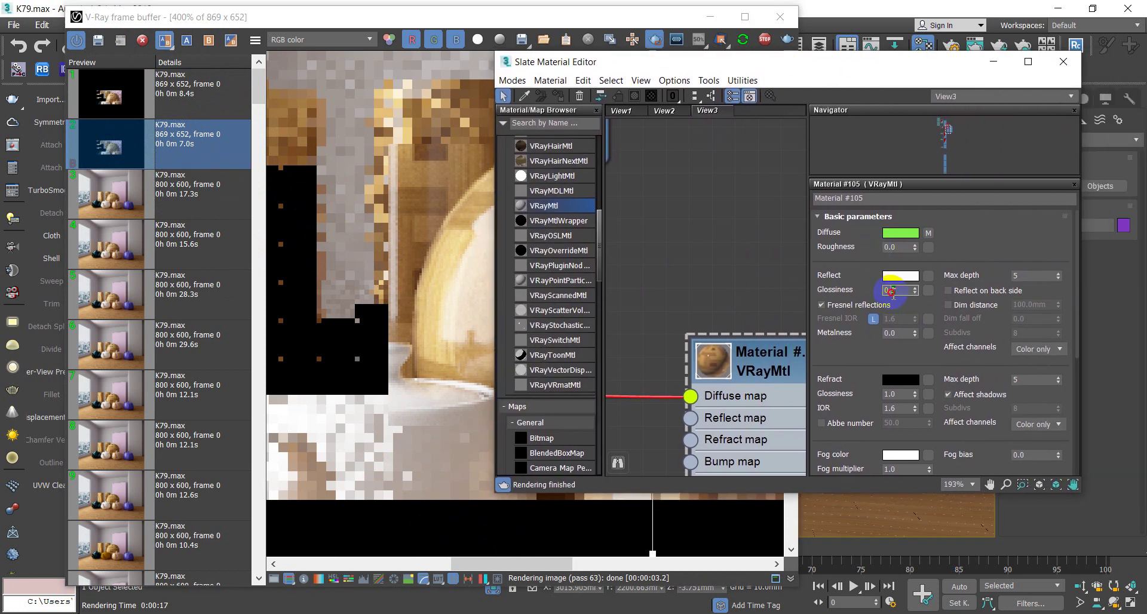
pyautogui.write('0.5')
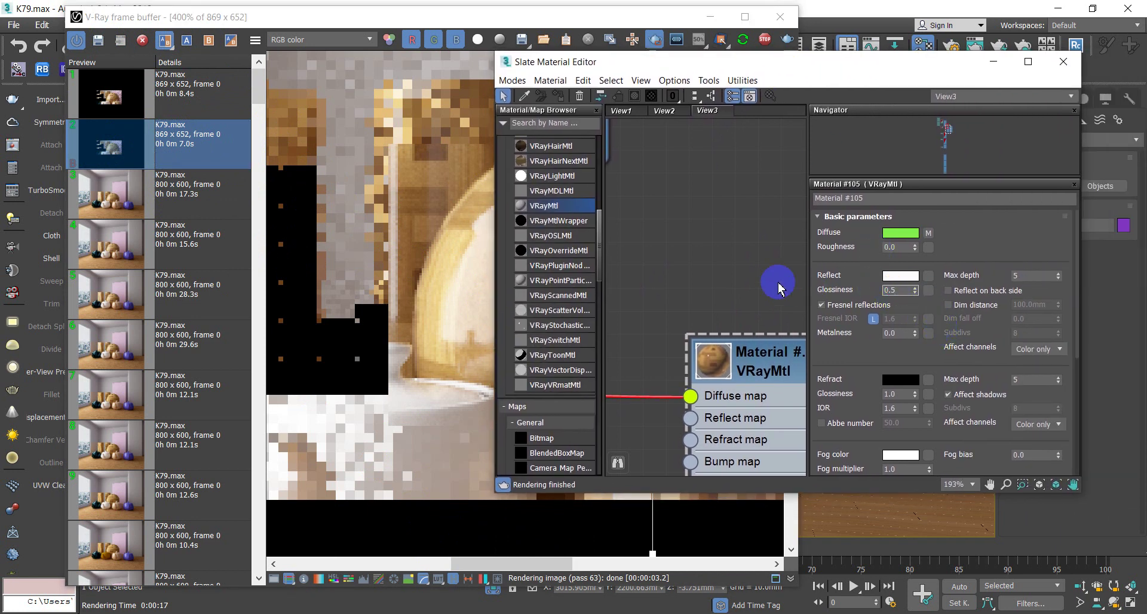
pyautogui.moveTo(684, 62); pyautogui.dragTo(902, 82)
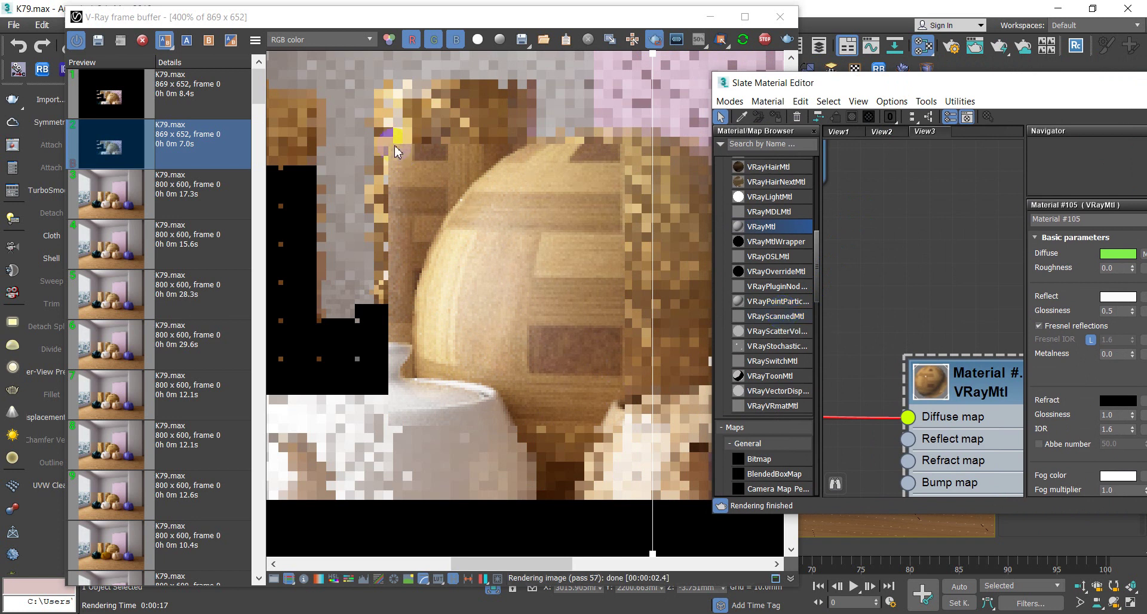
pyautogui.click(135, 52)
pyautogui.click(291, 231)
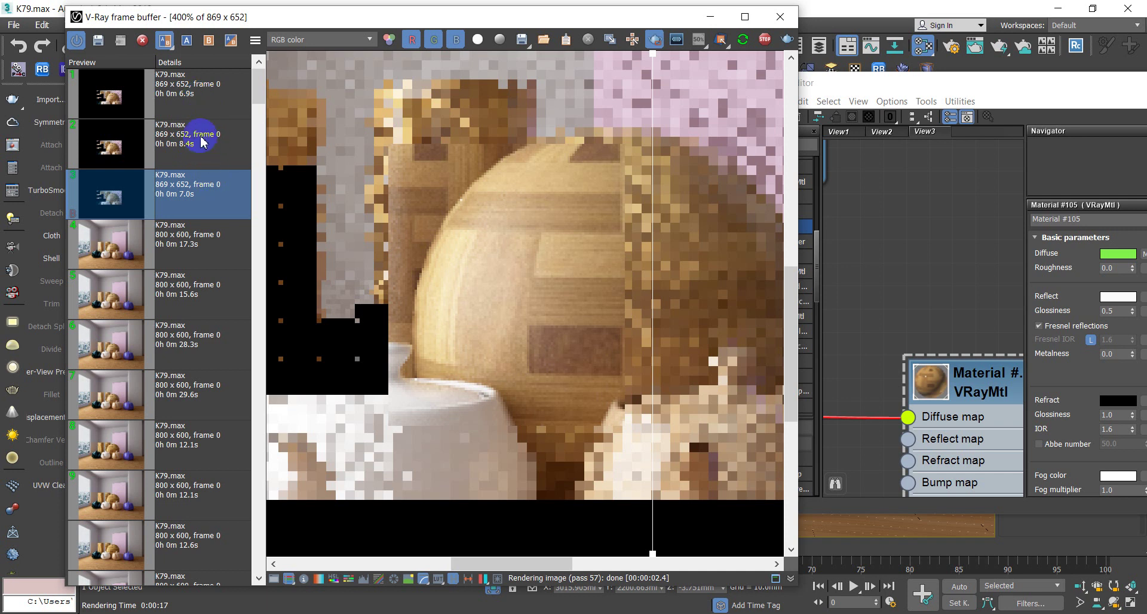
pyautogui.moveTo(652, 340)
pyautogui.mouseDown()
pyautogui.moveTo(423, 333)
pyautogui.moveTo(601, 372)
pyautogui.moveTo(417, 366)
pyautogui.moveTo(499, 370)
pyautogui.moveTo(454, 376)
pyautogui.mouseUp()
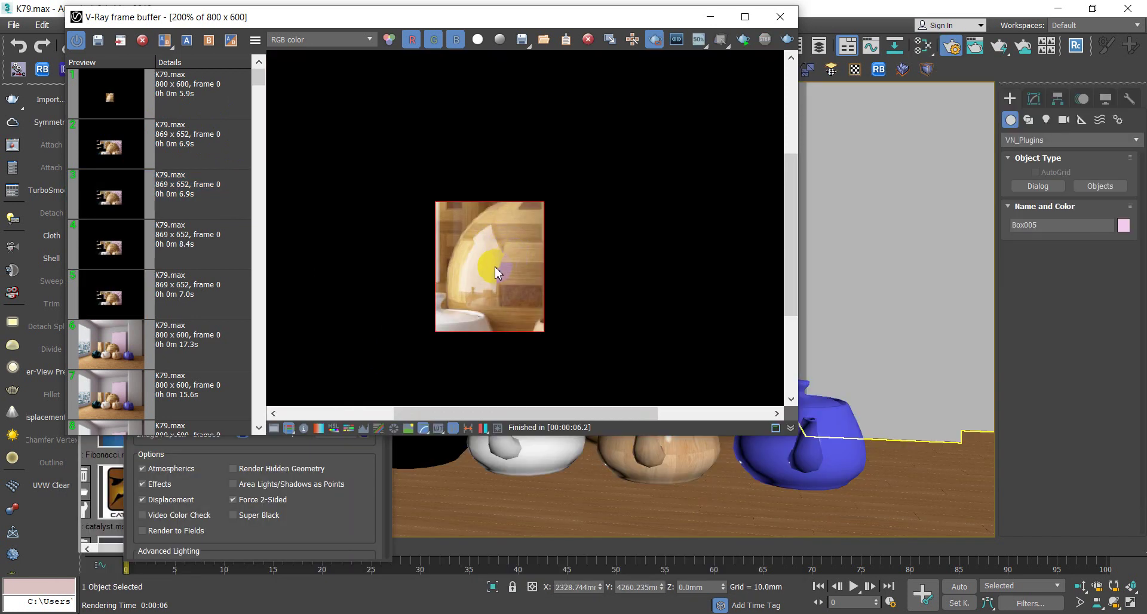
# - Open the sphere's Bitmap map parameters in the Slate Material Editor
pyautogui.click(847, 274)
pyautogui.press('m')
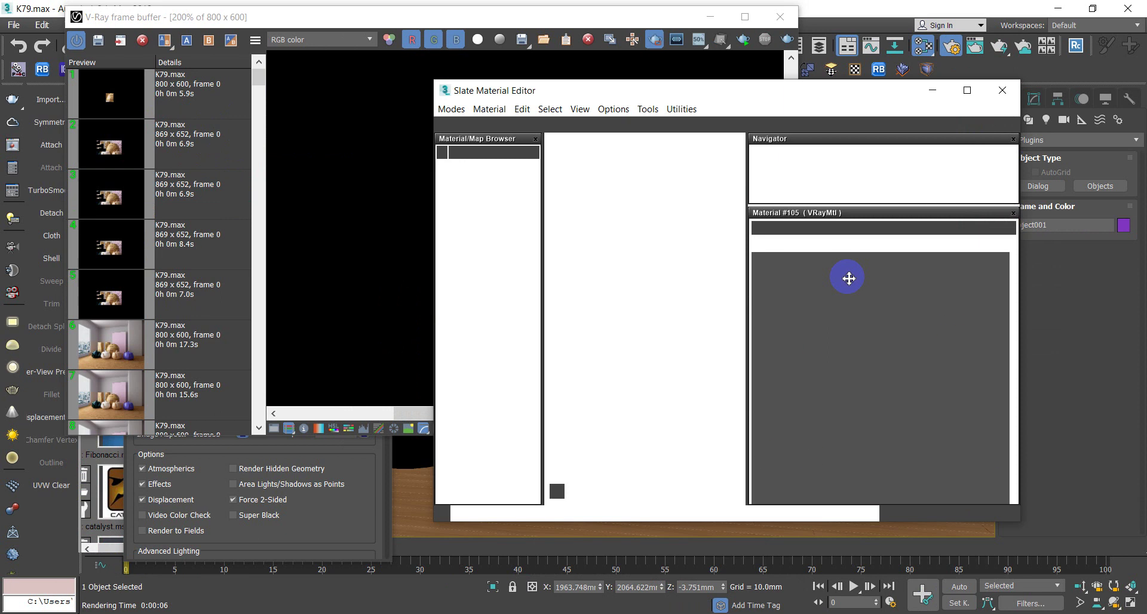
pyautogui.scroll(2, 717, 320)
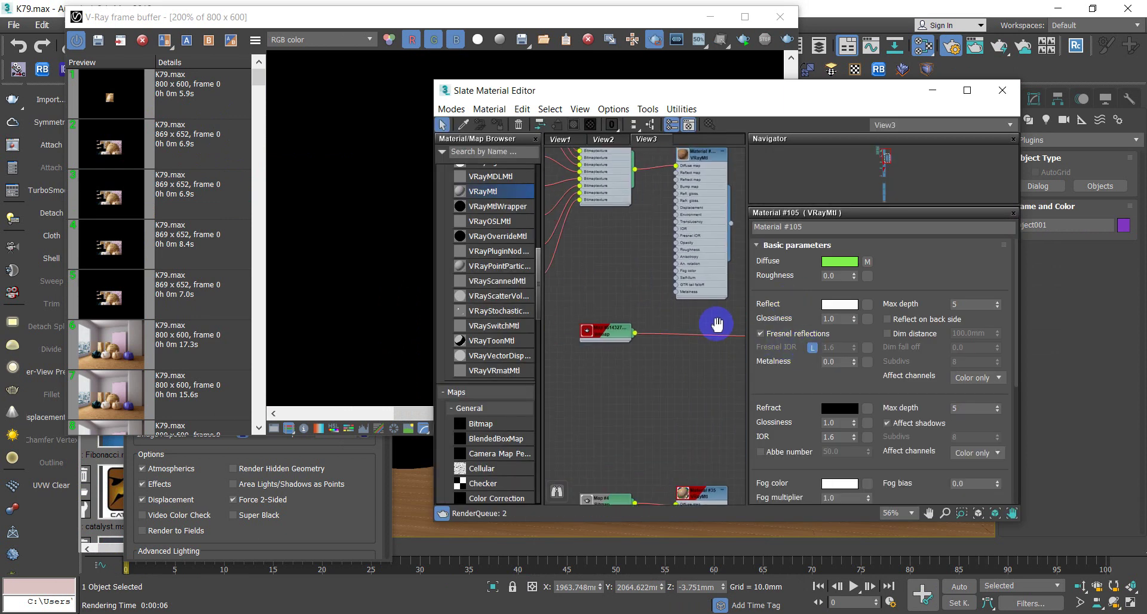
pyautogui.doubleClick(621, 336)
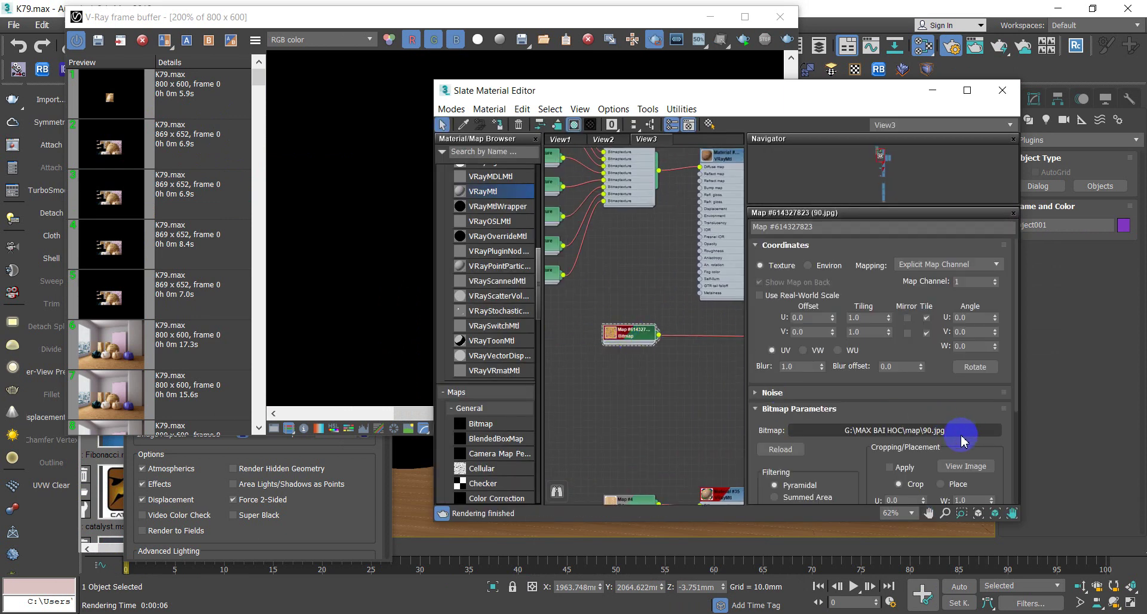
# - Swap the bitmap from 90.jpg to G:\MAX BAI HOC\map\80.jpg and render again
pyautogui.click(925, 430)
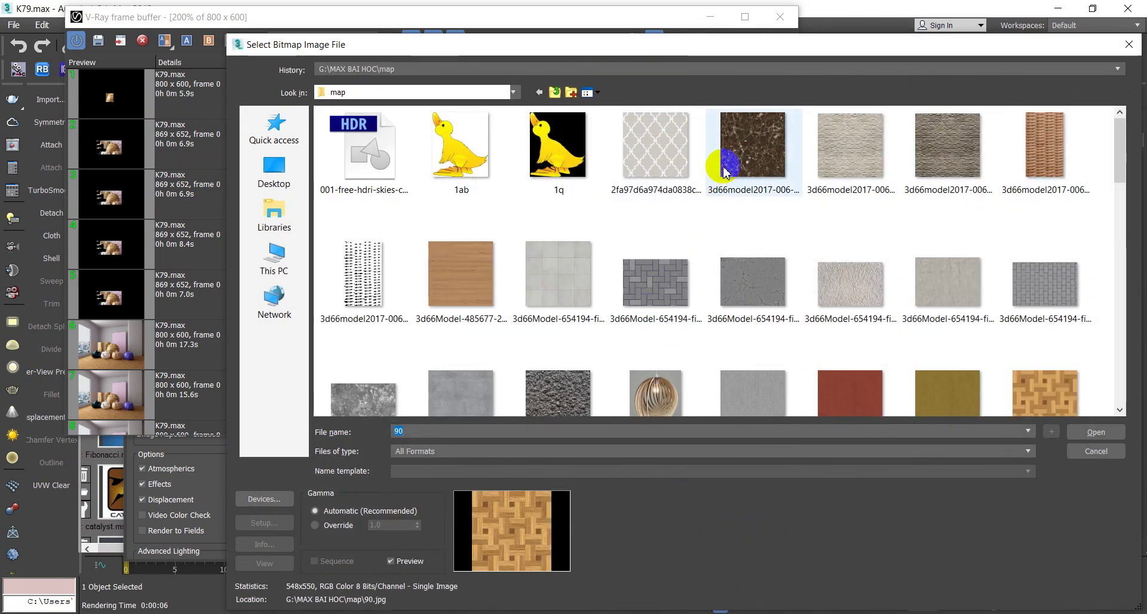
pyautogui.click(667, 159)
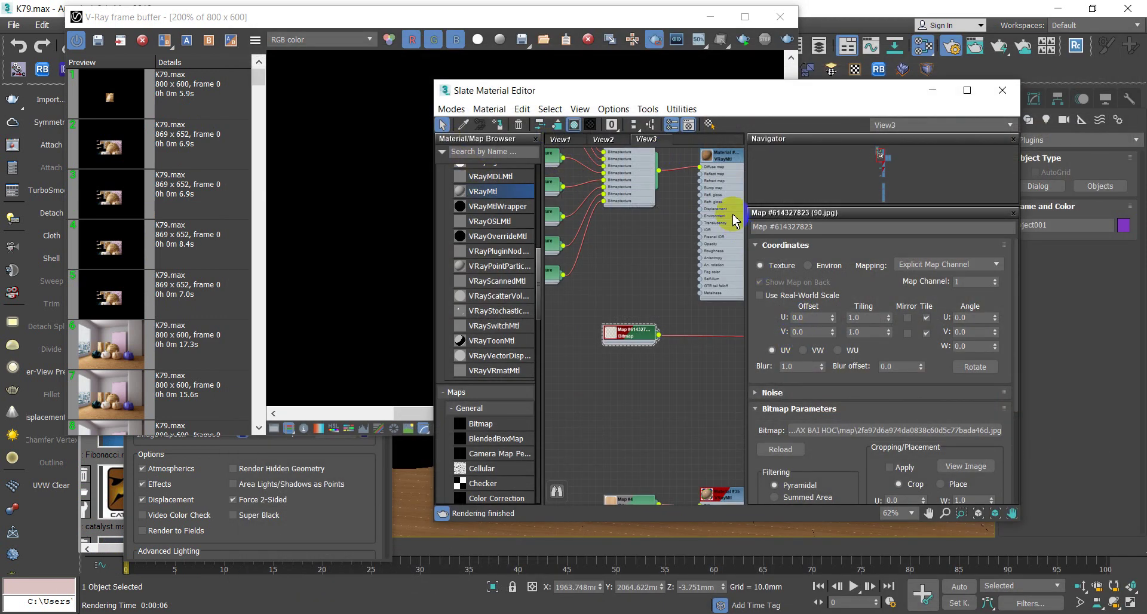
pyautogui.click(884, 431)
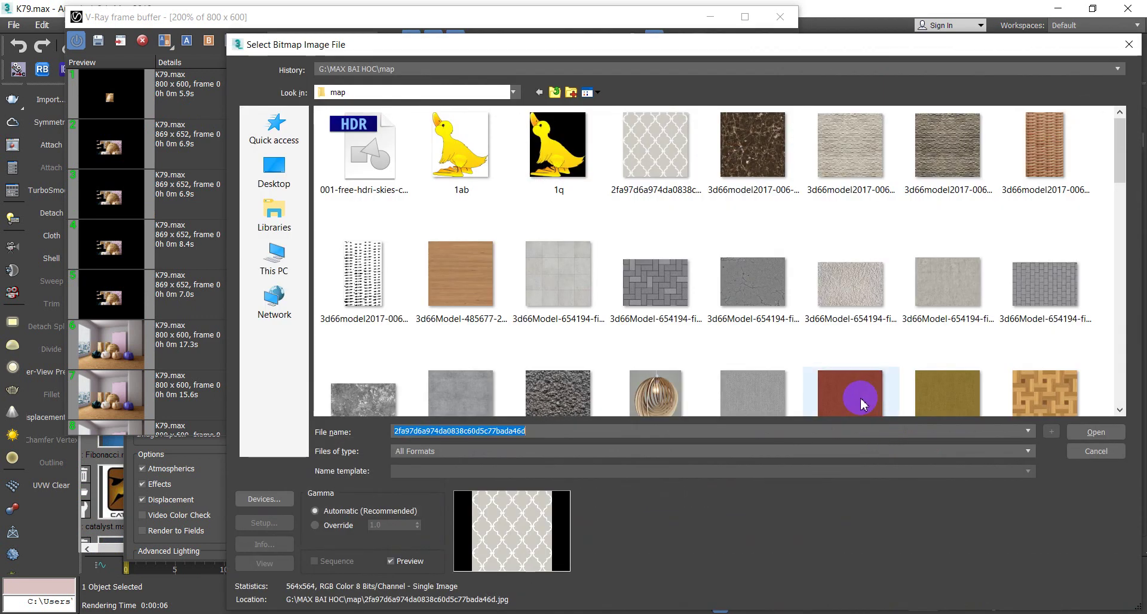
pyautogui.click(931, 398)
pyautogui.doubleClick(934, 373)
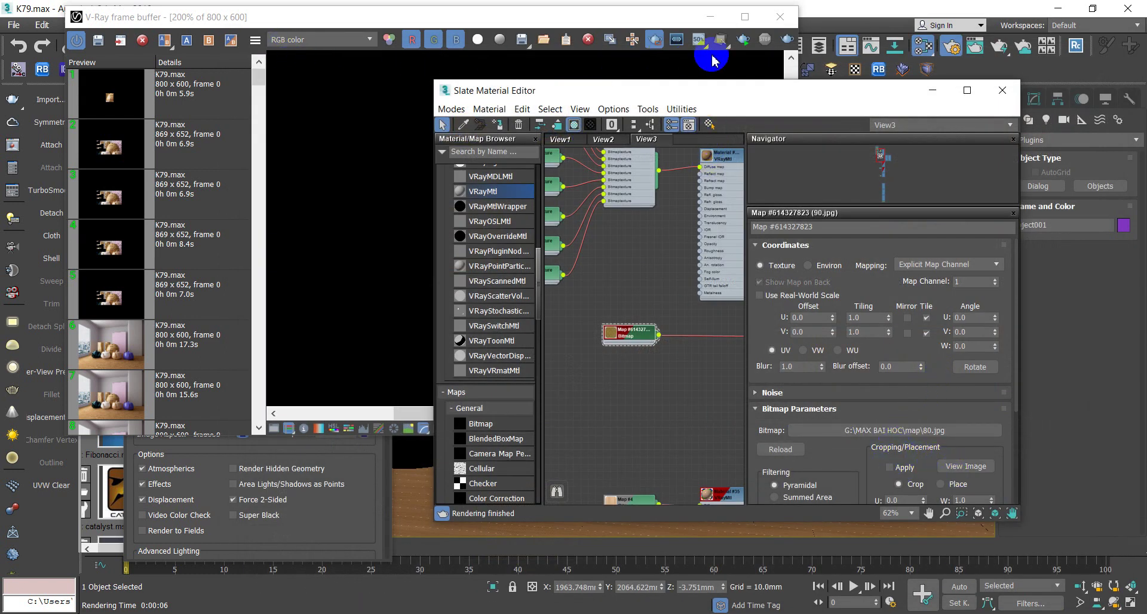
pyautogui.click(743, 40)
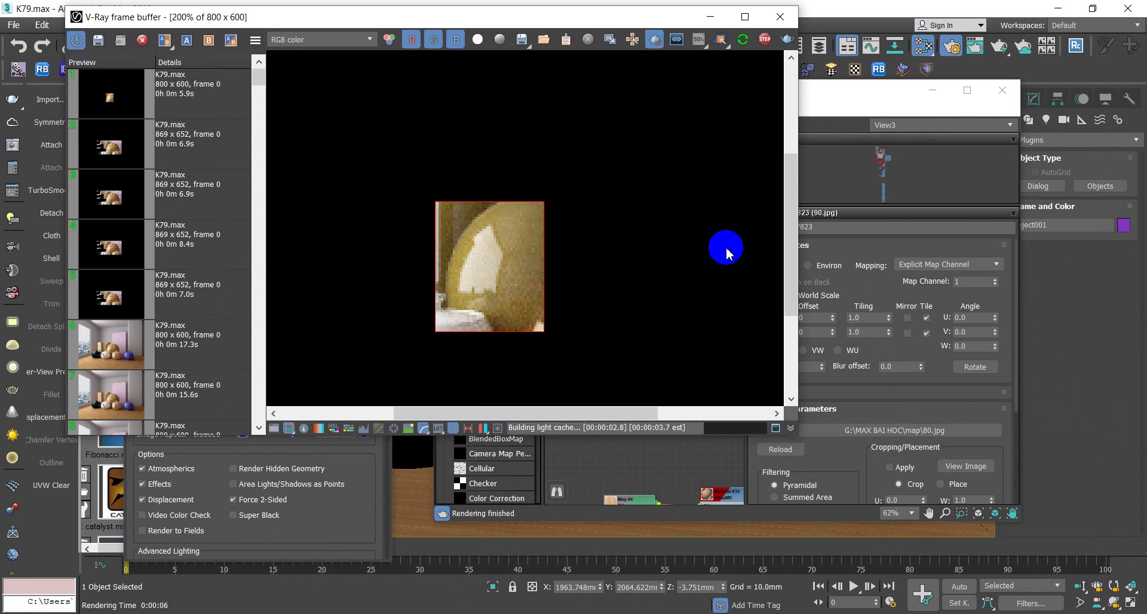
# - Zoom the frame buffer to 400% to inspect the olive 80.jpg sphere render, then minimize it
pyautogui.scroll(1, 514, 273)
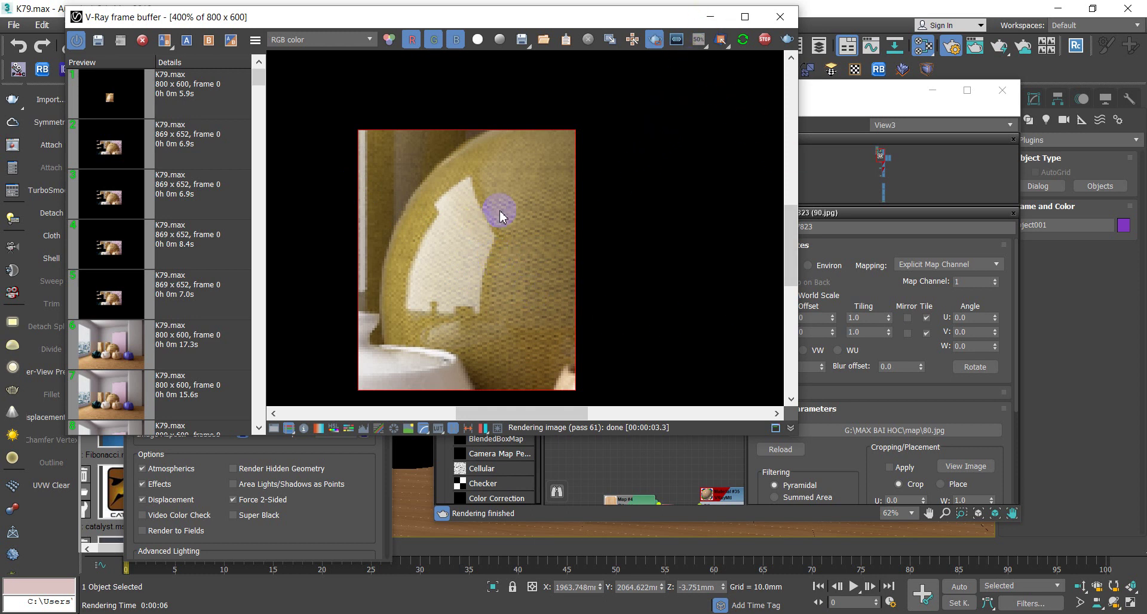
pyautogui.click(711, 17)
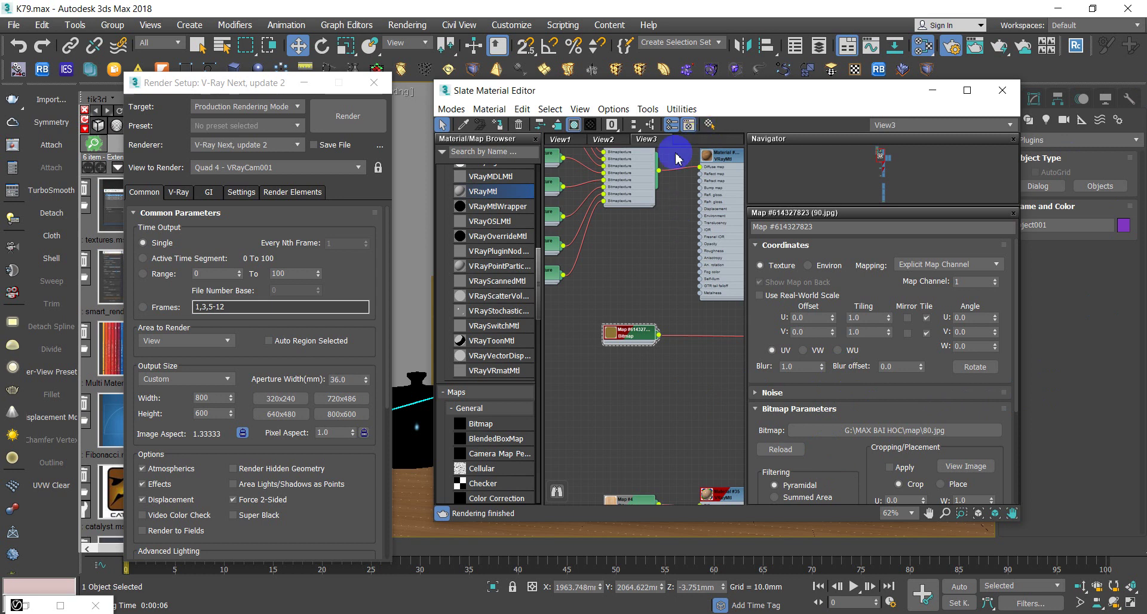
# - Select the sphere and open Material #105's parameters in the Slate Material Editor
pyautogui.click(932, 90)
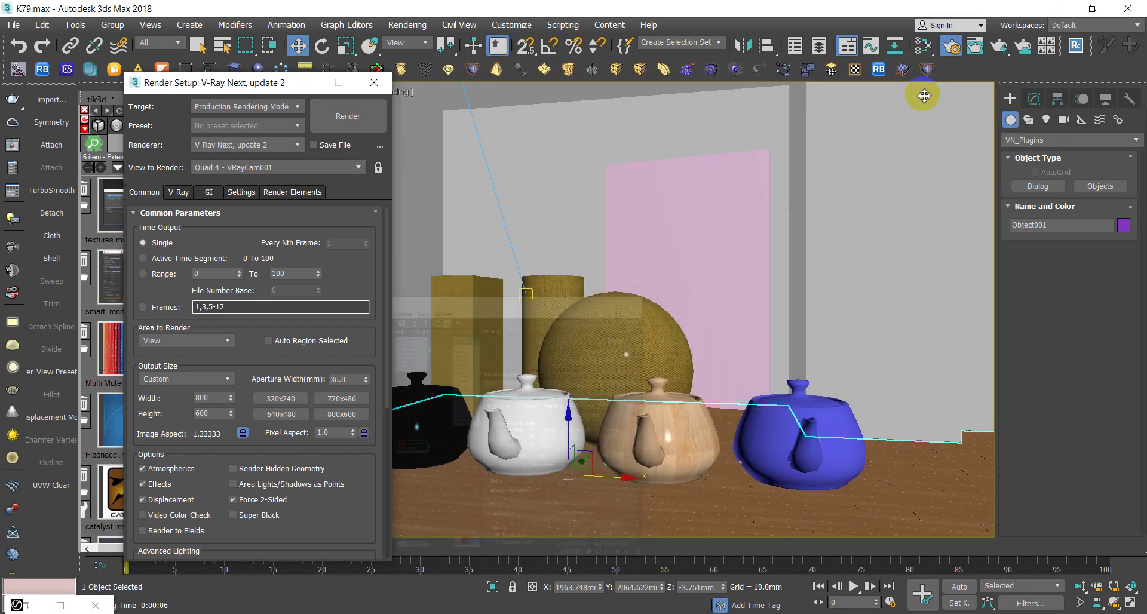
pyautogui.click(671, 315)
pyautogui.press('m')
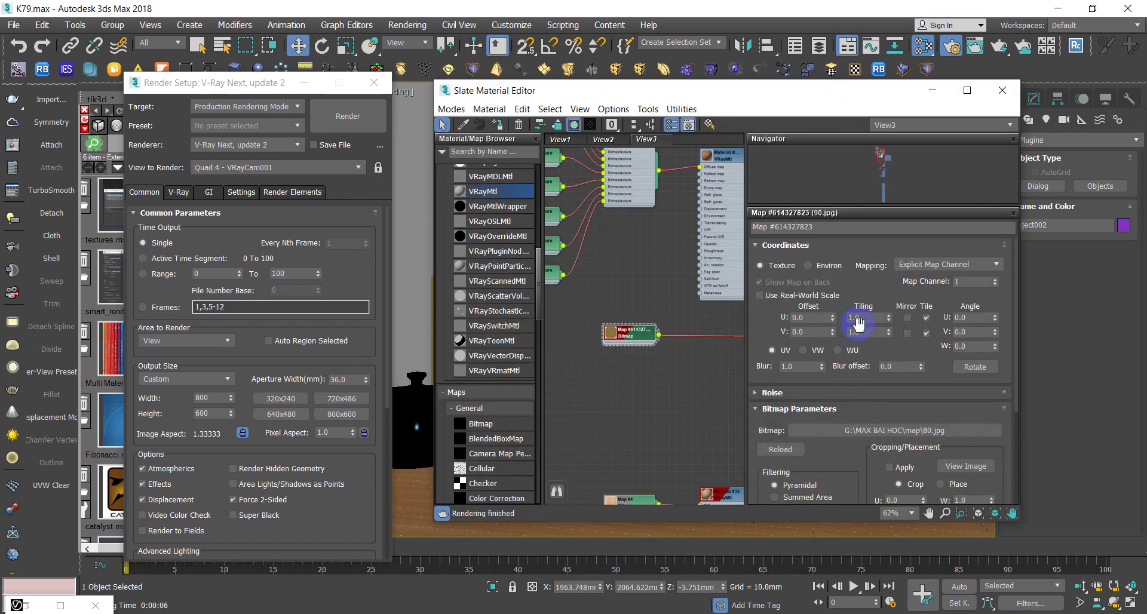
pyautogui.moveTo(823, 453); pyautogui.dragTo(824, 448, button='middle')
pyautogui.moveTo(685, 260); pyautogui.dragTo(530, 277, button='middle')
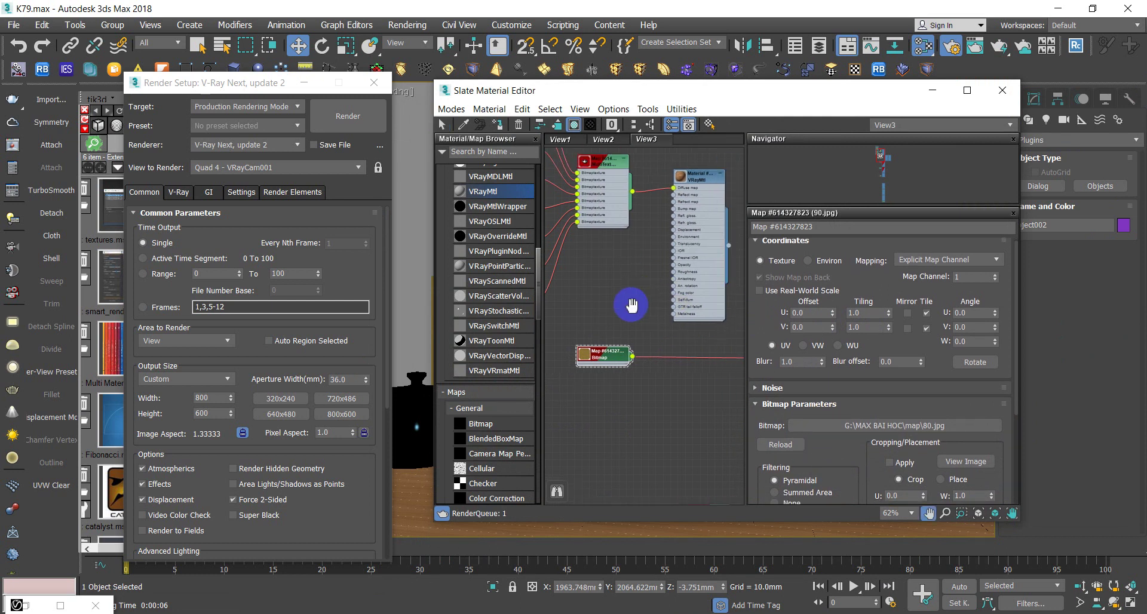
pyautogui.click(659, 358)
pyautogui.doubleClick(659, 358)
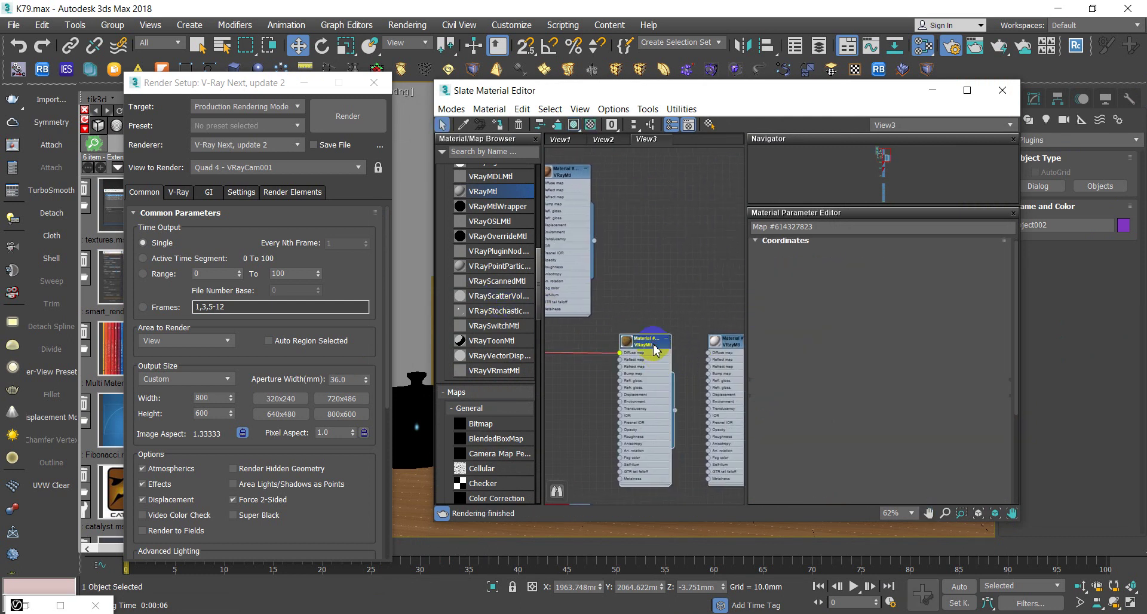
# - Set Material #105's Reflect Glossiness to 0.5 and check the olive-textured sphere render
pyautogui.click(840, 319)
pyautogui.write('.5')
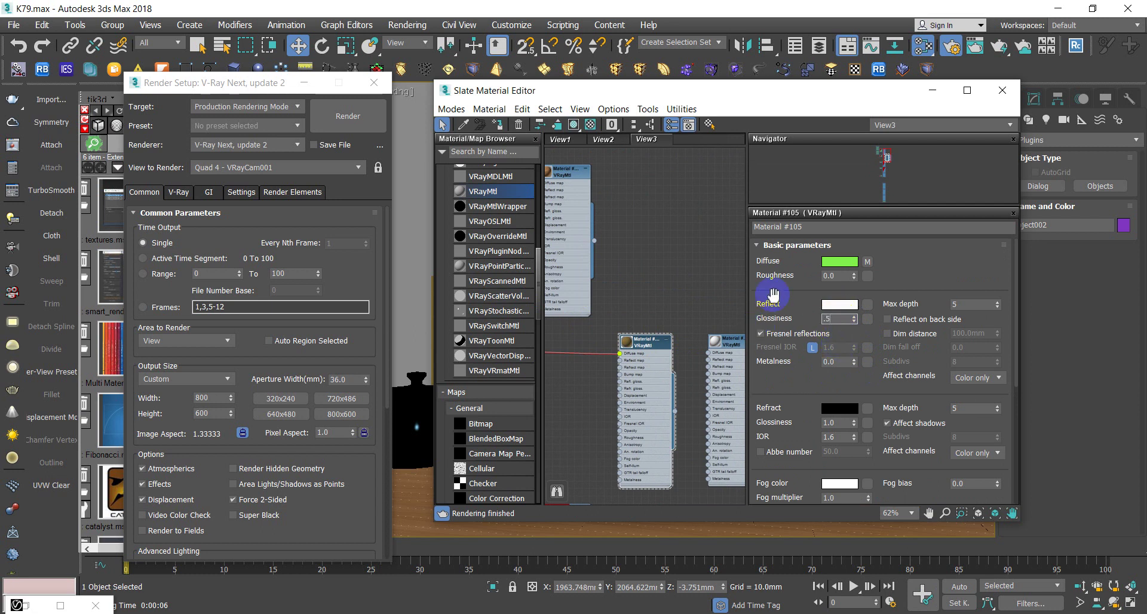
pyautogui.press('Return')
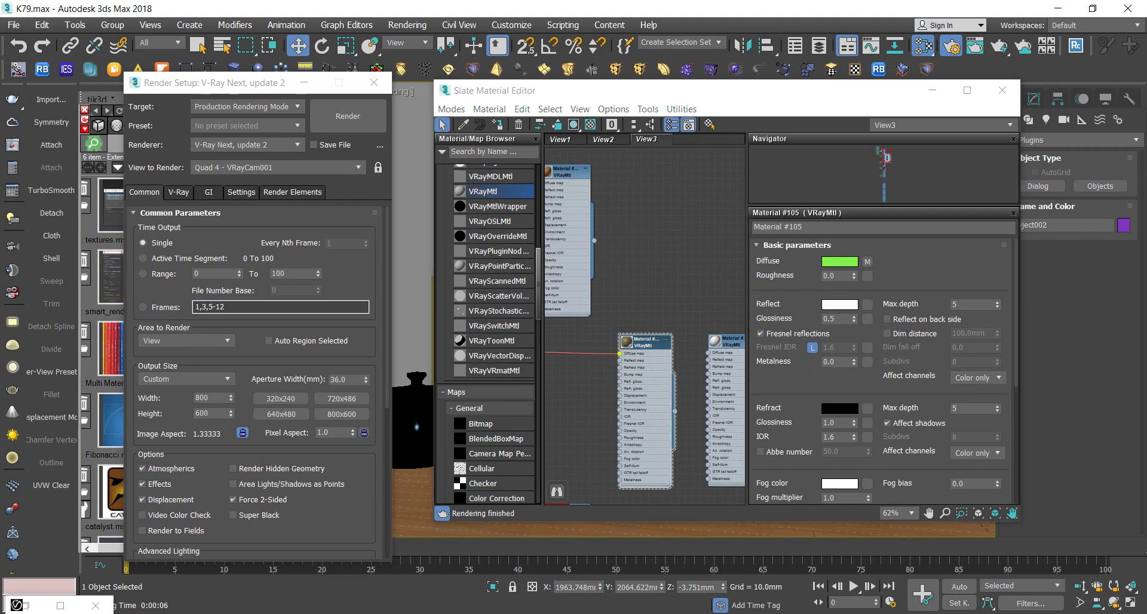
pyautogui.hotkey('alt', 'Tab')
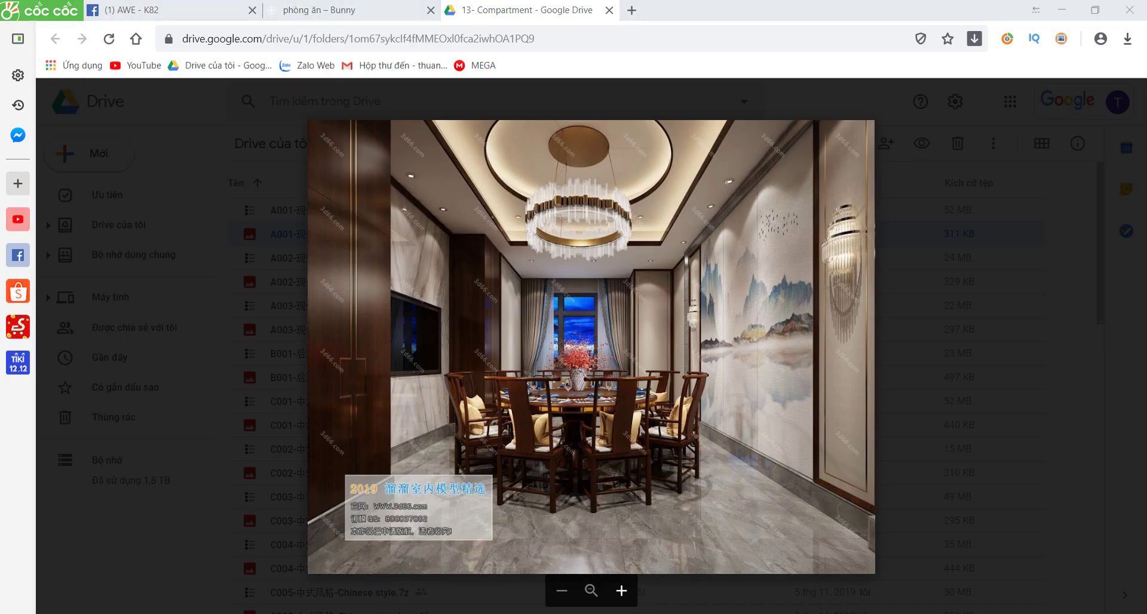
pyautogui.hotkey('alt', 'Tab')
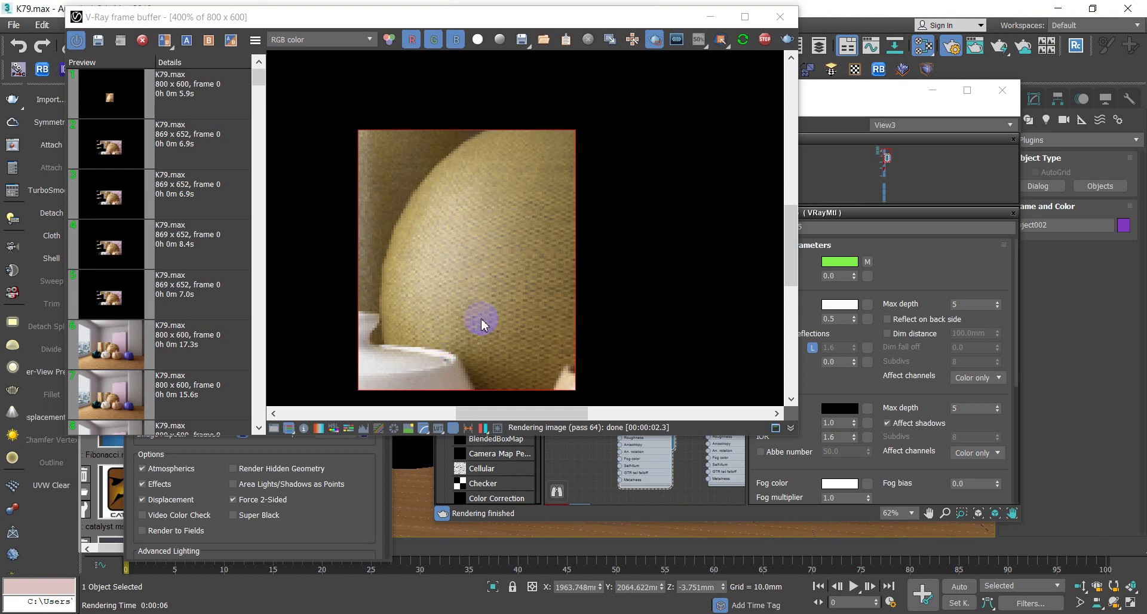
pyautogui.scroll(-2, 512, 287)
pyautogui.scroll(2, 512, 288)
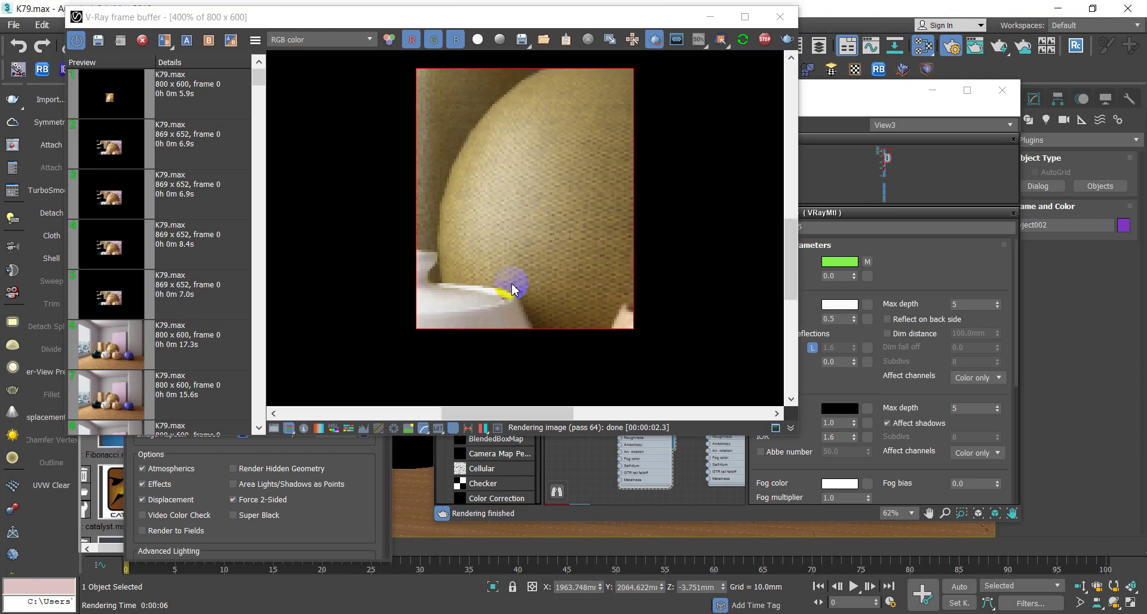